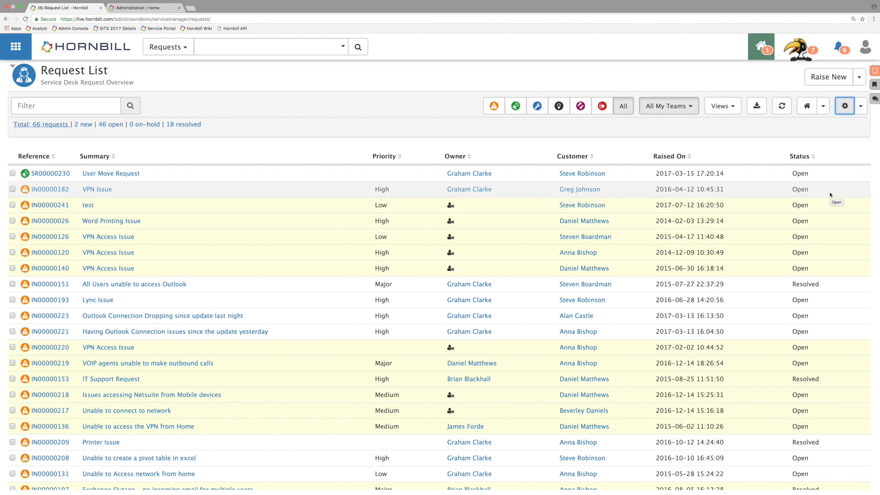
# Step: Open the request "Having Outlook Connection issues since the update yesterday" and choose Awaiting Customer Feedback as its sub-status
pyautogui.scroll(-5, 830, 194)
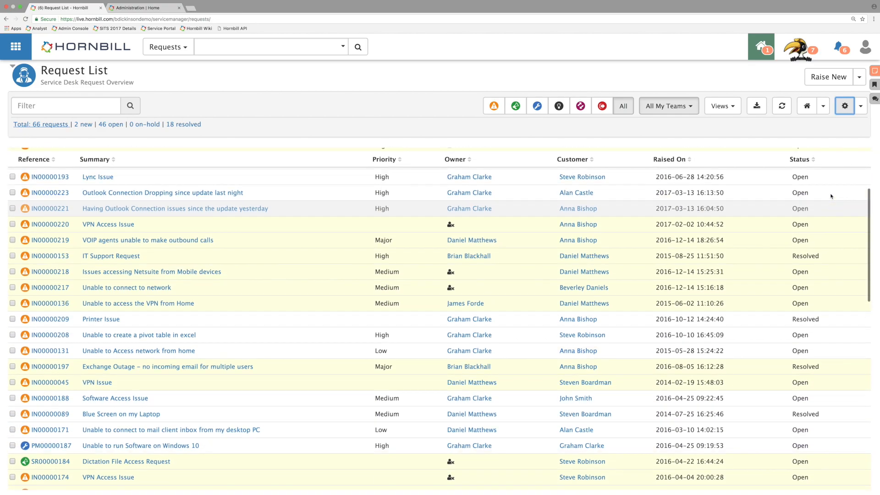
pyautogui.scroll(5, 832, 196)
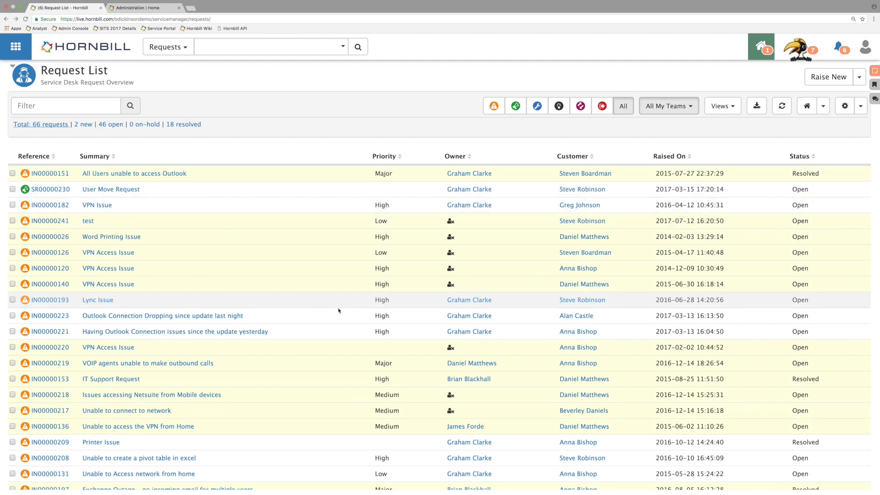
pyautogui.click(153, 339)
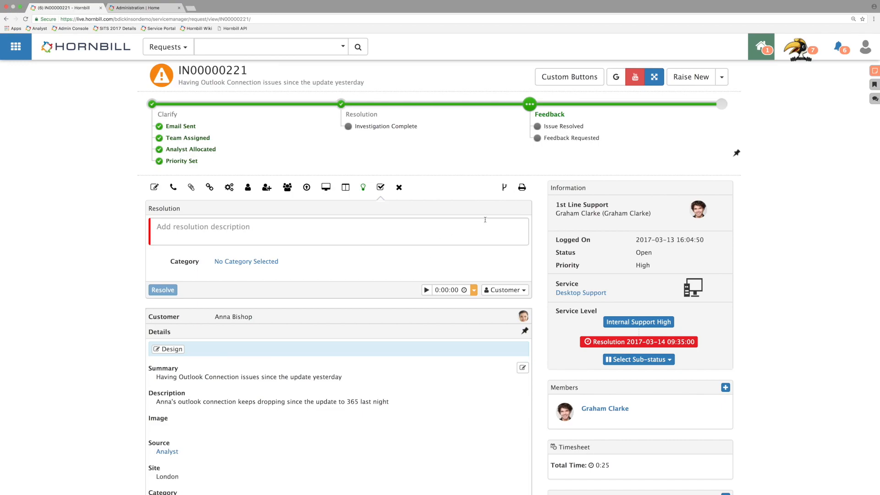
pyautogui.scroll(-2, 485, 220)
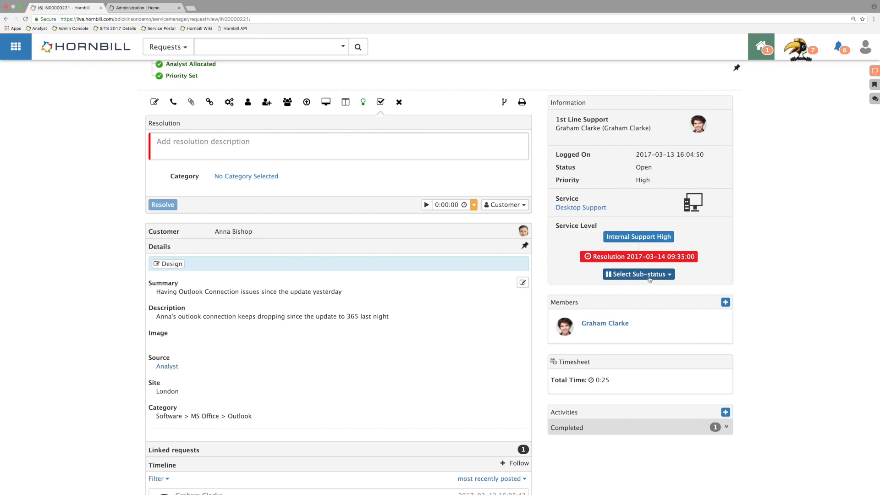
pyautogui.click(659, 276)
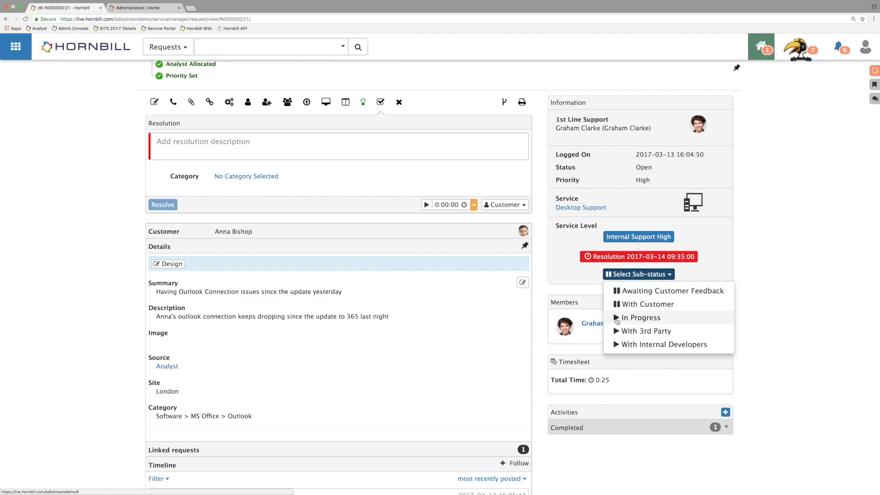
pyautogui.click(662, 291)
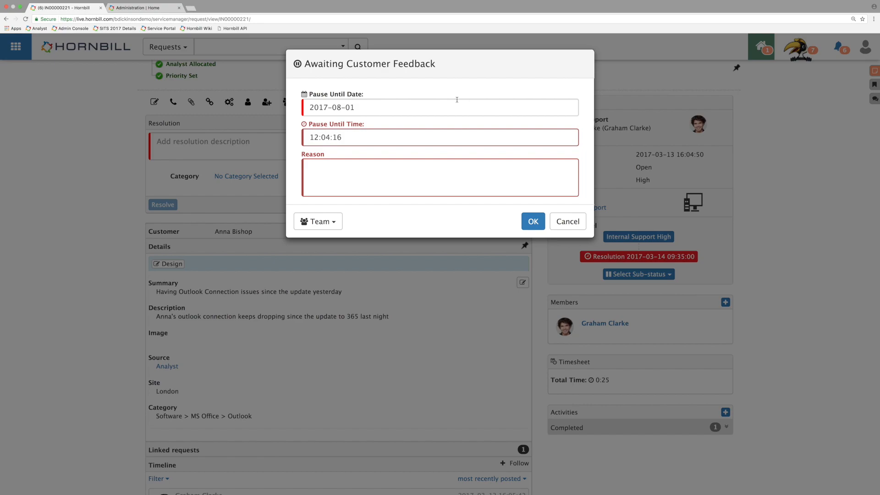
# Step: Put the request on hold until 2017-08-03 with the reason "Awaiting for the customer to provide logs"
pyautogui.click(421, 109)
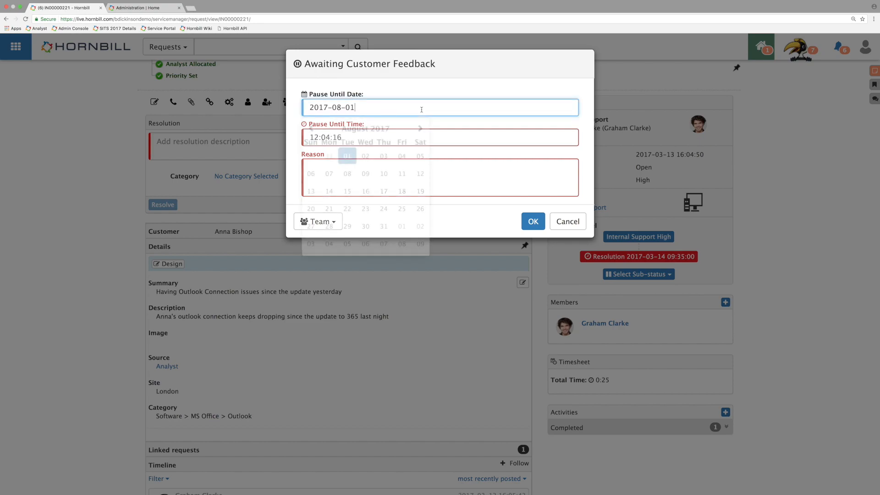
pyautogui.click(388, 160)
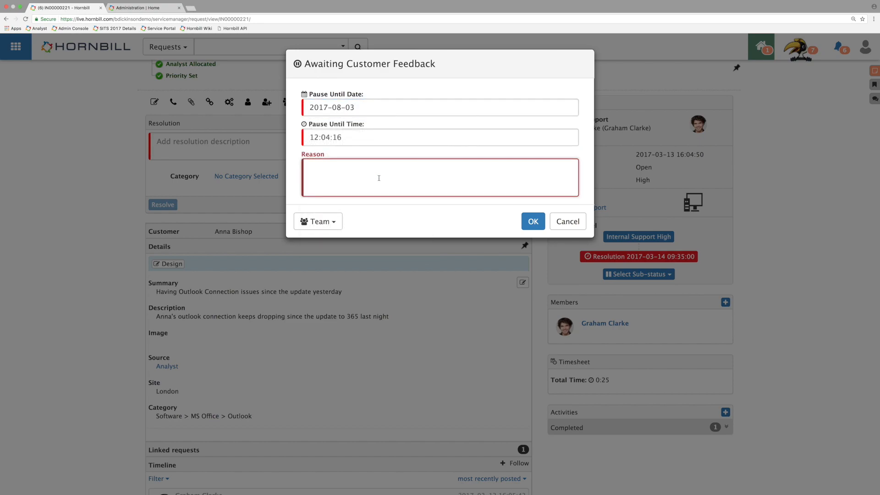
pyautogui.write('Awai')
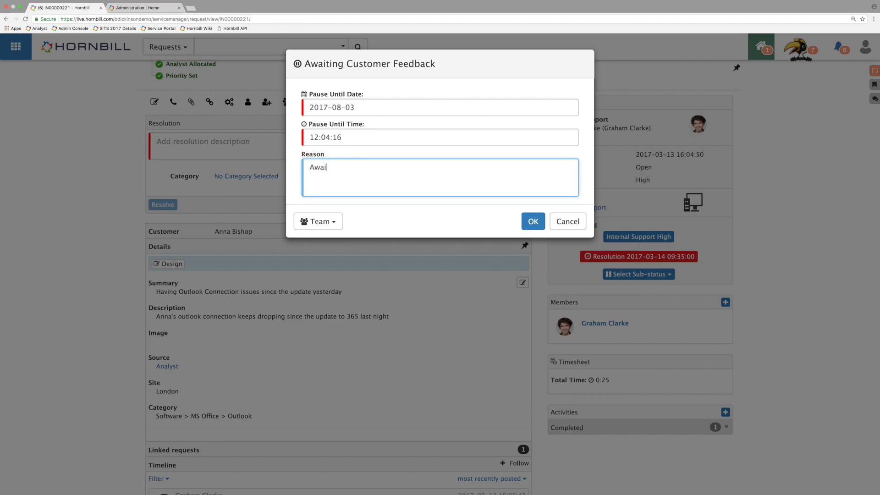
pyautogui.write('ting for the customer to provid')
pyautogui.write('e logs')
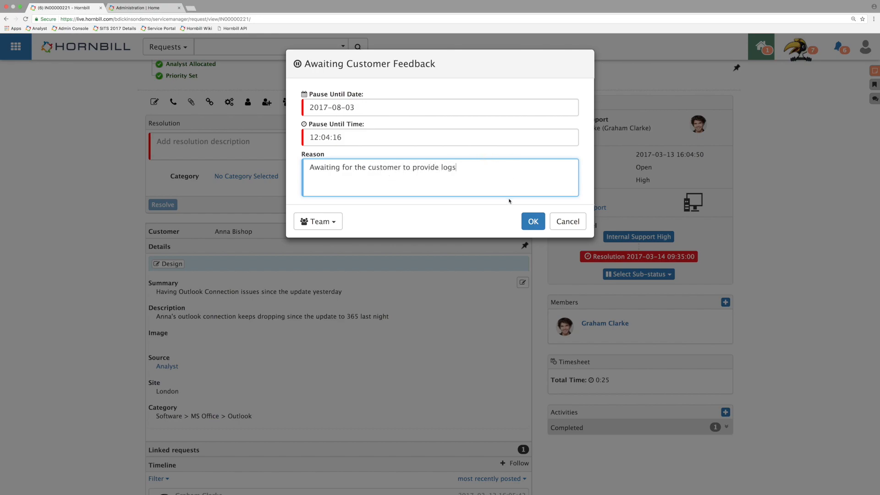
pyautogui.click(543, 222)
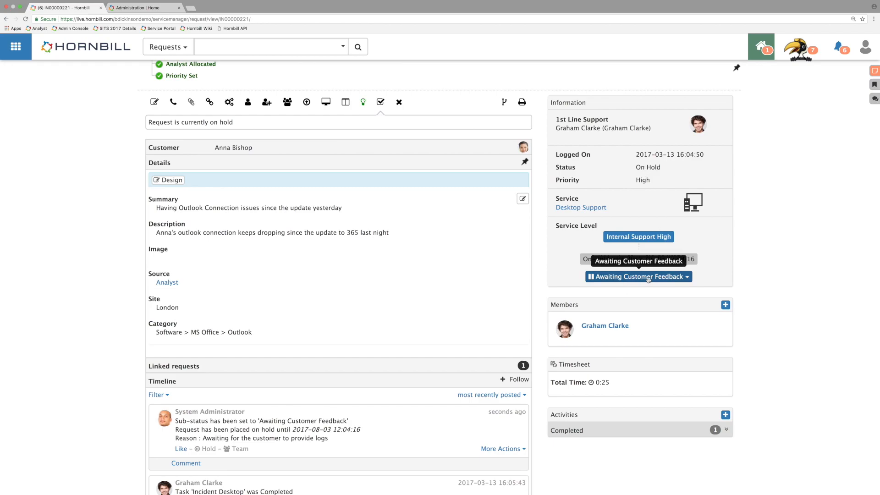
# Step: Return to the request list and add the Sub-status column directly after Status
pyautogui.click(6, 27)
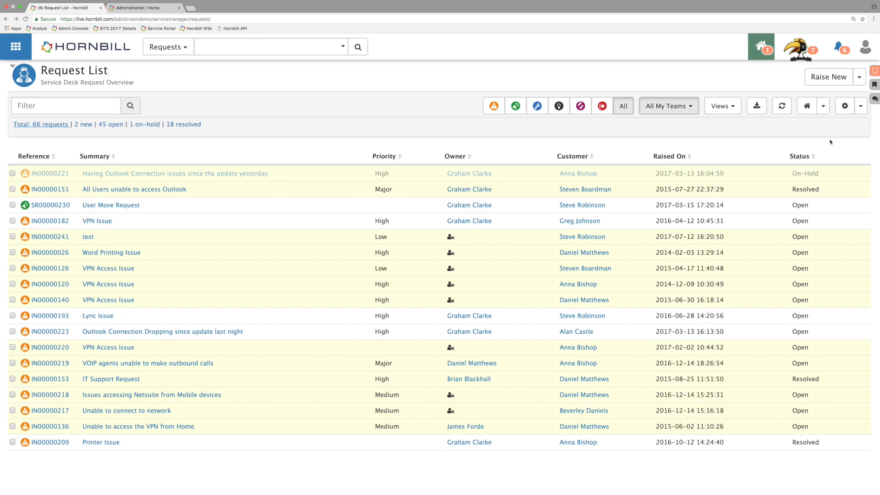
pyautogui.click(847, 108)
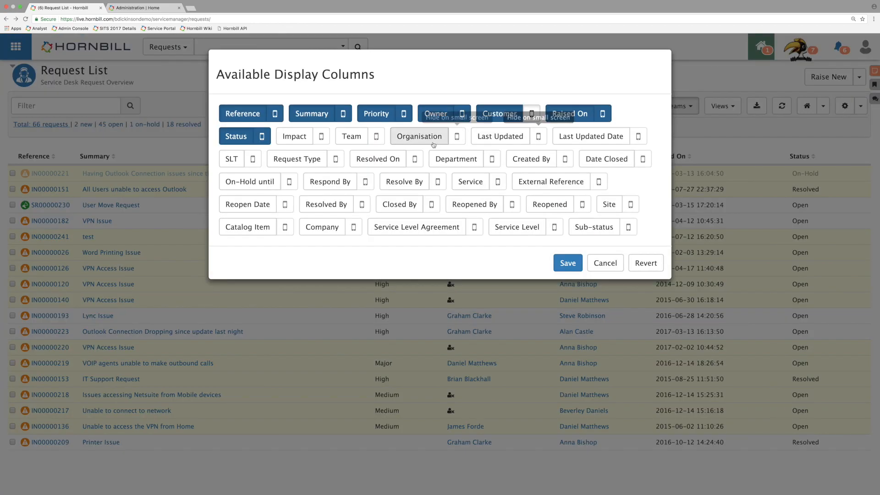
pyautogui.click(587, 227)
pyautogui.moveTo(587, 226); pyautogui.dragTo(293, 138)
pyautogui.click(567, 287)
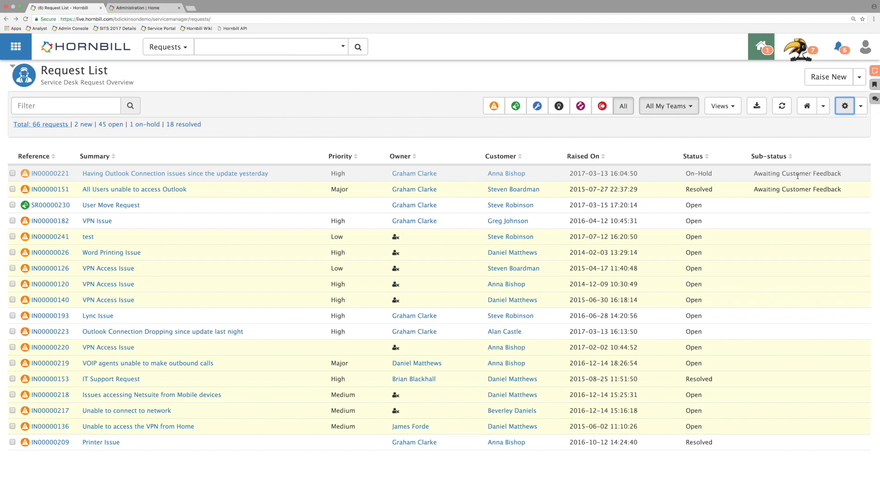
# Step: Reopen the Outlook connection request updated yesterday and change its sub-status to In Progress with the reason "Log files provided"
pyautogui.click(44, 174)
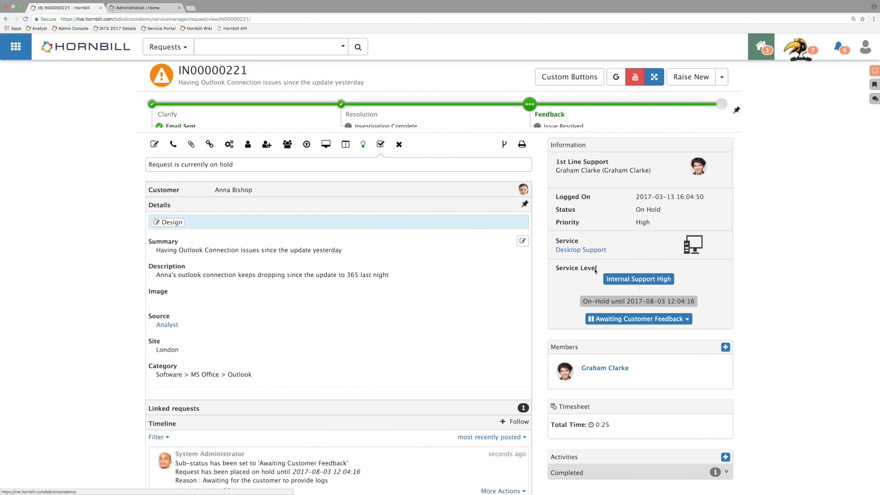
pyautogui.click(653, 363)
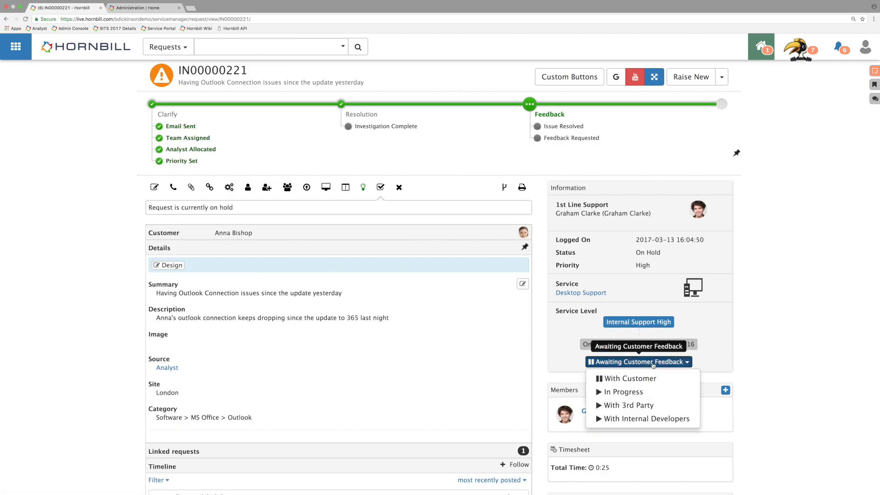
pyautogui.click(641, 394)
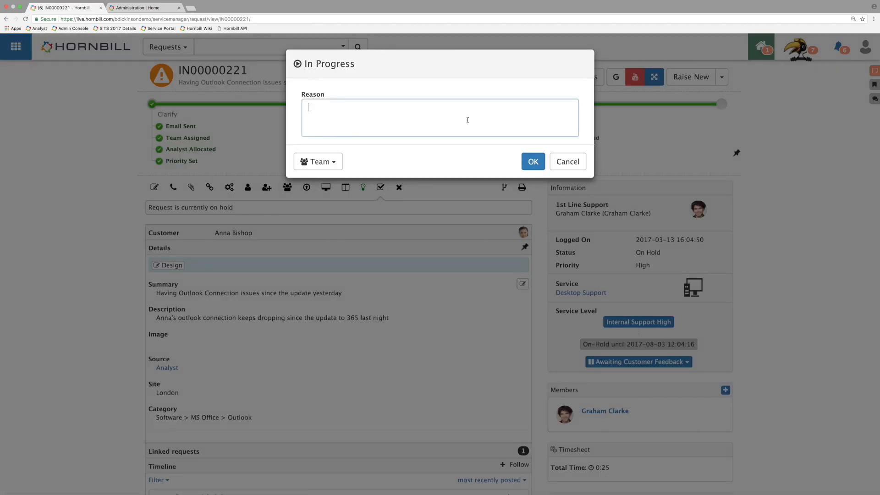
pyautogui.write('Log files prov')
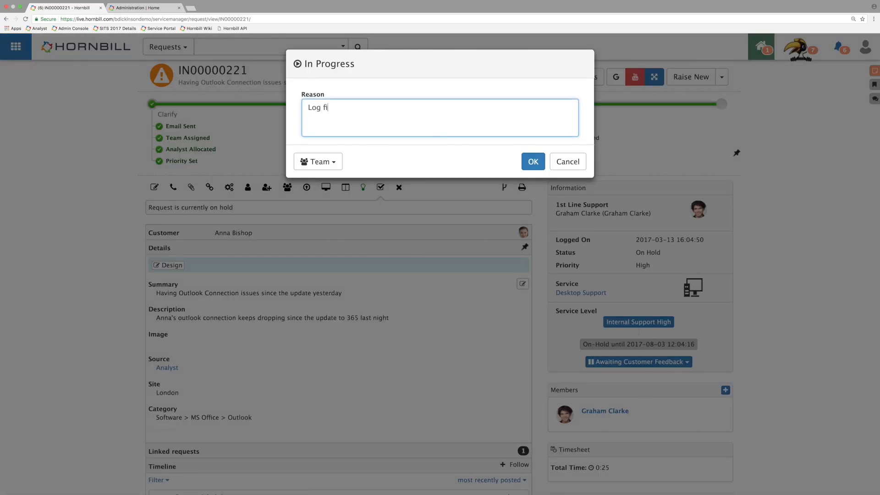
pyautogui.write('ided')
pyautogui.click(533, 161)
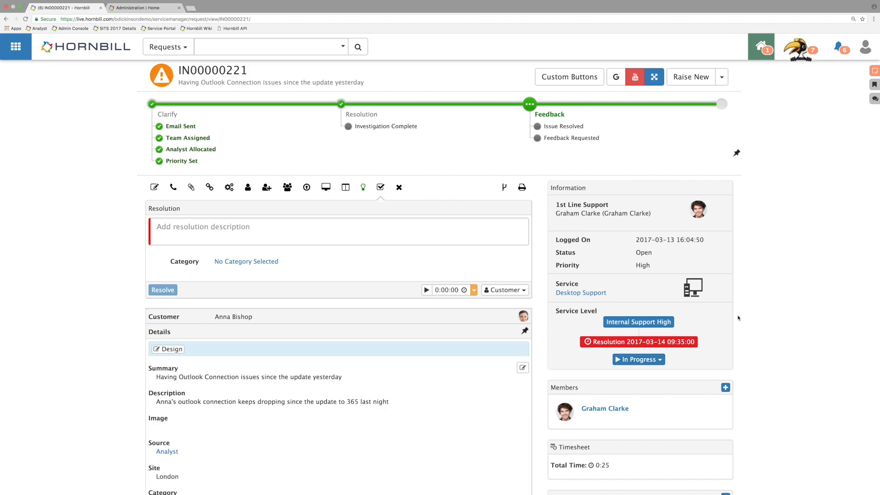
# Step: Return to the request list, then switch to Hornbill Administration and open the Request Sub-statuses configuration of Hornbill Service Manager
pyautogui.click(6, 19)
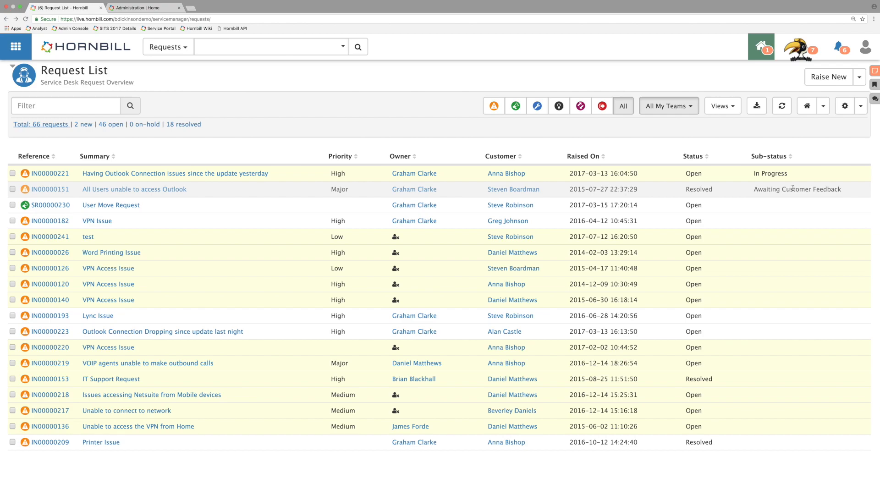
pyautogui.click(134, 8)
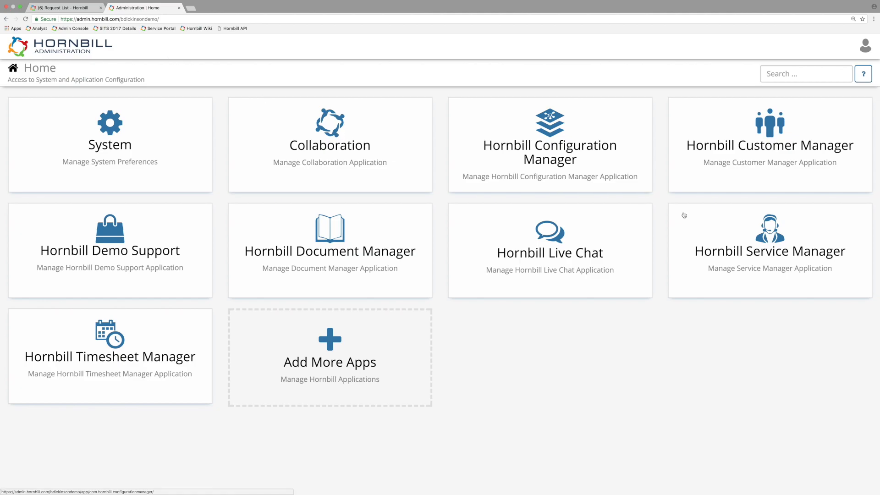
pyautogui.click(824, 258)
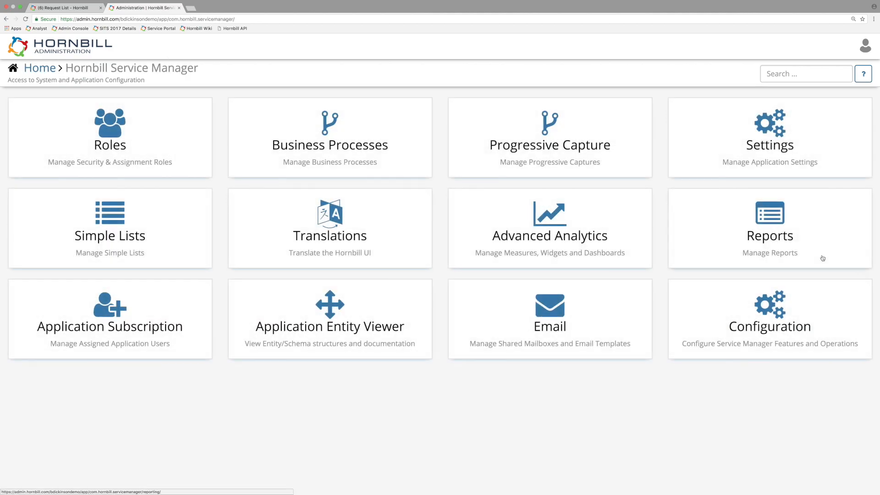
pyautogui.click(782, 315)
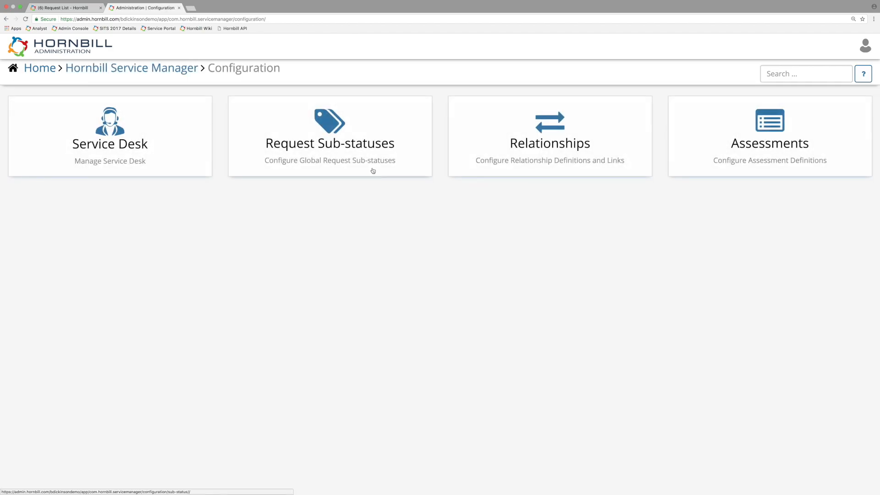
pyautogui.click(366, 165)
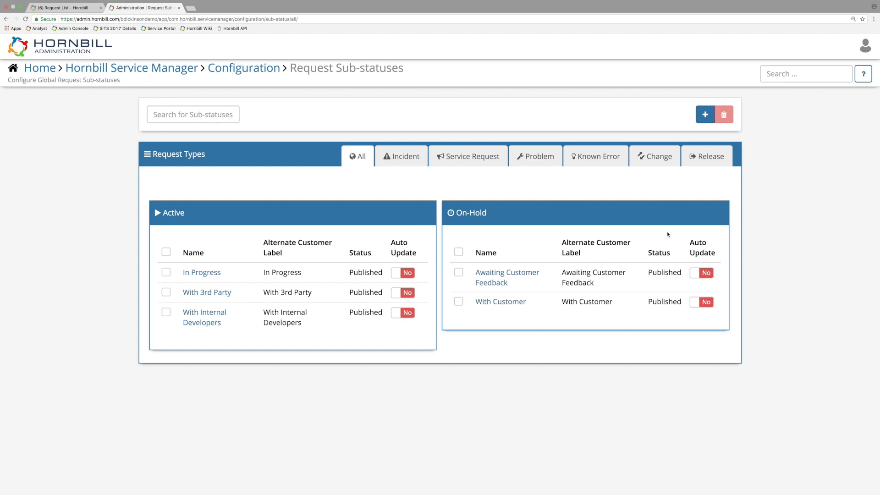
# Step: Start a new sub-status named "Pending Engineer Visit" with the alternative customer label "Awaiting Engineer Visit"
pyautogui.click(705, 114)
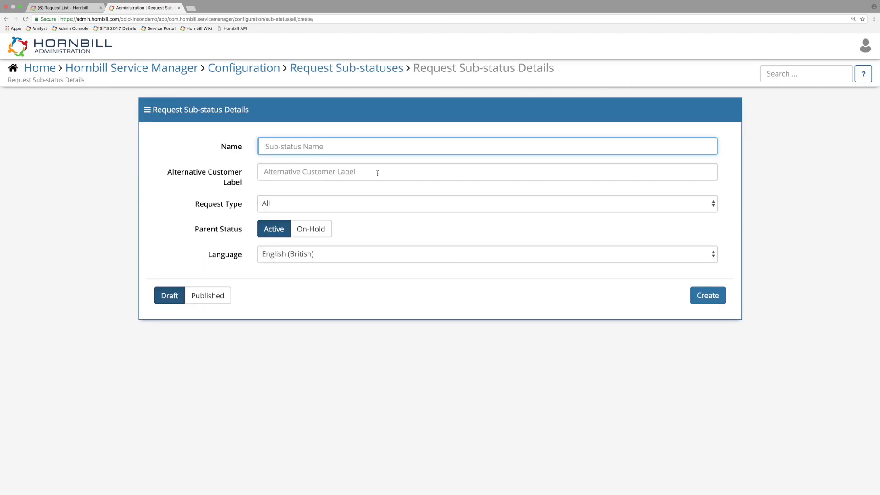
pyautogui.click(387, 75)
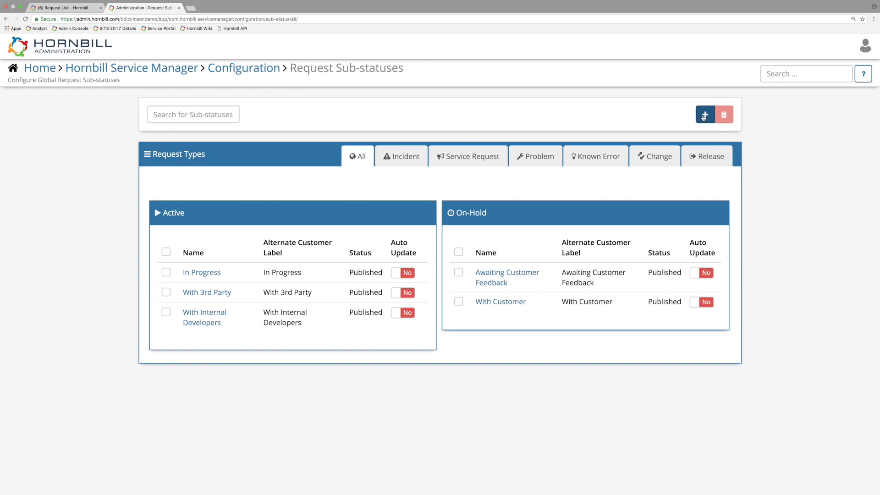
pyautogui.click(705, 115)
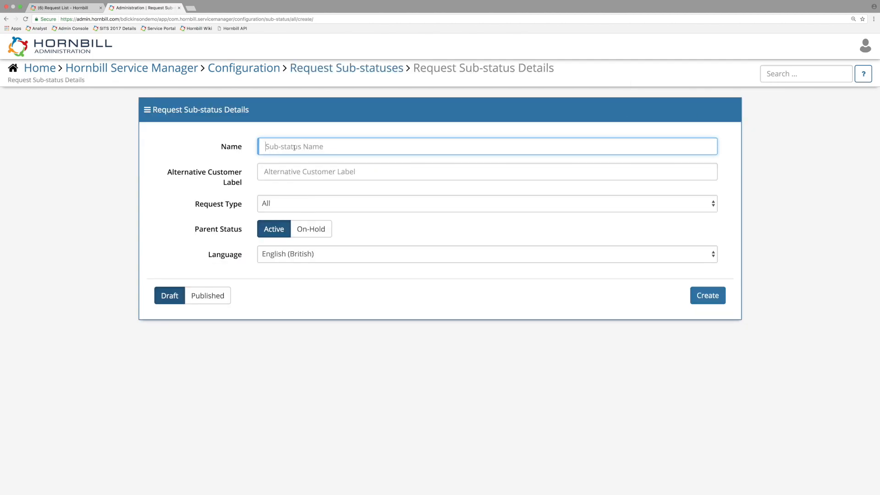
pyautogui.write('Pending Engineer Visit')
pyautogui.click(318, 171)
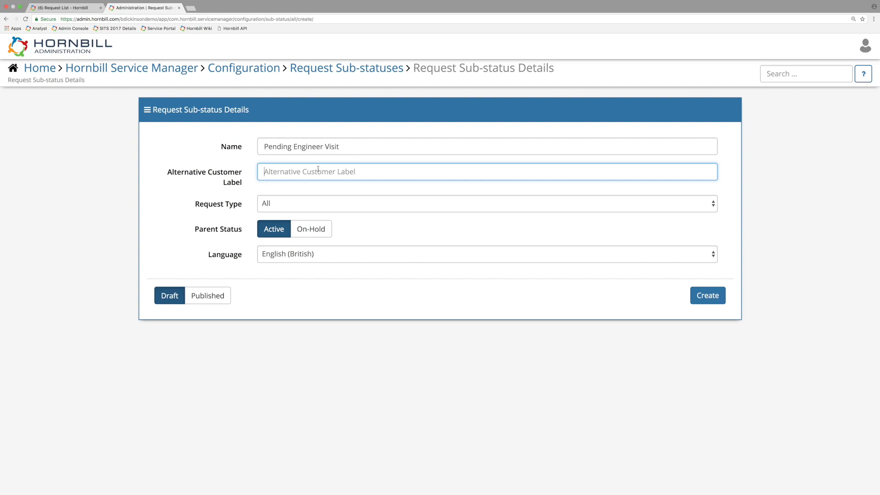
pyautogui.write('Awaiting Engi')
pyautogui.write('neer Visit')
# Step: Create the sub-status as Published for request type Incident, with parent status On-Hold and Pause Until Date/Time enabled
pyautogui.click(278, 202)
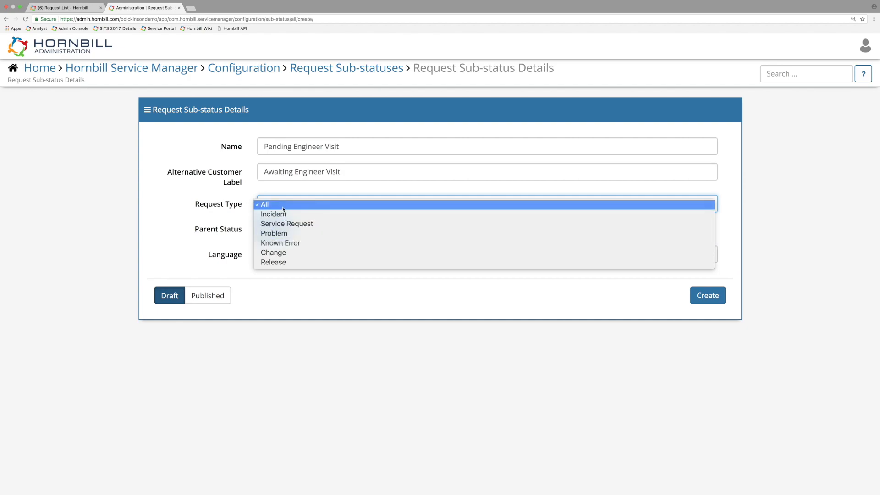
pyautogui.click(288, 214)
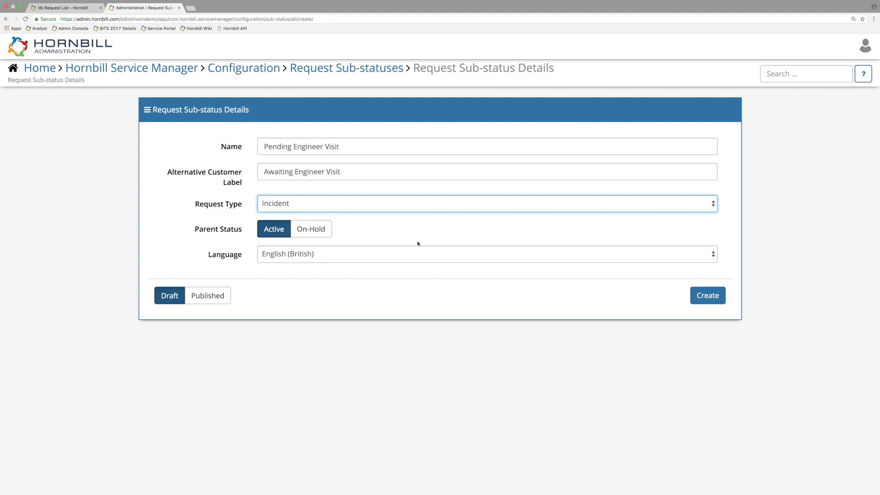
pyautogui.click(310, 230)
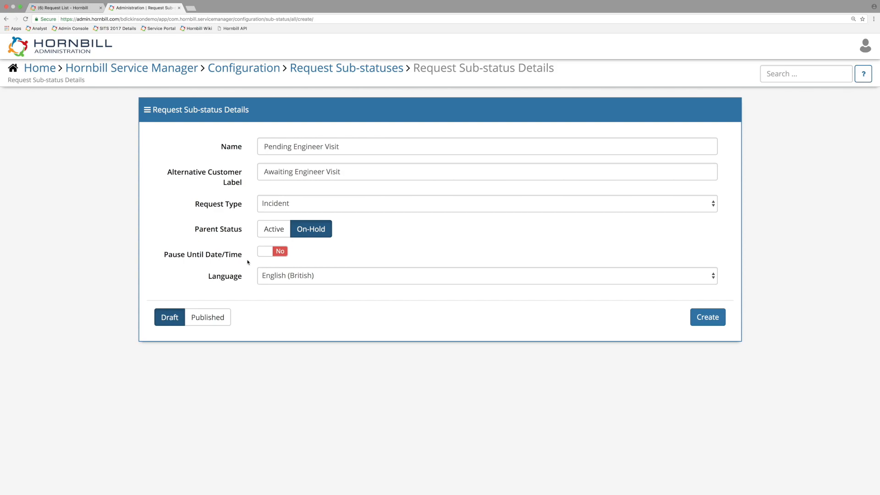
pyautogui.click(281, 256)
pyautogui.click(210, 324)
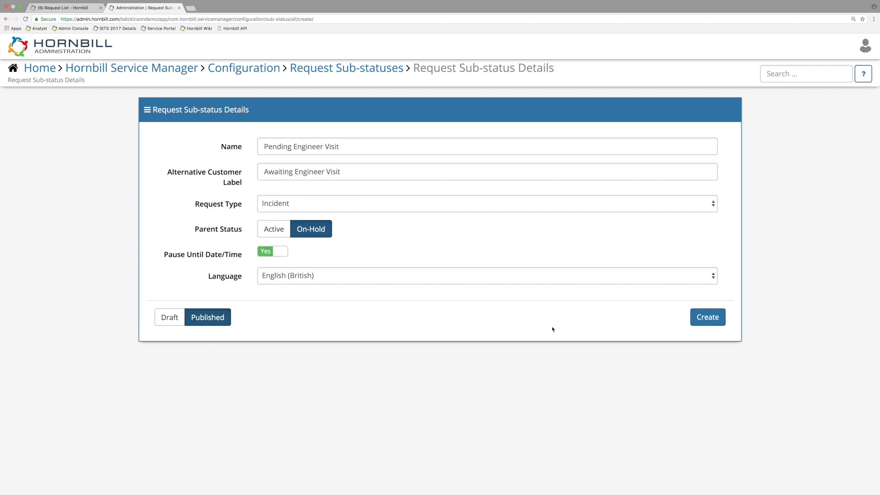
pyautogui.click(706, 320)
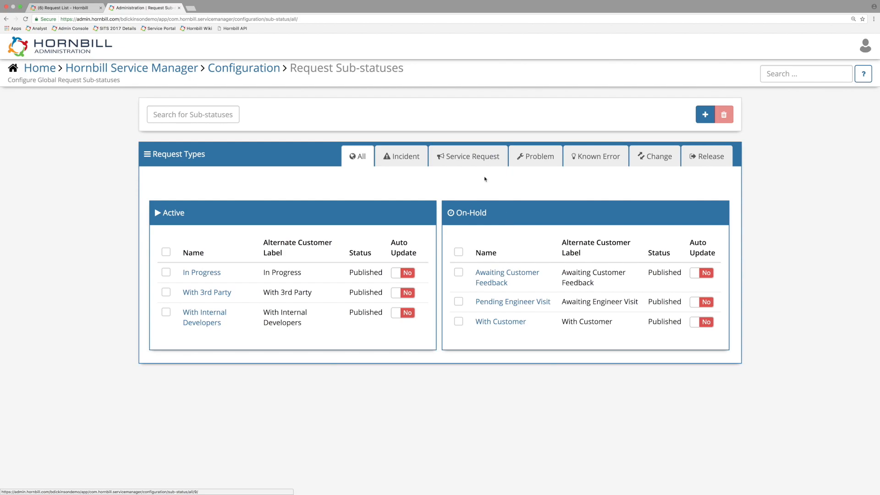
# Step: Switch to the Hornbill request list, open the Word Printing Issue request, preview its Pending Engineer Visit sub-status options and cancel them
pyautogui.click(68, 8)
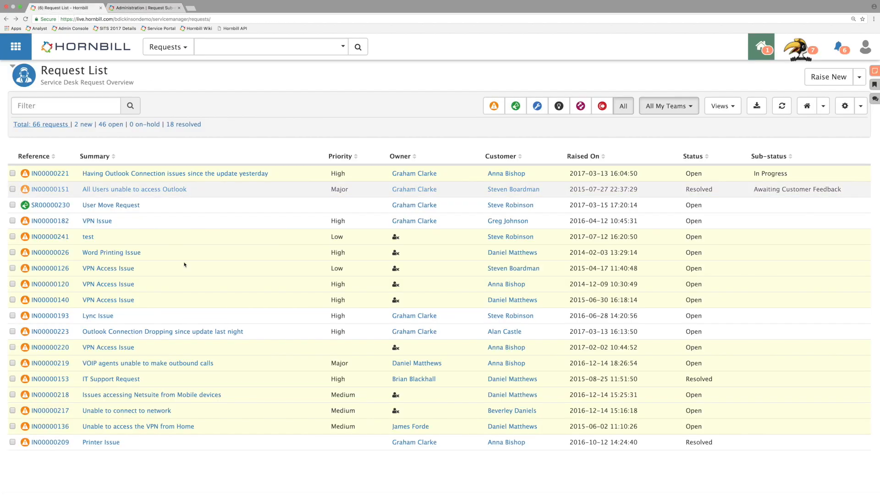
pyautogui.click(40, 253)
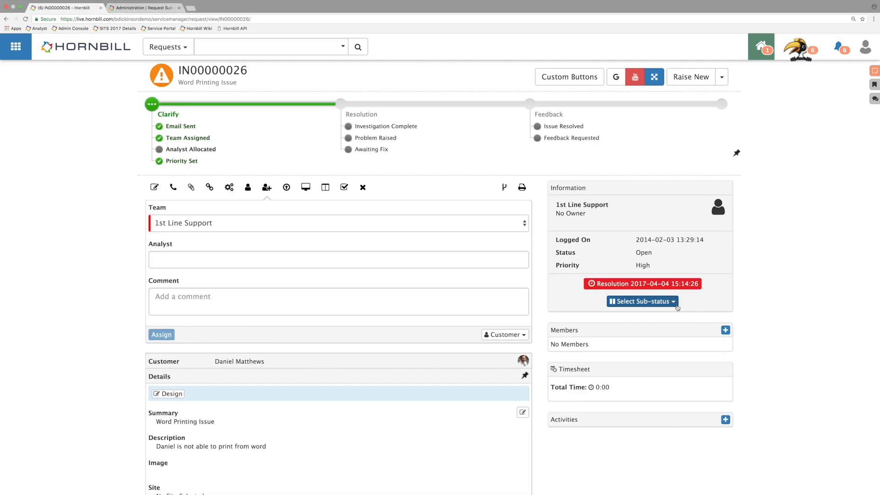
pyautogui.click(643, 301)
pyautogui.click(666, 334)
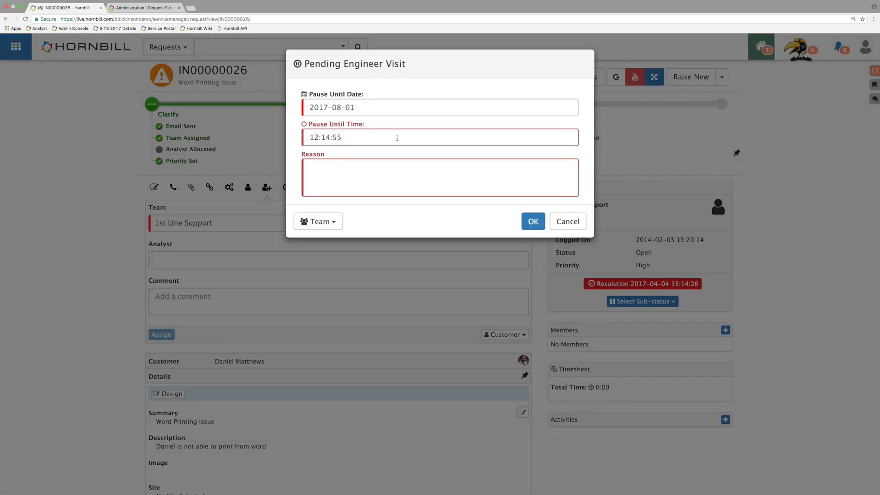
pyautogui.click(576, 224)
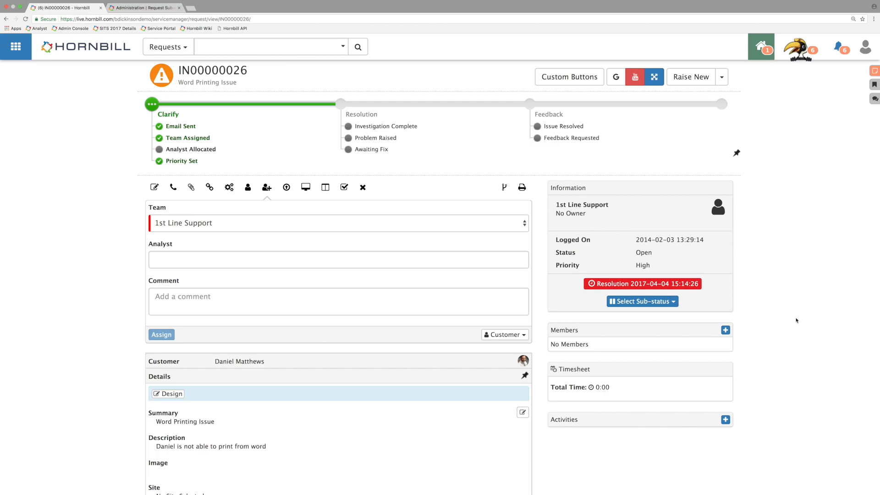
# Step: Open the Tablets (iPad) service from Service Manager's services and go to the Request Sub-statuses in its Incident request configuration
pyautogui.moveTo(16, 46)
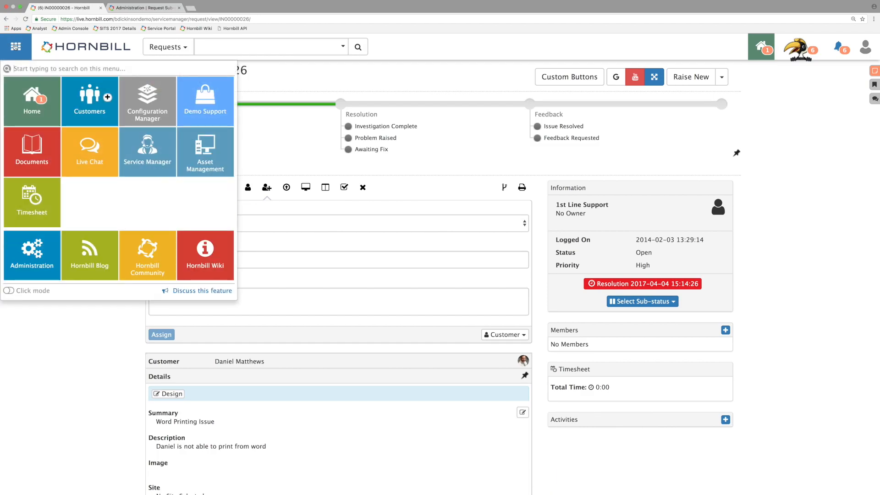
pyautogui.moveTo(158, 151)
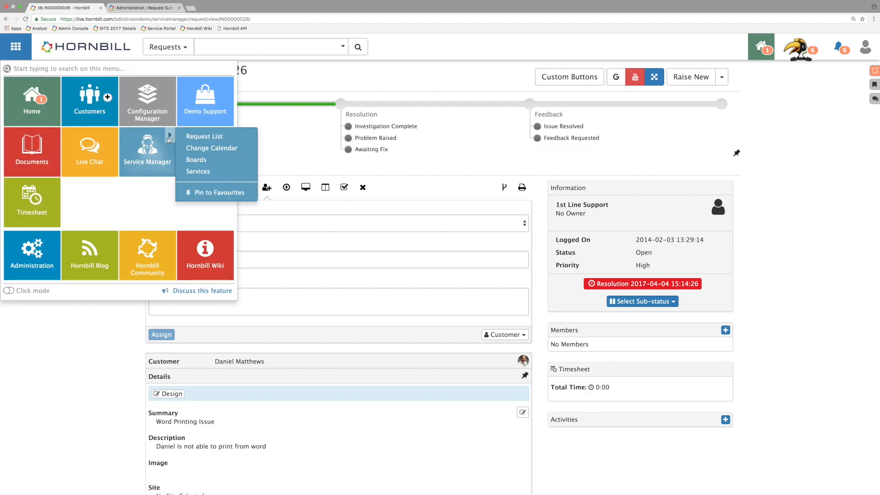
pyautogui.click(194, 172)
pyautogui.scroll(-10, 138, 204)
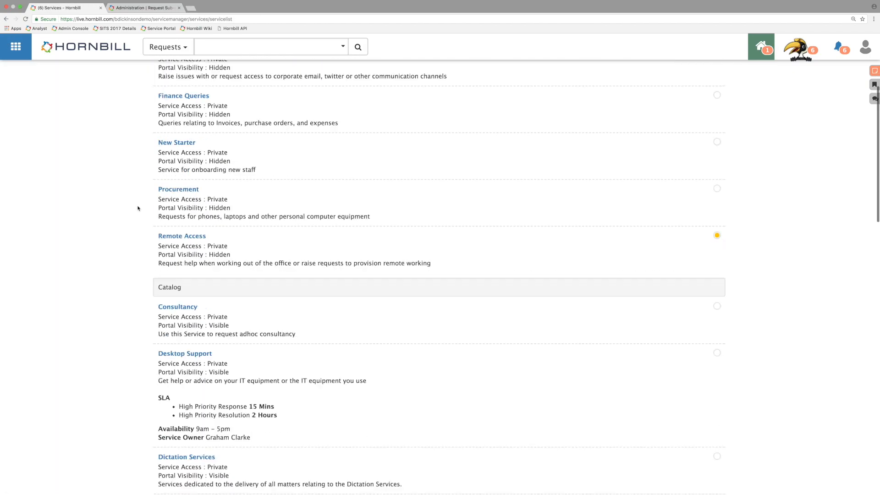
pyautogui.scroll(-15, 136, 211)
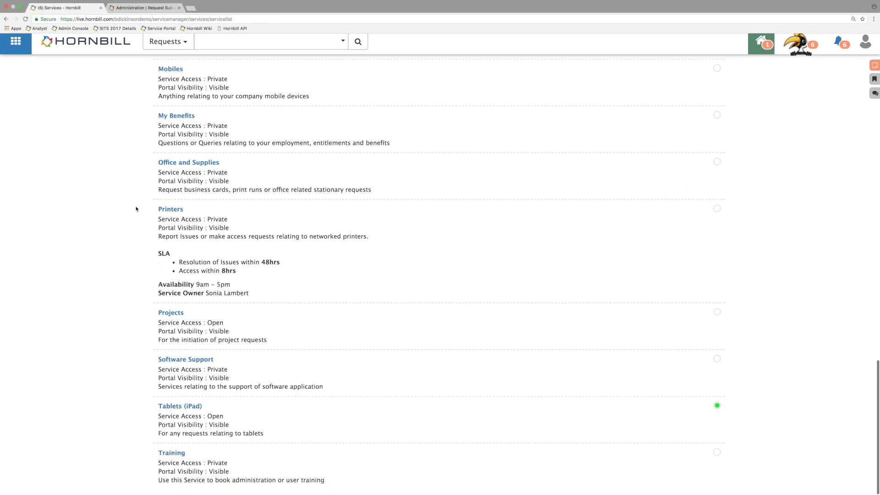
pyautogui.click(192, 411)
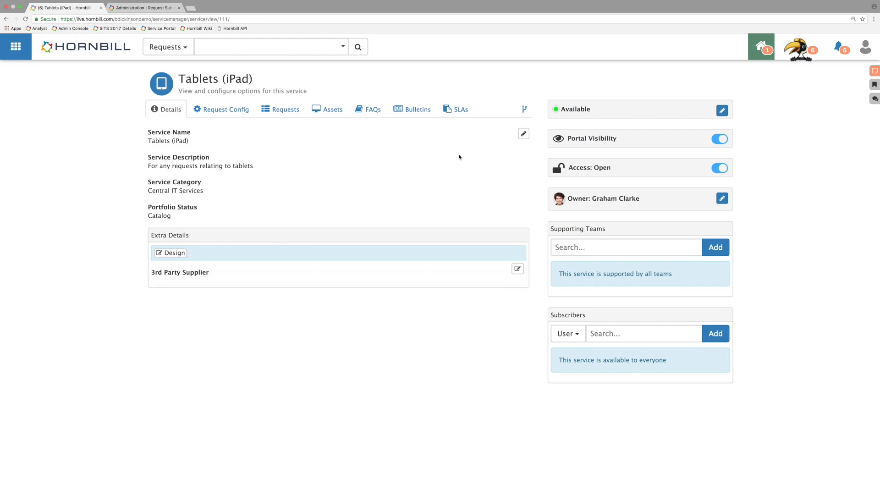
pyautogui.click(228, 111)
pyautogui.scroll(-1, 119, 141)
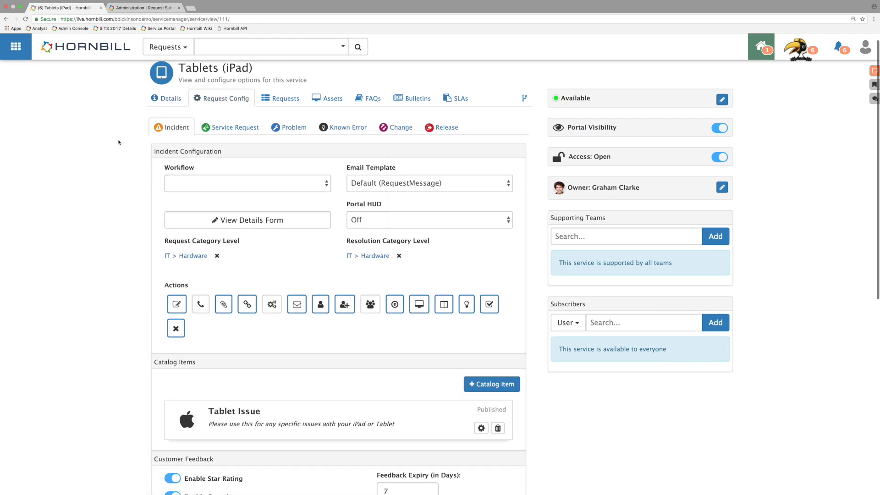
pyautogui.scroll(-4, 116, 139)
pyautogui.scroll(-5, 117, 138)
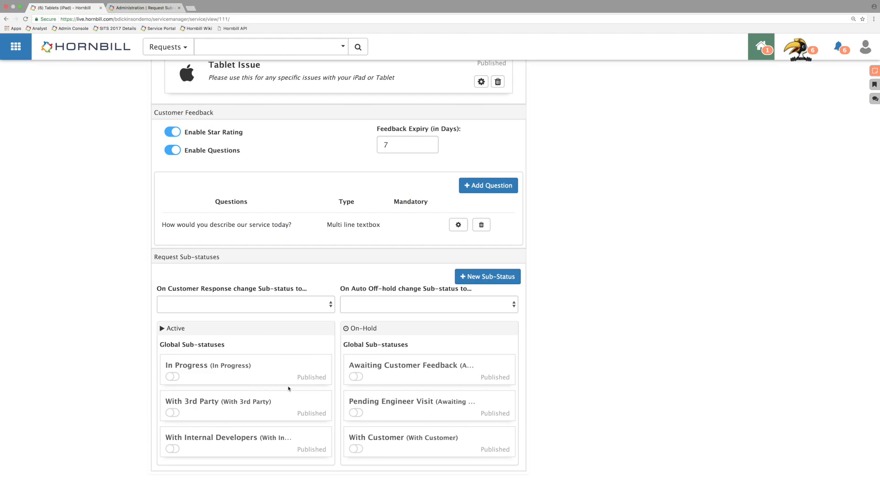
# Step: Start a new service sub-status with "Pending 24 Hour Pin Generation" as both its name and alternative customer label
pyautogui.click(519, 280)
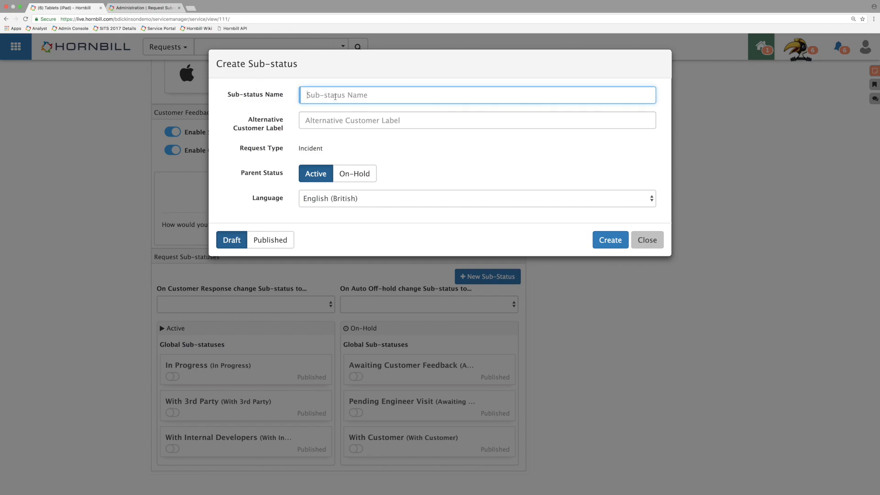
pyautogui.write('Pending 24 Hiour')
pyautogui.press('BackSpace')
pyautogui.press('BackSpace')
pyautogui.press('BackSpace')
pyautogui.write('our Pin Generation')
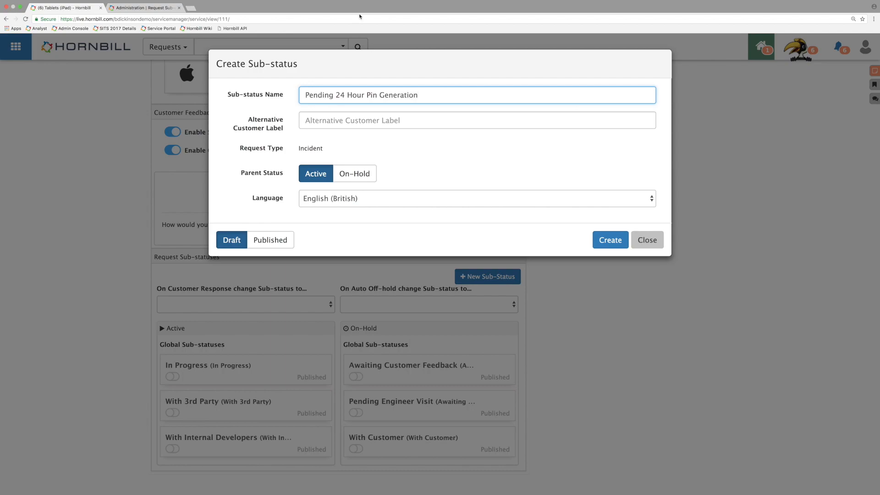
pyautogui.moveTo(449, 89); pyautogui.dragTo(216, 96)
pyautogui.press('super+c')
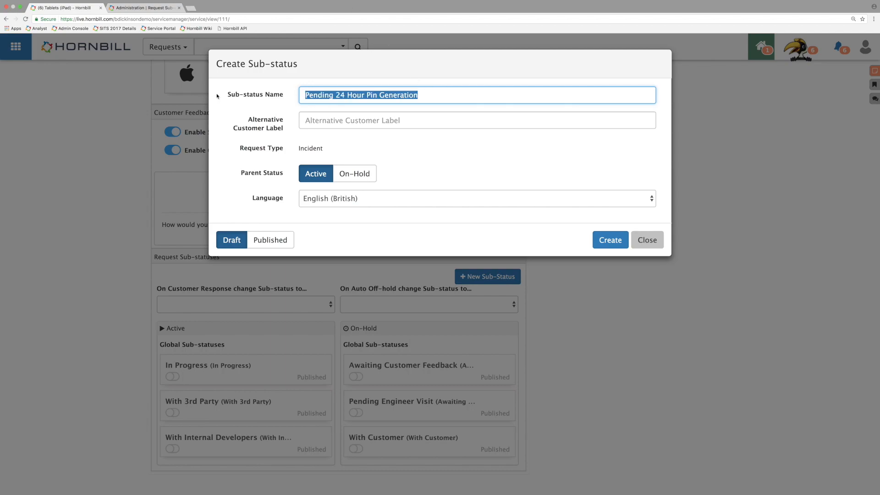
pyautogui.click(339, 116)
pyautogui.press('super+v')
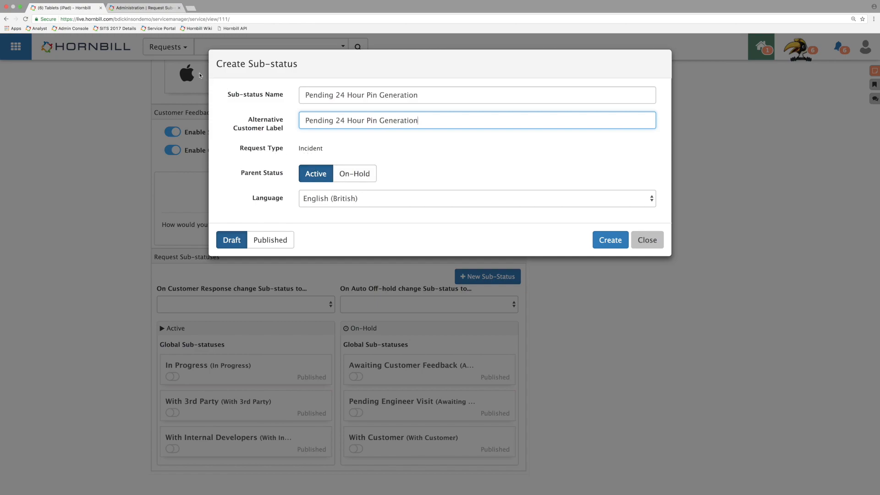
# Step: Create the sub-status as Published with parent status On-Hold and Pause Until Date/Time enabled
pyautogui.click(359, 176)
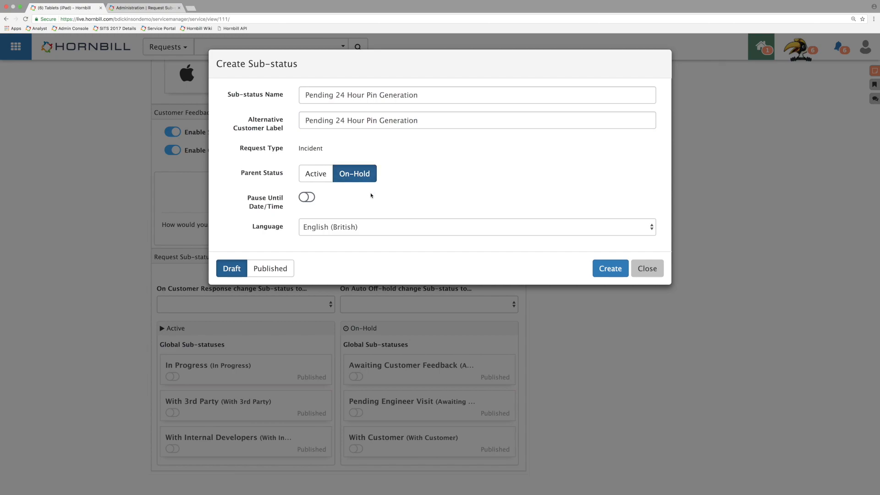
pyautogui.click(308, 200)
pyautogui.click(269, 268)
pyautogui.click(607, 268)
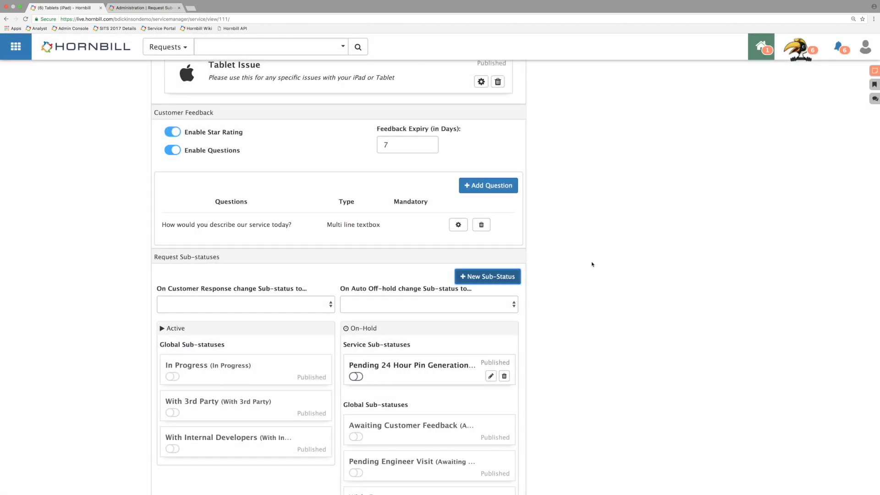
pyautogui.scroll(-2, 594, 266)
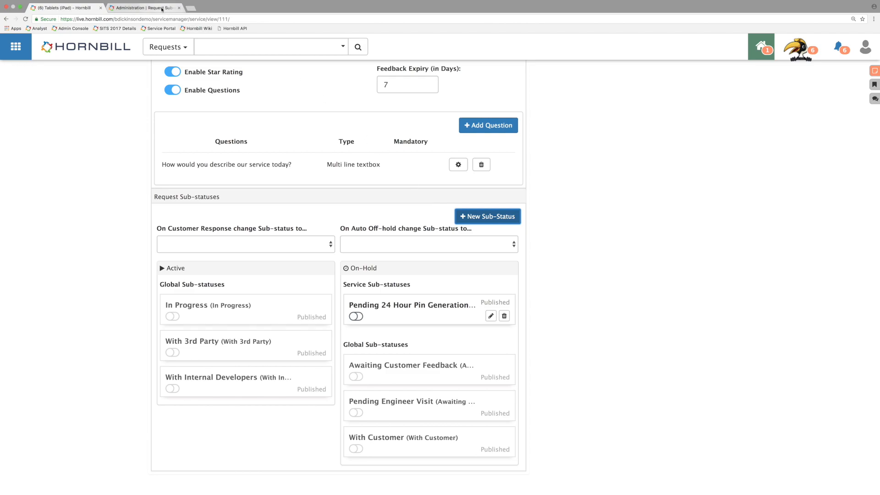
# Step: Switch to Hornbill Administration and turn on Auto Update for the Awaiting Customer Feedback and In Progress global sub-statuses
pyautogui.click(162, 8)
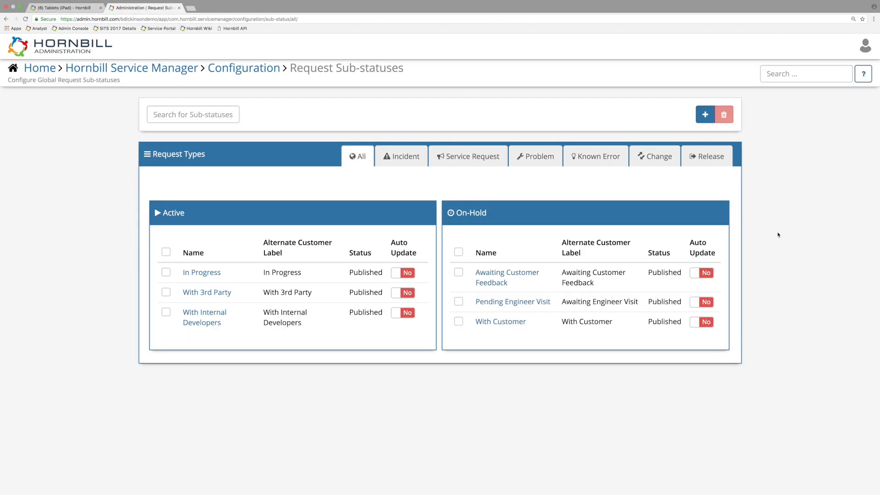
pyautogui.moveTo(709, 253)
pyautogui.click(706, 276)
pyautogui.click(412, 275)
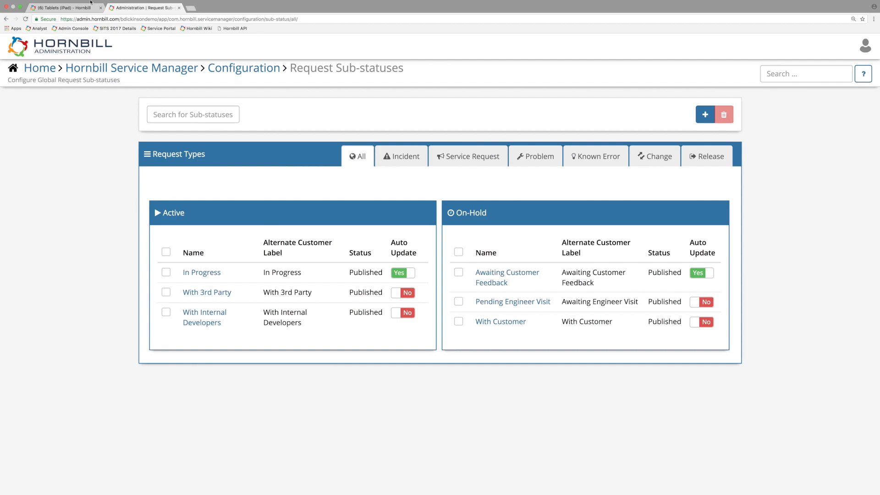
# Step: Switch back to the Tablets (iPad) service, reload it, and set its Incident sub-status on customer response to In Progress
pyautogui.click(69, 7)
pyautogui.click(26, 19)
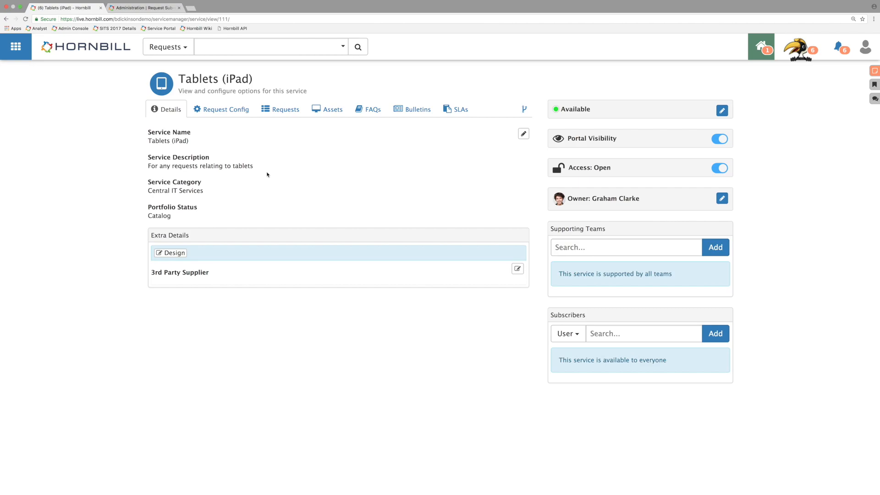
pyautogui.click(220, 110)
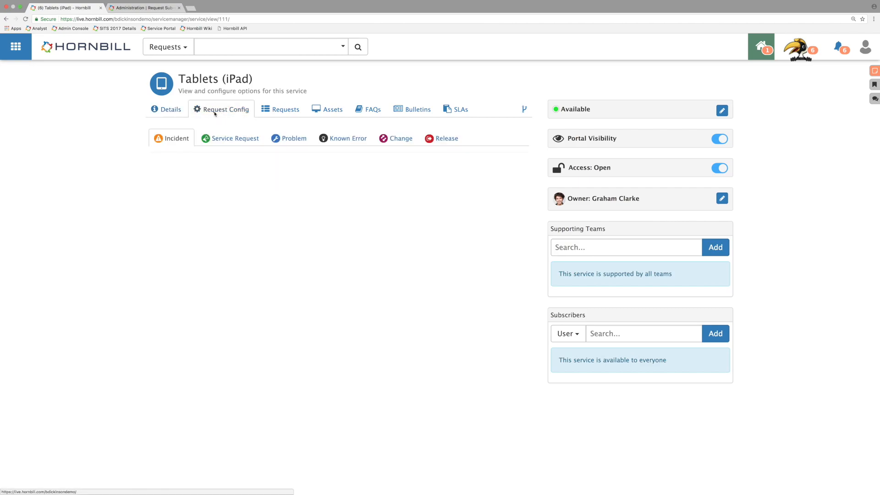
pyautogui.scroll(-7, 266, 136)
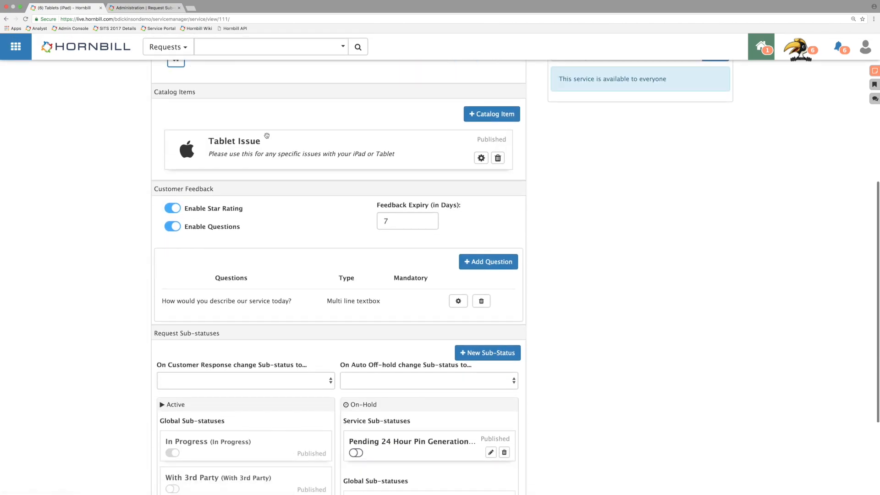
pyautogui.scroll(-3, 267, 136)
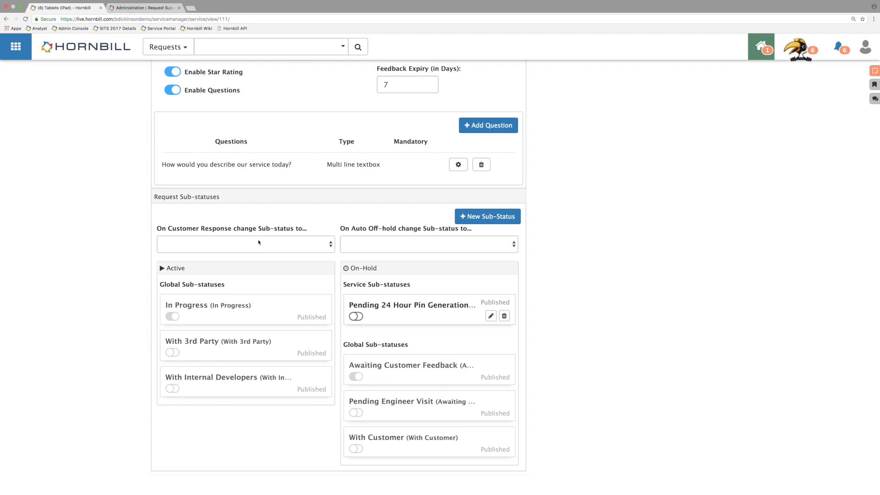
pyautogui.click(238, 243)
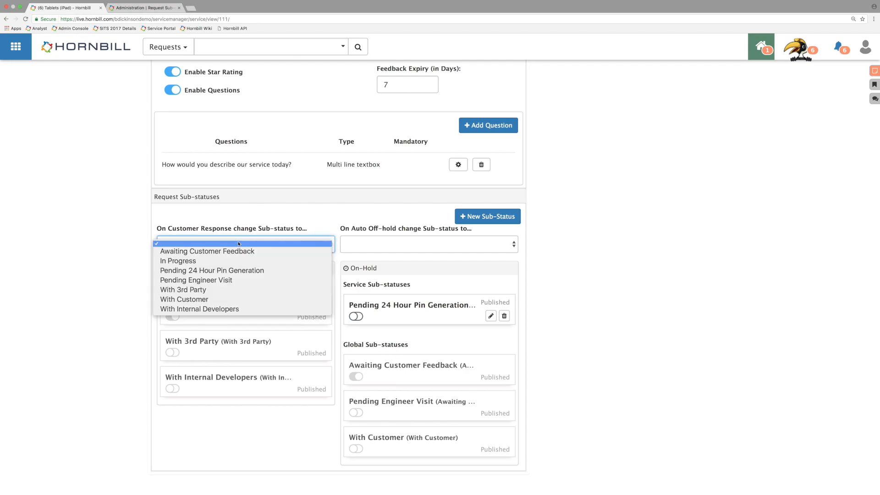
pyautogui.click(208, 261)
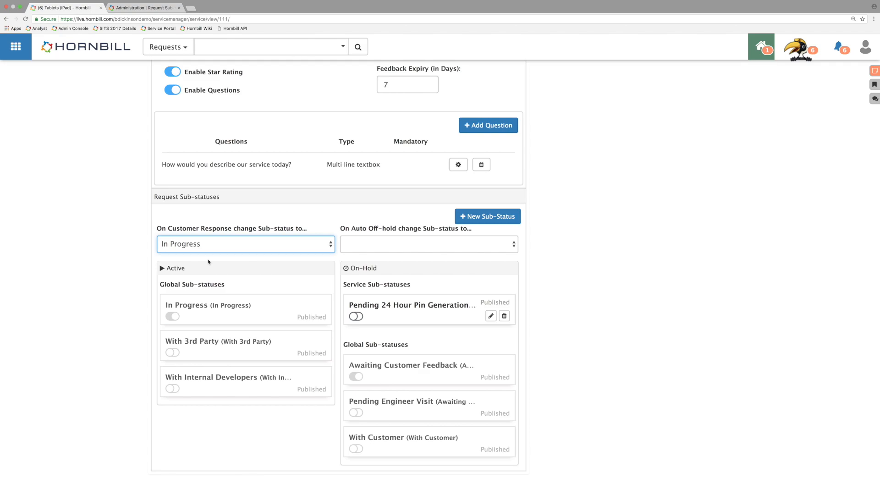
# Step: Switch to the Hornbill Service Portal and start a Tablet Issue request under the Tablets (iPad) service
pyautogui.hotkey('ctrl', 'Right')
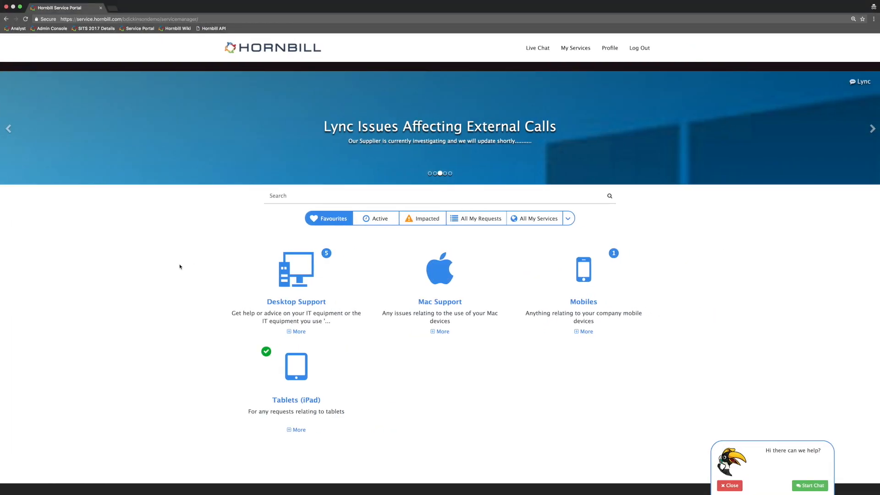
pyautogui.click(304, 400)
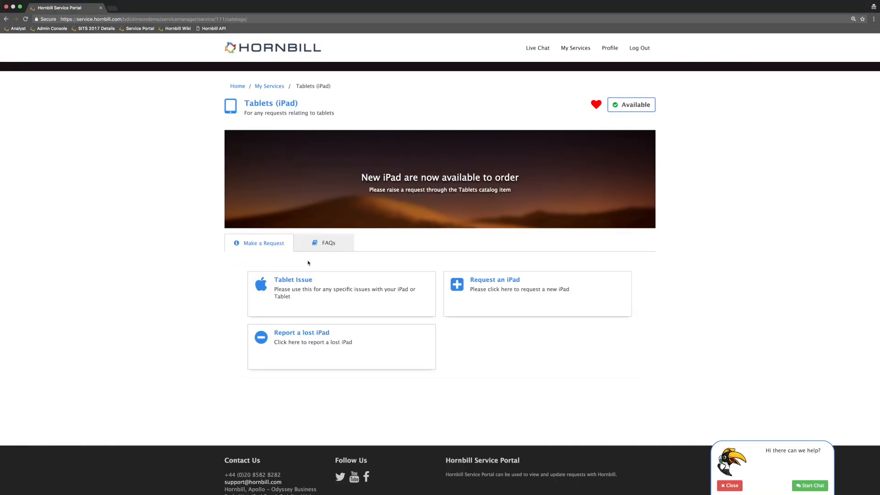
pyautogui.click(322, 296)
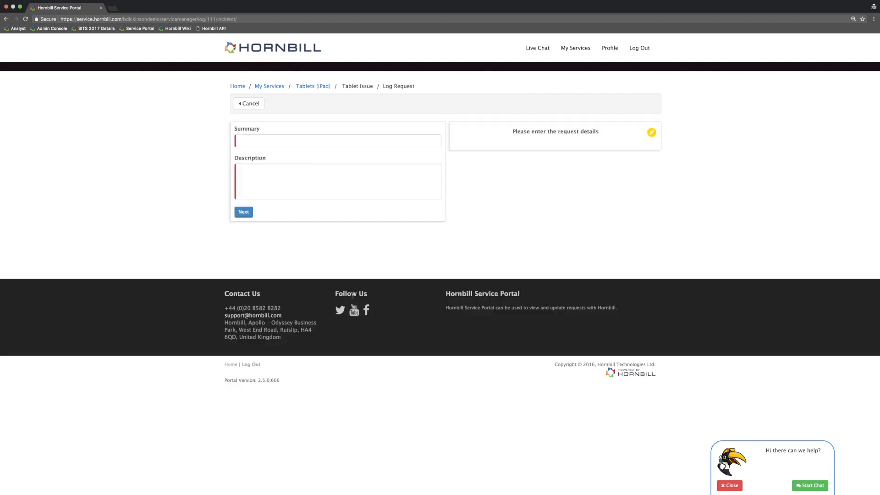
# Step: Enter "My iPad has locked me out" as both the summary and description, and continue to the tablet details
pyautogui.click(277, 136)
pyautogui.write('My iPad has locked me out')
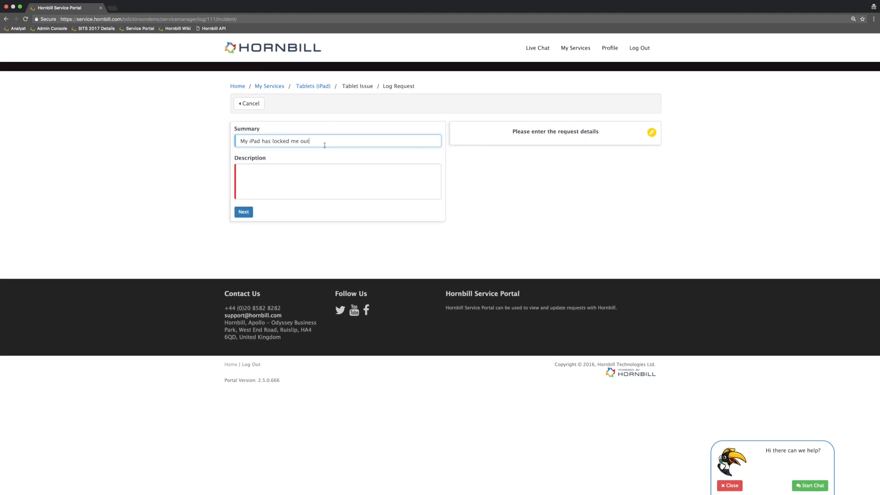
pyautogui.moveTo(324, 145); pyautogui.dragTo(145, 137)
pyautogui.press('super+c')
pyautogui.click(277, 180)
pyautogui.press('super+v')
pyautogui.click(244, 212)
# Step: Submit the issue with 32gb tablet storage and 1234 in the other required field, and list the Tablets (iPad) service's requests
pyautogui.click(260, 144)
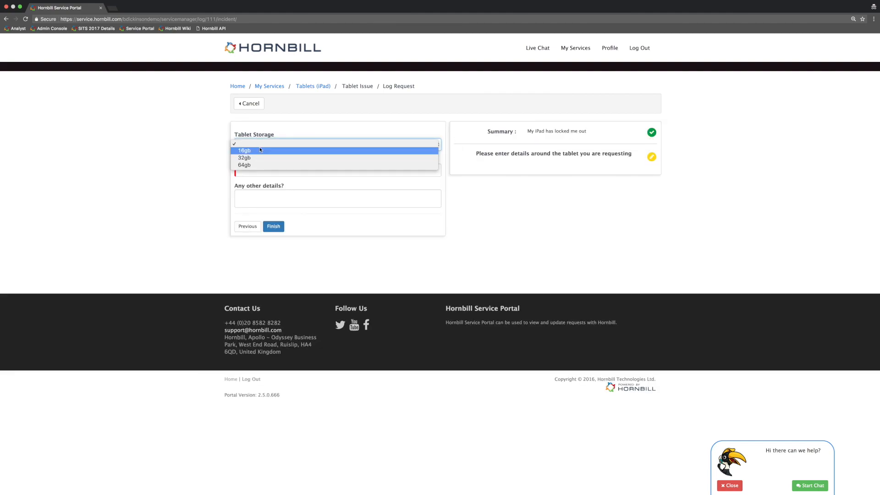
pyautogui.click(260, 157)
pyautogui.click(263, 170)
pyautogui.write('1234')
pyautogui.click(281, 225)
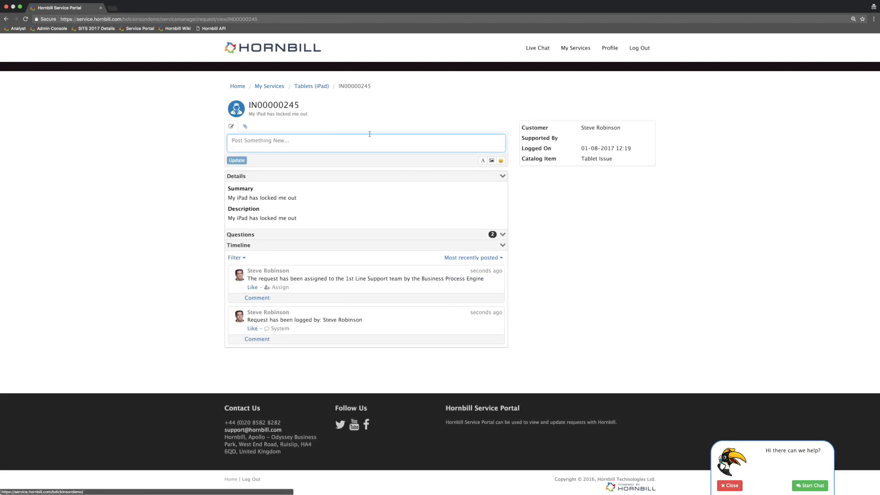
pyautogui.click(311, 86)
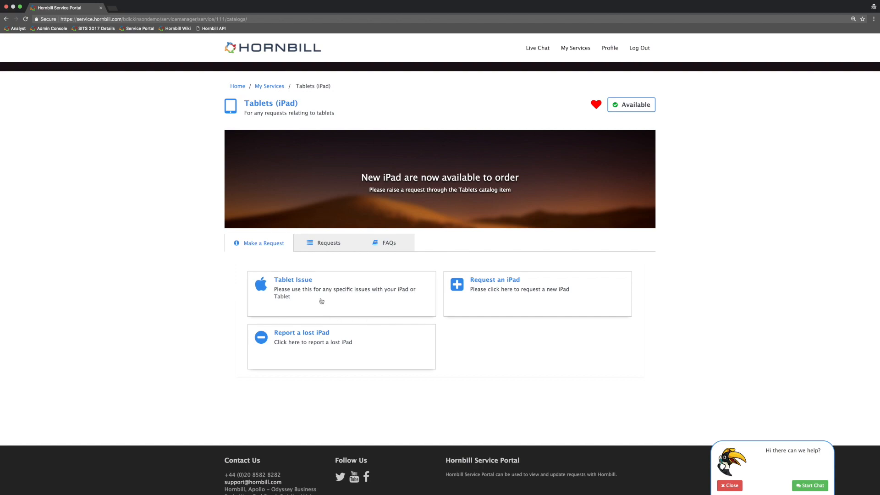
pyautogui.click(321, 237)
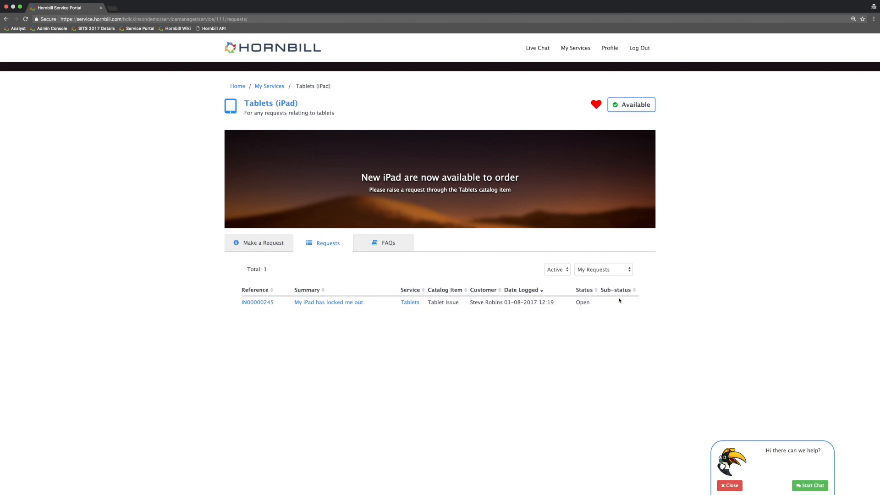
# Step: Switch to the Hornbill analyst view and open the "My iPad has locked me out" incident from the Request List
pyautogui.hotkey('ctrl', 'Left')
pyautogui.click(19, 49)
pyautogui.moveTo(18, 49)
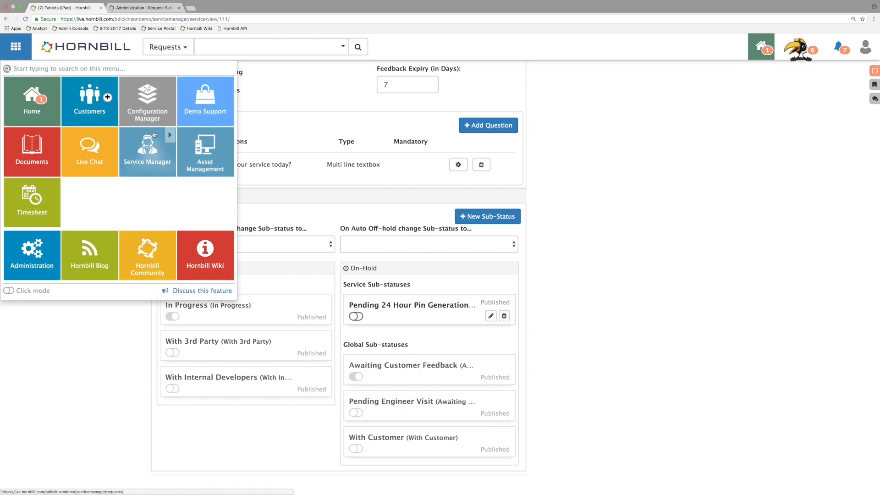
pyautogui.moveTo(169, 135)
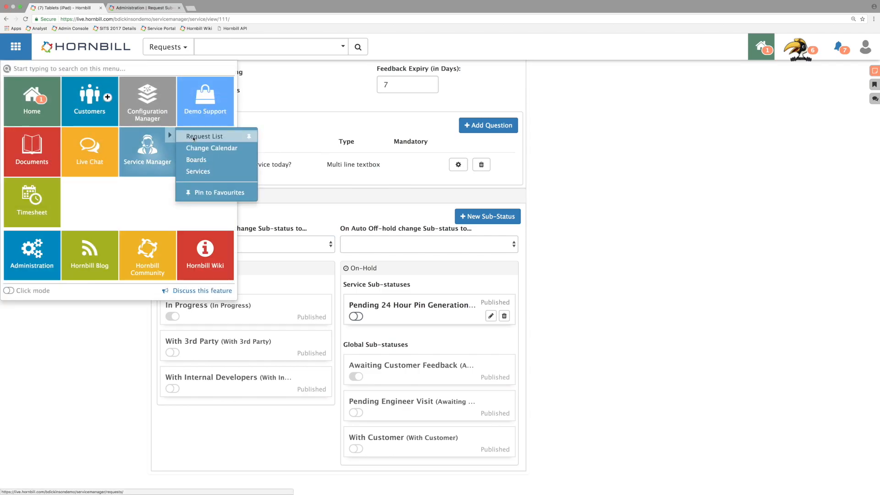
pyautogui.click(197, 134)
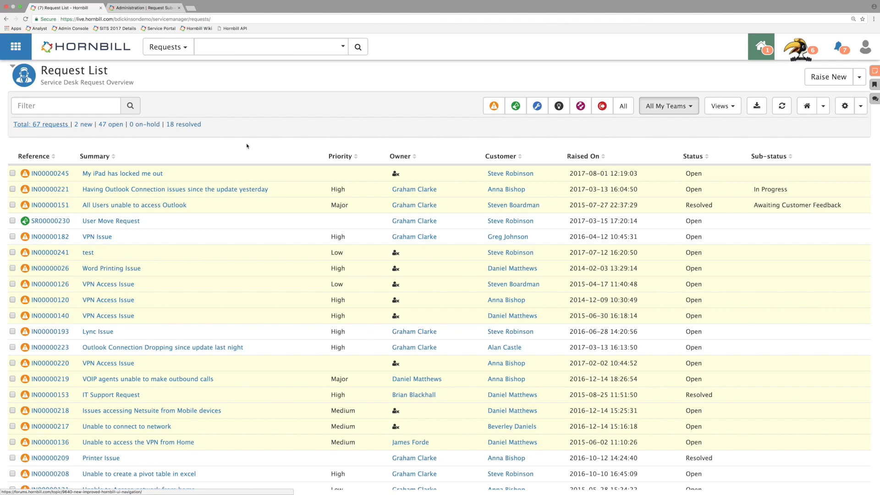
pyautogui.click(59, 173)
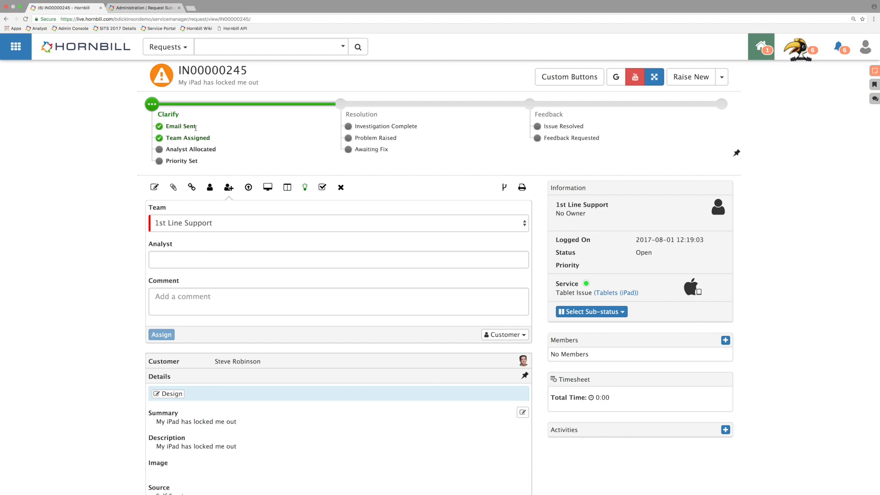
# Step: Assign the incident to the second analyst offered for the 1st Line Support team
pyautogui.click(190, 261)
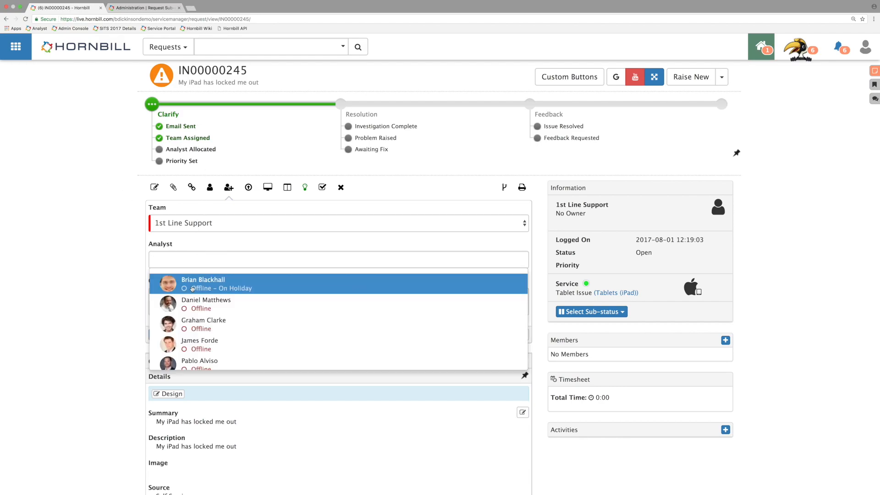
pyautogui.click(190, 303)
pyautogui.click(171, 333)
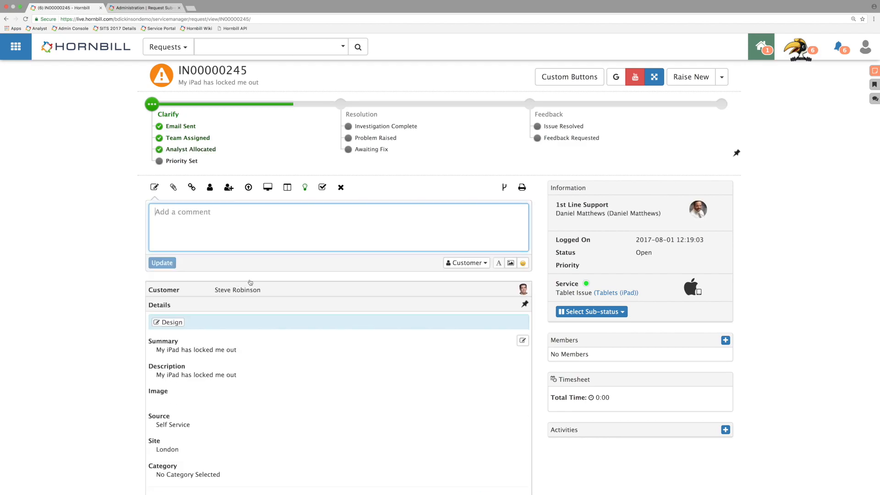
# Step: Select the Awaiting Customer Feedback sub-status for the incident and set its pause-until date to 2017-08-04
pyautogui.click(614, 314)
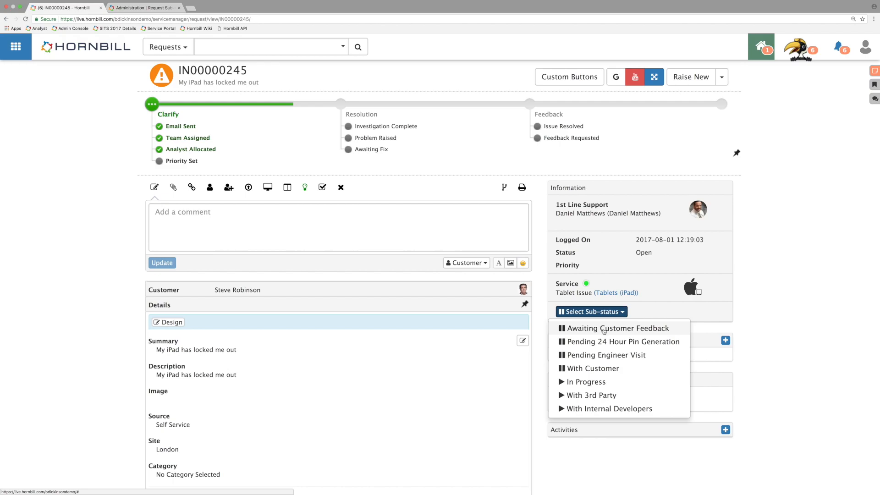
pyautogui.click(604, 330)
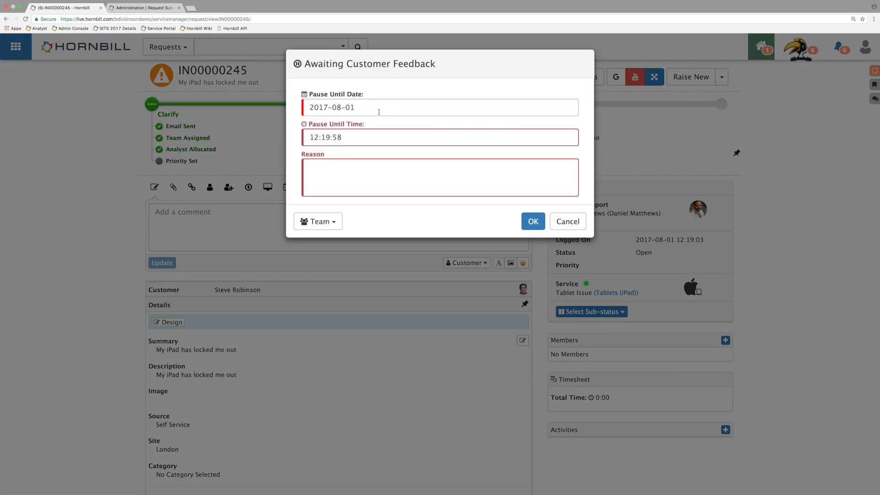
pyautogui.click(364, 105)
pyautogui.click(402, 155)
# Step: Enter the hold reason "Asking for more details - how long has this lockout been for" and apply the sub-status
pyautogui.click(370, 177)
pyautogui.write('A')
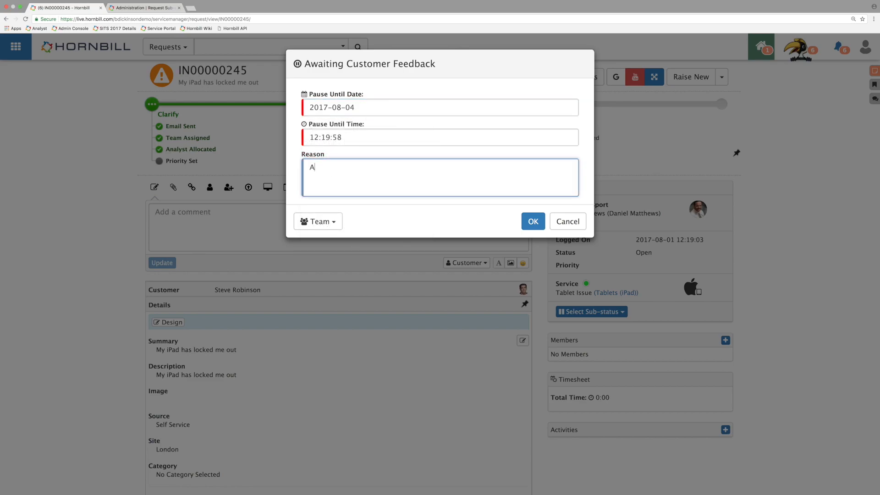
pyautogui.write('sking for mo')
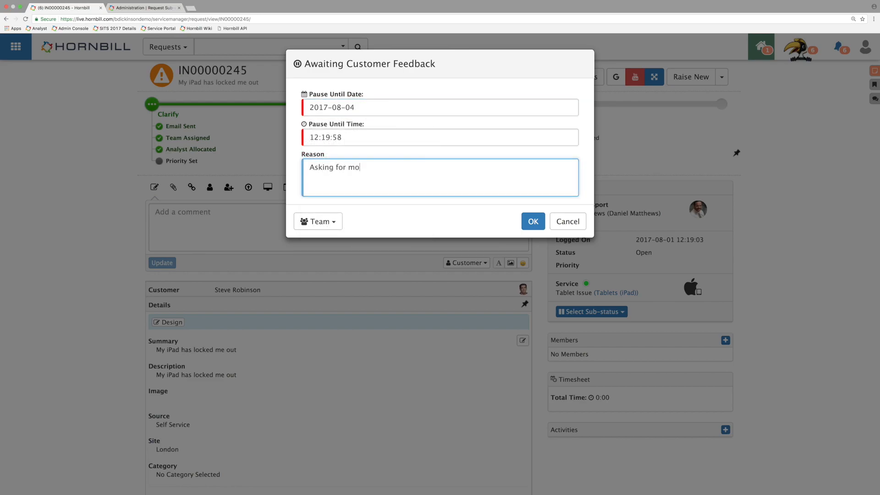
pyautogui.write('re details - how long has this')
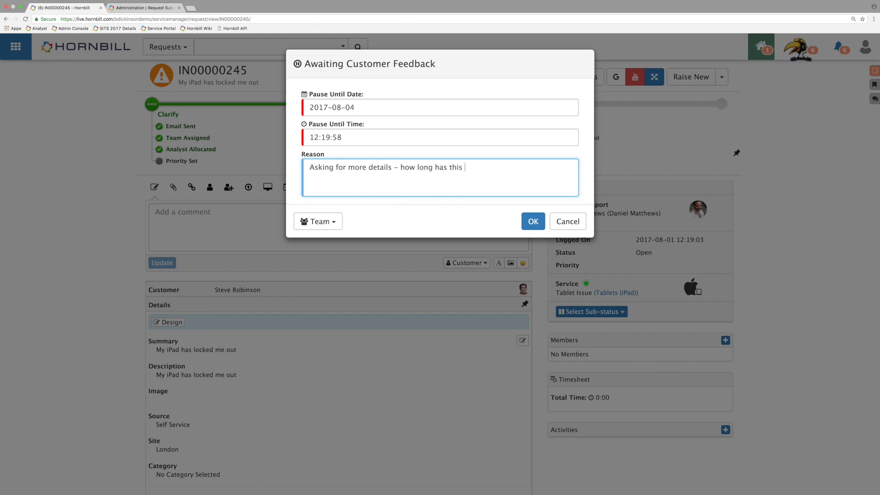
pyautogui.write(' lockout been for')
pyautogui.click(540, 221)
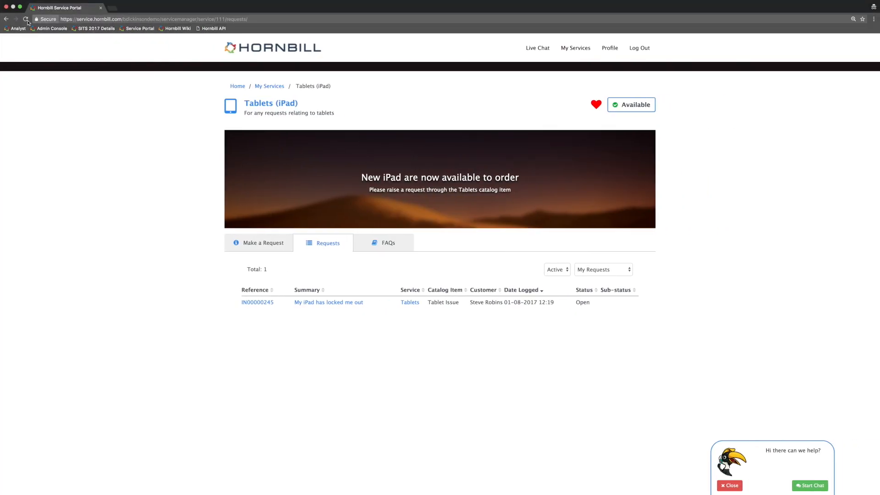
# Step: Switch to the Service Portal, refresh the Tablets (iPad) requests, and open the iPad lockout request
pyautogui.click(26, 20)
pyautogui.click(259, 303)
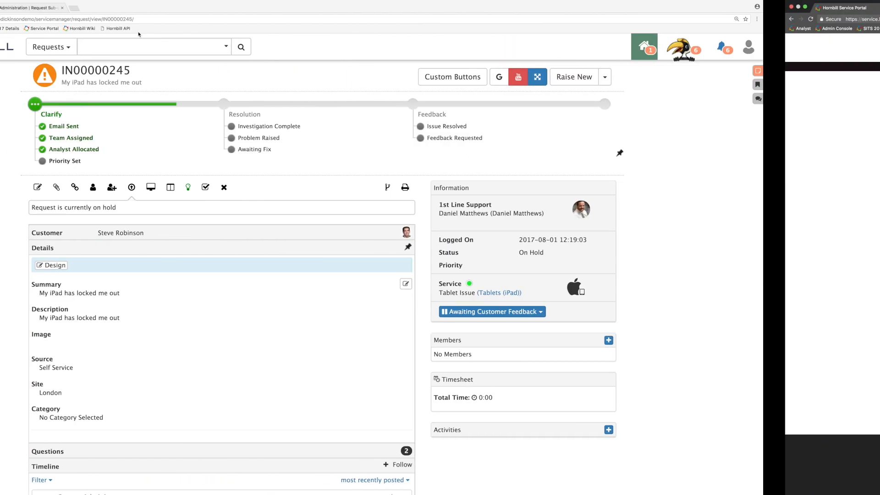
# Step: Back in the analyst view, change the visibility of the Awaiting Customer Feedback timeline post to Customer
pyautogui.scroll(-5, 257, 177)
pyautogui.scroll(-1, 257, 177)
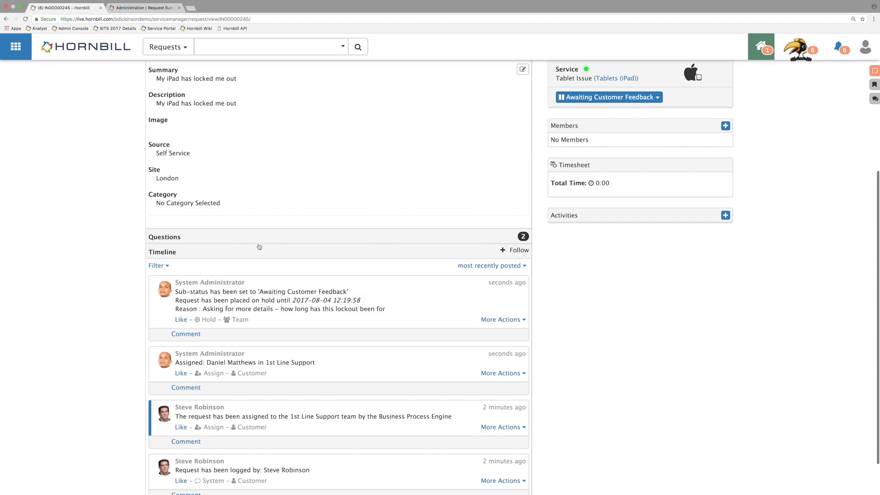
pyautogui.click(504, 320)
pyautogui.moveTo(510, 349)
pyautogui.moveTo(504, 375)
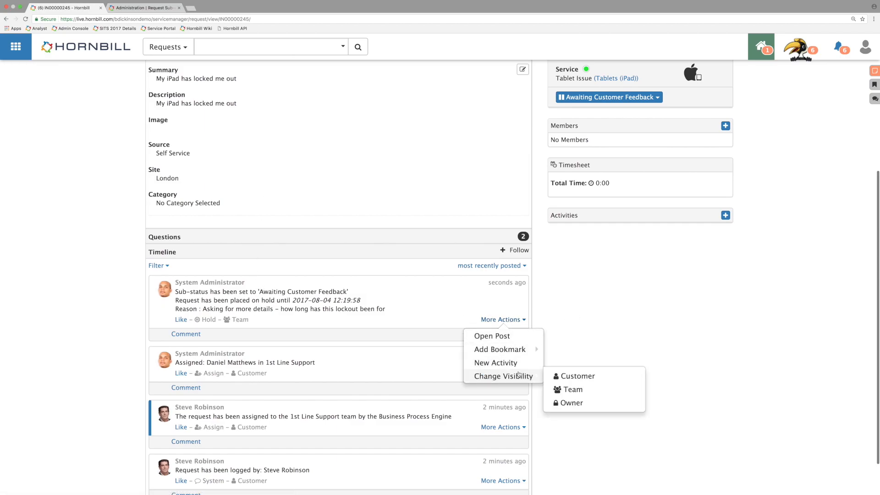
pyautogui.click(569, 377)
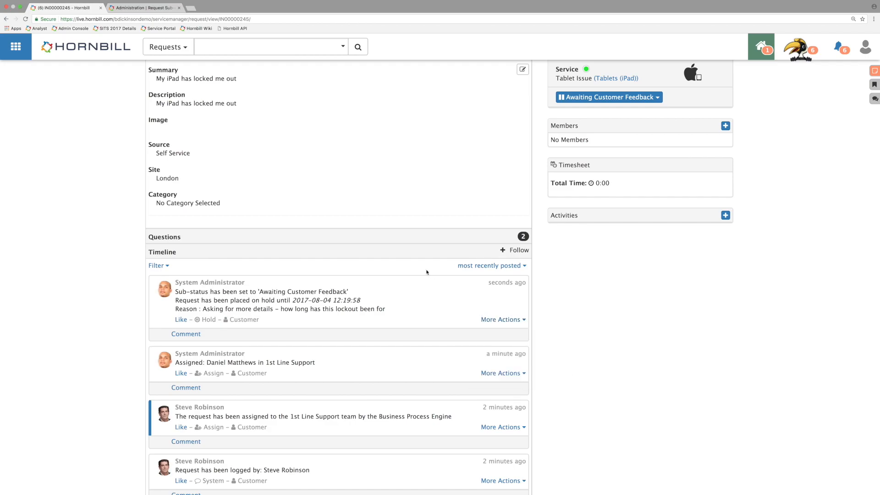
# Step: Reload the request in the Service Portal and comment "4 Hours" on the Awaiting Customer Feedback post
pyautogui.hotkey('ctrl', 'Right')
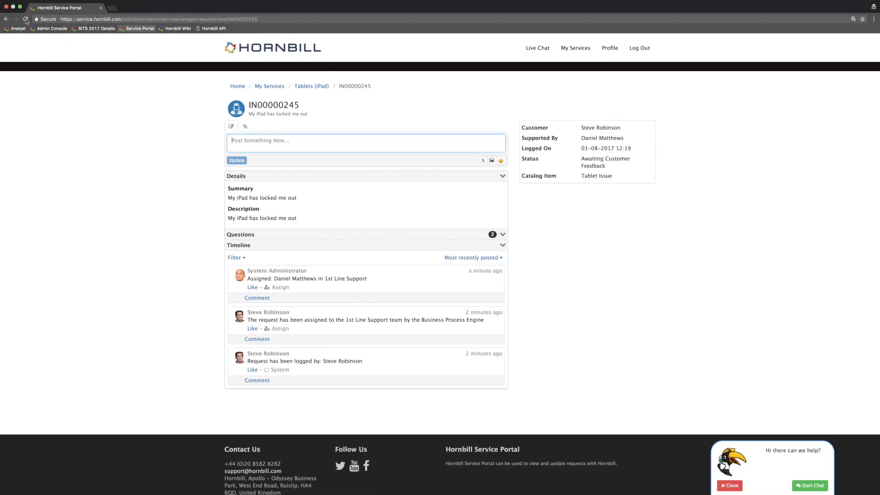
pyautogui.click(26, 20)
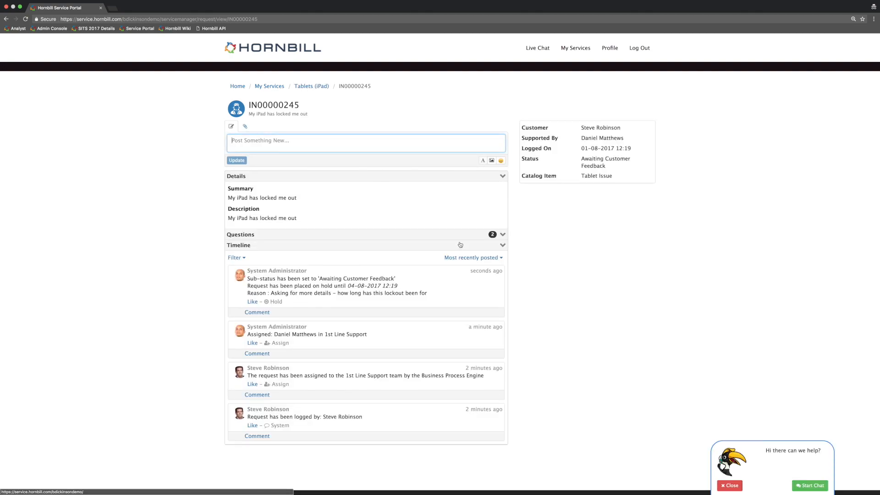
pyautogui.click(257, 313)
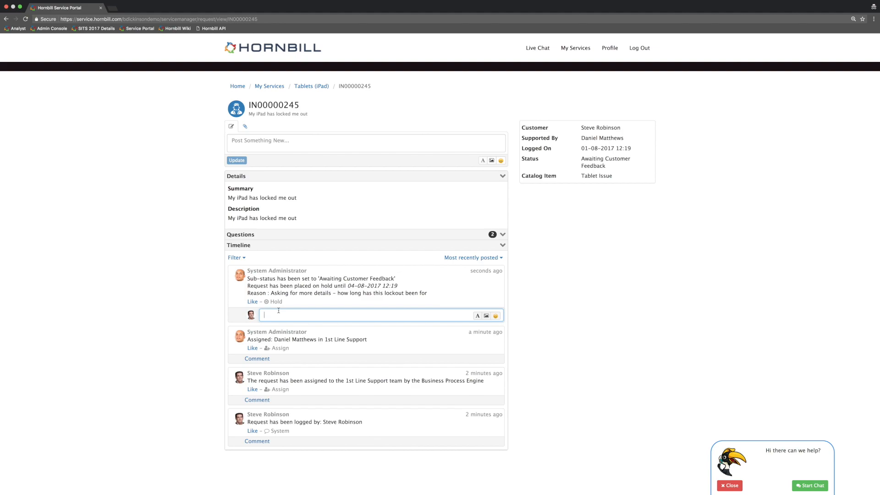
pyautogui.write('4 Hours')
pyautogui.press('Return')
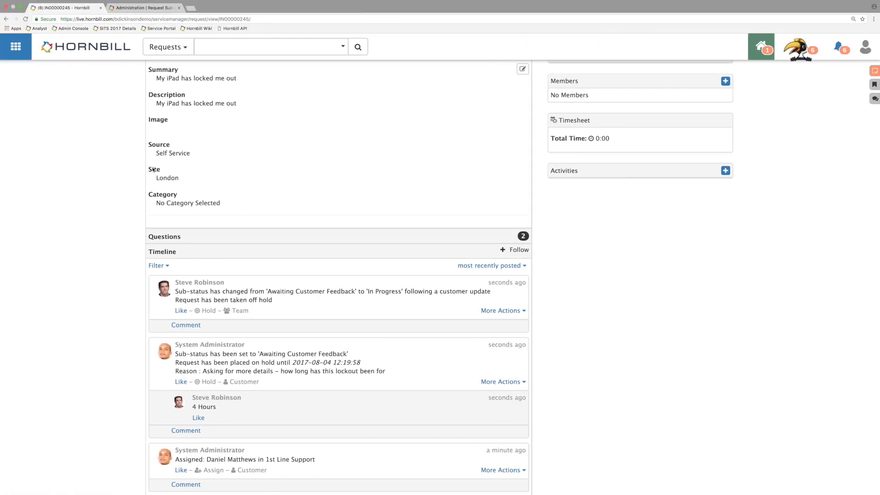
# Step: Examine the incident's sub-status and timeline in the analyst view after the customer's reply, and view the request in the Service Portal again
pyautogui.scroll(3, 137, 178)
pyautogui.scroll(3, 138, 178)
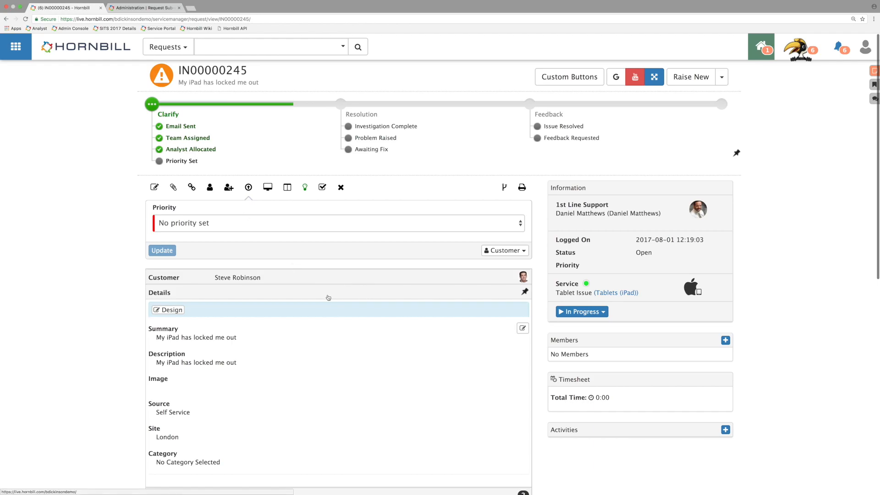
pyautogui.scroll(-5, 328, 297)
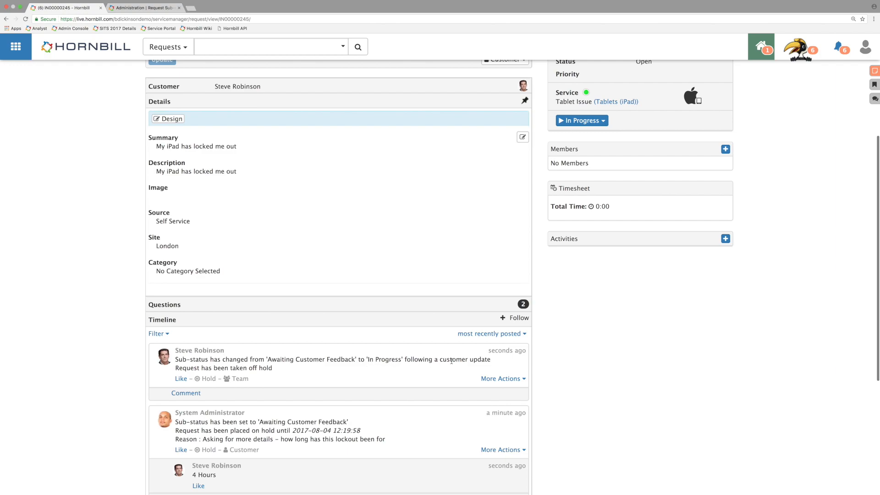
pyautogui.scroll(5, 293, 366)
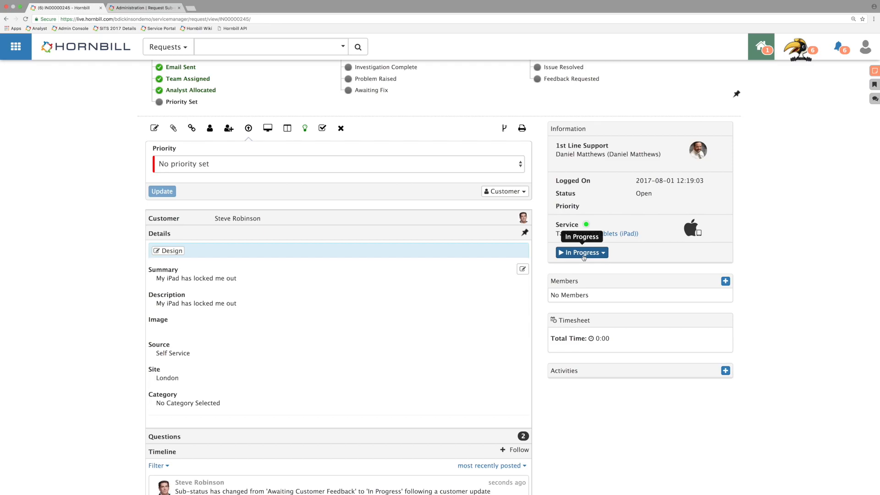
pyautogui.hotkey('ctrl', 'Right')
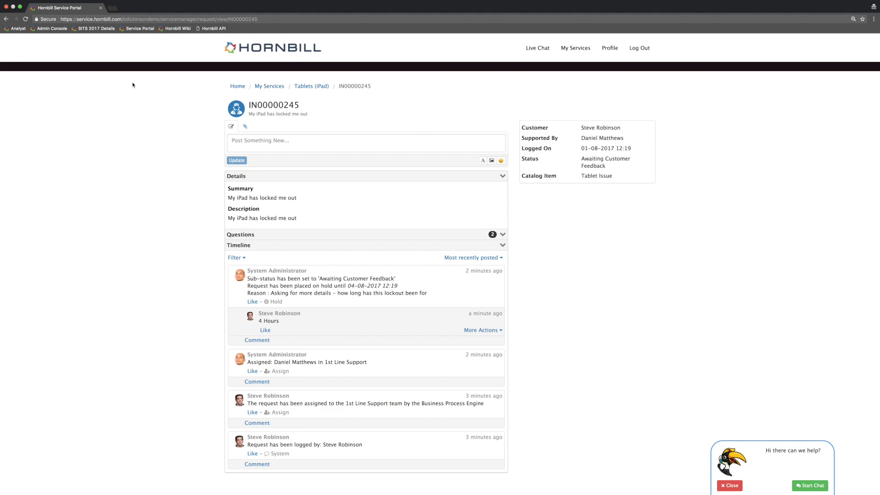
# Step: Return to the analyst view and open the request configuration of the Tablets (iPad) service
pyautogui.hotkey('ctrl', 'Left')
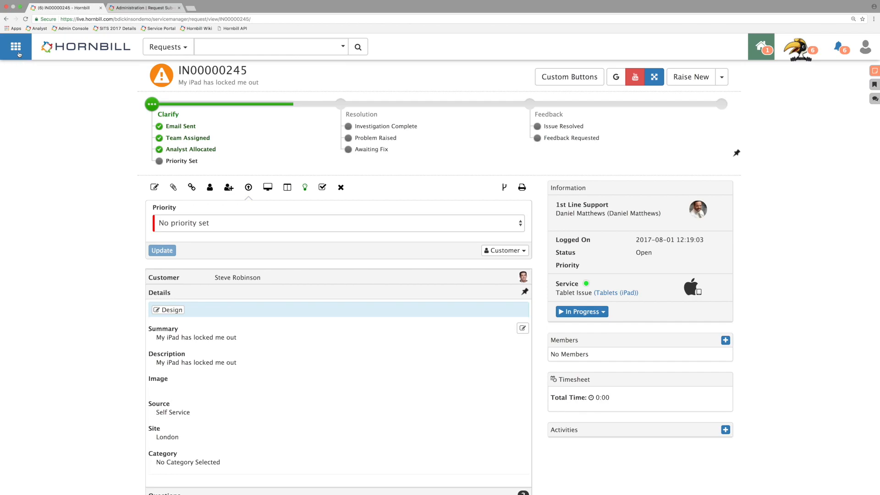
pyautogui.moveTo(20, 54)
pyautogui.moveTo(151, 153)
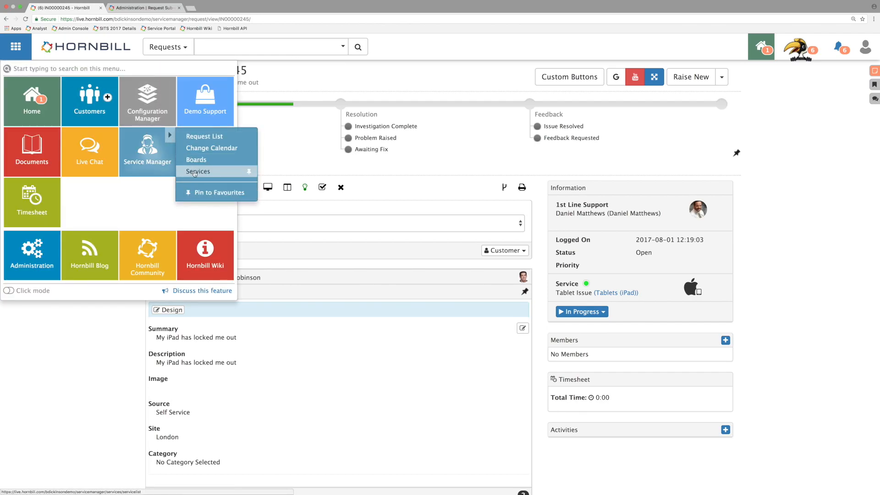
pyautogui.click(238, 171)
pyautogui.scroll(-15, 255, 183)
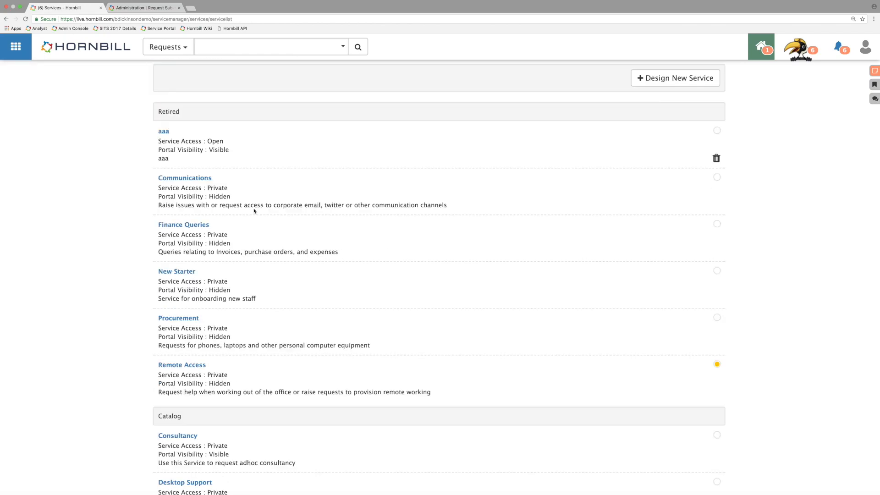
pyautogui.scroll(-10, 234, 253)
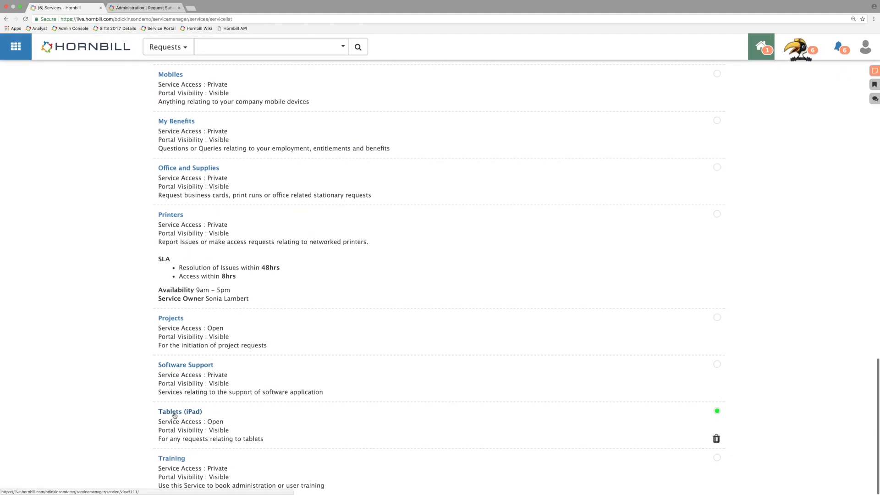
pyautogui.click(176, 410)
pyautogui.click(222, 110)
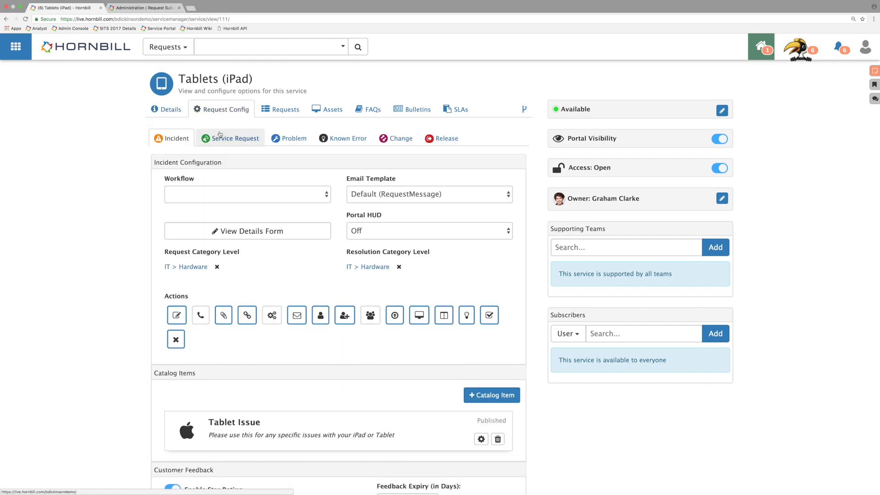
# Step: Set the Tablets (iPad) Incident sub-status on auto off-hold to In Progress
pyautogui.scroll(-3, 335, 317)
pyautogui.scroll(-5, 335, 316)
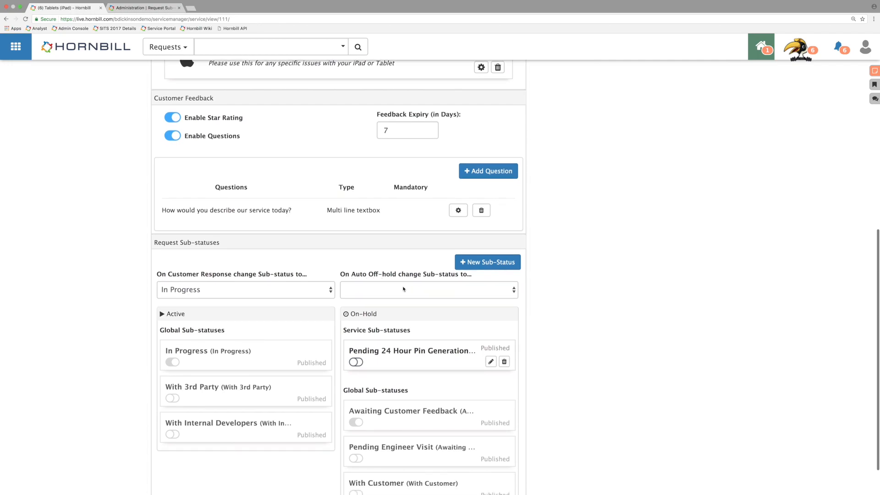
pyautogui.click(403, 288)
pyautogui.click(390, 290)
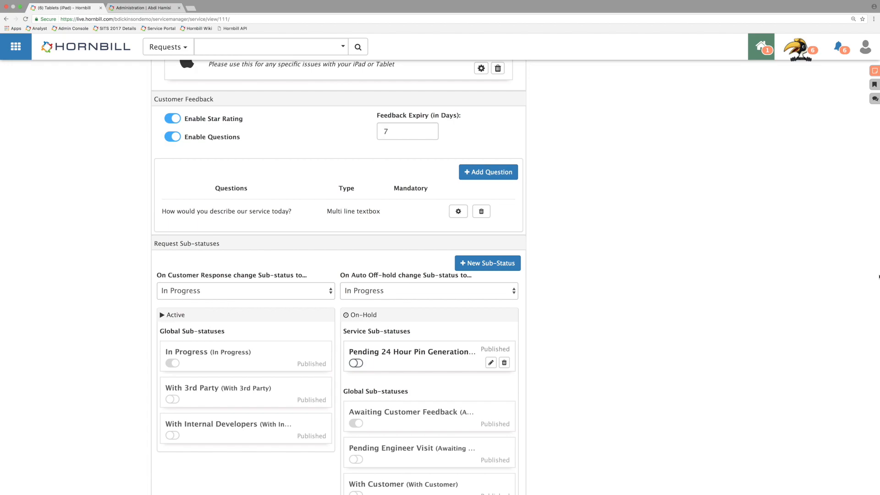
# Step: Log out of the current account and sign in as another user with their user ID and password
pyautogui.click(865, 47)
pyautogui.click(839, 247)
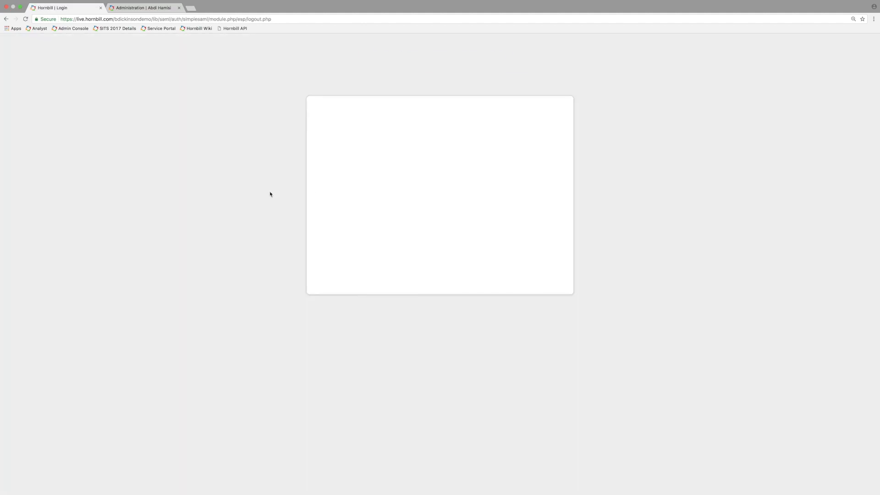
pyautogui.click(349, 259)
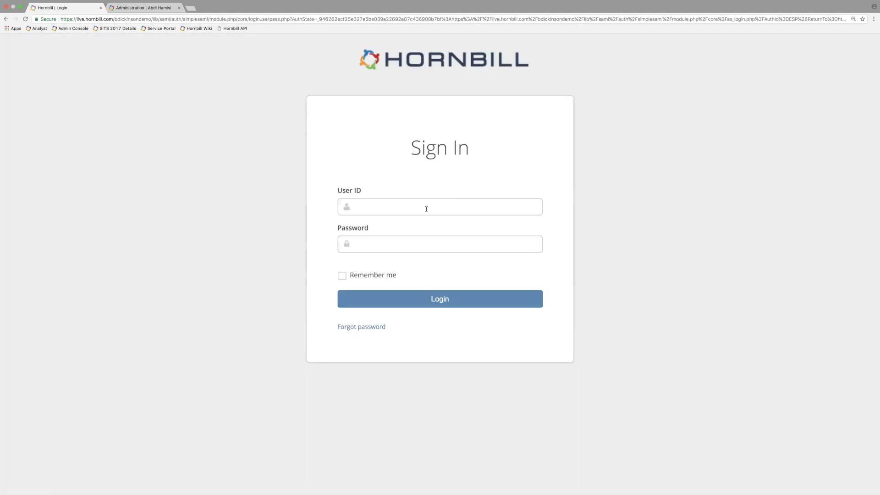
pyautogui.write('grahamc')
pyautogui.press('Tab')
pyautogui.write('••••••••')
pyautogui.press('Return')
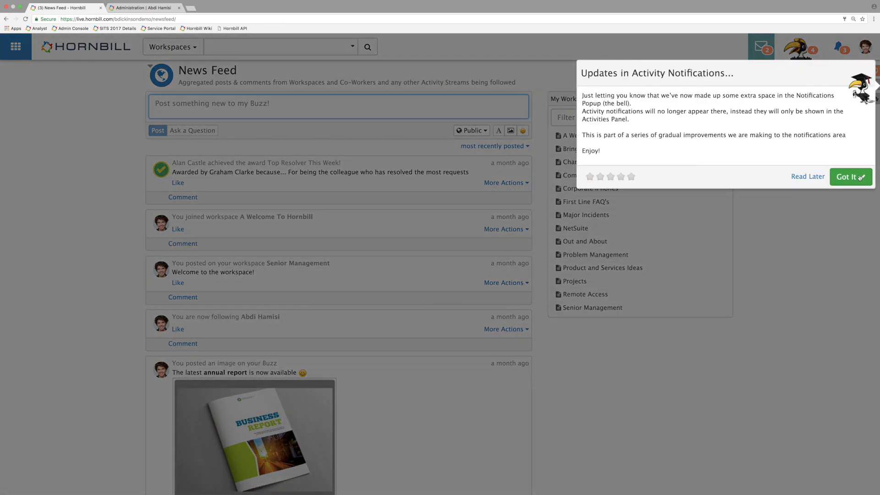
# Step: Open the Change Management board from the Service Manager boards and look across its lists from Incoming to Review
pyautogui.click(851, 176)
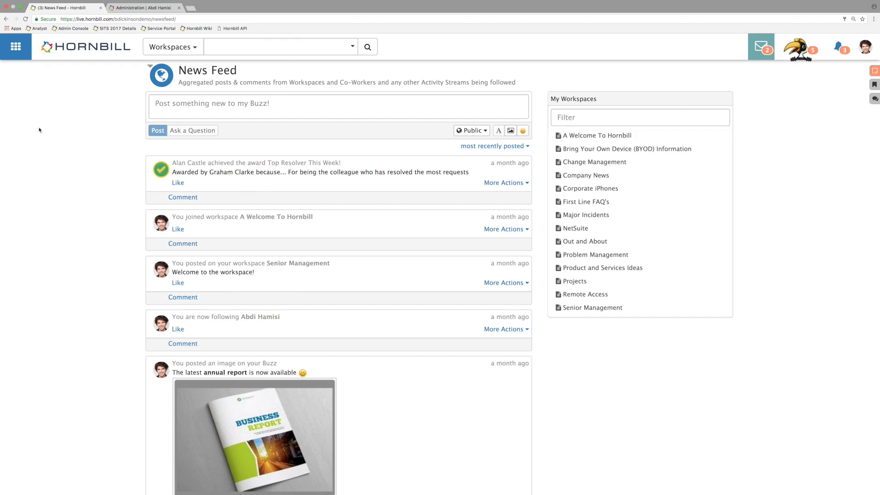
pyautogui.click(26, 50)
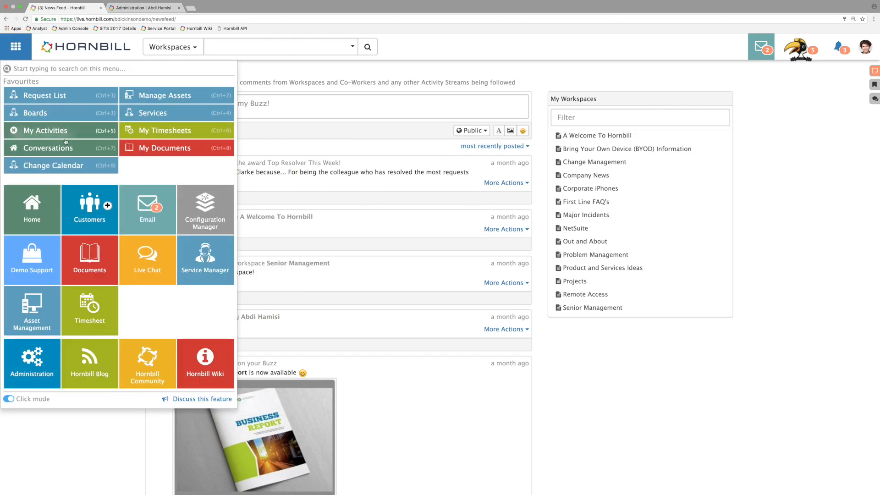
pyautogui.click(228, 248)
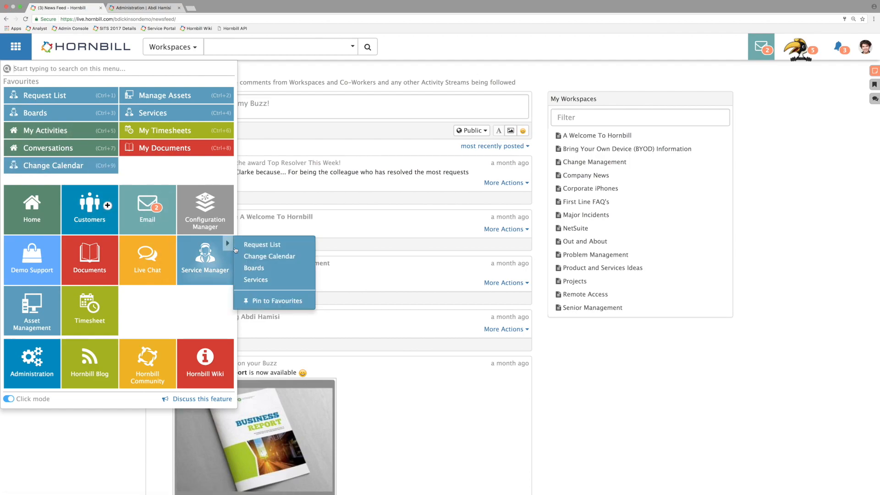
pyautogui.click(252, 272)
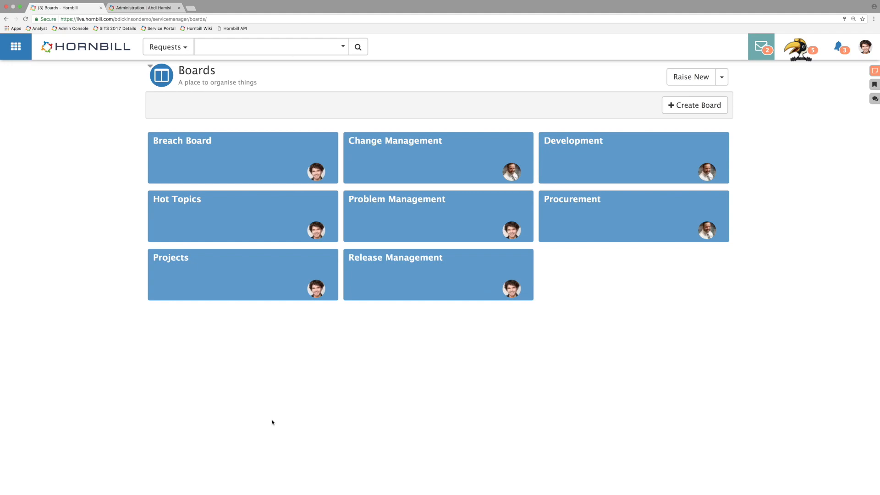
pyautogui.click(438, 157)
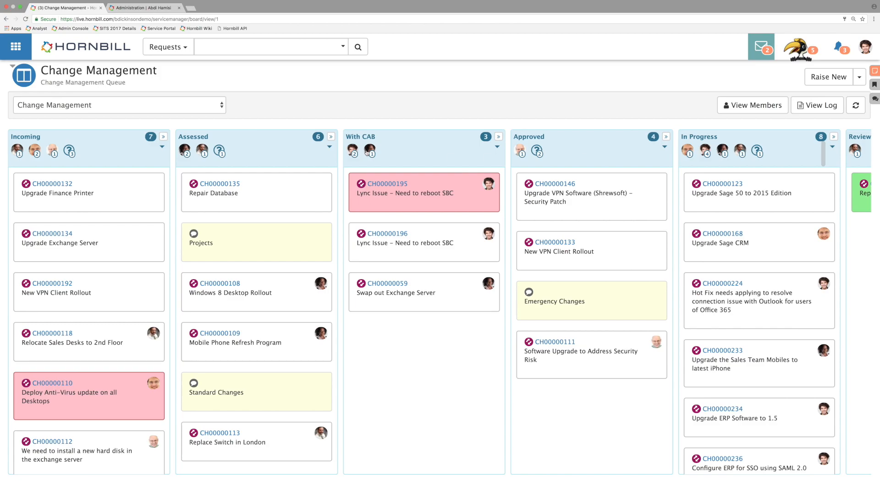
pyautogui.hscroll(2, 387, 392)
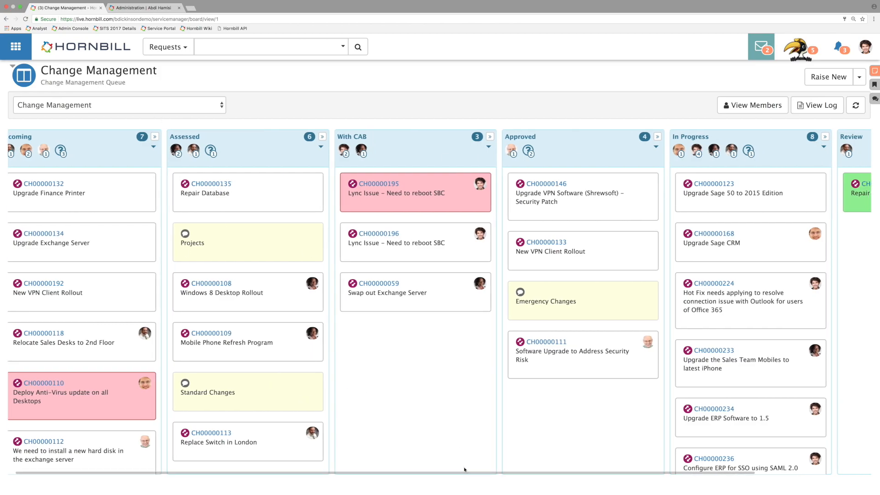
pyautogui.hscroll(4, 465, 458)
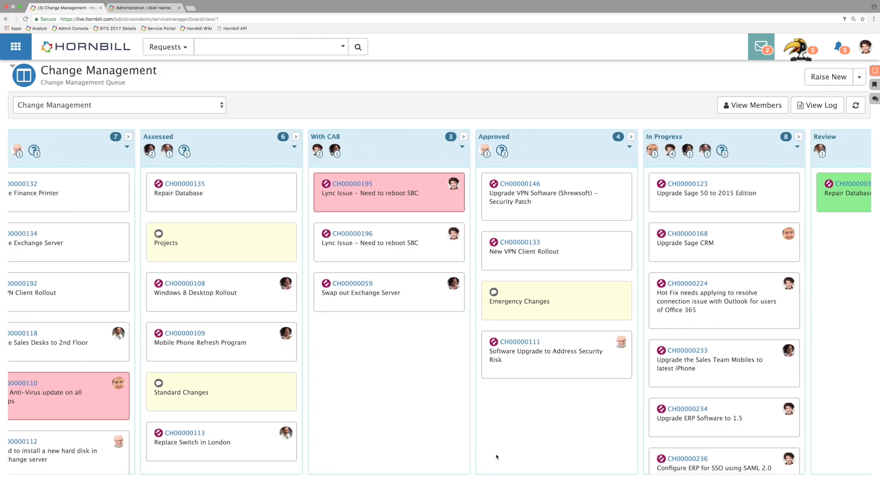
pyautogui.hscroll(12, 728, 475)
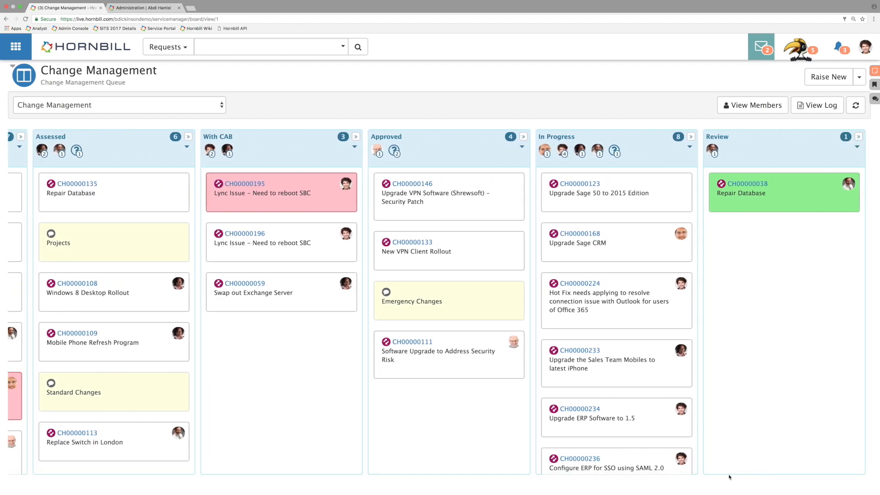
pyautogui.hscroll(-15, 722, 475)
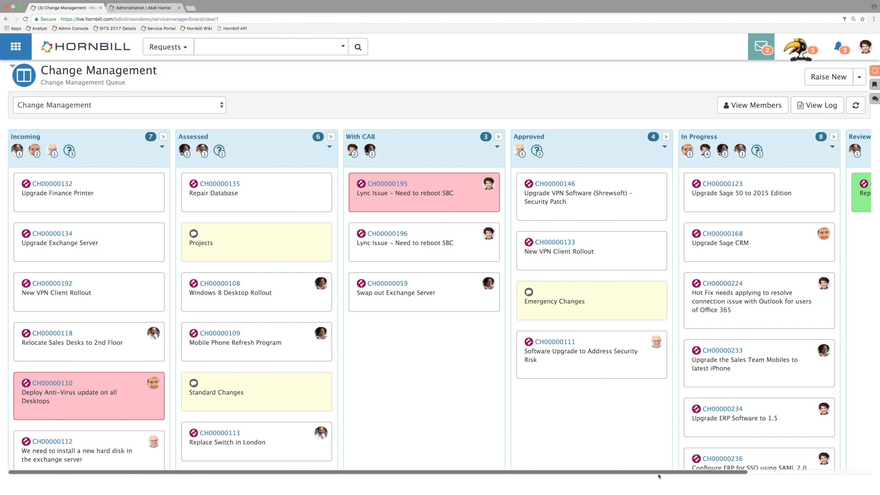
# Step: Open the Service Manager Request List in a duplicate browser tab and filter it to show only change requests
pyautogui.rightClick(80, 10)
pyautogui.click(93, 28)
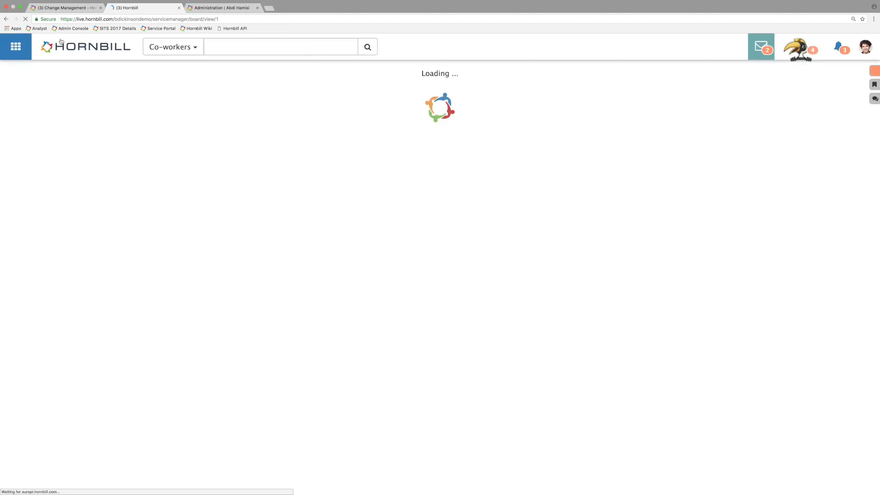
pyautogui.click(17, 47)
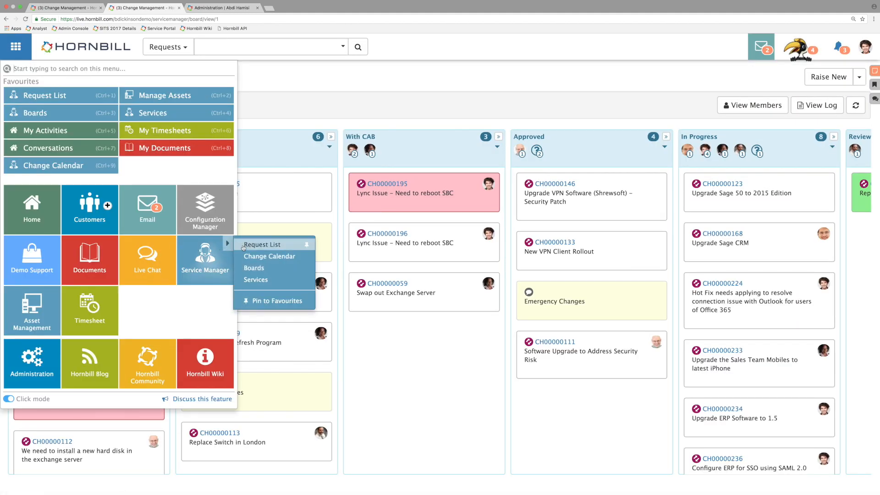
pyautogui.click(248, 248)
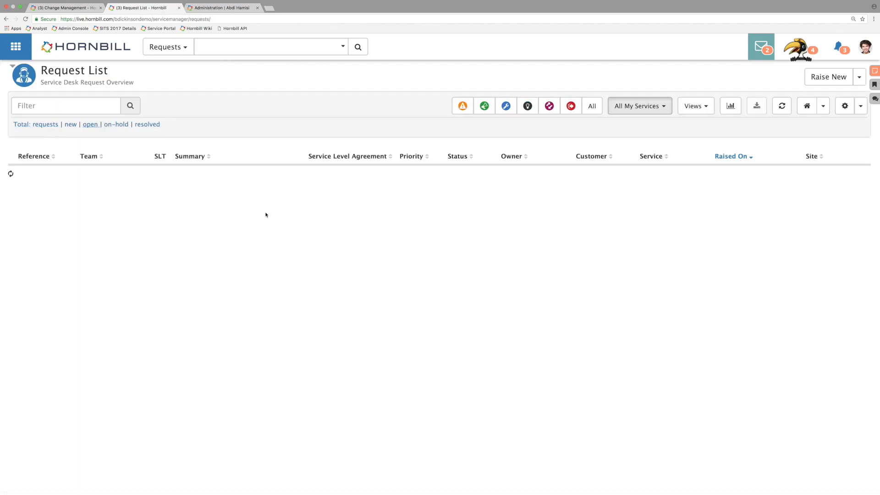
pyautogui.click(550, 112)
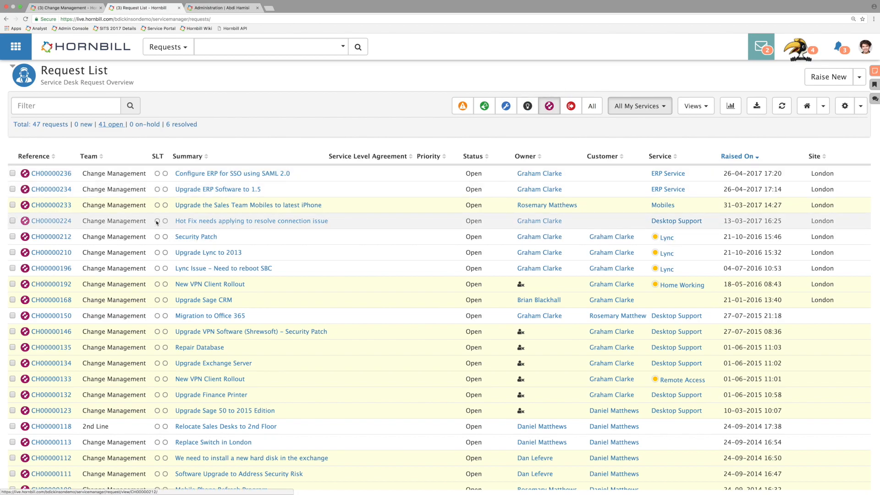
pyautogui.moveTo(156, 221)
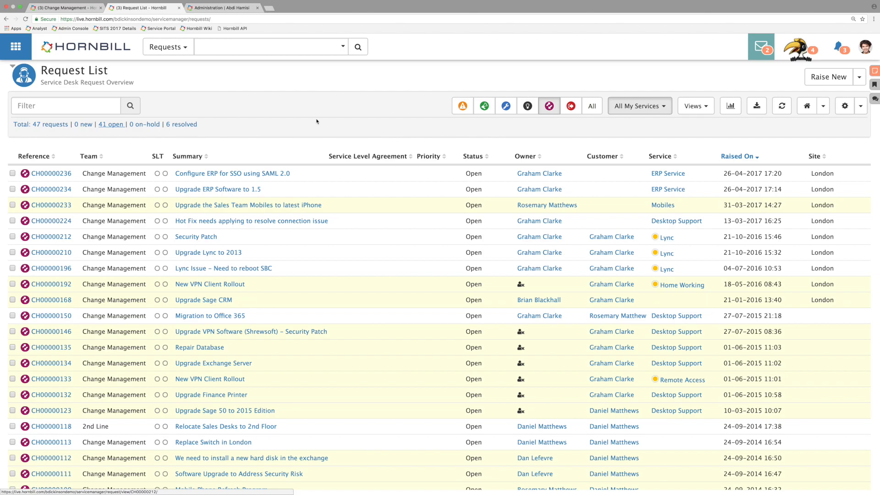
pyautogui.scroll(-3, 51, 241)
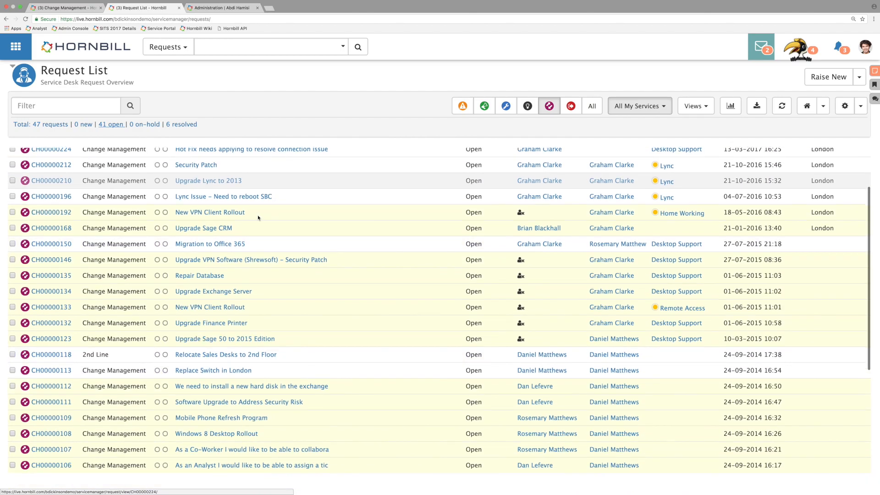
pyautogui.scroll(3, 115, 64)
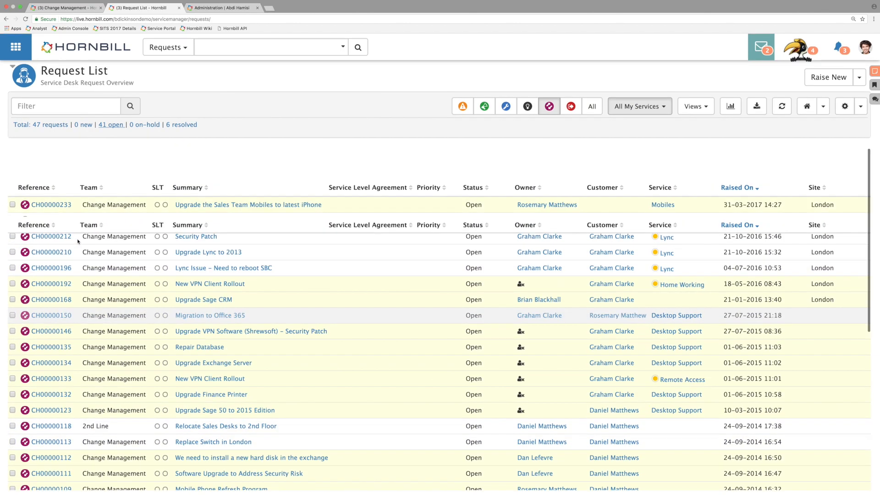
# Step: On the Change Management board, move the "Software Upgrade to Address Security Risk" card from Approved to With CAB and back to Approved
pyautogui.click(93, 10)
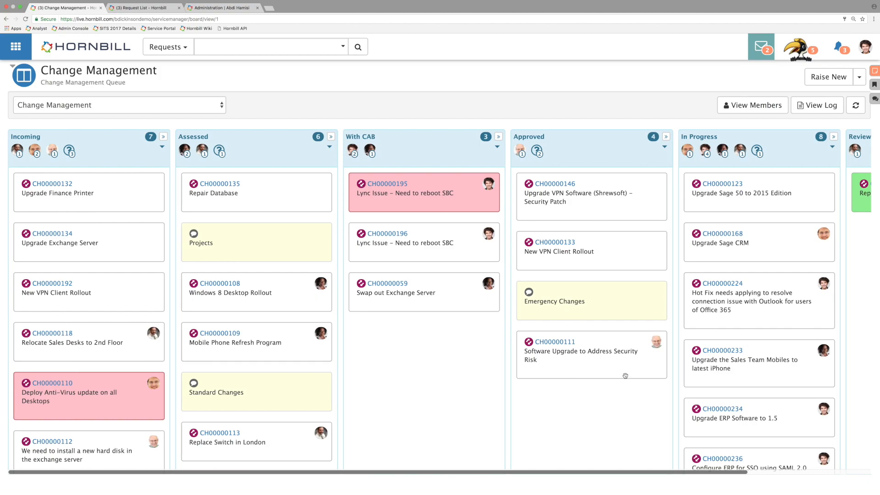
pyautogui.moveTo(626, 370); pyautogui.dragTo(564, 367)
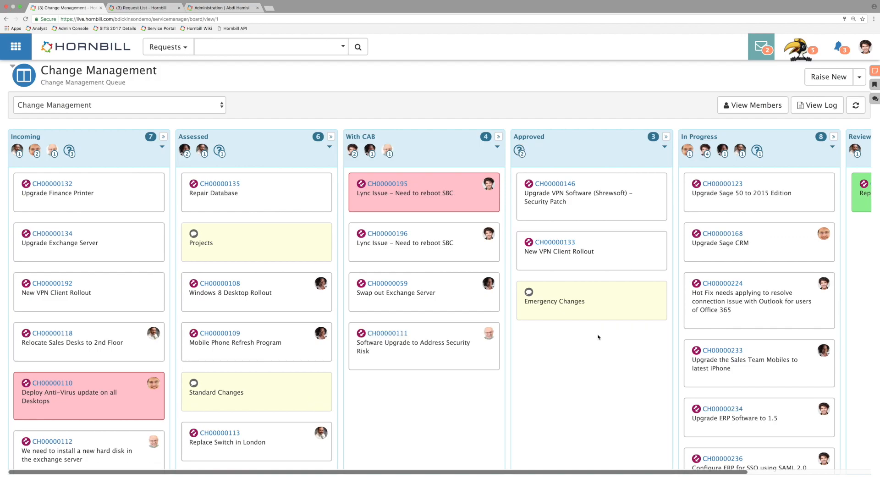
pyautogui.moveTo(405, 361); pyautogui.dragTo(513, 370)
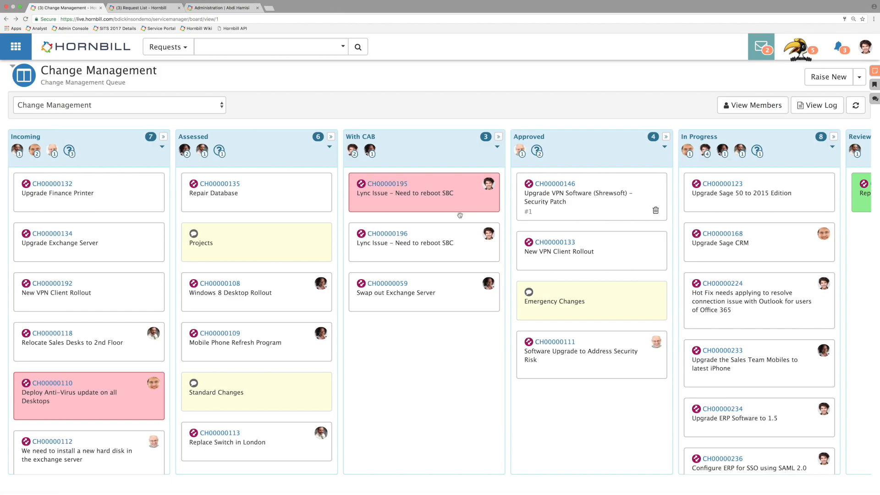
# Step: Open change request CH00000196 from the With CAB list and examine its Planning stage checkpoints and details
pyautogui.click(387, 236)
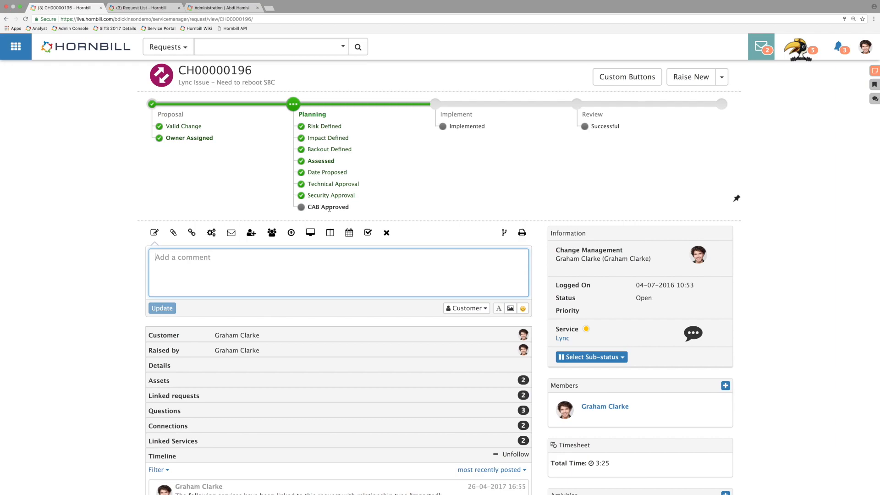
pyautogui.scroll(-5, 333, 207)
pyautogui.scroll(4, 346, 193)
# Step: In Hornbill Administration, open the Change Process workflow from Service Manager's business processes
pyautogui.click(221, 9)
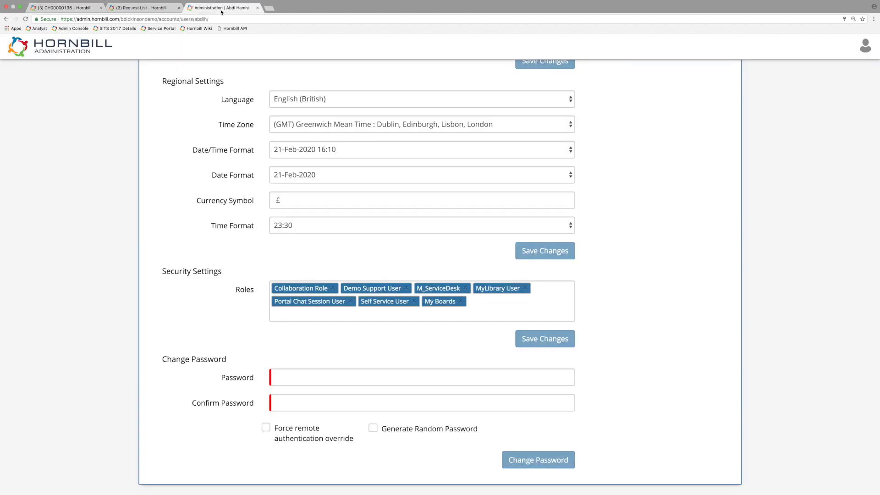
pyautogui.scroll(10, 139, 91)
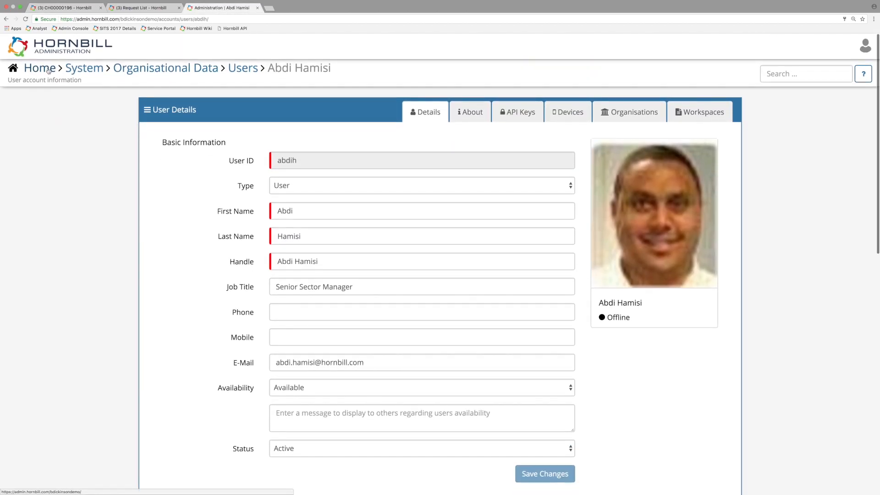
pyautogui.click(49, 70)
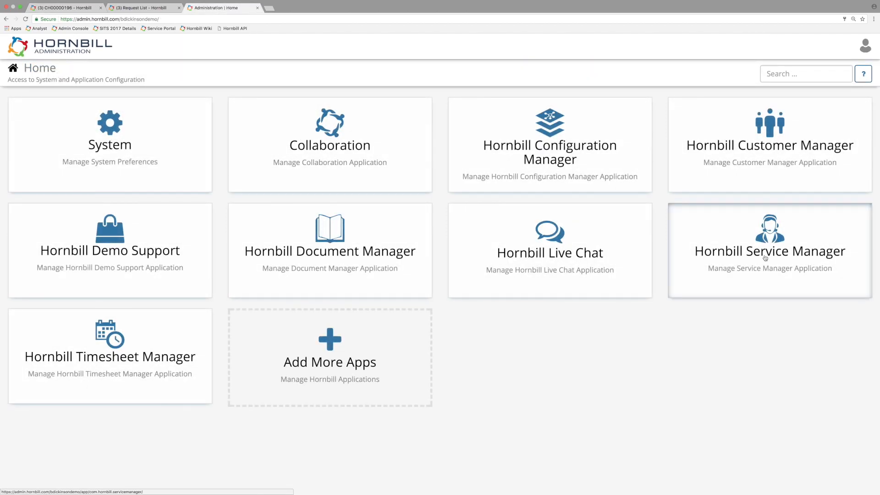
pyautogui.click(769, 252)
pyautogui.click(419, 152)
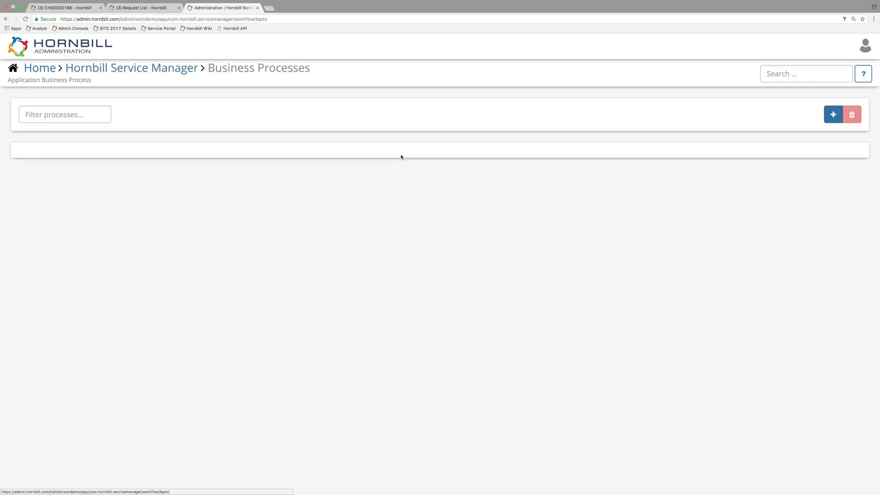
pyautogui.scroll(-5, 164, 200)
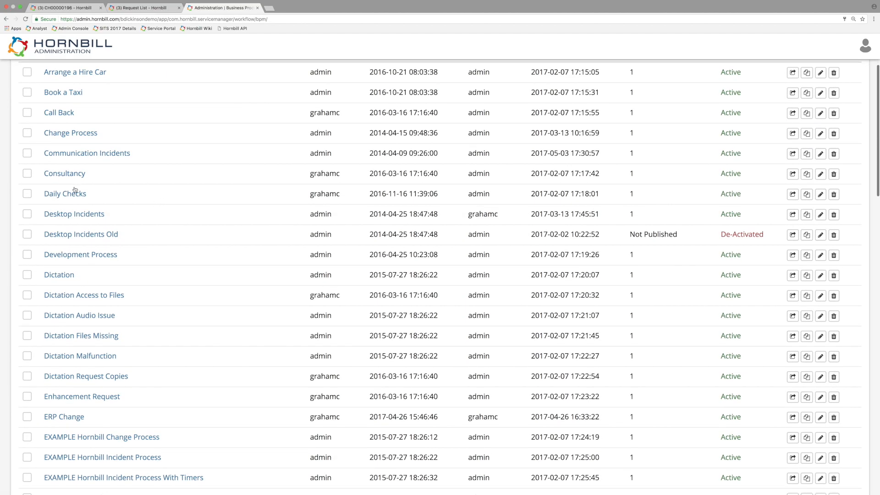
pyautogui.click(66, 138)
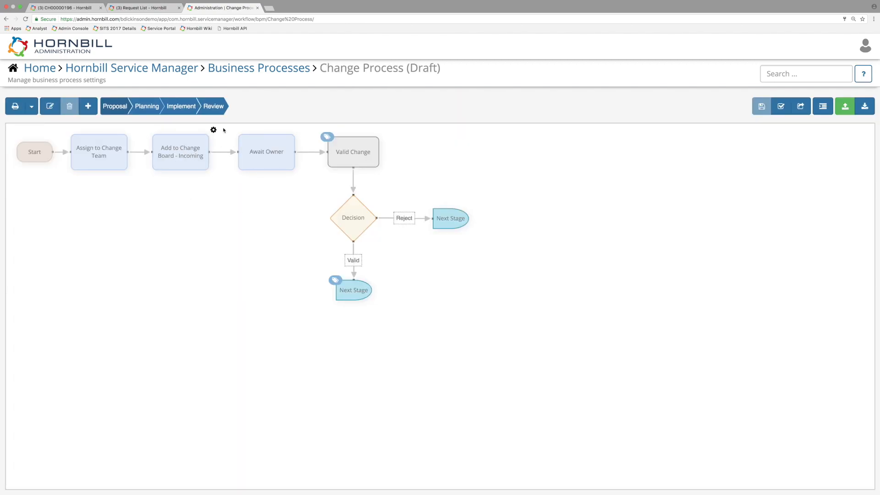
# Step: Examine the settings of the "Add to Change Board - Incoming" automated task, including the available board task types
pyautogui.click(213, 130)
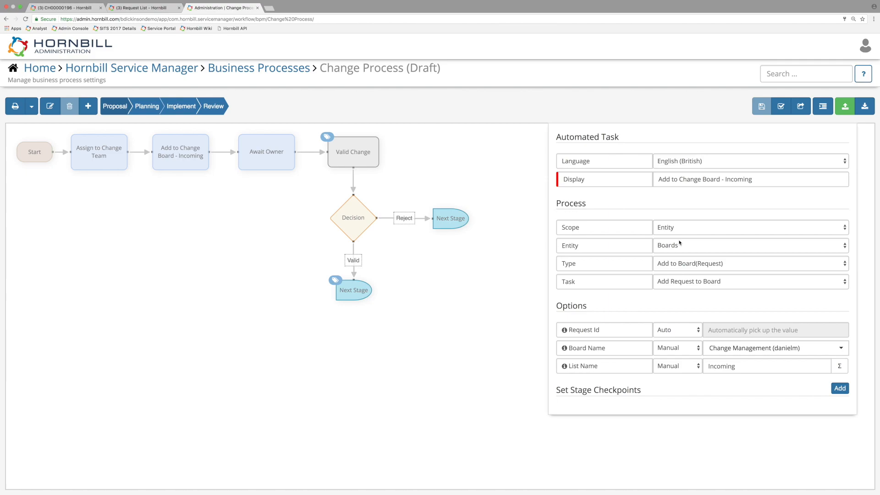
pyautogui.click(685, 267)
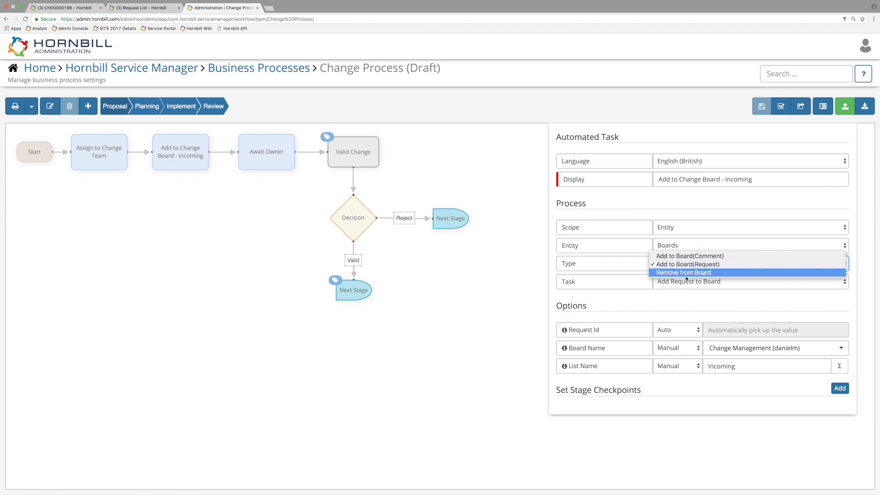
pyautogui.click(688, 301)
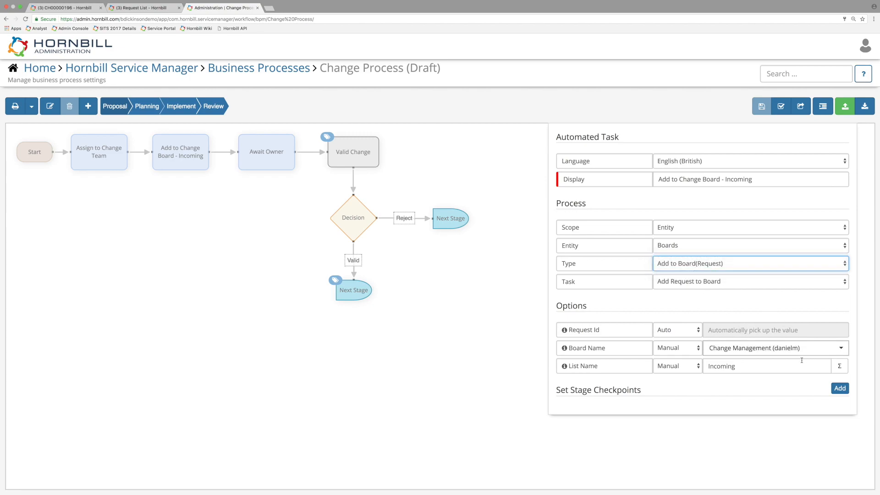
# Step: Return from the opened change request to the Change Management board to compare it with the workflow
pyautogui.click(66, 8)
pyautogui.click(145, 8)
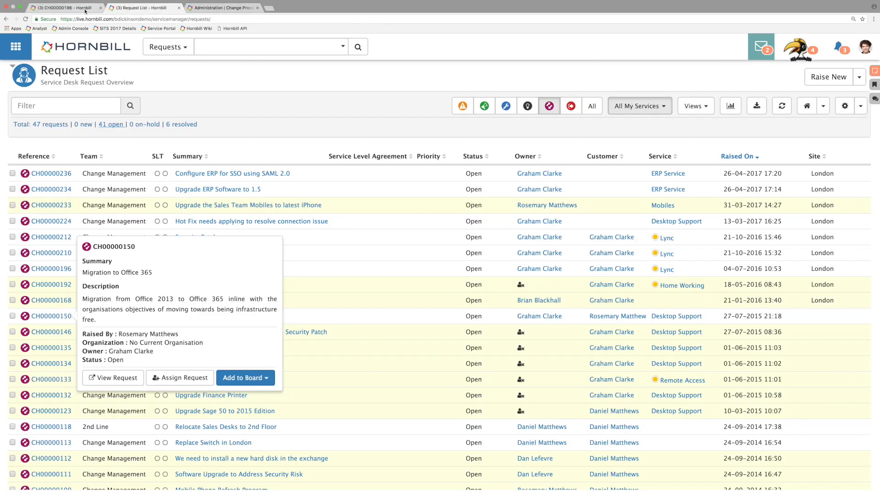
pyautogui.click(67, 8)
pyautogui.click(6, 20)
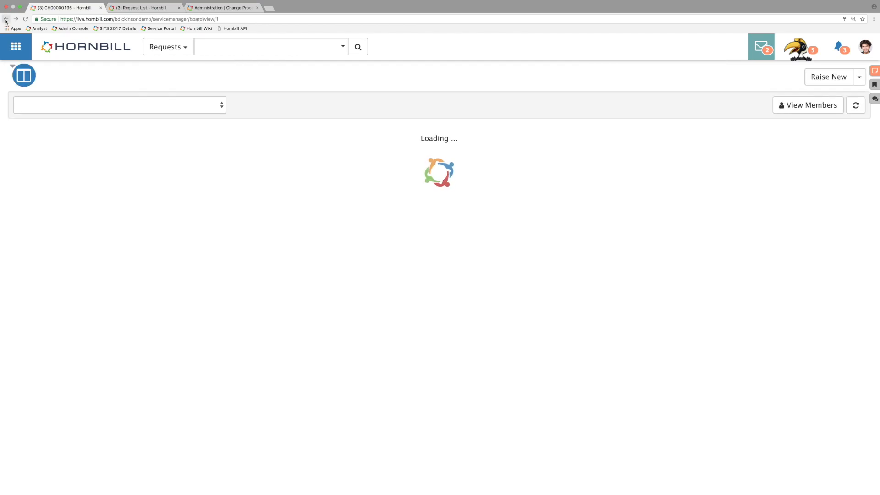
# Step: In the Change Process workflow, open the Planning stage and inspect the settings of the "Move on Board - Assessed" task
pyautogui.click(235, 5)
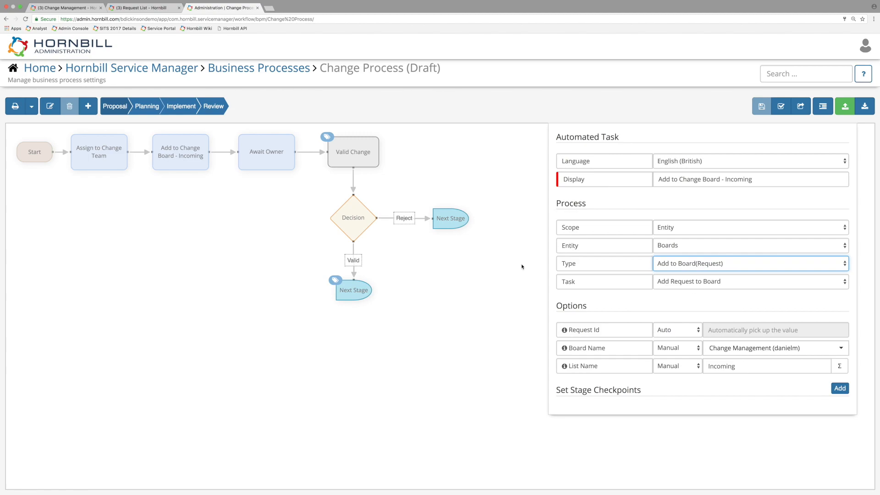
pyautogui.click(150, 109)
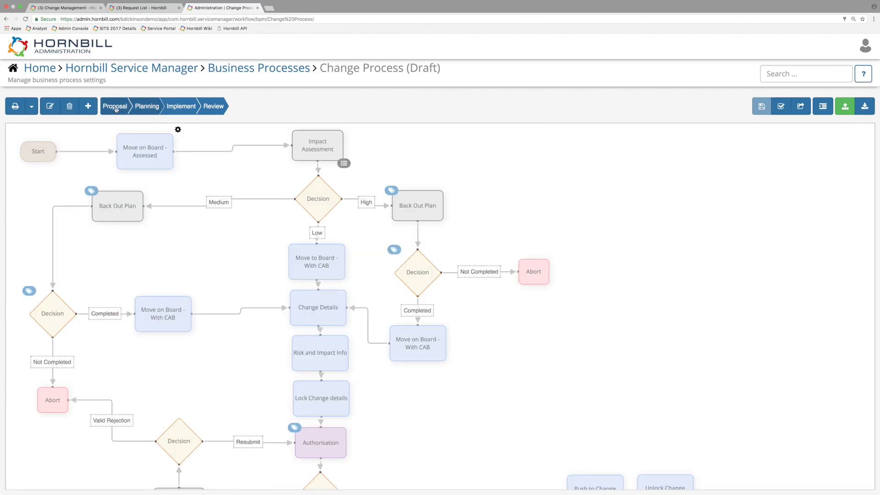
pyautogui.click(178, 130)
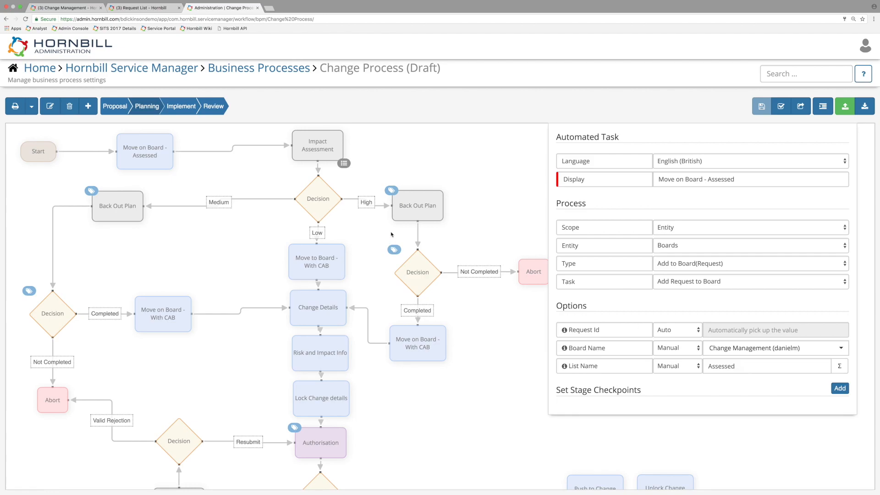
# Step: Return to the Change Management board and open change request CH00000196 from the With CAB list
pyautogui.click(141, 9)
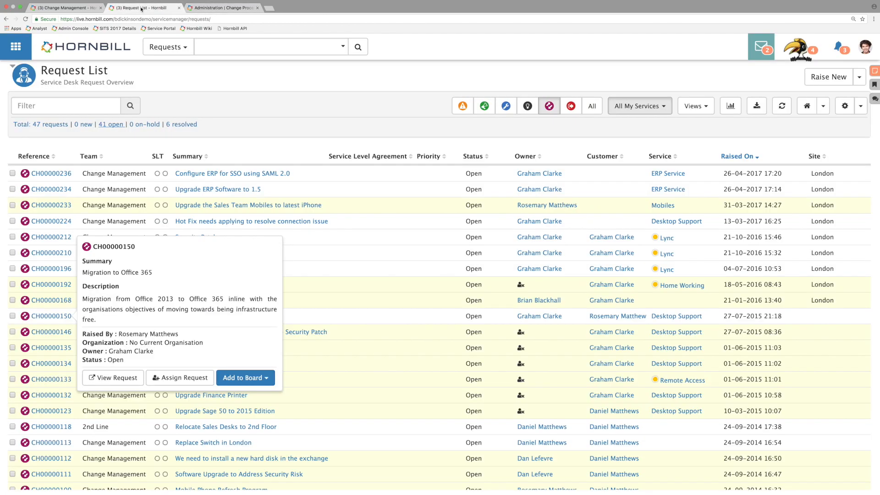
pyautogui.click(76, 9)
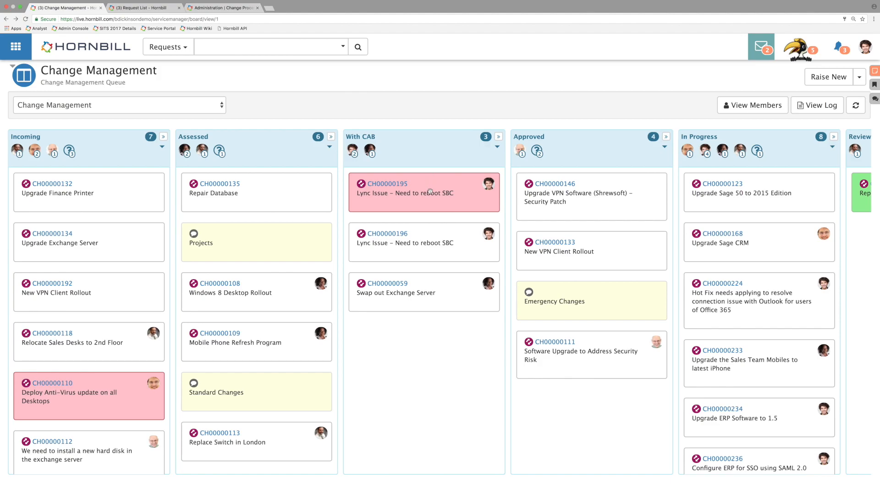
pyautogui.click(404, 236)
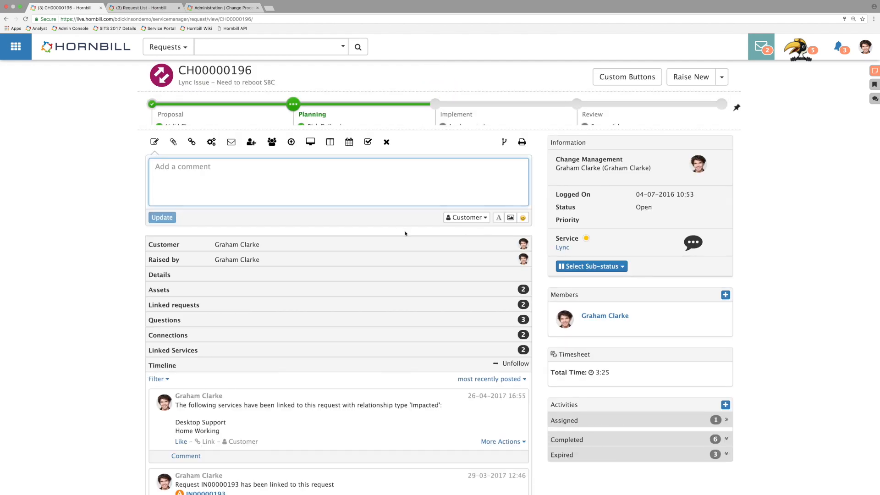
# Step: In the Change Process workflow, examine the Planning stage from the With CAB moves through Authorisation to "Move on Board - Approved"
pyautogui.click(142, 8)
pyautogui.click(237, 9)
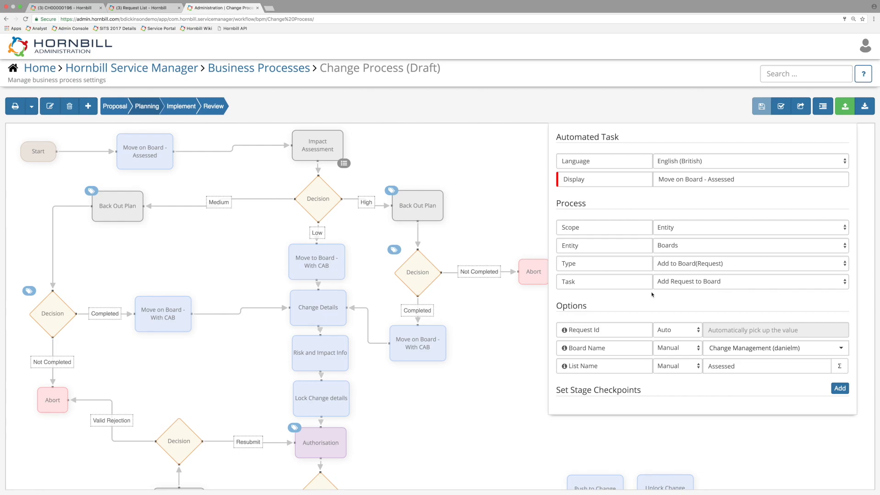
pyautogui.click(497, 351)
pyautogui.scroll(-5, 502, 330)
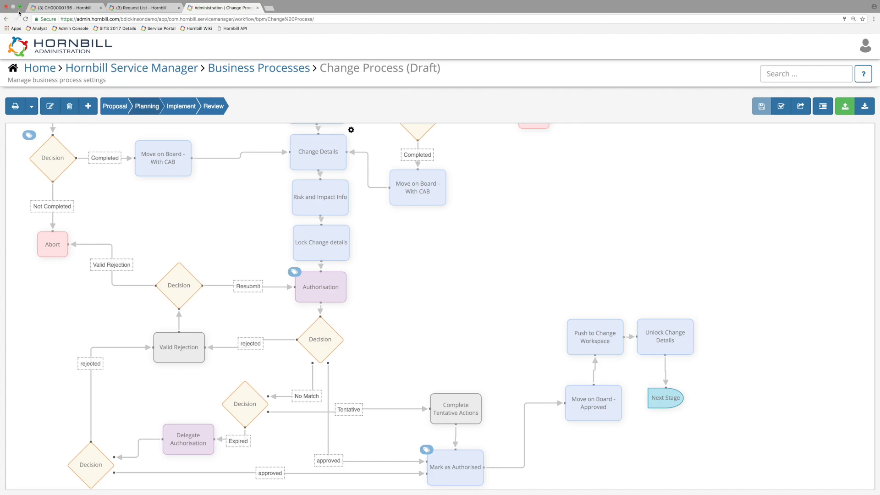
# Step: In request CH00000196, complete the assigned Delegate Authorisation activity with the accept outcome and close its details
pyautogui.click(64, 8)
pyautogui.scroll(-2, 760, 377)
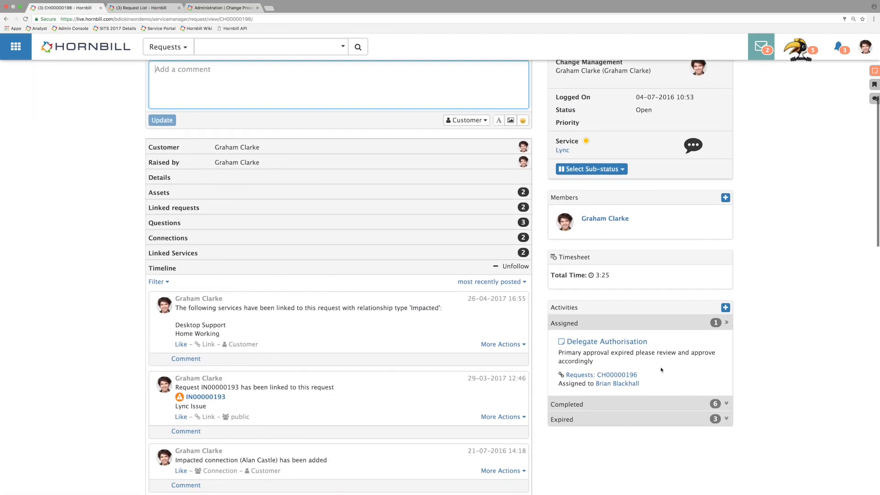
pyautogui.click(611, 337)
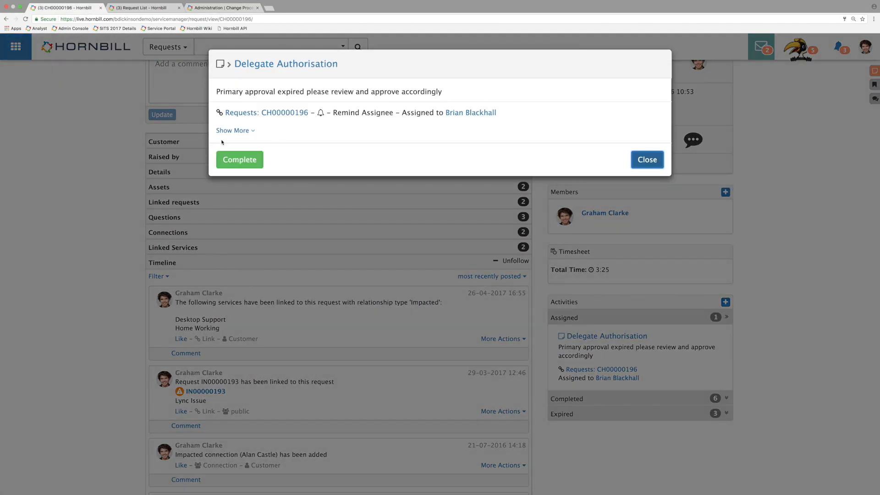
pyautogui.click(240, 158)
pyautogui.click(611, 144)
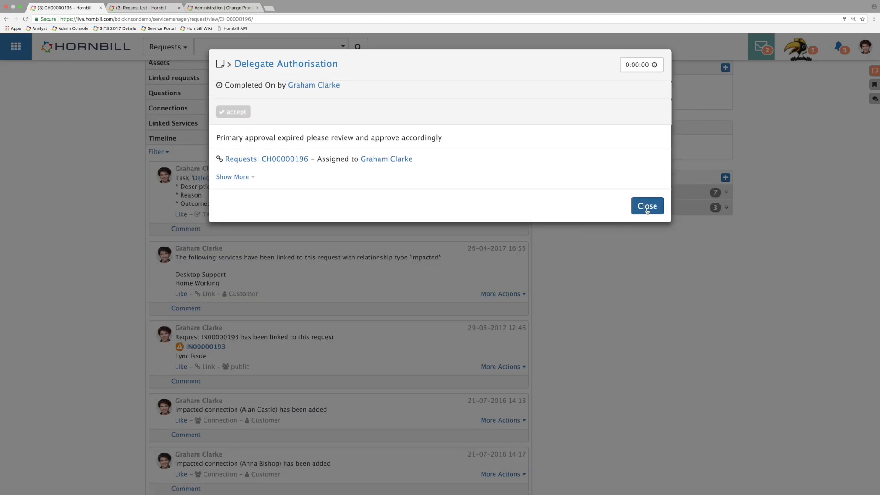
pyautogui.click(646, 206)
# Step: Review the request's stage progress and check its card placement on the Change Management board
pyautogui.scroll(3, 596, 250)
pyautogui.scroll(5, 596, 249)
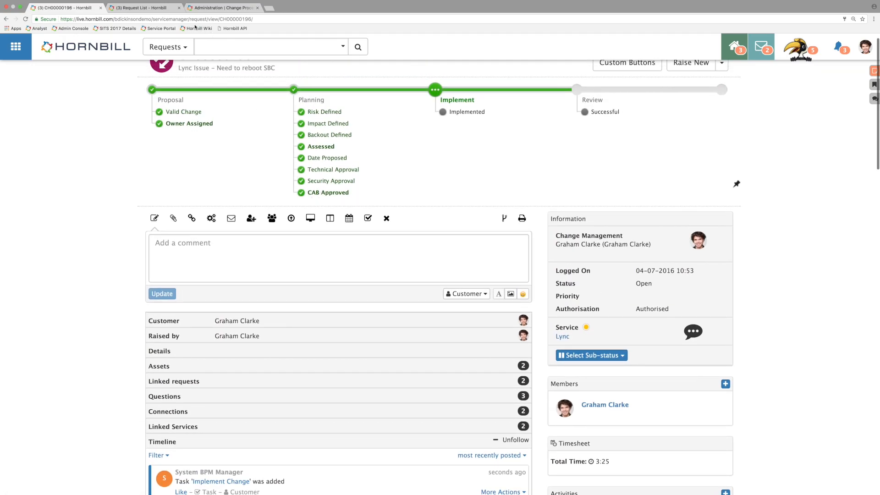
pyautogui.click(142, 7)
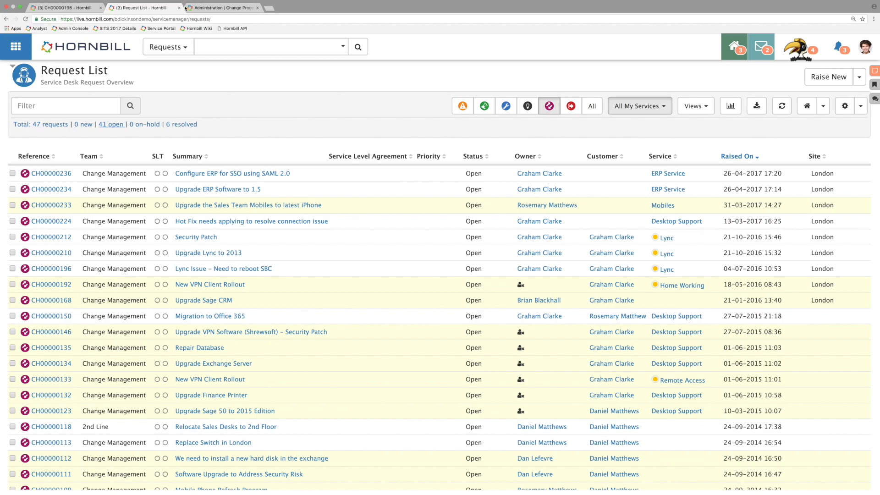
pyautogui.click(6, 20)
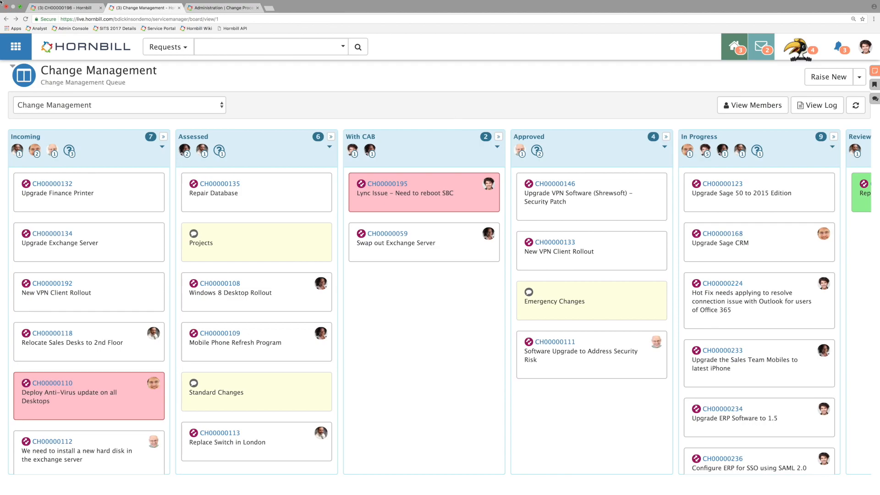
# Step: Open the Procurement board from the Boards overview and inspect its lists and request card previews
pyautogui.click(6, 19)
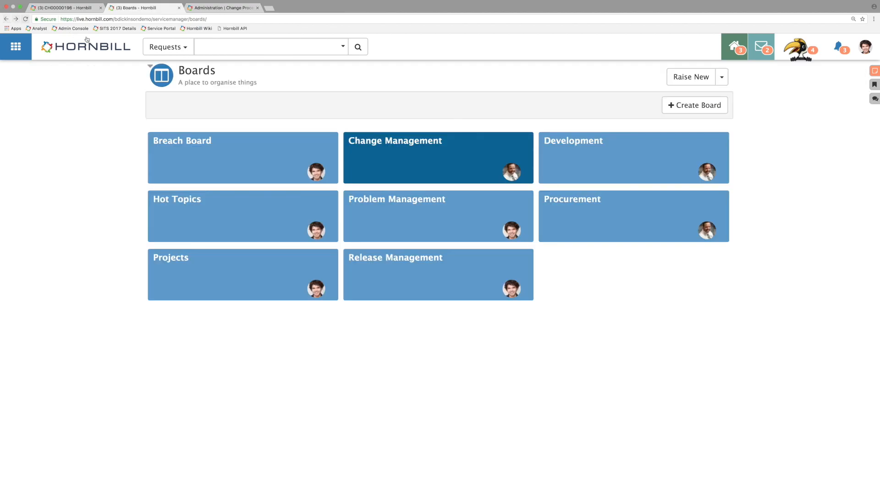
pyautogui.click(654, 218)
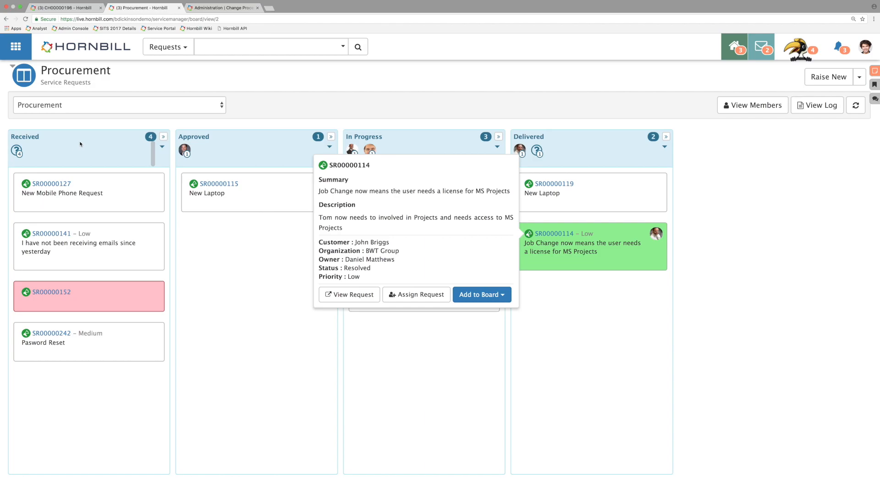
pyautogui.click(223, 305)
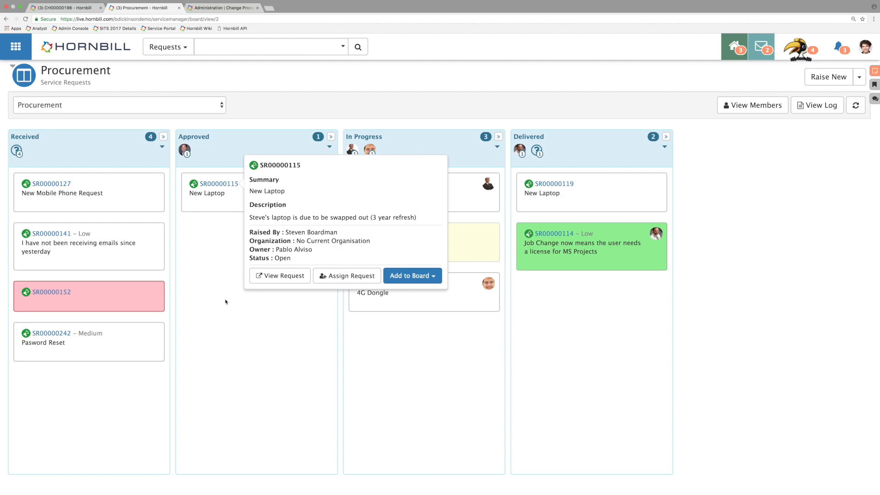
pyautogui.click(197, 275)
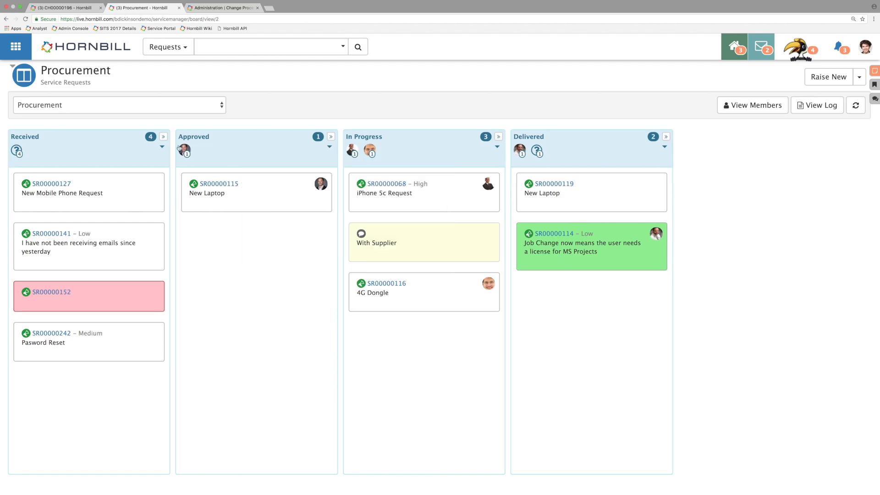
# Step: In request CH00000196, check which board it is listed on and examine the boards it can be added to
pyautogui.click(79, 8)
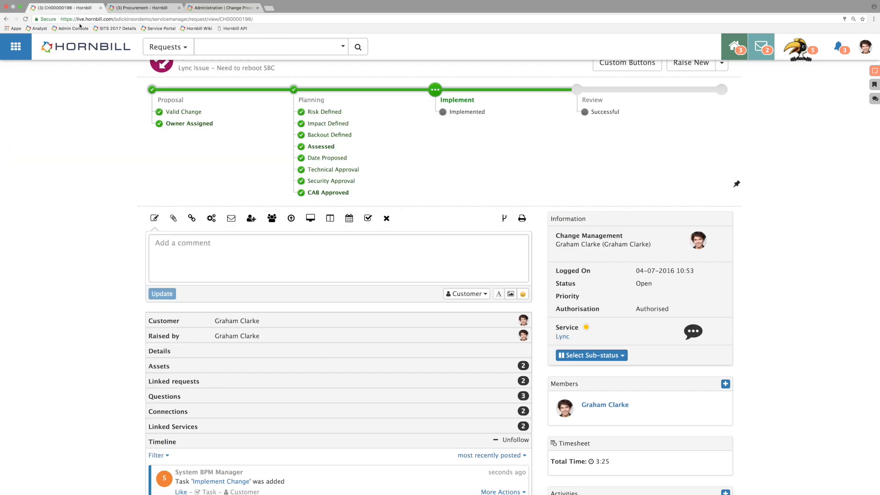
pyautogui.scroll(1, 399, 215)
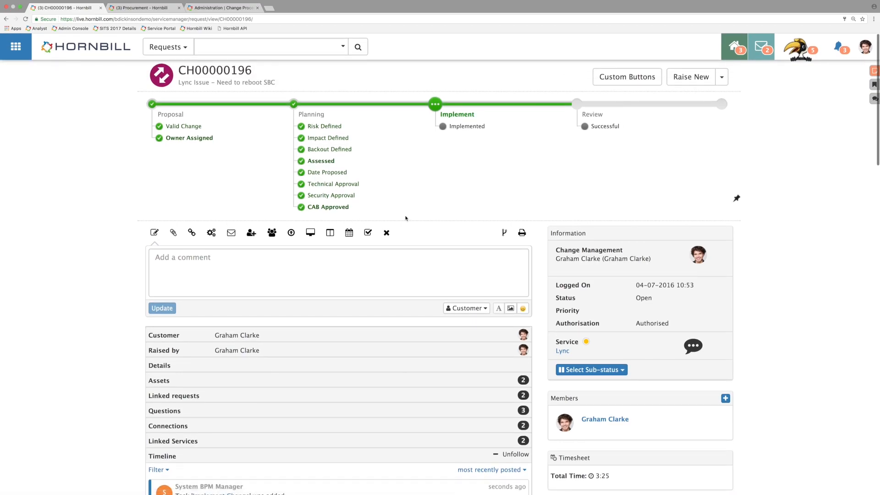
pyautogui.click(332, 237)
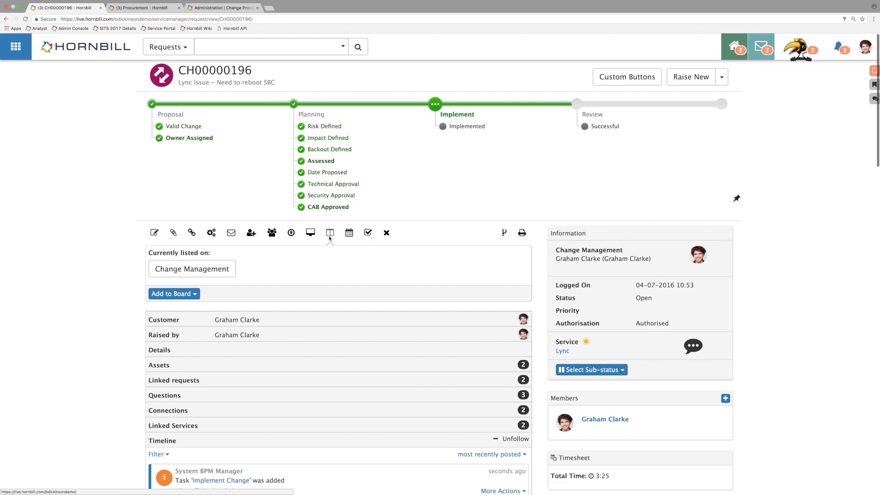
pyautogui.click(190, 294)
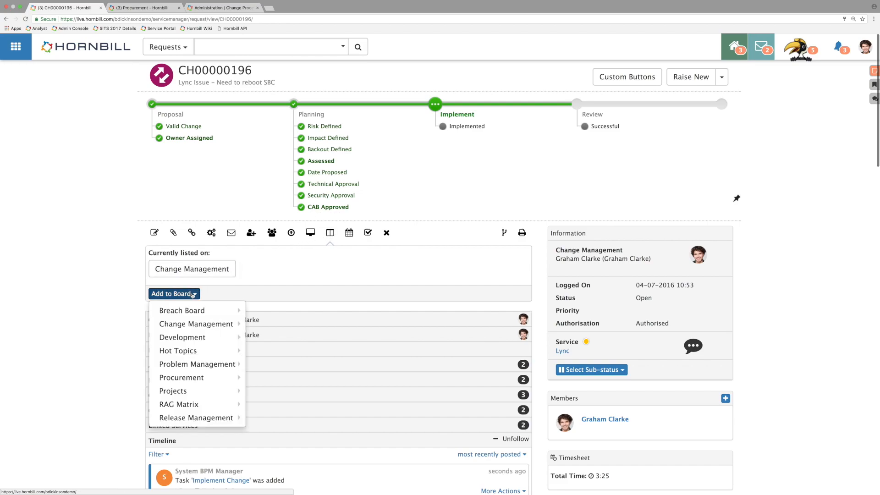
pyautogui.moveTo(197, 323)
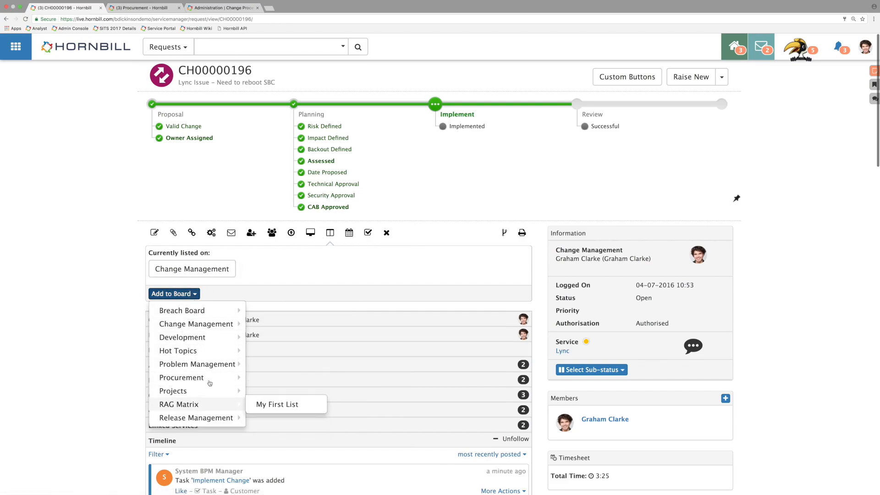
pyautogui.click(195, 295)
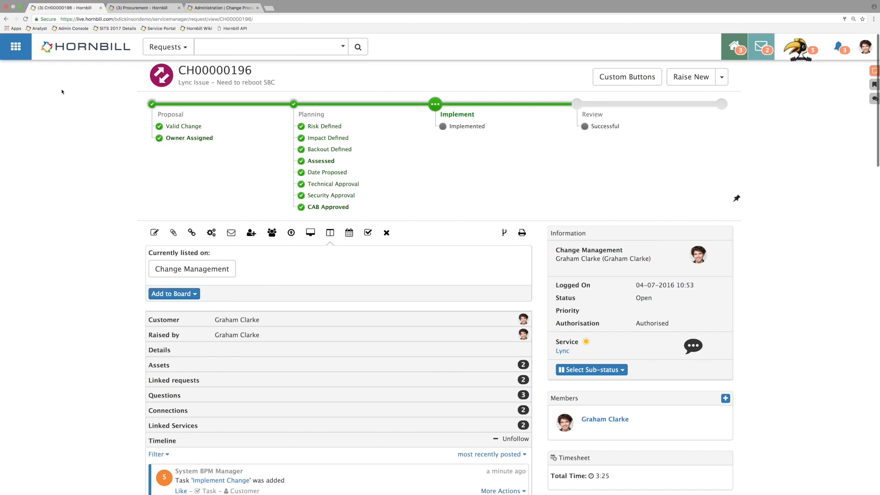
# Step: Leave the change request and open Service Manager's Boards overview
pyautogui.click(6, 19)
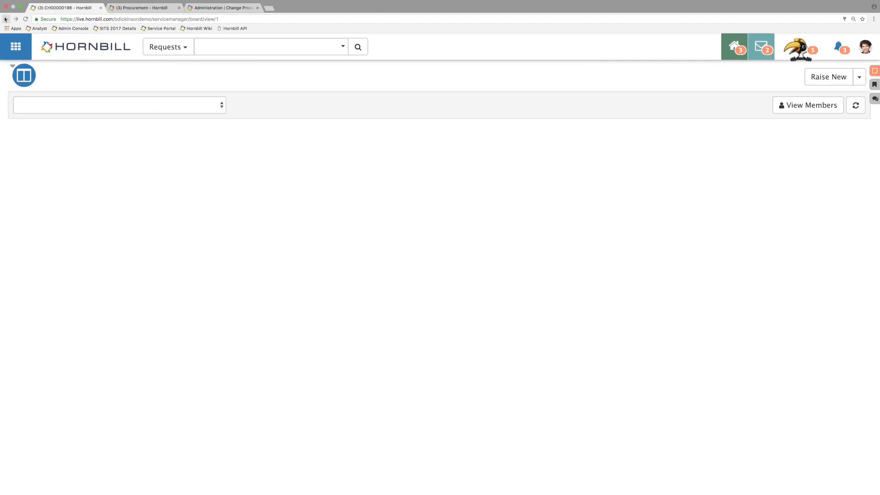
pyautogui.click(14, 47)
pyautogui.click(229, 246)
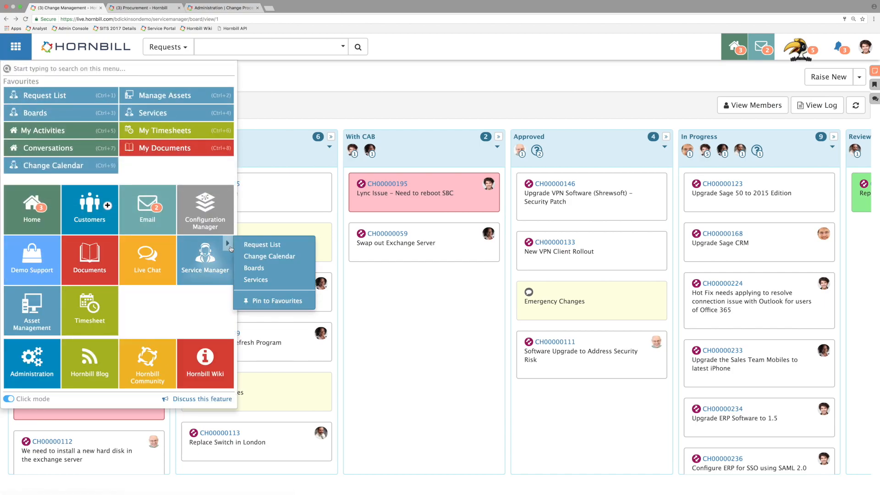
pyautogui.click(252, 268)
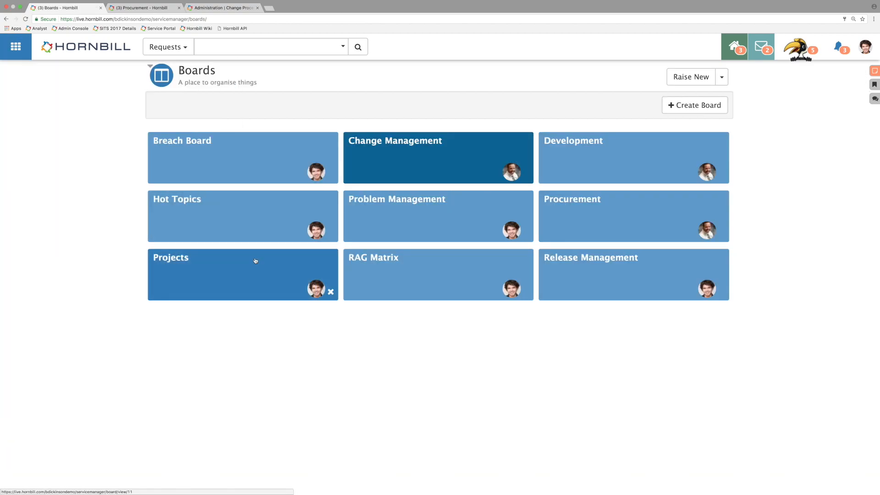
# Step: Create a new board titled with the owner's first name followed by "RAG", keeping the default owner
pyautogui.click(695, 105)
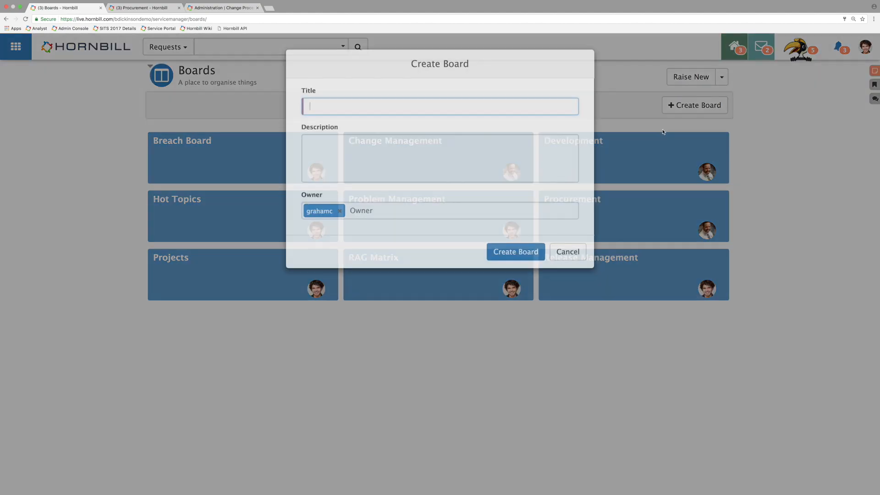
pyautogui.click(388, 105)
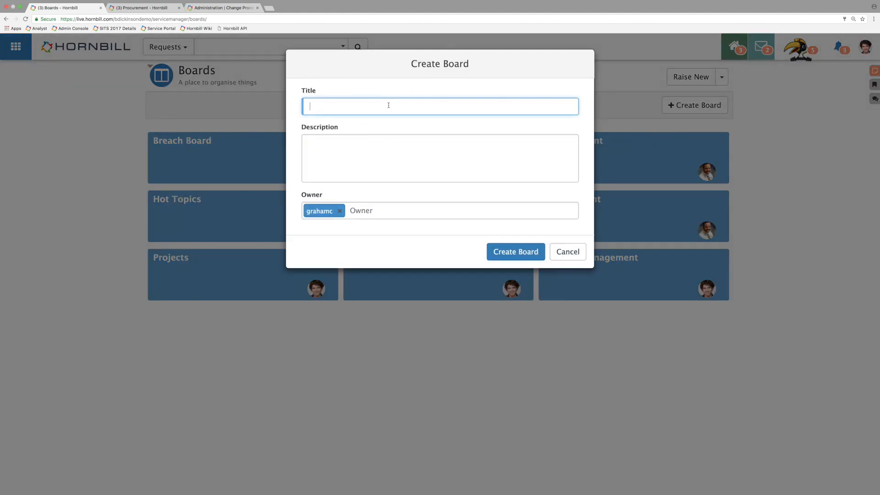
pyautogui.write('G')
pyautogui.press('BackSpace')
pyautogui.write('Grag')
pyautogui.press('BackSpace')
pyautogui.write('hams RAG')
pyautogui.click(495, 251)
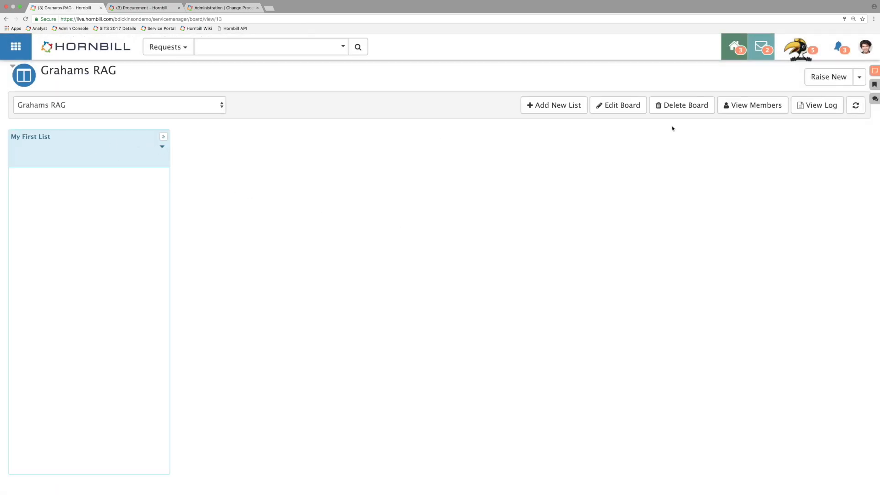
# Step: Add two lists named Amber and Green to the new RAG board
pyautogui.click(554, 105)
pyautogui.write('Amber')
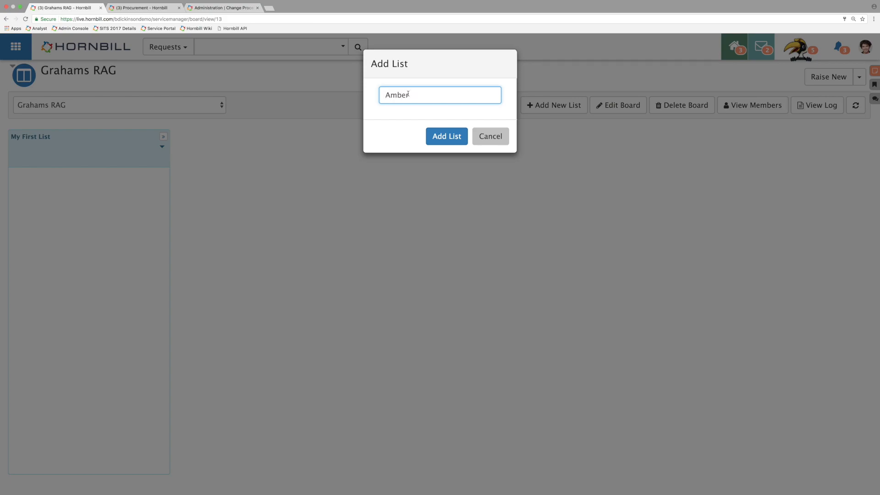
pyautogui.click(446, 136)
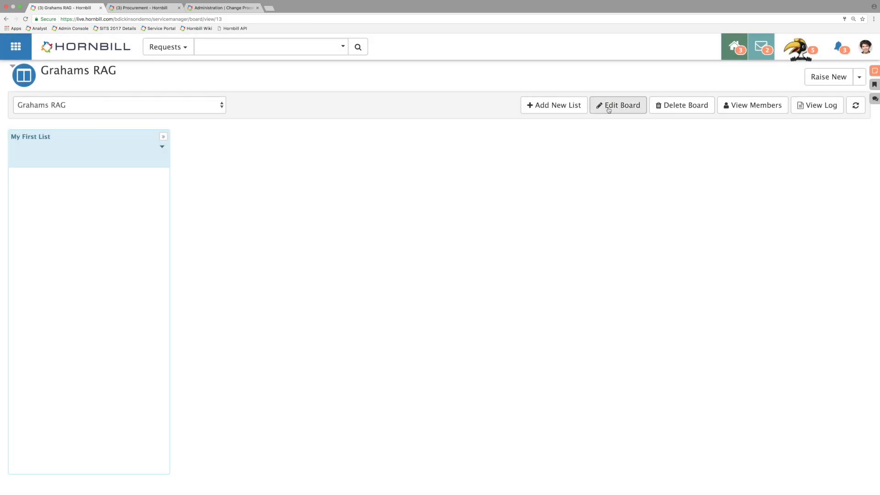
pyautogui.click(553, 105)
pyautogui.write('Green')
pyautogui.click(447, 136)
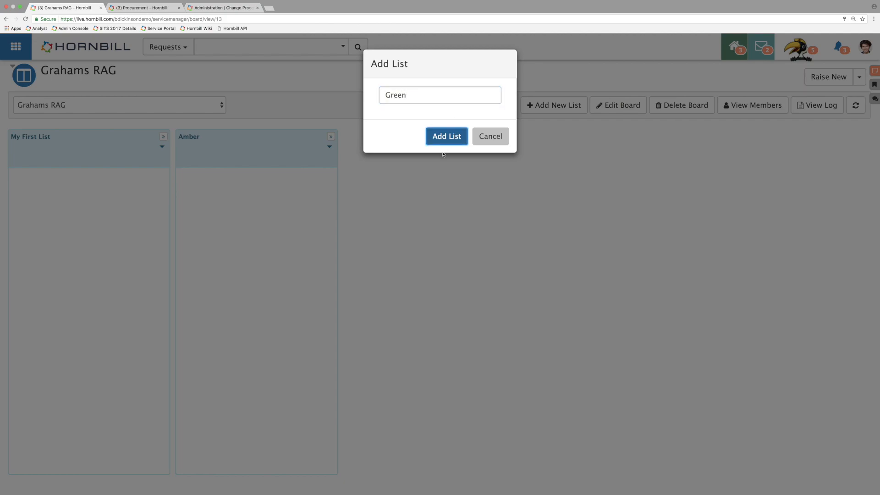
# Step: Rename the RAG board's "My First List" as Red
pyautogui.click(161, 146)
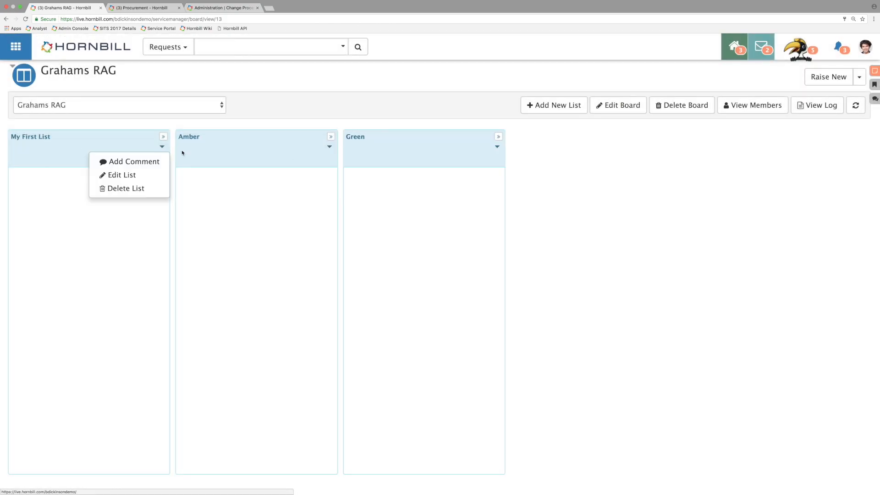
pyautogui.click(120, 174)
pyautogui.tripleClick(488, 100)
pyautogui.write('Red')
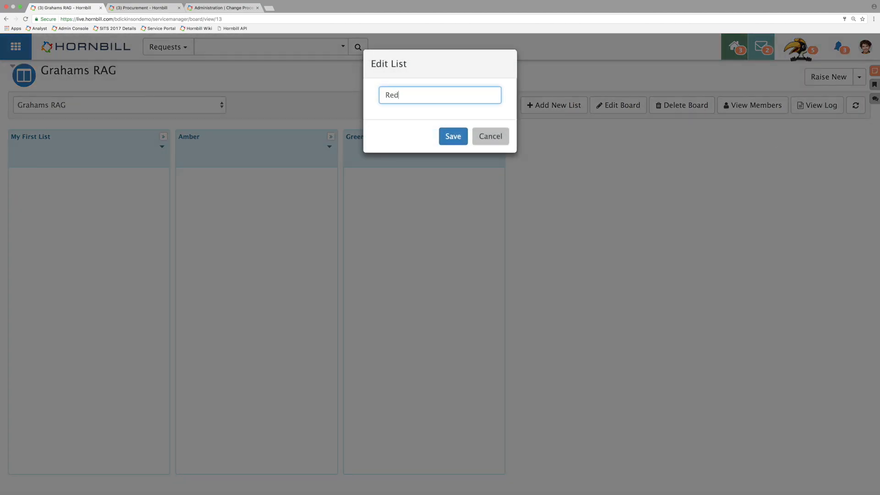
pyautogui.click(453, 136)
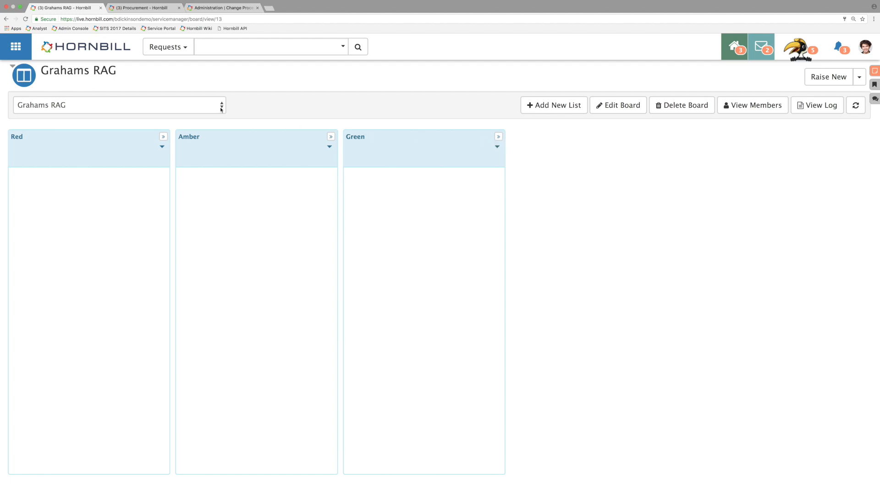
# Step: Add the iPhone 5c Request from the Procurement board to the Amber list of the new personal RAG board
pyautogui.click(146, 8)
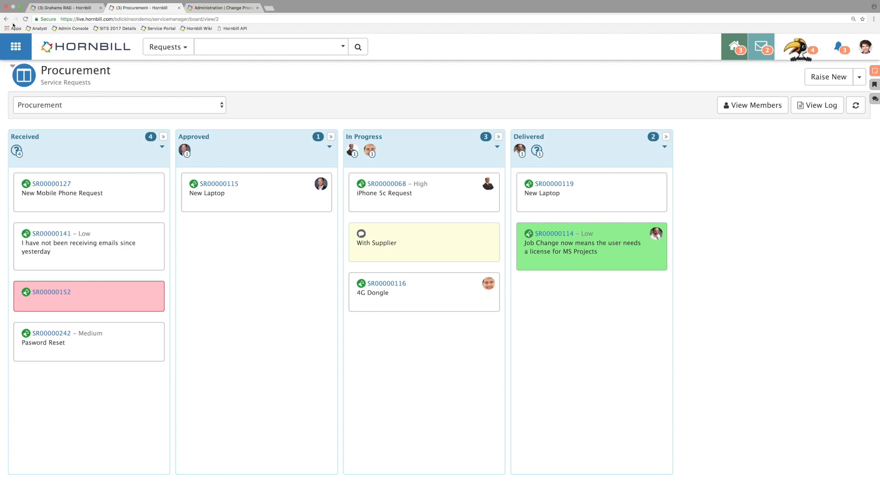
pyautogui.click(394, 185)
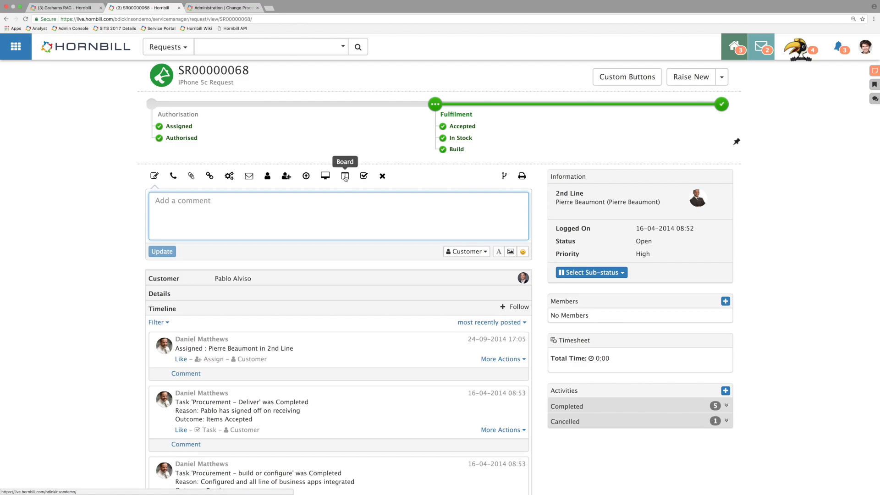
pyautogui.click(345, 176)
pyautogui.click(181, 237)
pyautogui.moveTo(204, 294)
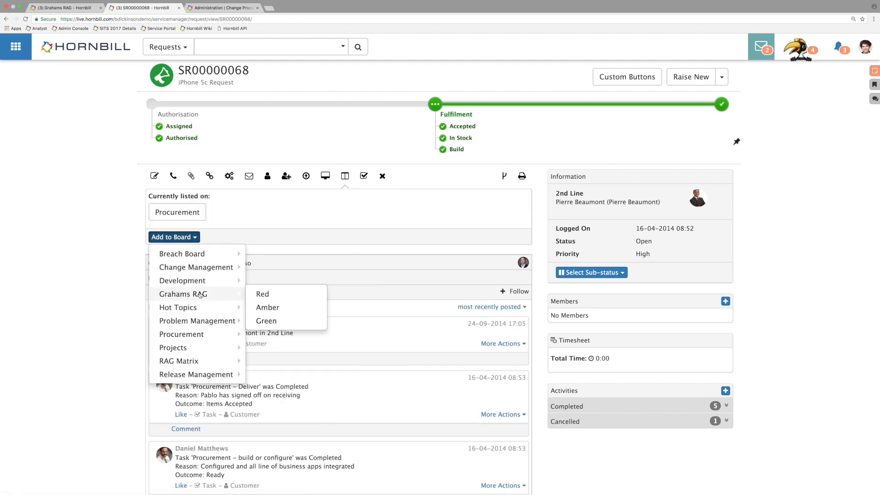
pyautogui.click(279, 311)
# Step: Move the iPhone 5c Request card from Amber to Green on the personal RAG board and view the board's log
pyautogui.click(70, 9)
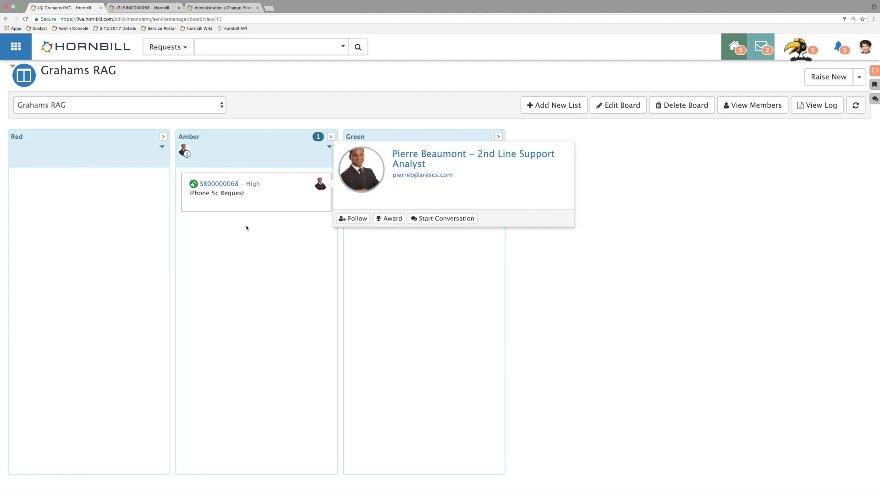
pyautogui.moveTo(233, 200); pyautogui.dragTo(390, 215)
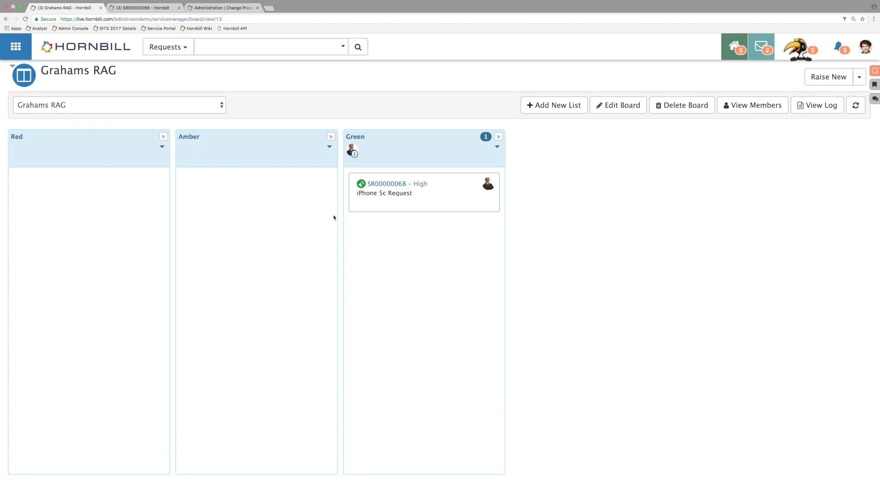
pyautogui.click(816, 105)
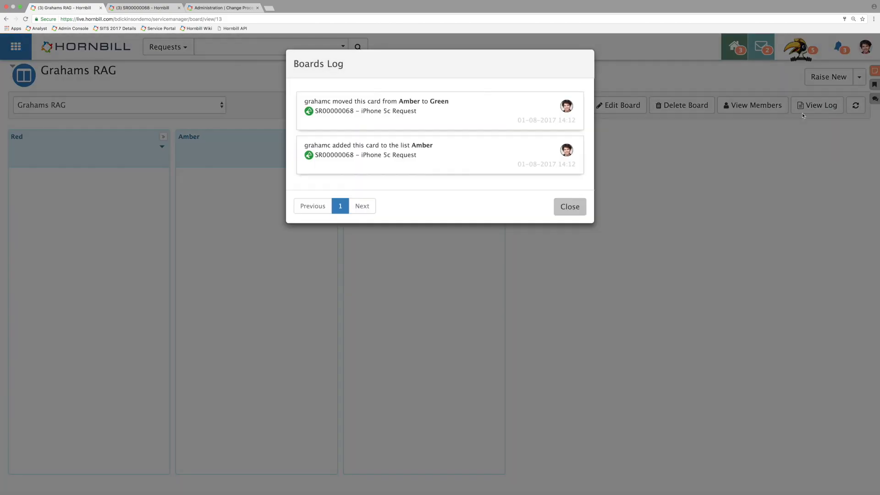
pyautogui.click(562, 206)
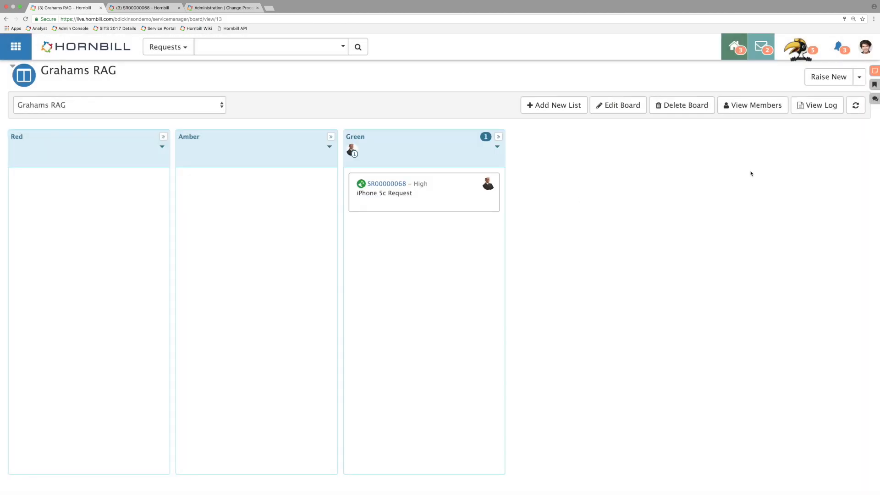
# Step: Review the RAG board's edit form, including its lists, user or team sharing and the Can Modify permission
pyautogui.click(624, 109)
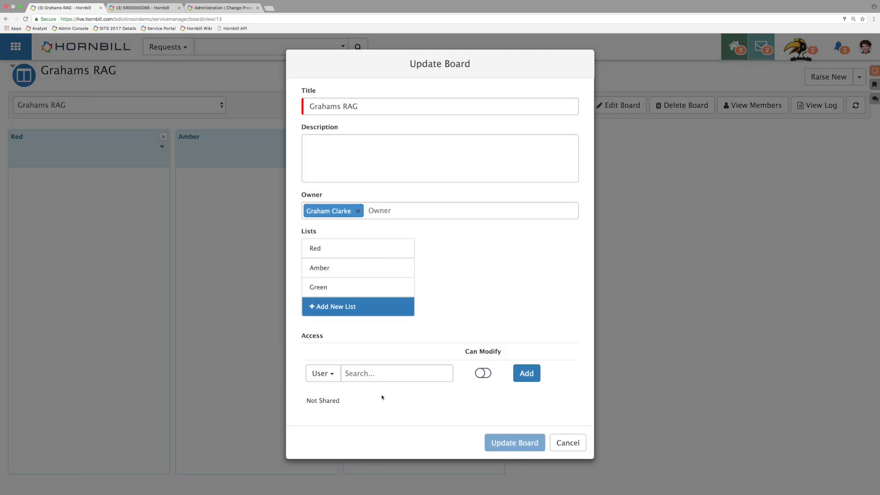
pyautogui.click(336, 379)
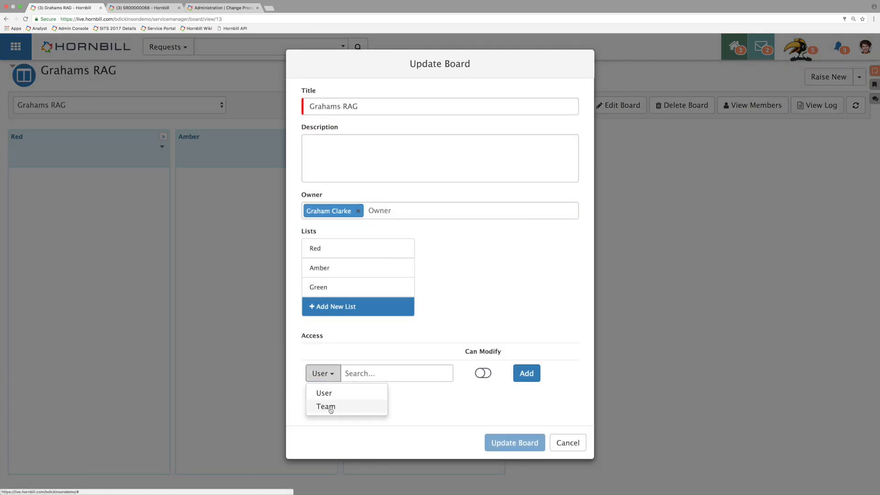
pyautogui.click(459, 394)
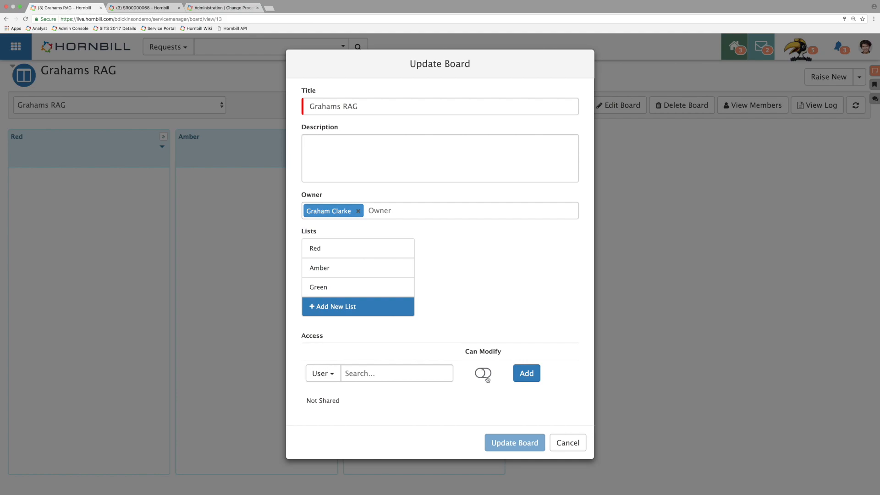
pyautogui.click(485, 375)
pyautogui.click(485, 375)
pyautogui.moveTo(333, 288); pyautogui.dragTo(405, 291)
pyautogui.click(519, 444)
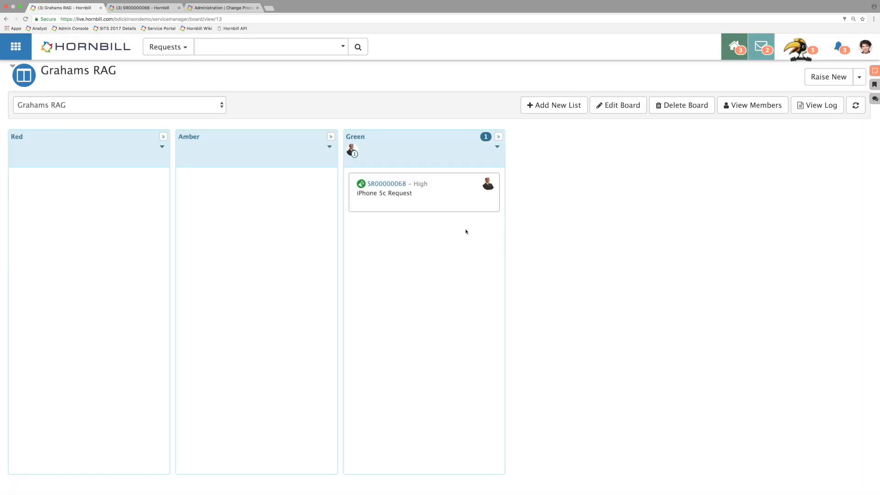
# Step: Open the Breach Board from Service Manager's Boards overview and look over its lists
pyautogui.click(26, 52)
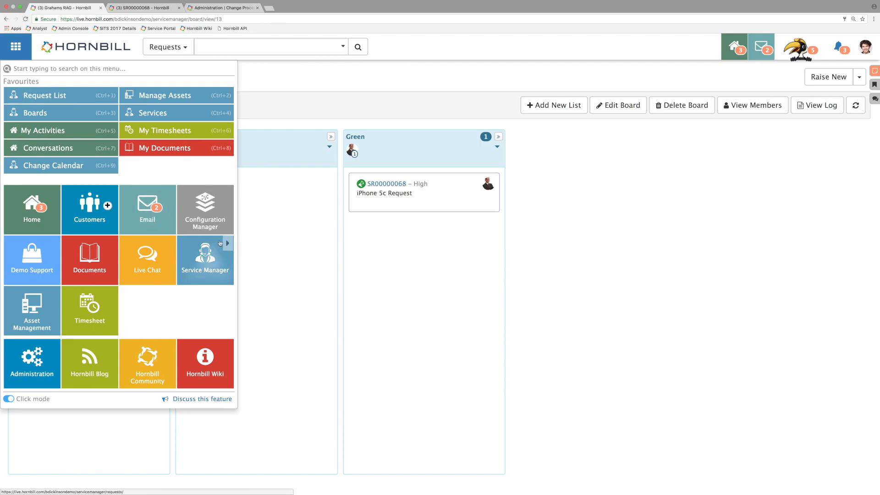
pyautogui.click(229, 246)
pyautogui.click(266, 268)
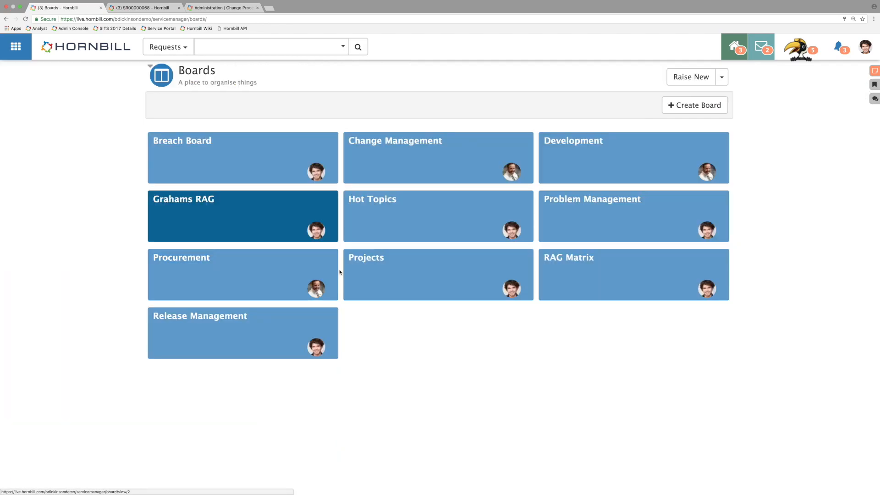
pyautogui.click(254, 157)
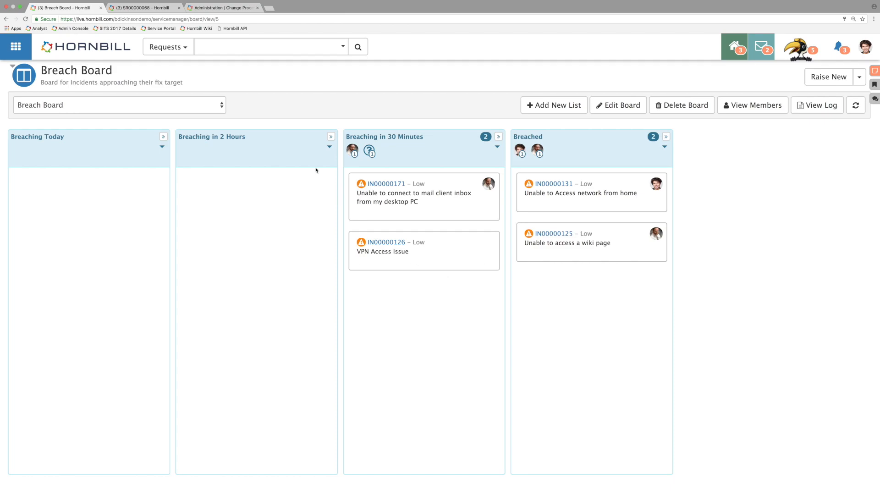
# Step: Open the Internal Support service level agreement from Service Manager's services and view the Major service level's details
pyautogui.click(17, 46)
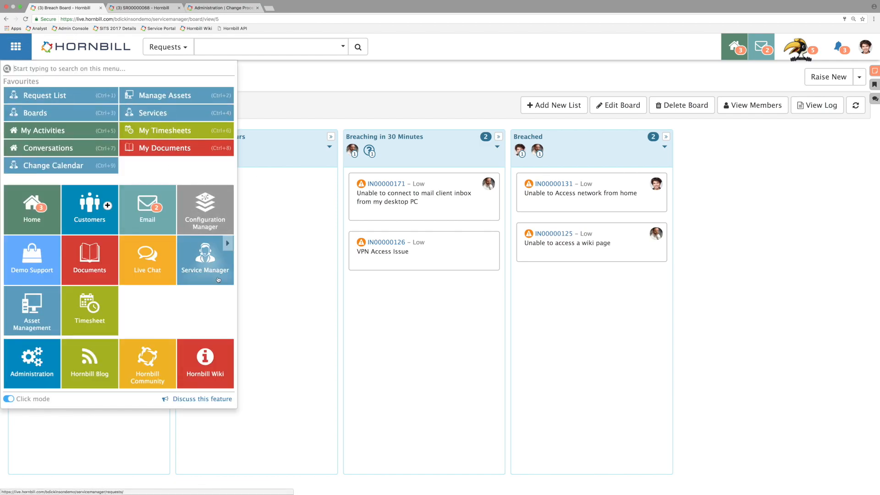
pyautogui.click(227, 244)
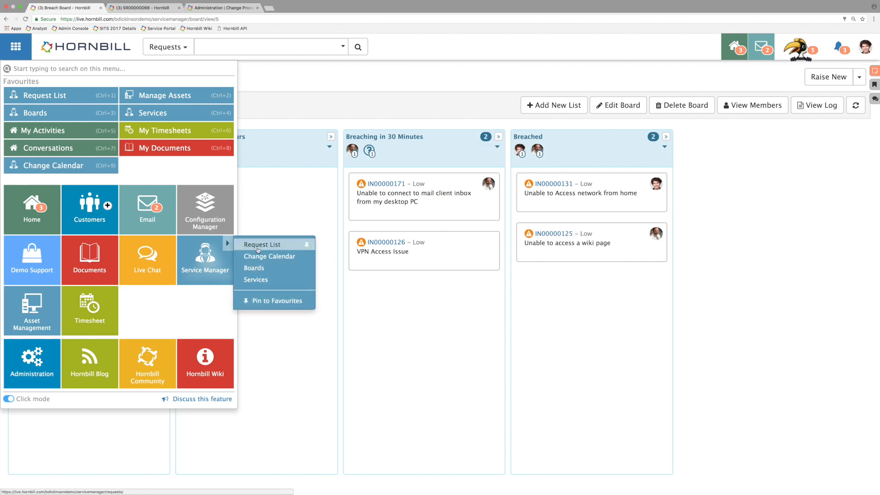
pyautogui.click(264, 279)
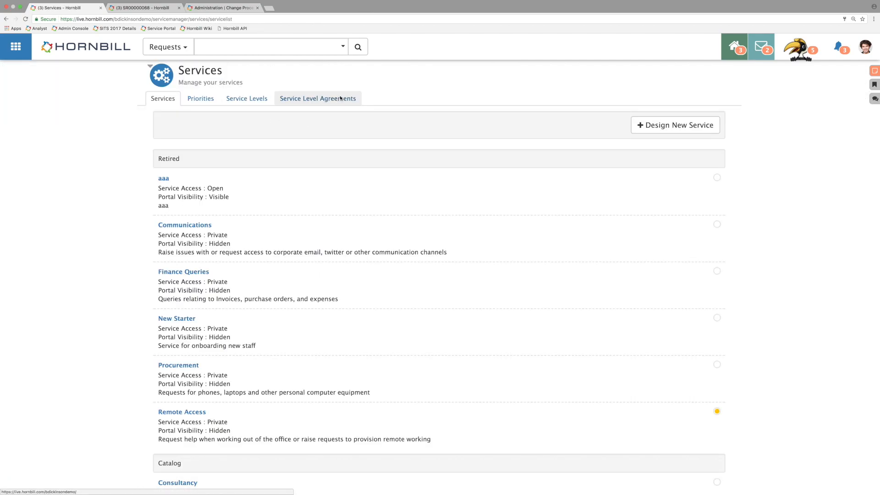
pyautogui.click(337, 99)
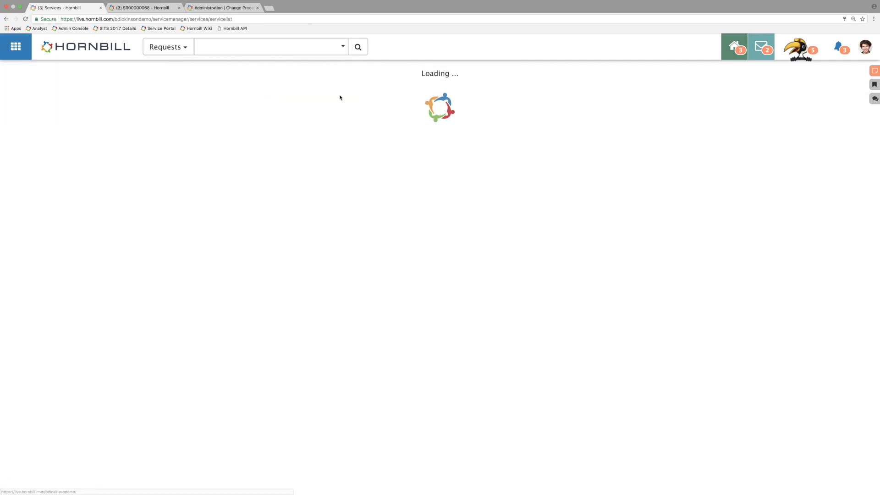
pyautogui.click(170, 162)
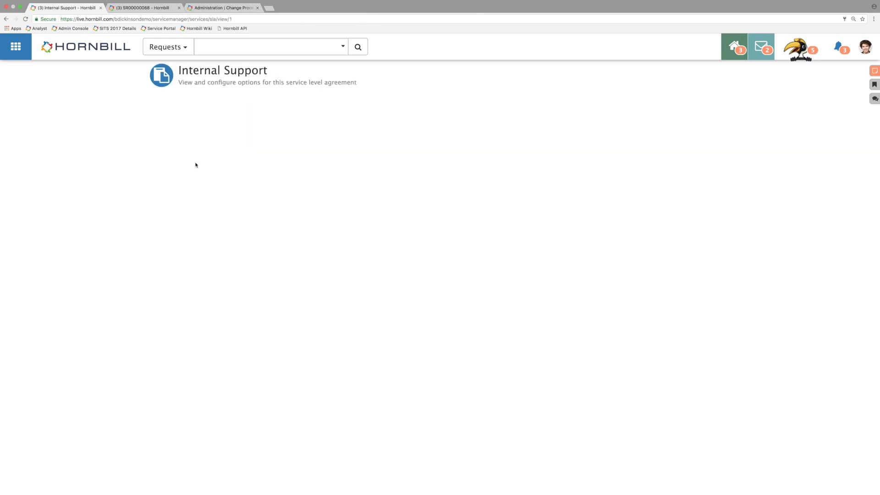
pyautogui.click(170, 284)
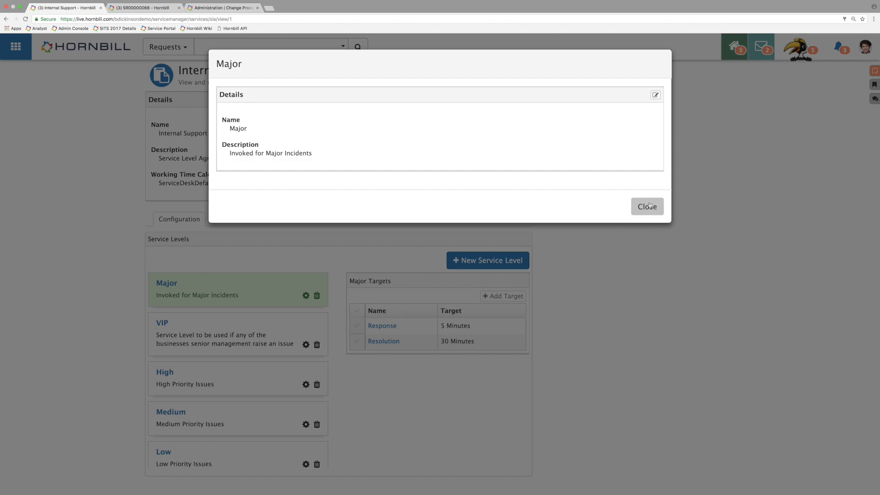
pyautogui.click(646, 207)
# Step: Draft an escalation event on the Major level's Resolution target that adds requests to the Breach Board, view the list choices, and discard it
pyautogui.click(385, 340)
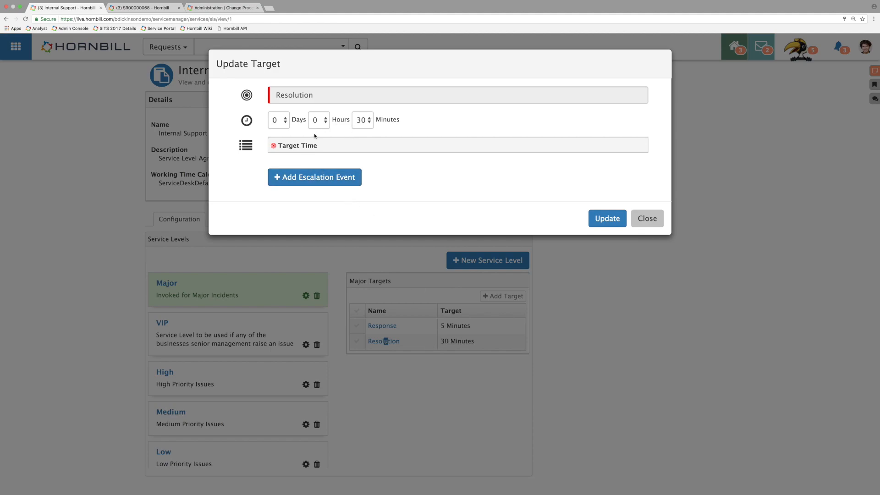
pyautogui.click(316, 181)
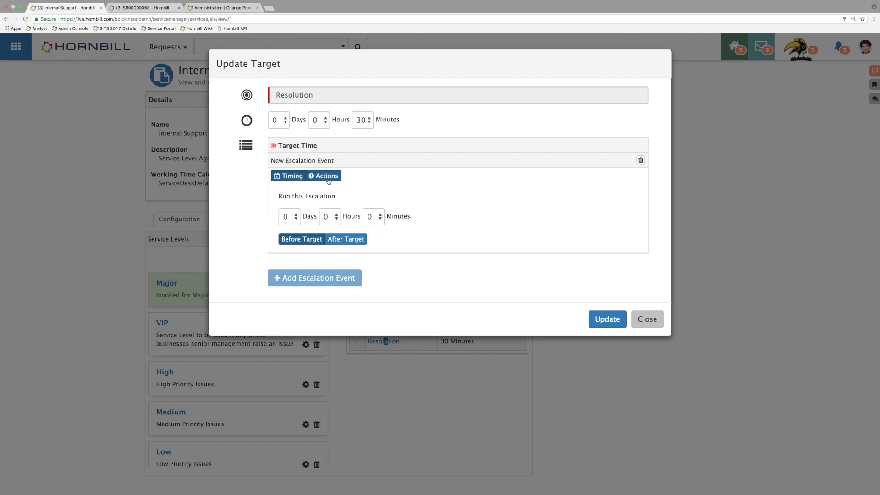
pyautogui.click(327, 178)
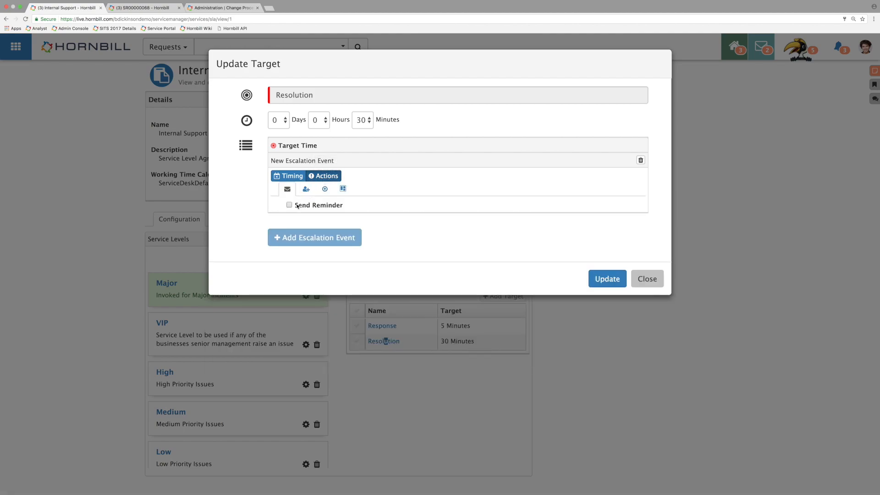
pyautogui.click(342, 190)
pyautogui.click(290, 205)
pyautogui.click(302, 228)
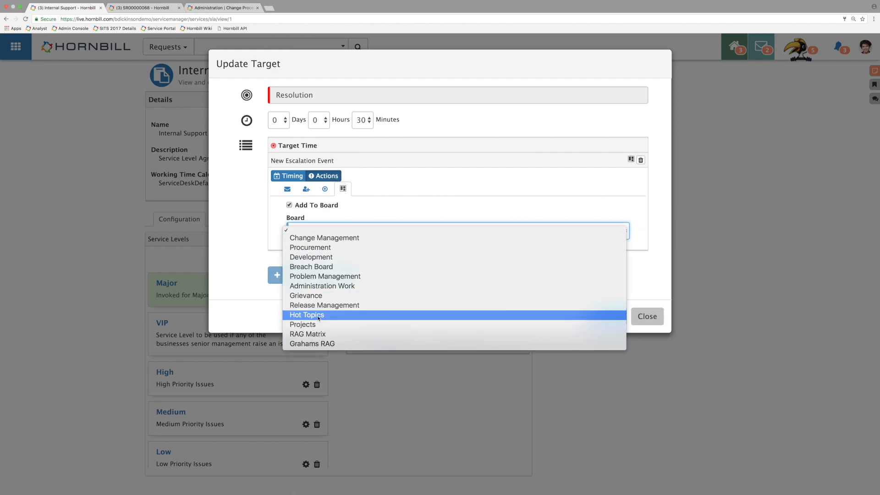
pyautogui.click(328, 266)
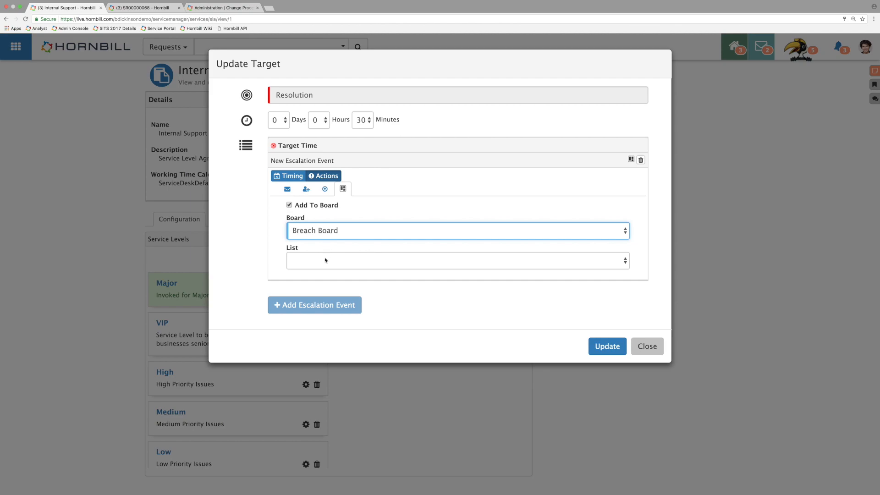
pyautogui.click(325, 260)
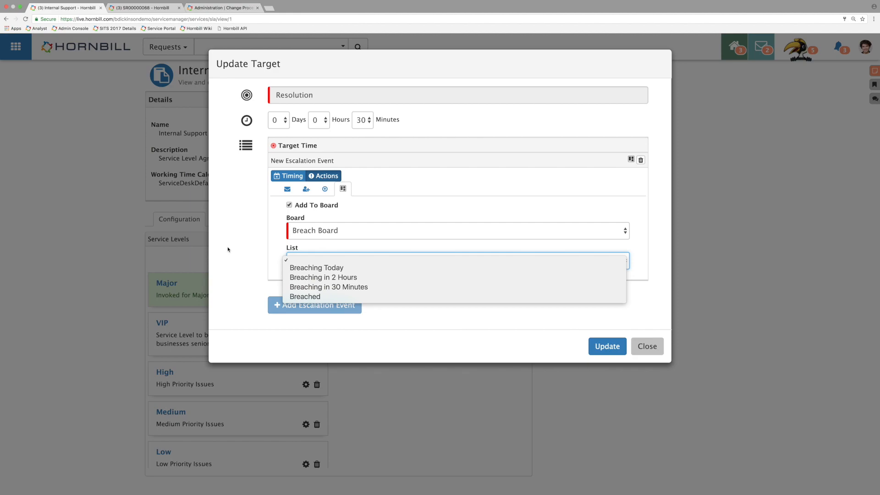
pyautogui.click(646, 344)
pyautogui.click(646, 346)
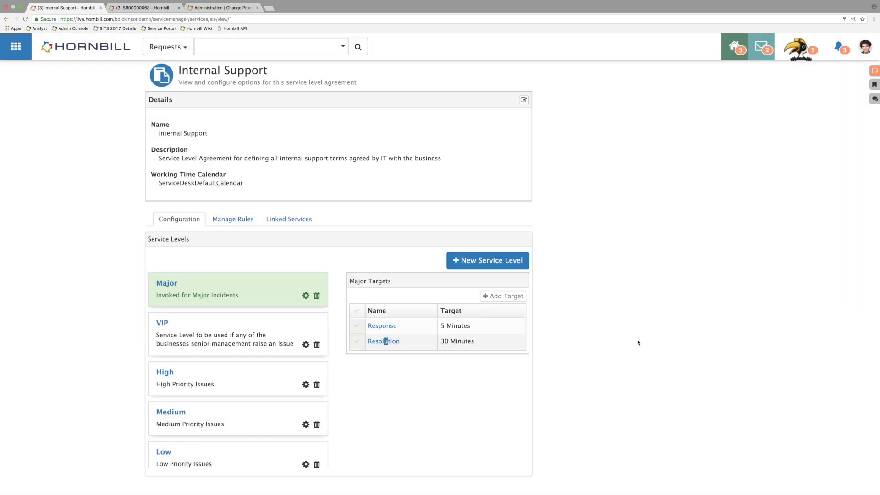
# Step: Leave the Internal Support agreement and return to the Boards overview
pyautogui.click(16, 46)
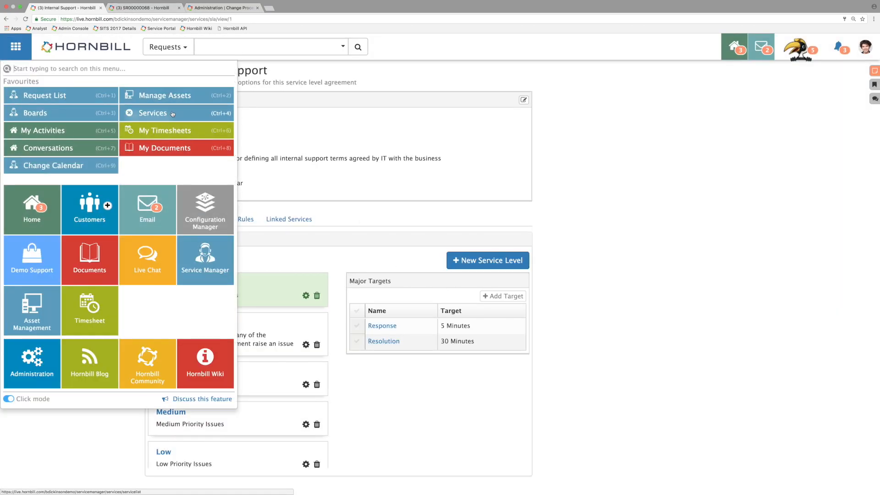
pyautogui.click(78, 114)
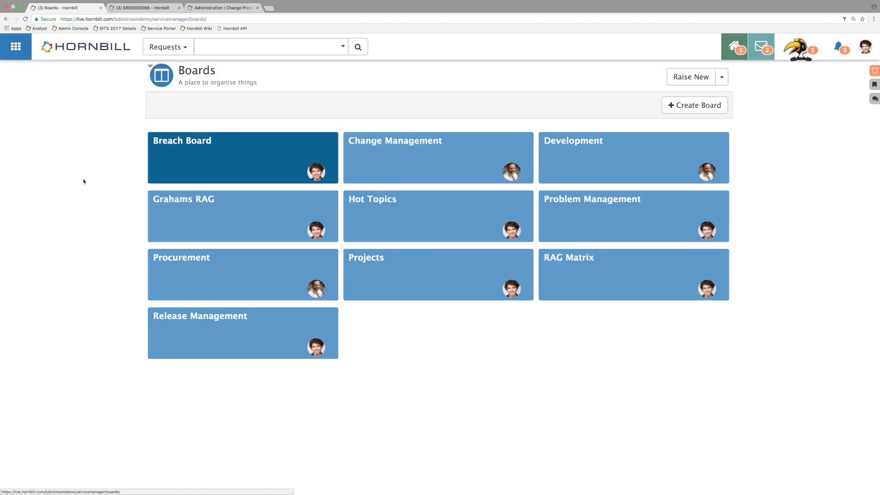
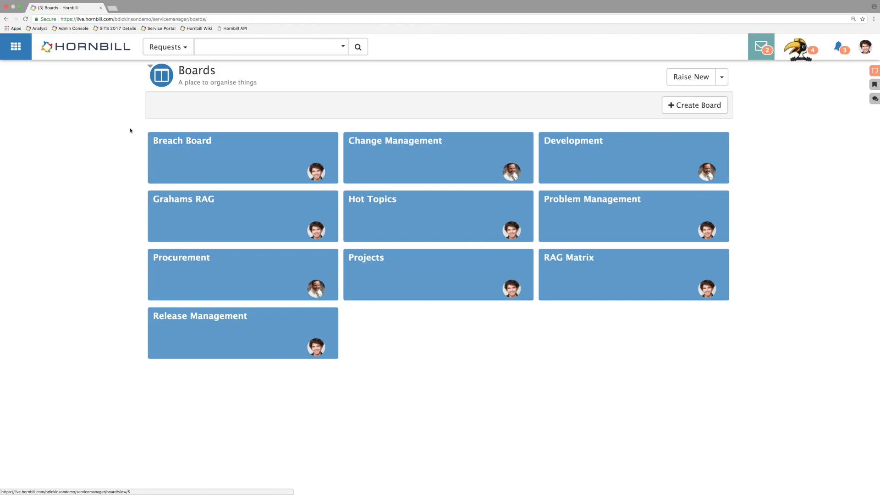
# Step: Open the incident "Outlook Connection Dropping since update last night" from Service Manager's Request List
pyautogui.click(16, 48)
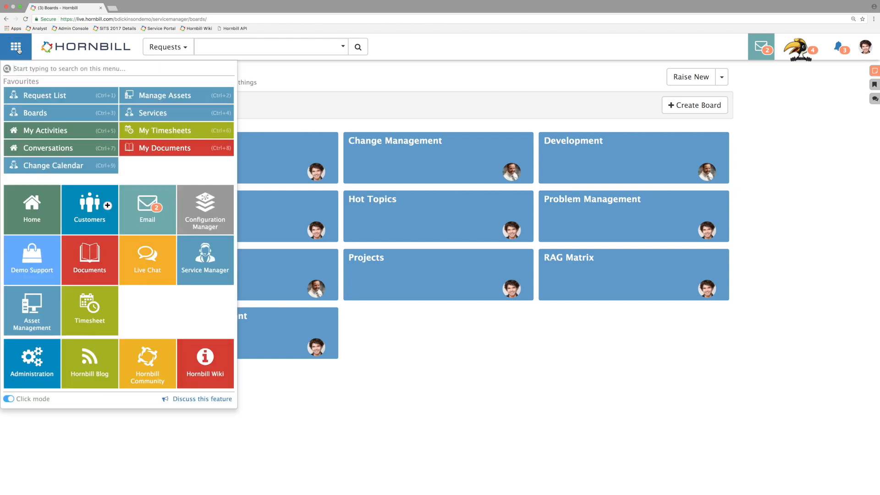
pyautogui.click(68, 94)
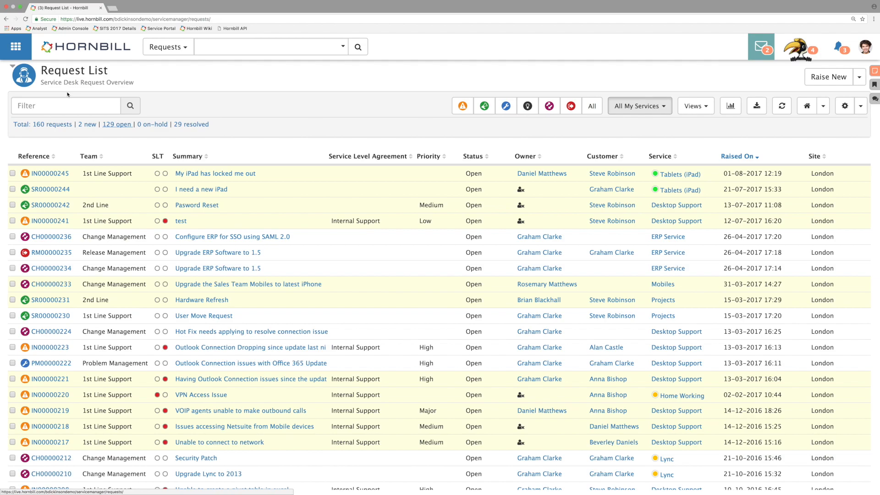
pyautogui.click(51, 350)
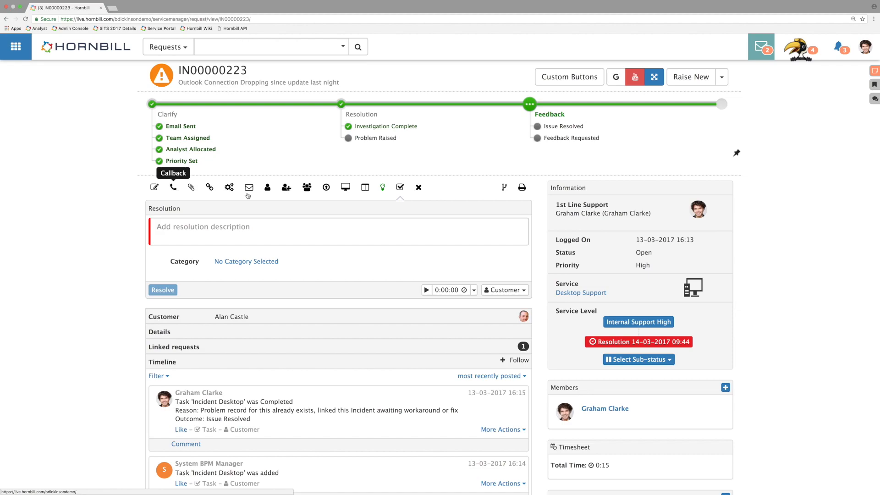
# Step: View the Callback action's options in the Desktop Support service's incident request configuration, then return to the incident
pyautogui.moveTo(598, 293)
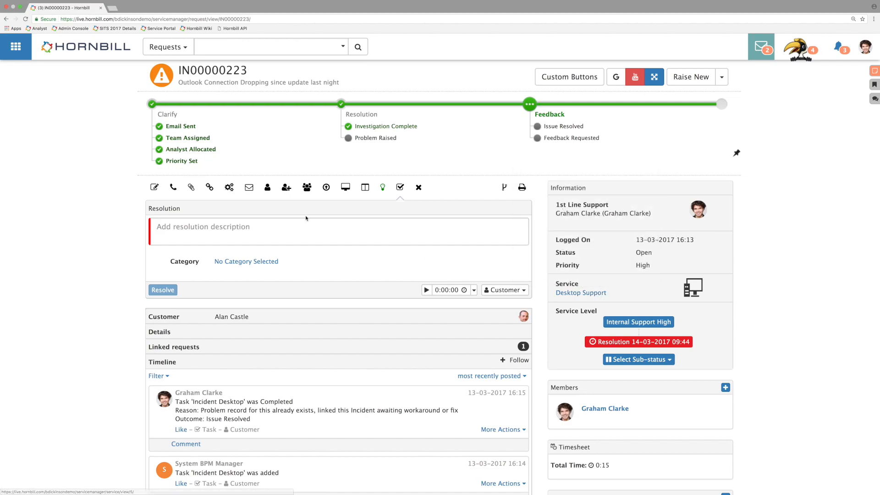
pyautogui.click(589, 294)
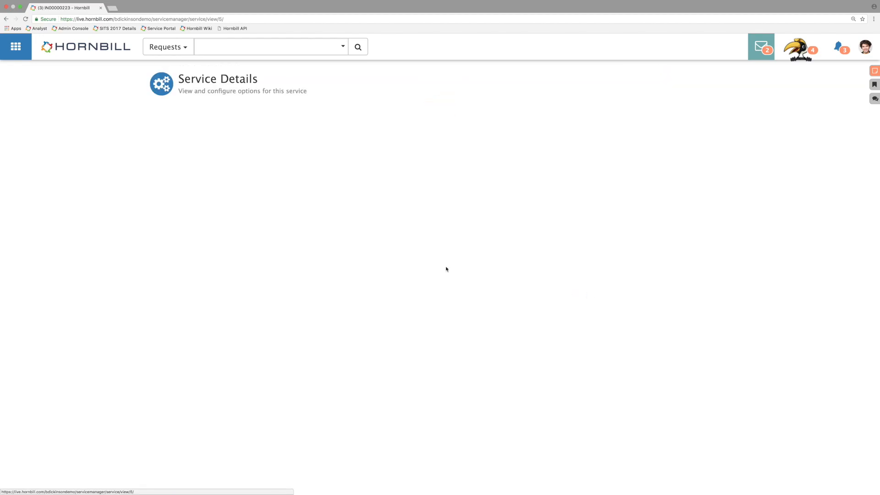
pyautogui.click(241, 113)
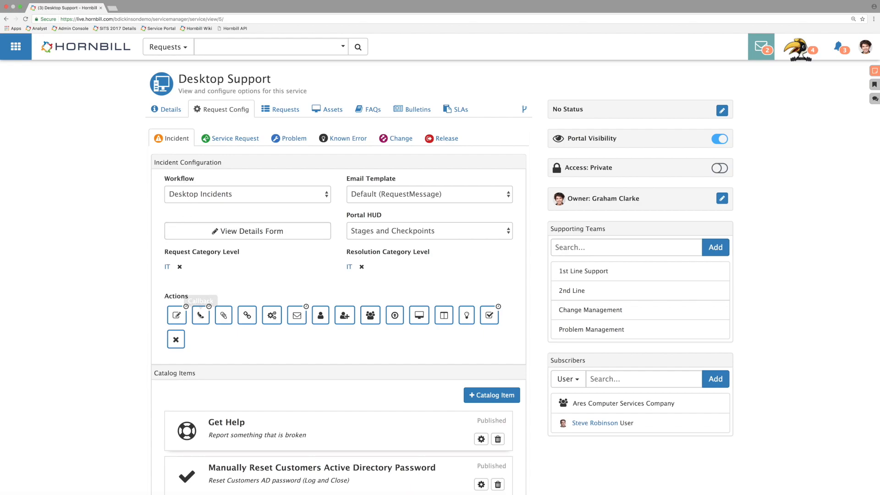
pyautogui.click(201, 316)
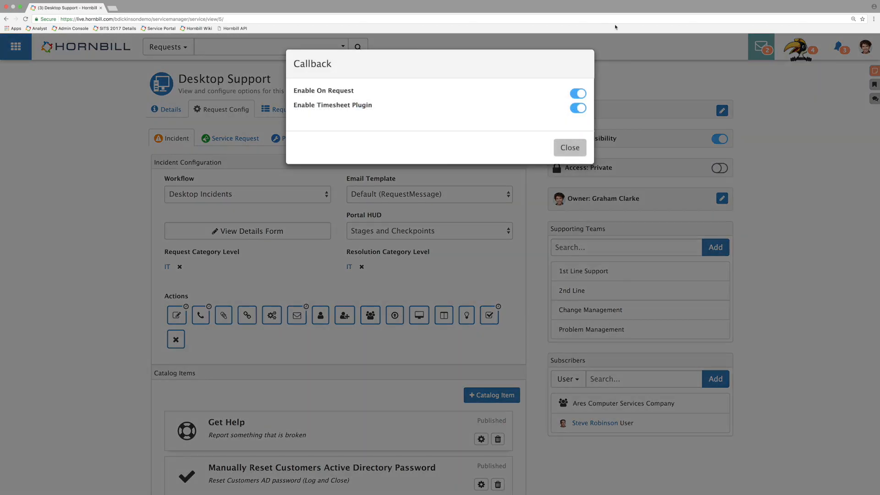
pyautogui.click(579, 95)
pyautogui.click(579, 95)
pyautogui.click(569, 147)
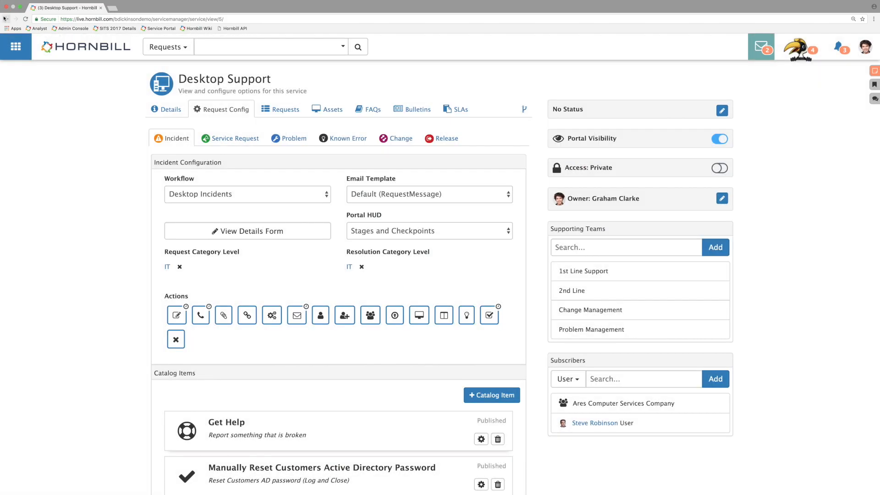
pyautogui.click(5, 19)
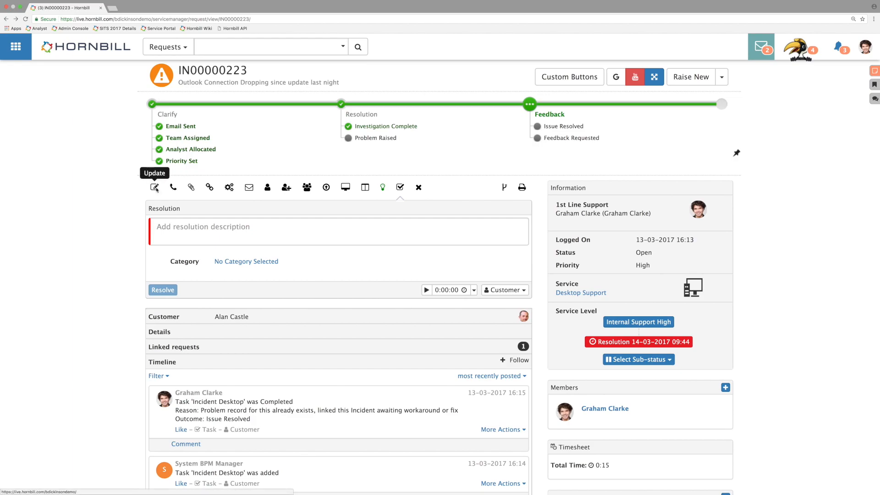
# Step: View the incident's Update and Connections actions and check the customer's contact details
pyautogui.click(154, 187)
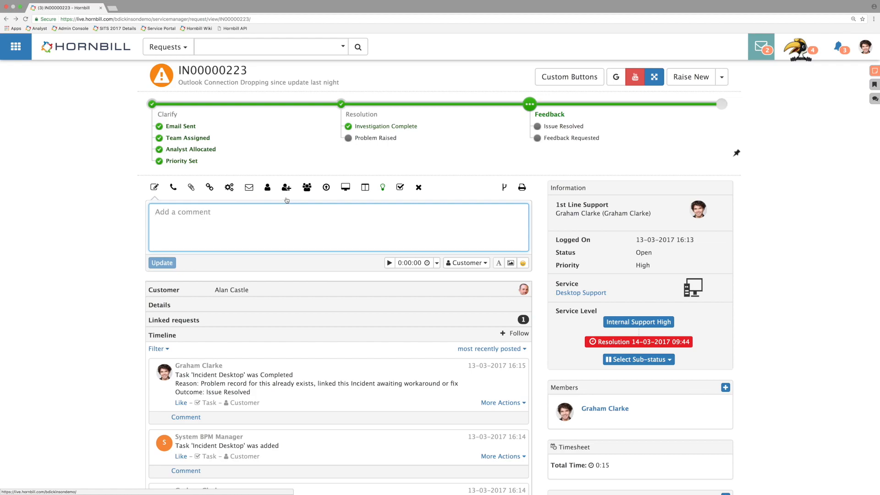
pyautogui.click(307, 187)
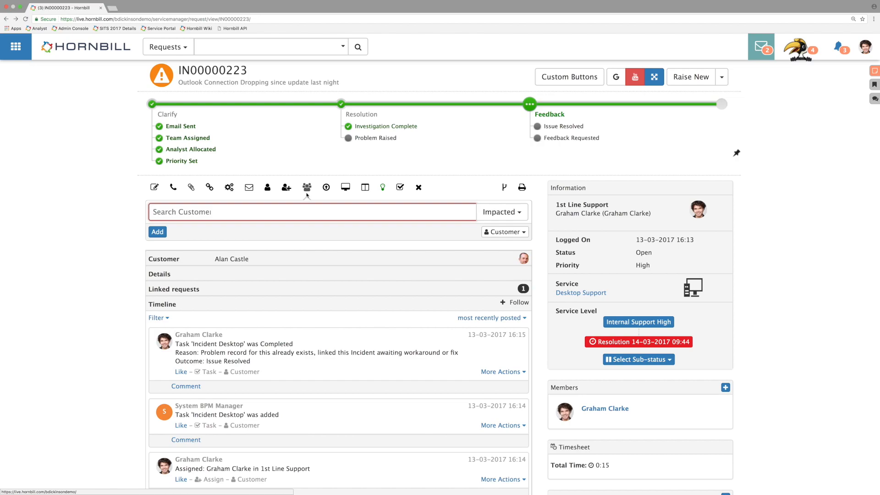
pyautogui.click(225, 261)
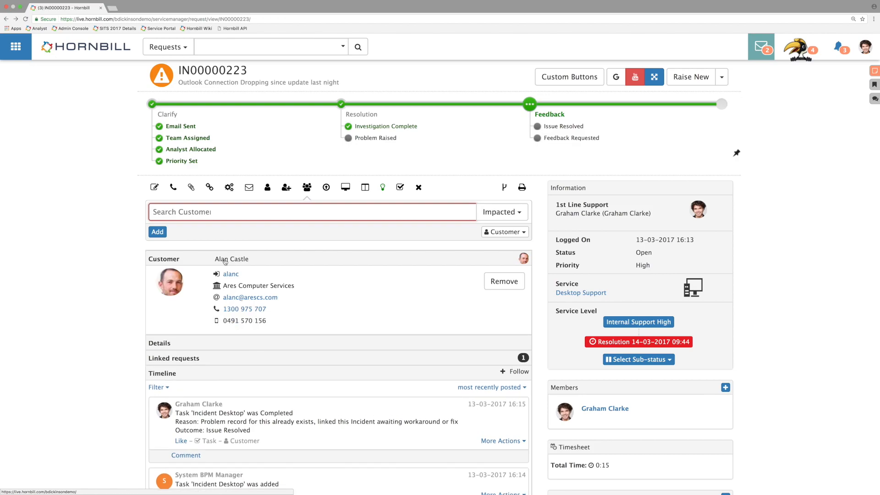
pyautogui.click(225, 260)
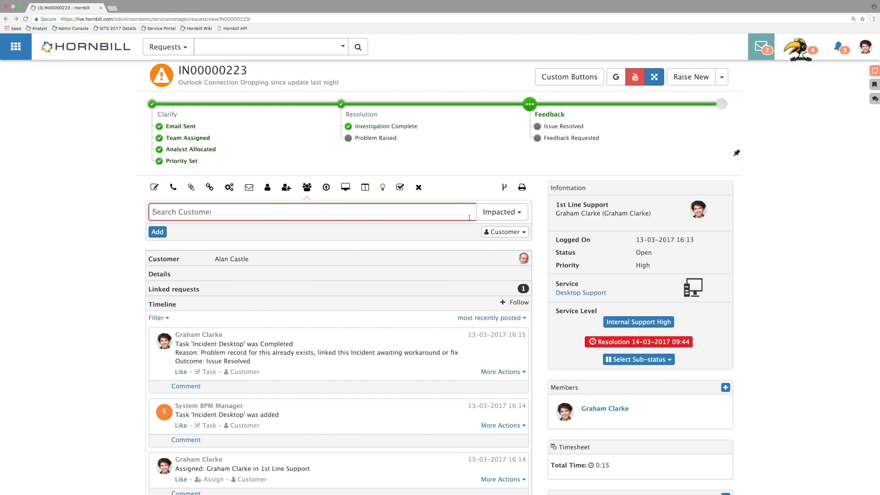
# Step: Add the matching Ares Computer Services customer to the incident as an Impacted connection
pyautogui.click(504, 217)
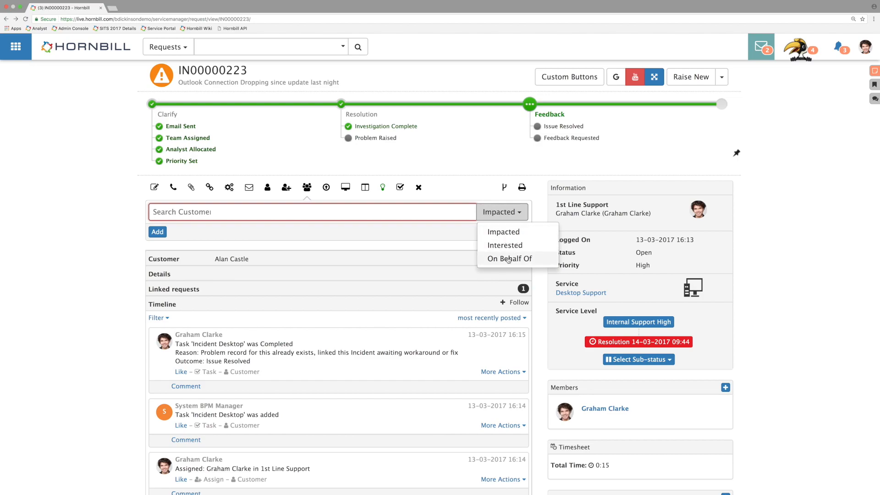
pyautogui.click(518, 235)
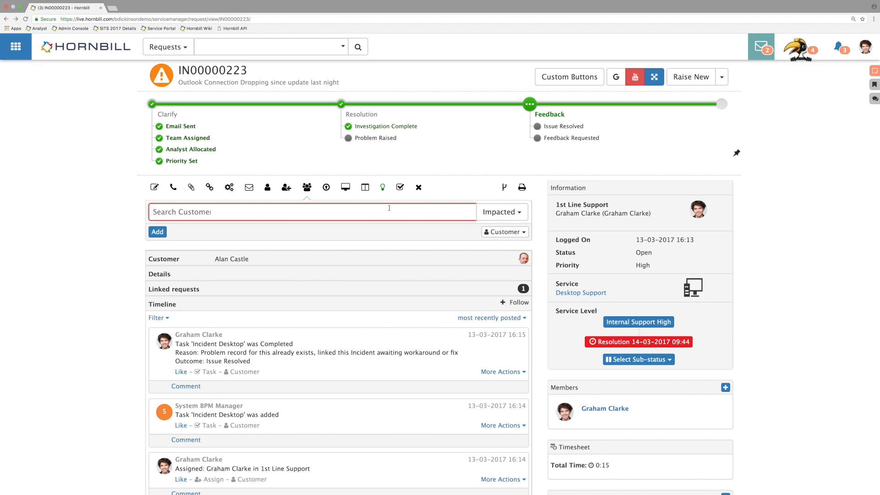
pyautogui.write('ste')
pyautogui.click(215, 245)
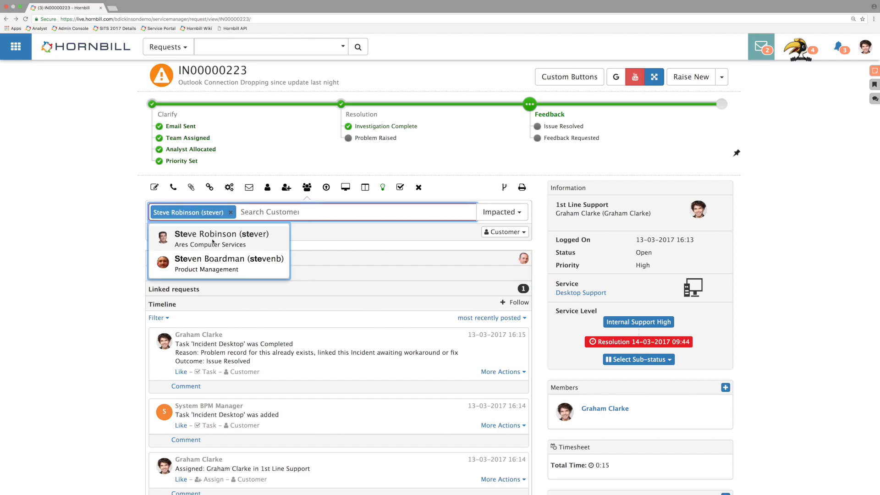
pyautogui.click(163, 233)
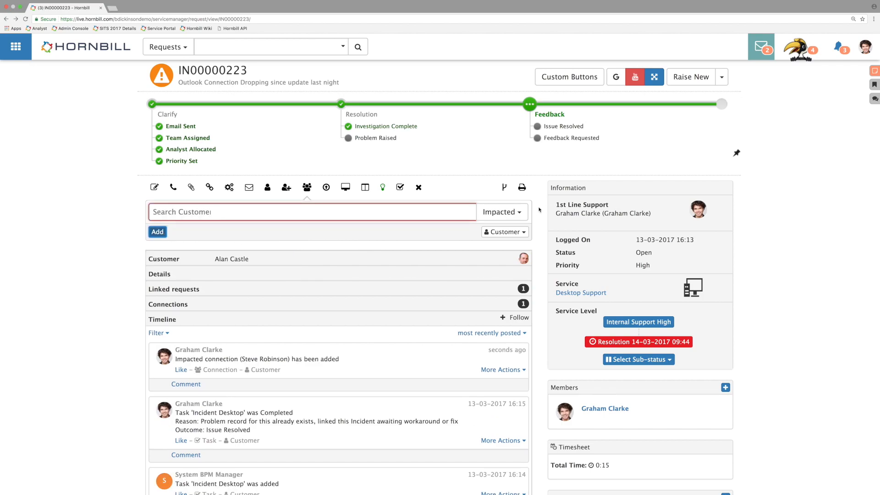
# Step: Add the Change Manager to the incident as an Interested connection
pyautogui.click(522, 212)
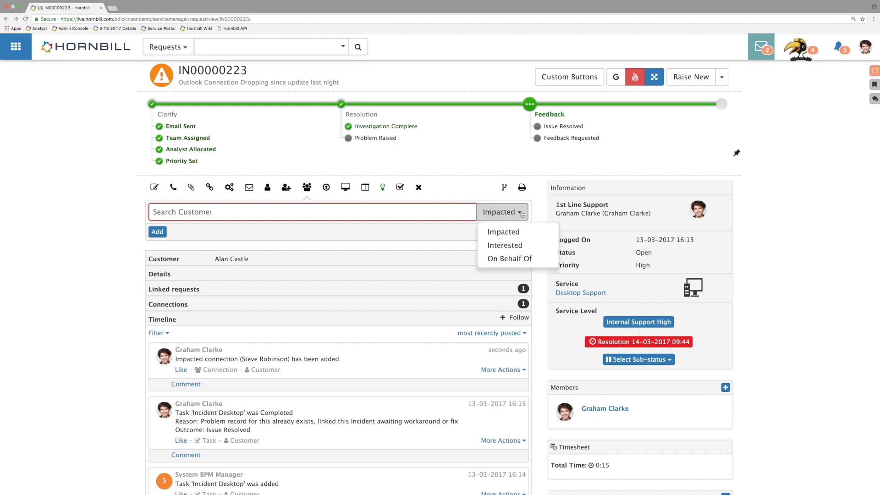
pyautogui.click(505, 245)
pyautogui.click(407, 212)
pyautogui.write('ro')
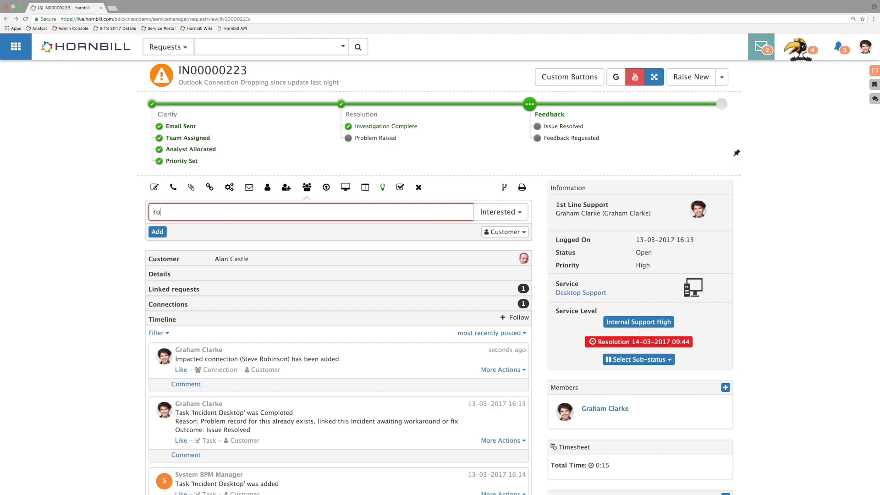
pyautogui.click(292, 231)
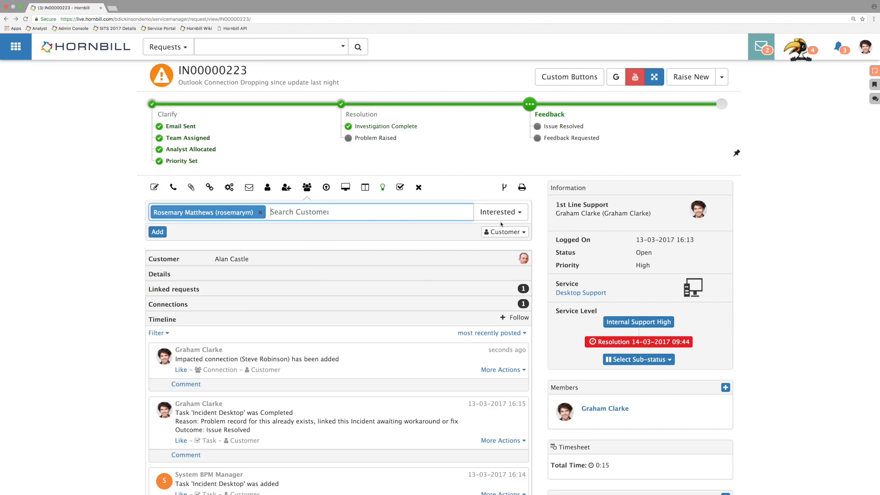
pyautogui.click(157, 232)
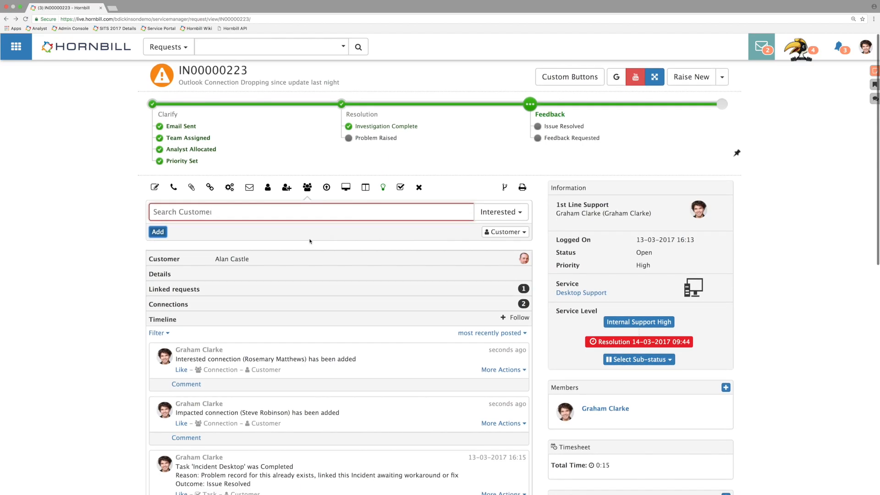
# Step: Expand the incident's Connections section and view its connection type filter options
pyautogui.click(171, 310)
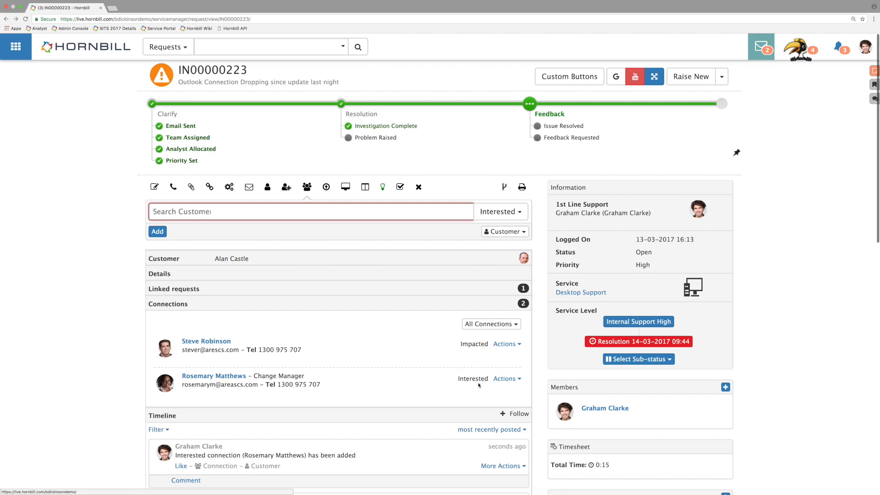
pyautogui.click(487, 324)
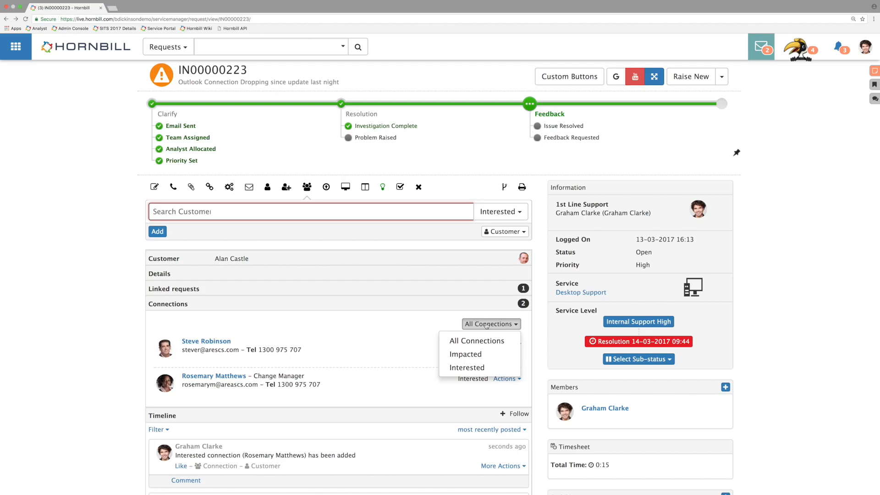
pyautogui.click(487, 323)
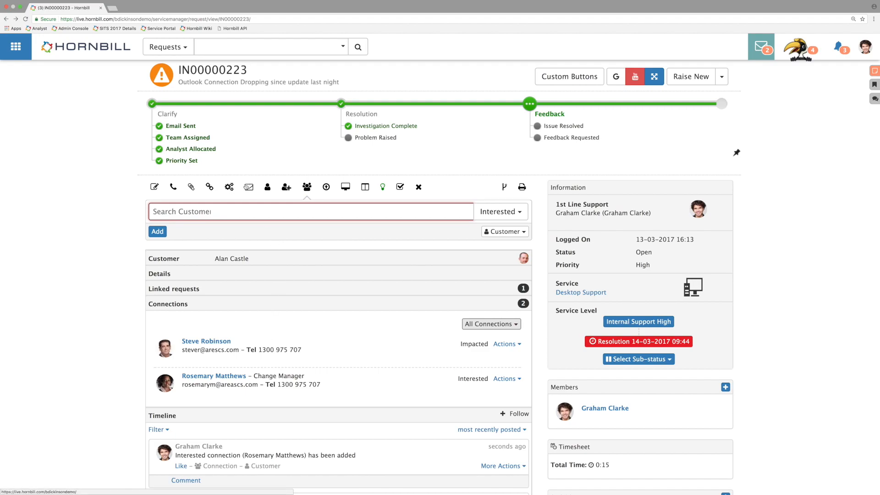
# Step: Start an email from the incident and add all connections as To recipients
pyautogui.click(248, 188)
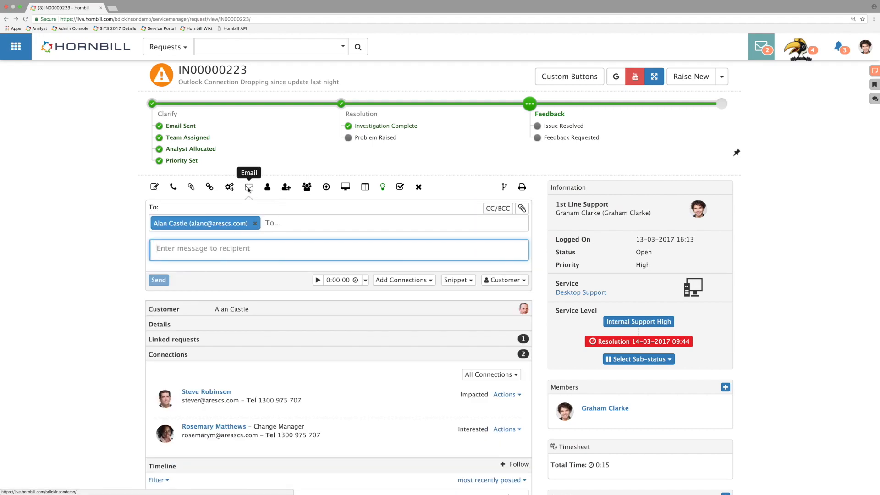
pyautogui.click(407, 281)
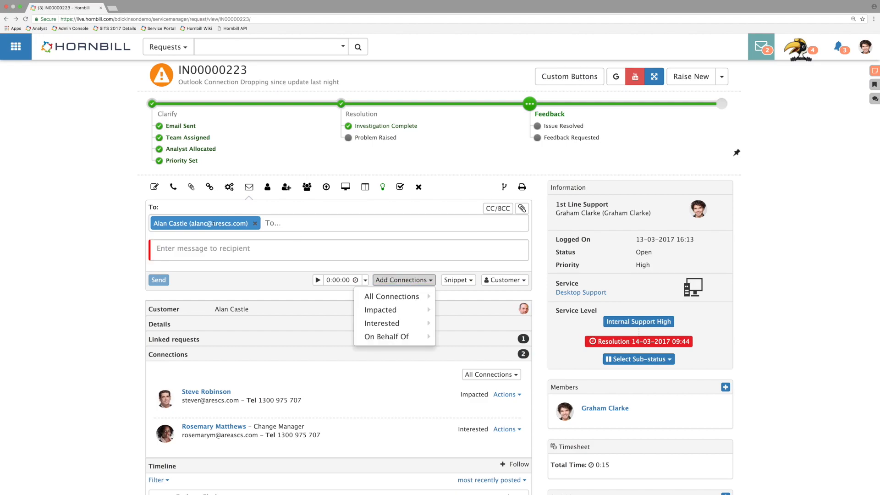
pyautogui.moveTo(412, 311)
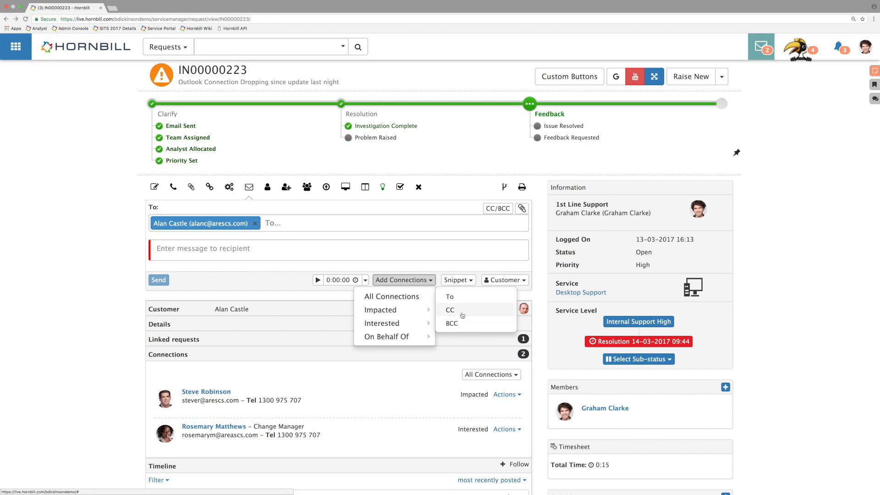
pyautogui.click(460, 297)
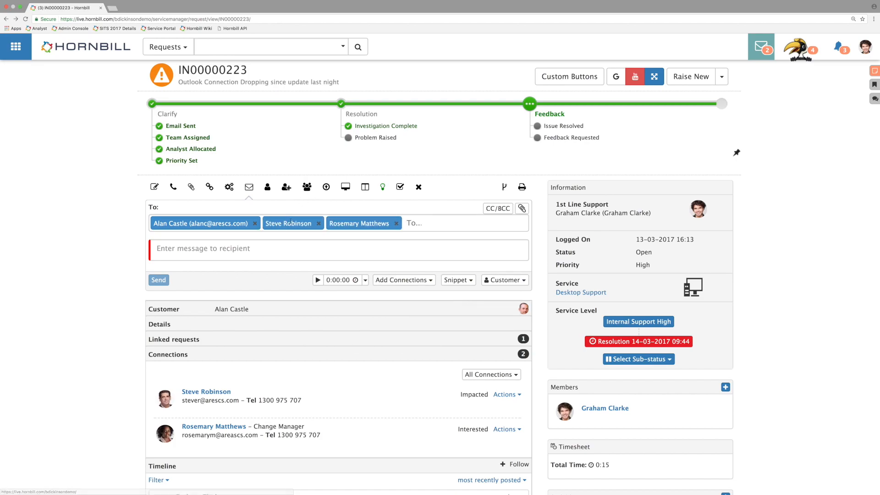
pyautogui.click(286, 251)
pyautogui.write('Tfytgfwuad')
pyautogui.press('BackSpace')
pyautogui.press('BackSpace')
pyautogui.press('BackSpace')
pyautogui.press('BackSpace')
pyautogui.press('BackSpace')
pyautogui.press('BackSpace')
pyautogui.press('BackSpace')
pyautogui.press('BackSpace')
pyautogui.press('BackSpace')
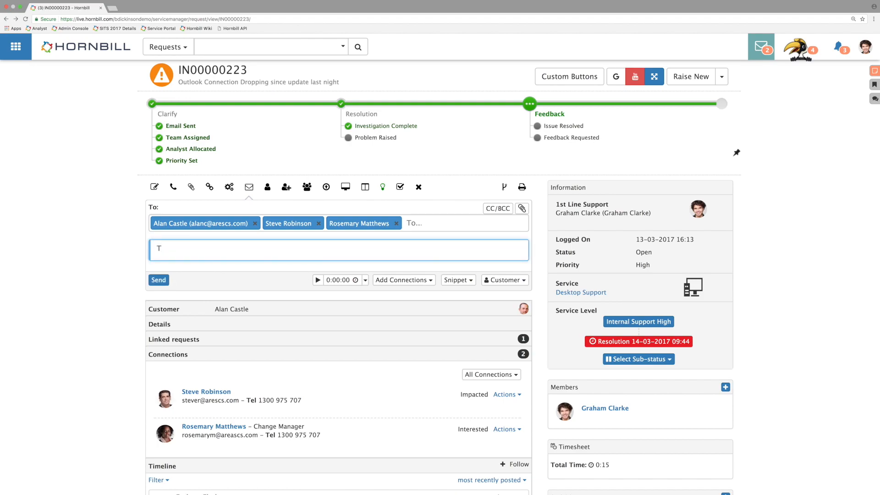
pyautogui.press('BackSpace')
# Step: View the email's Add Connections options and remove the two added connections from the To recipients
pyautogui.click(403, 280)
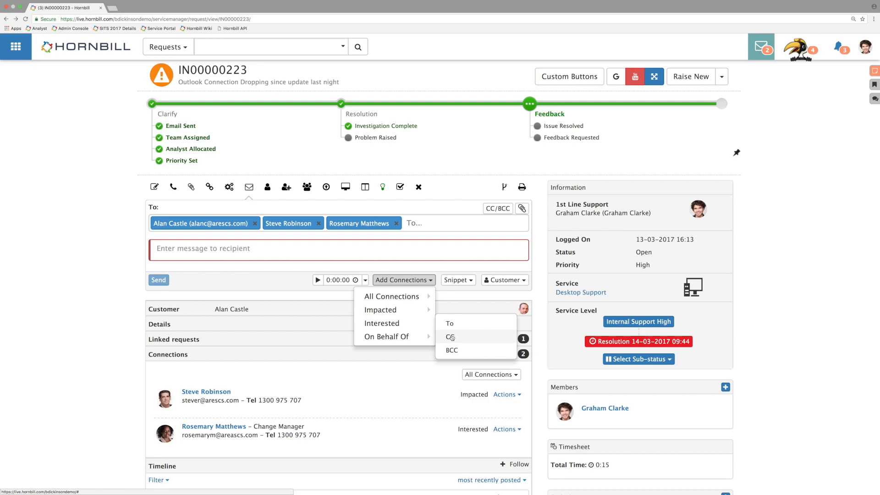
pyautogui.click(396, 224)
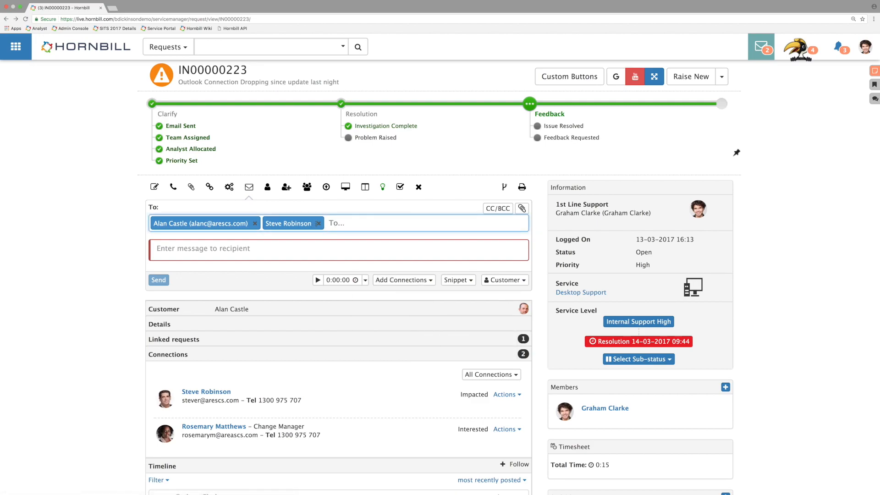
pyautogui.click(318, 223)
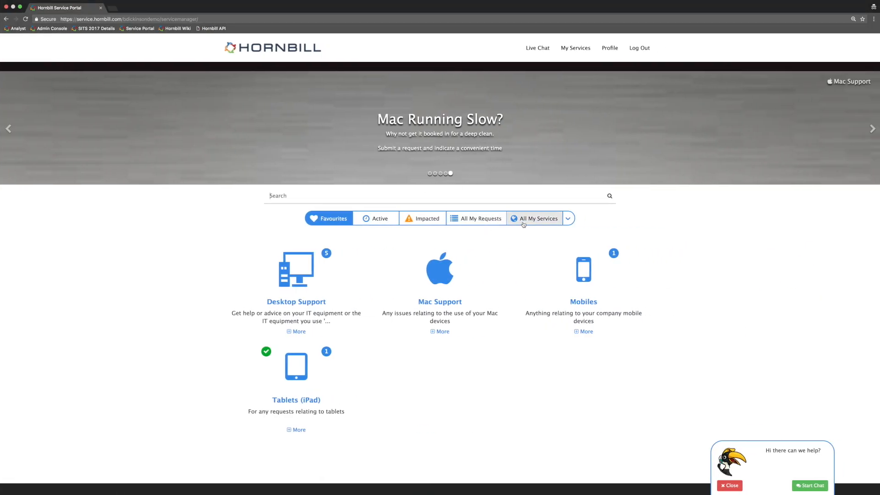
# Step: Switch to the Hornbill Service Portal, open the Home Working service from All My Services, and view its Known Issues
pyautogui.click(523, 222)
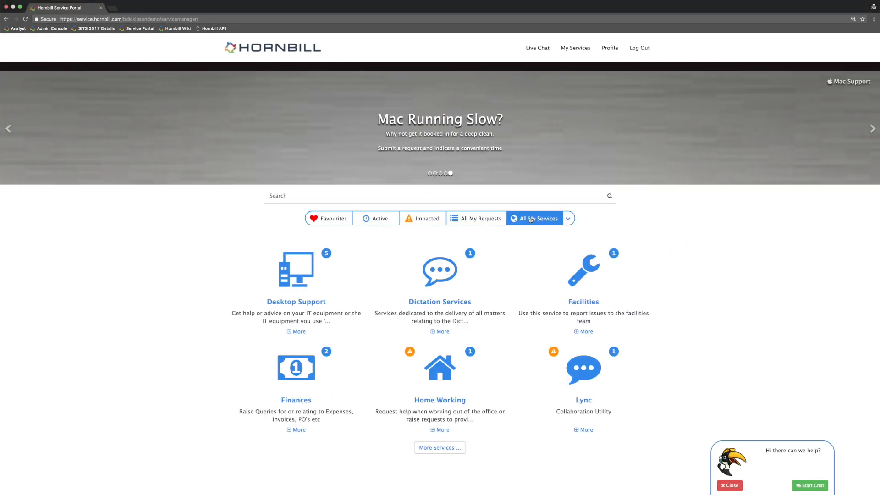
pyautogui.click(440, 400)
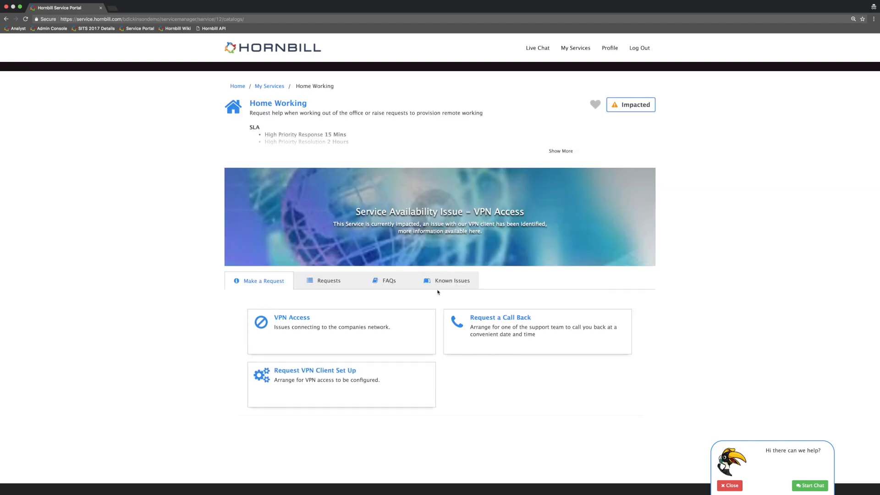
pyautogui.click(447, 285)
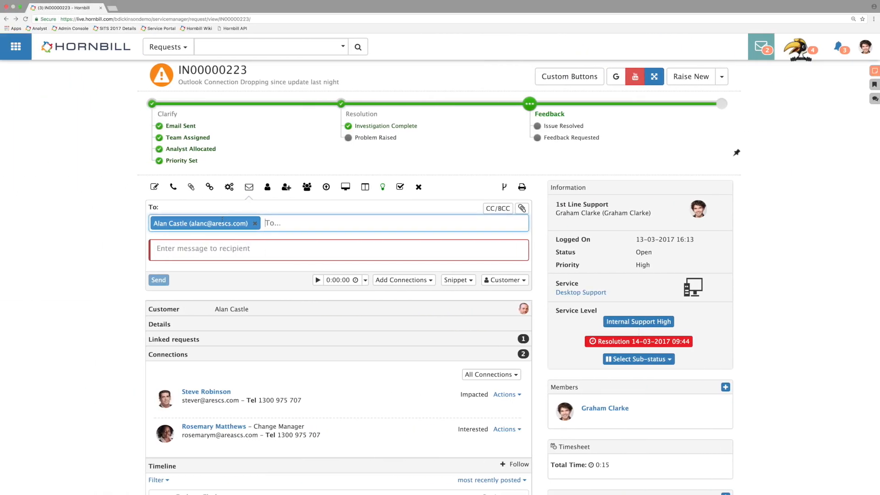
# Step: Return to the incident's email form and open the management list of message snippets
pyautogui.click(307, 187)
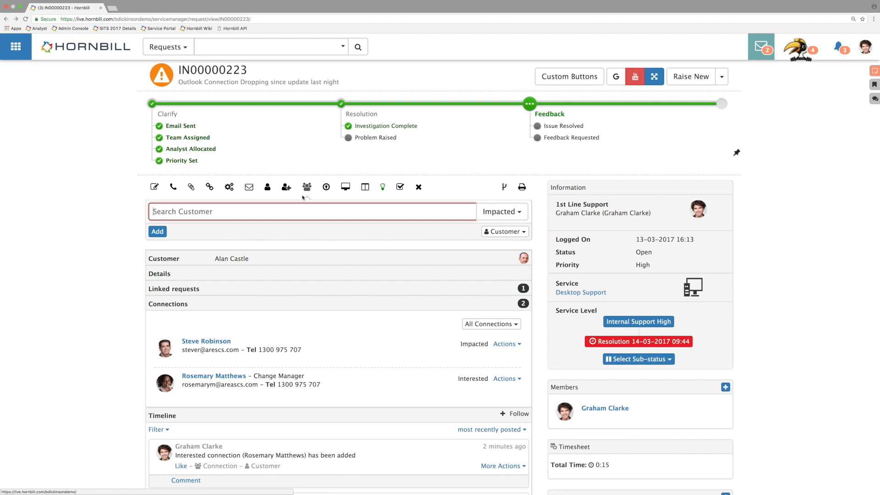
pyautogui.click(249, 188)
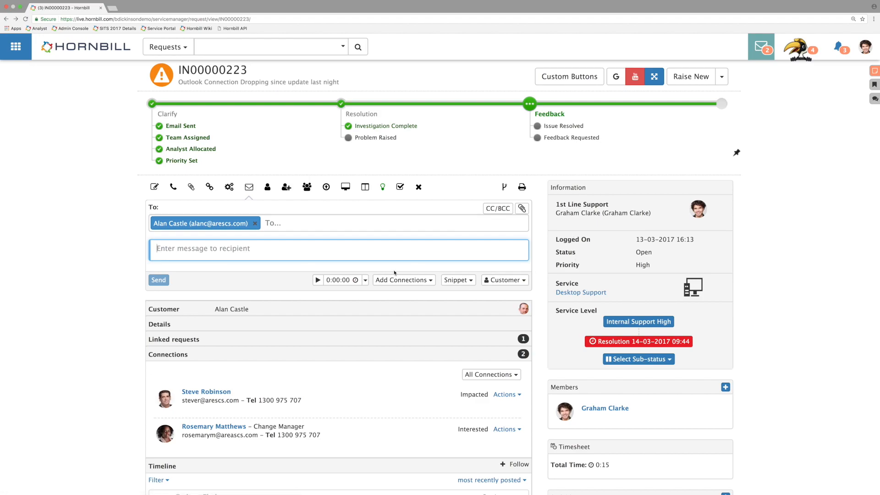
pyautogui.click(457, 283)
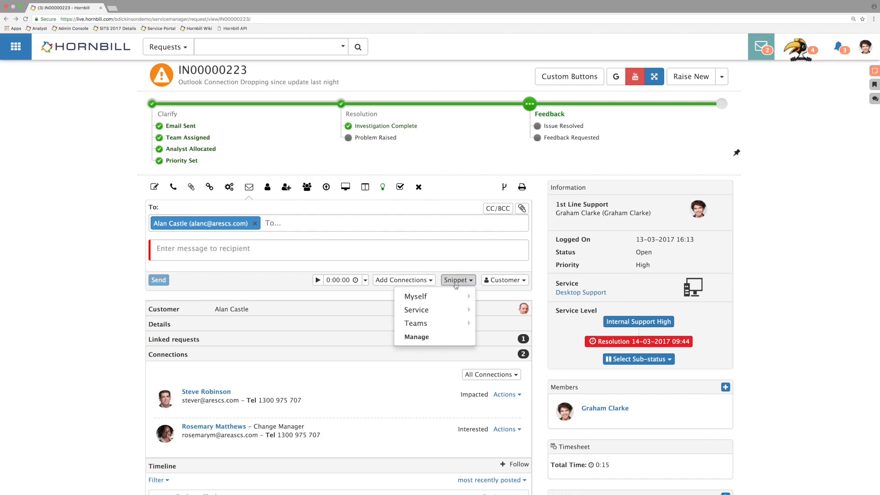
pyautogui.click(442, 341)
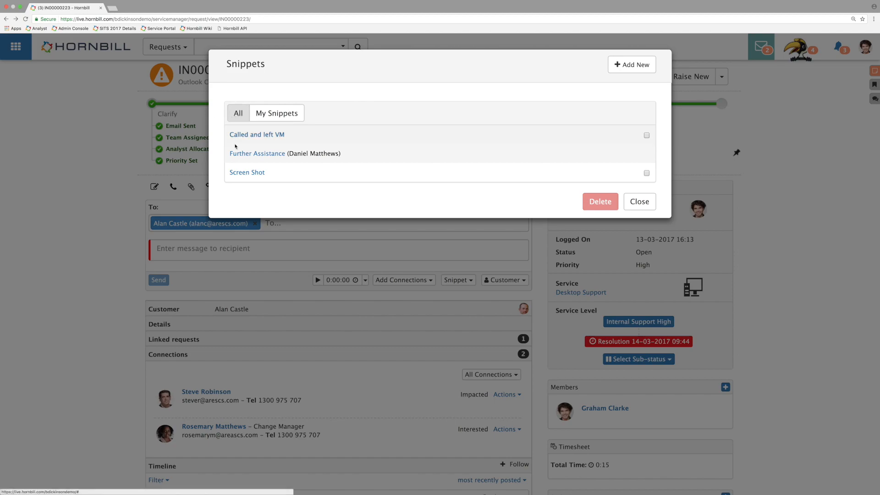
# Step: Start a new snippet and title it "Webinar Example"
pyautogui.click(631, 65)
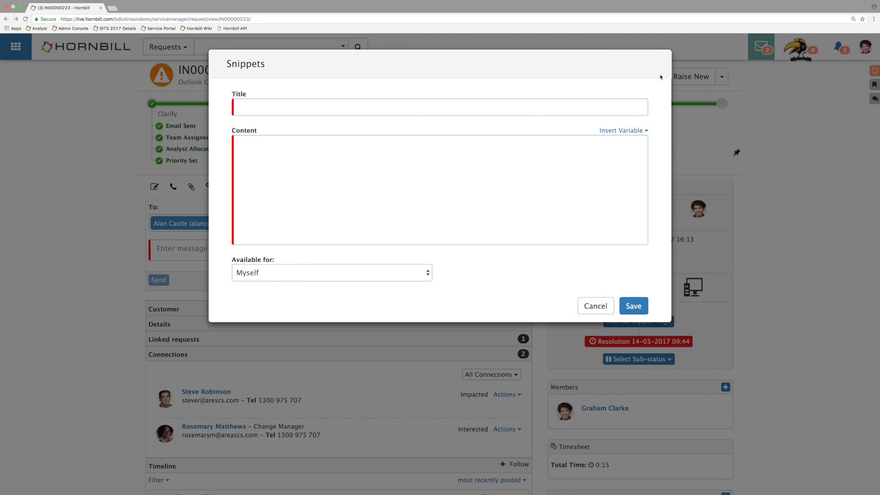
pyautogui.click(256, 113)
pyautogui.write('W')
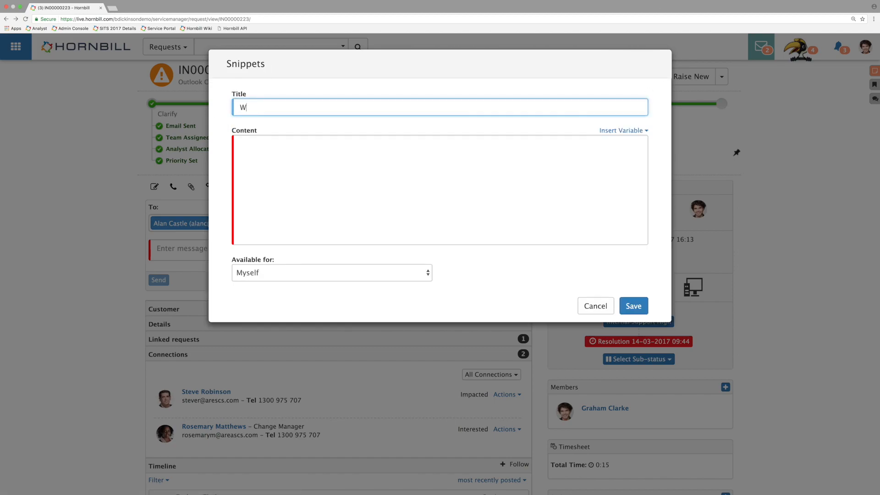
pyautogui.write('ebinar Example')
# Step: Enter the snippet content as paragraphs "Hello", "This is a block of reusable text for Incident:" and "Kind Regards", save it and close the snippets list
pyautogui.click(304, 170)
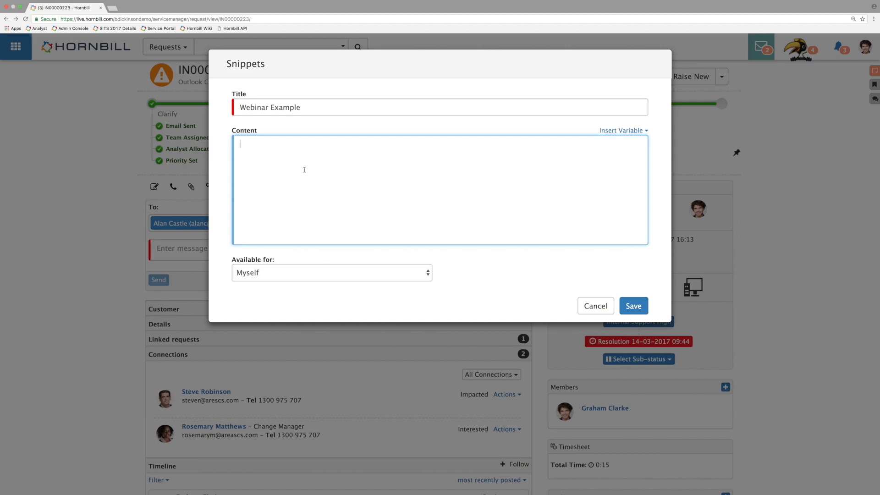
pyautogui.write('Hello ')
pyautogui.write('This ')
pyautogui.write('is a block of r')
pyautogui.write('eusable text')
pyautogui.write(' for ')
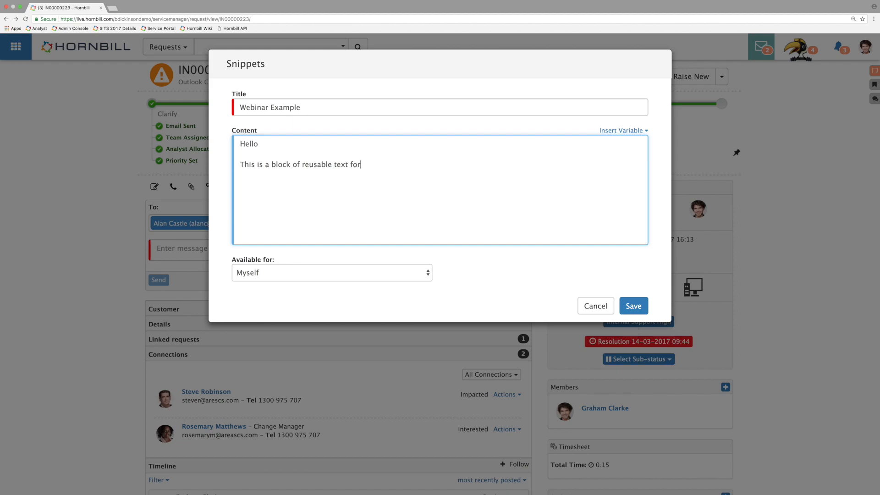
pyautogui.write('Incident:')
pyautogui.press('Return')
pyautogui.press('Return')
pyautogui.write('Kind Regards')
pyautogui.click(632, 305)
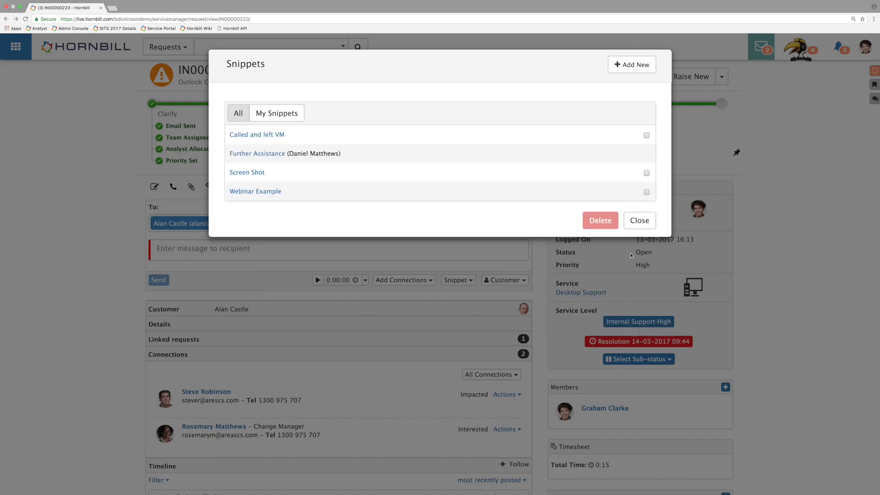
pyautogui.click(641, 223)
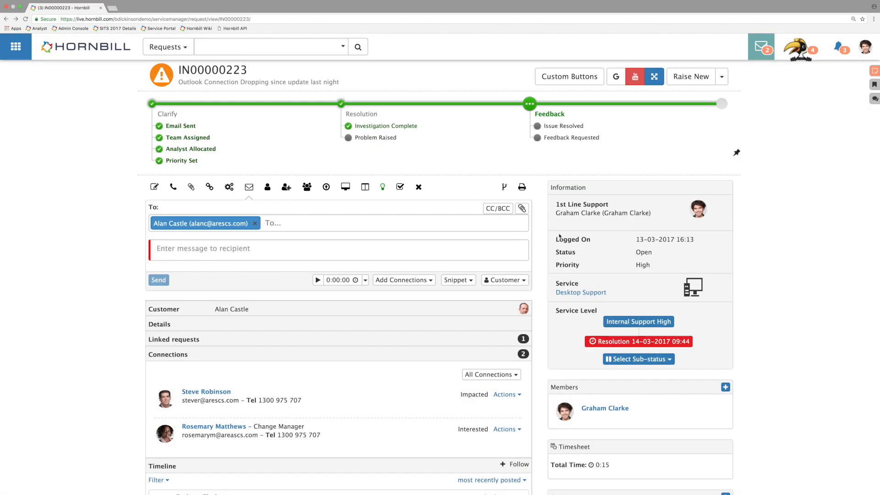
# Step: Insert the personal Webinar Example snippet into the email message and clear the inserted text
pyautogui.click(457, 280)
pyautogui.moveTo(447, 297)
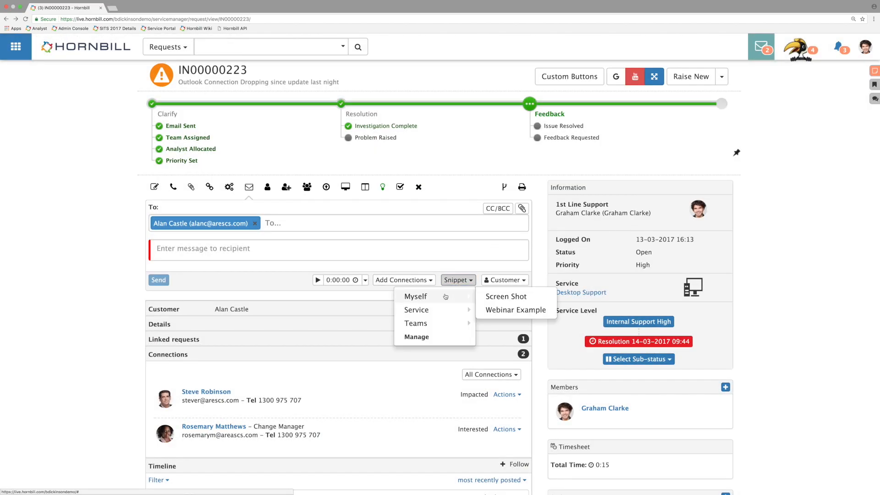
pyautogui.click(517, 310)
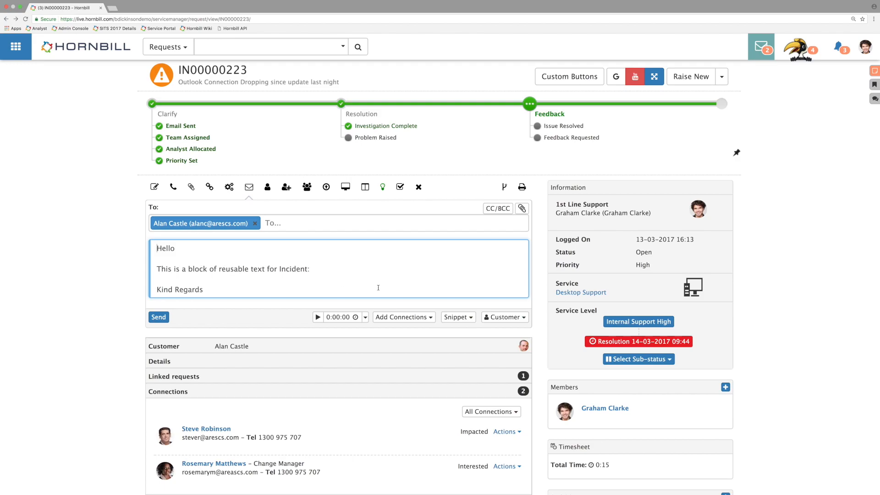
pyautogui.moveTo(374, 295); pyautogui.dragTo(116, 233)
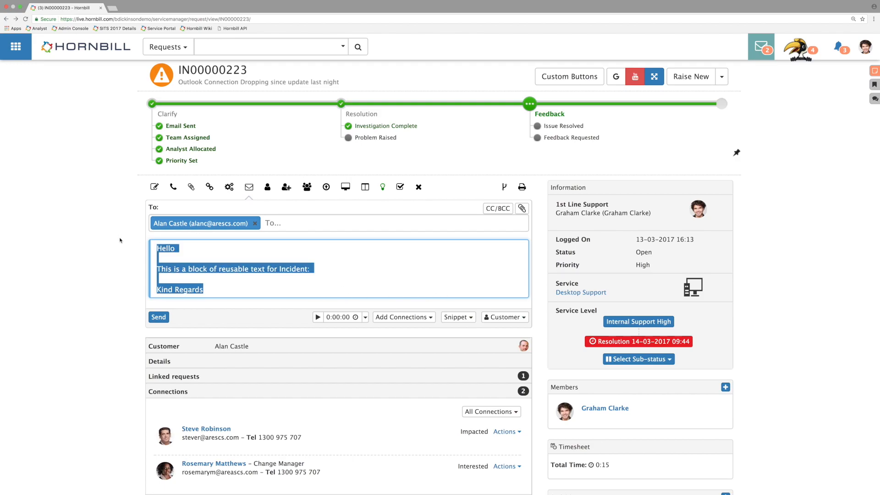
pyautogui.press('BackSpace')
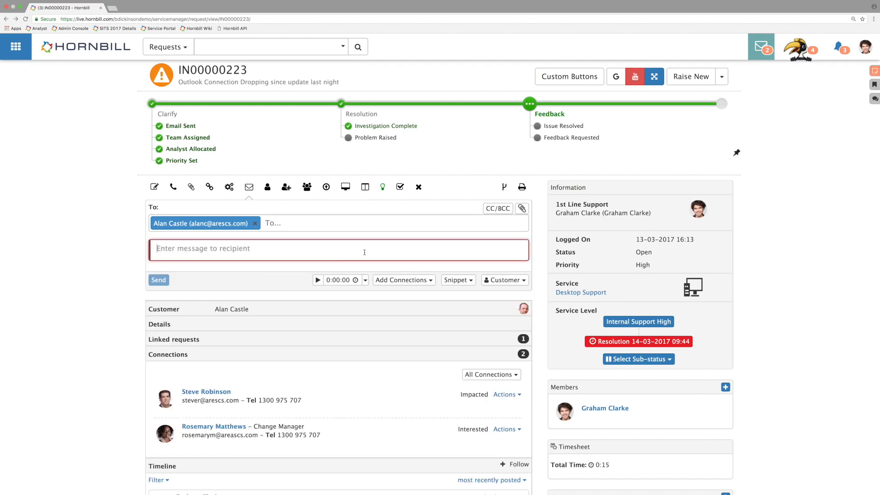
# Step: Open the Webinar Example snippet for editing and insert the Customer First Name variable after "Hello"
pyautogui.click(458, 280)
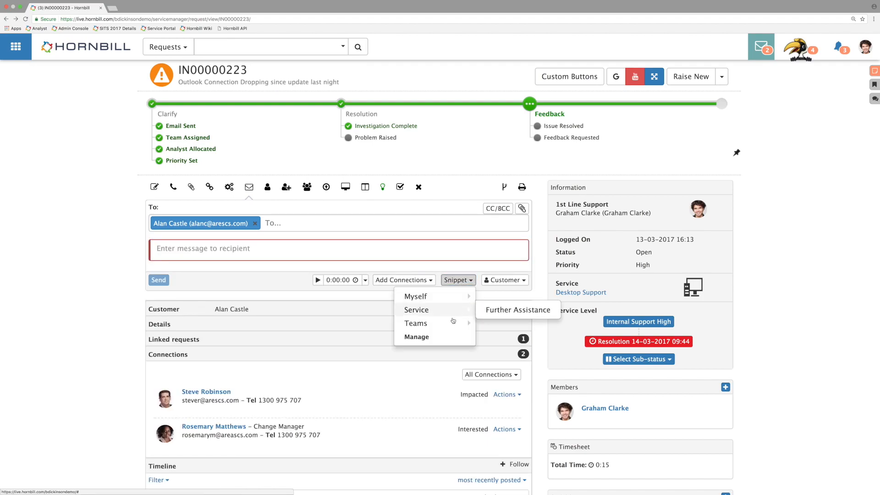
pyautogui.click(436, 338)
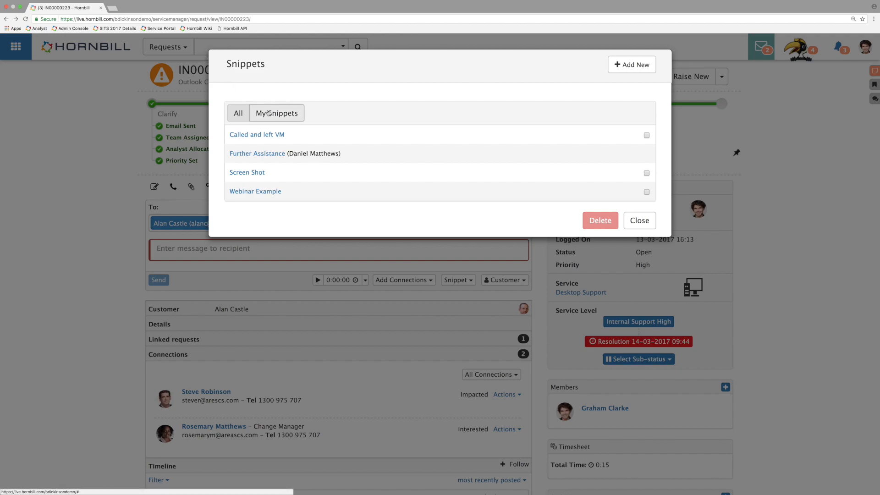
pyautogui.click(254, 193)
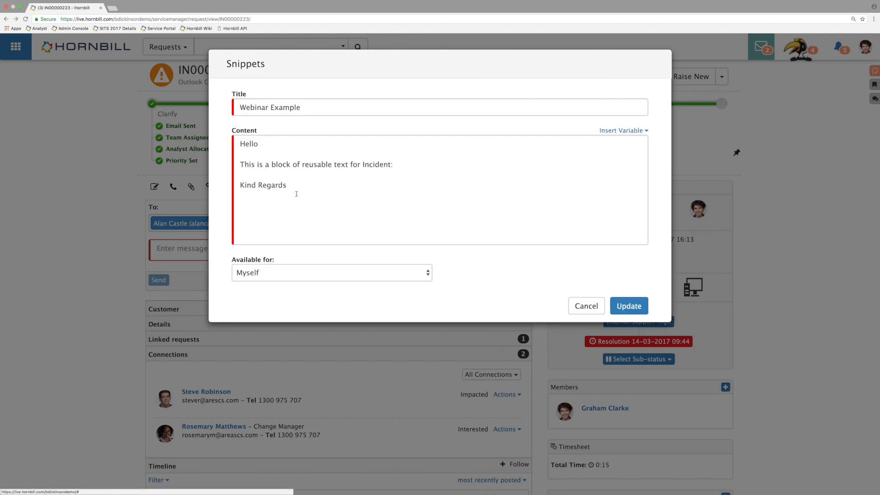
pyautogui.click(300, 142)
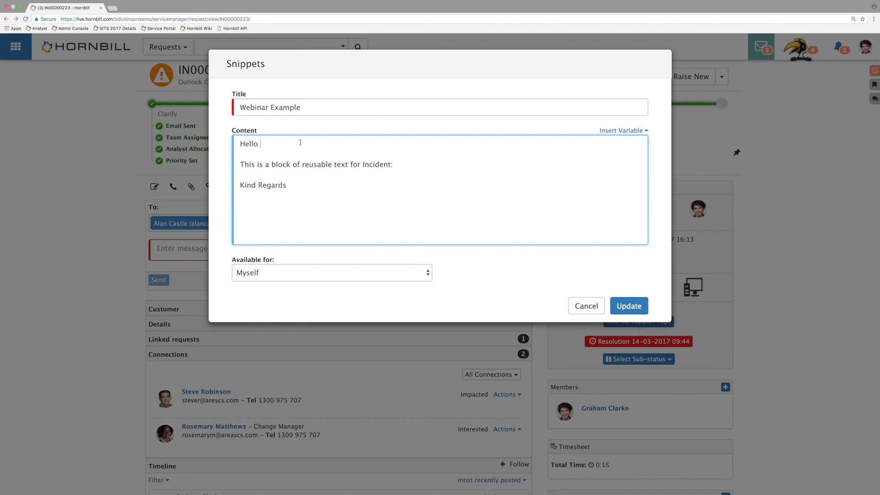
pyautogui.click(634, 131)
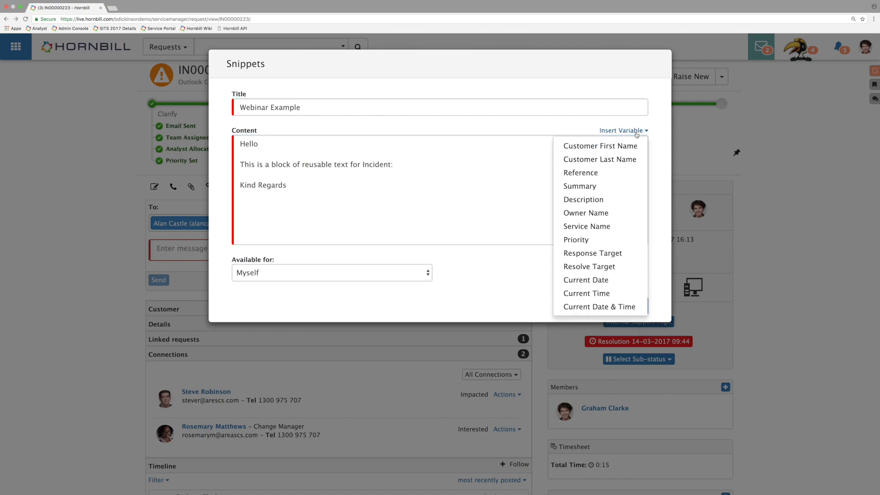
pyautogui.click(628, 146)
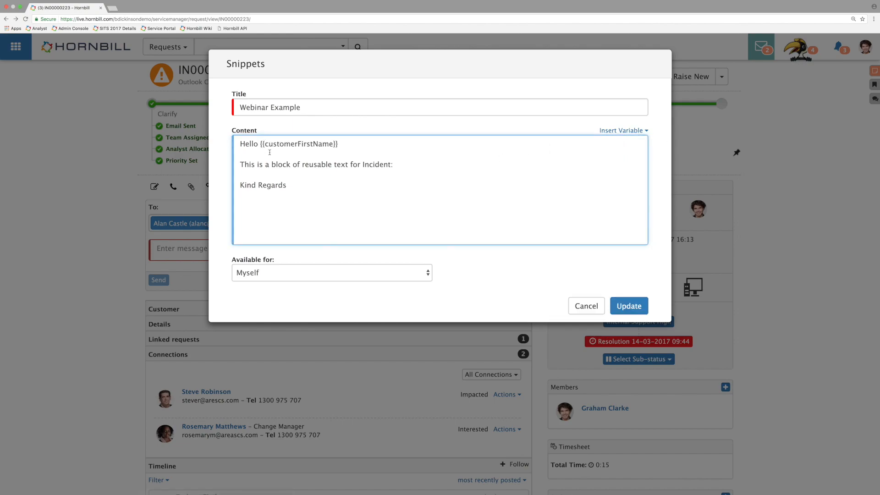
pyautogui.moveTo(261, 145); pyautogui.dragTo(338, 144)
pyautogui.click(347, 146)
# Step: Insert the Reference variable after "Incident:" and the Owner Name variable below "Kind Regards", and save the updated snippet
pyautogui.click(626, 131)
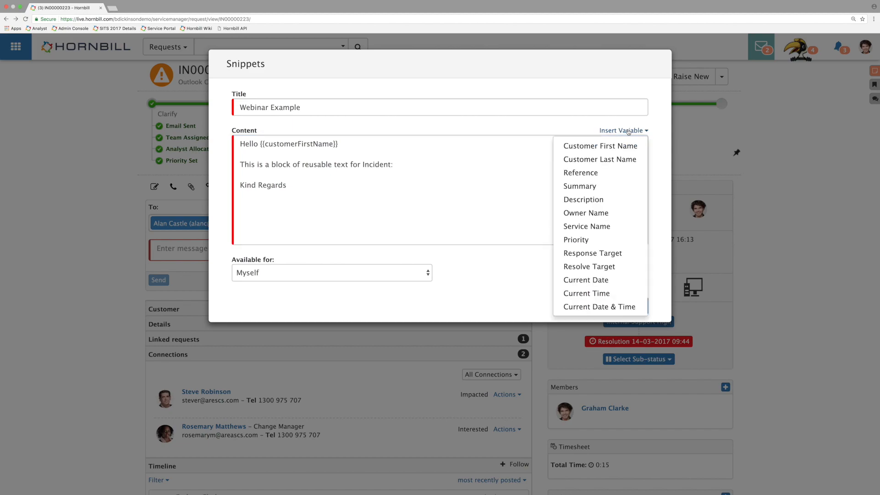
pyautogui.click(608, 173)
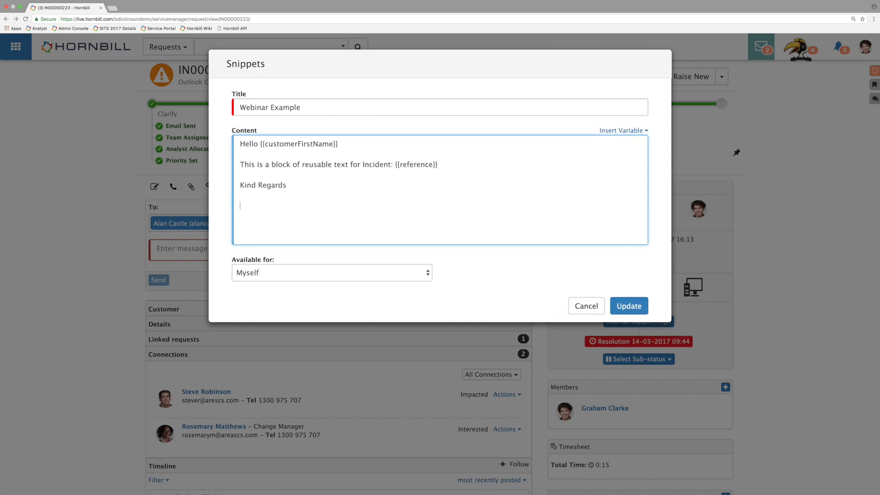
pyautogui.click(628, 131)
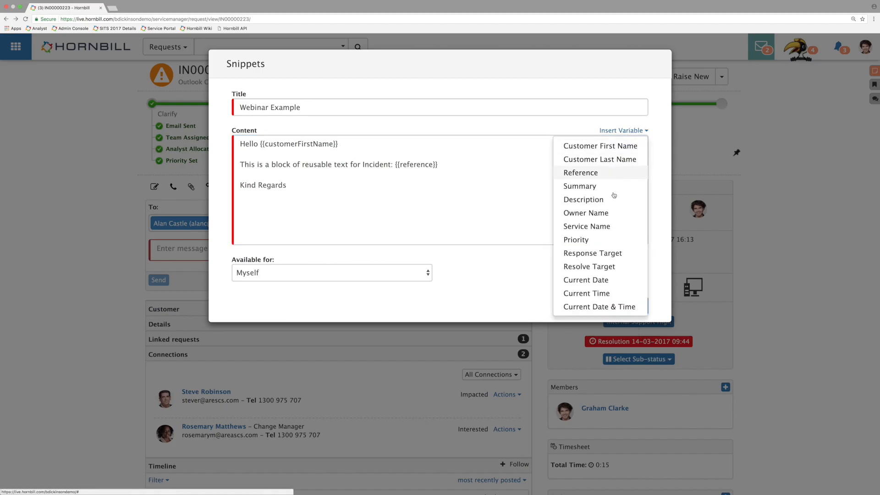
pyautogui.click(606, 213)
pyautogui.click(285, 185)
pyautogui.press('Return')
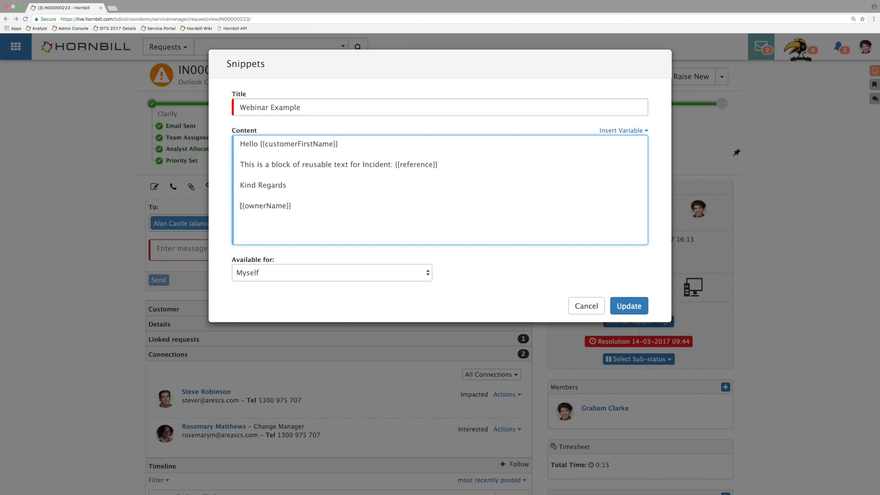
pyautogui.click(628, 306)
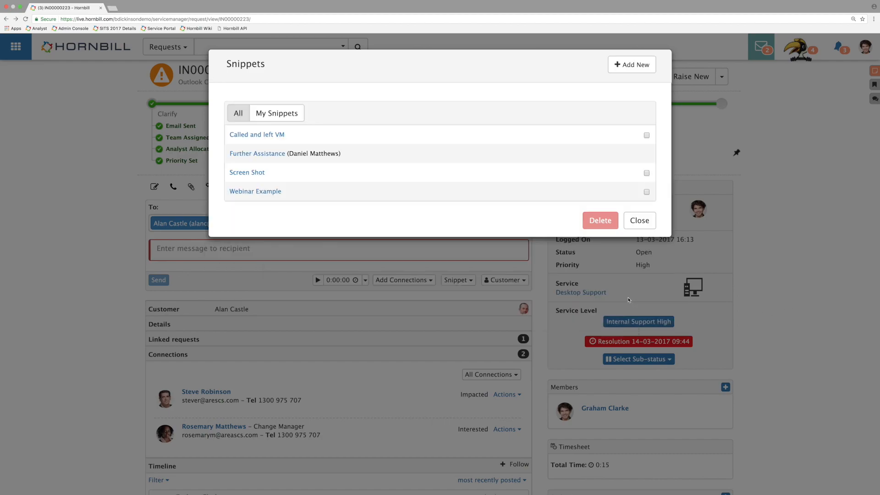
pyautogui.click(648, 224)
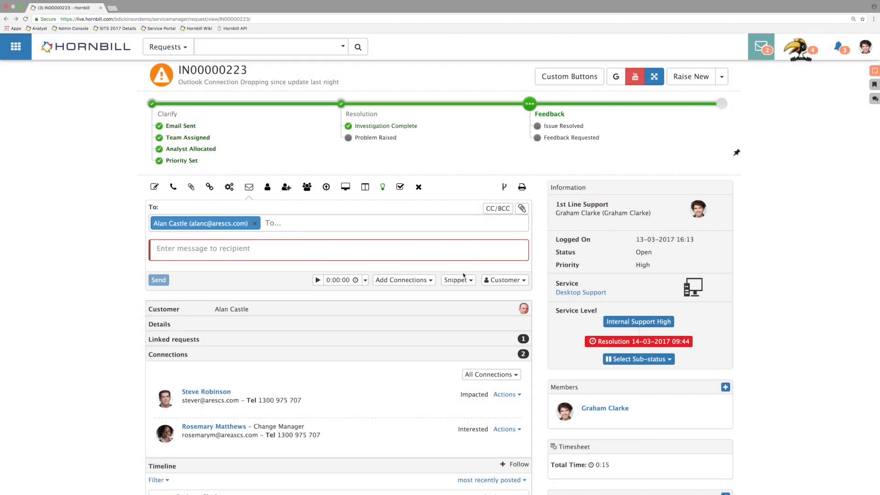
# Step: Insert the Webinar Example snippet into the email message and check the filled-in customer name, incident reference and owner name
pyautogui.click(457, 280)
pyautogui.moveTo(460, 297)
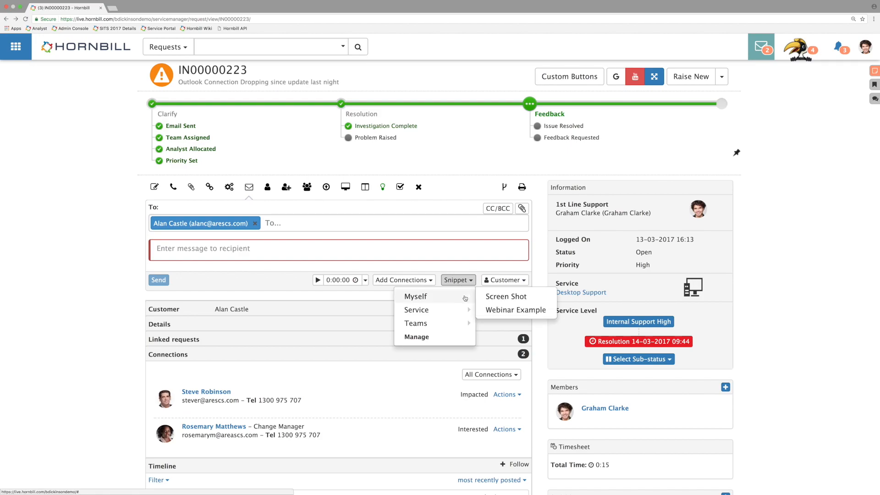
pyautogui.click(509, 310)
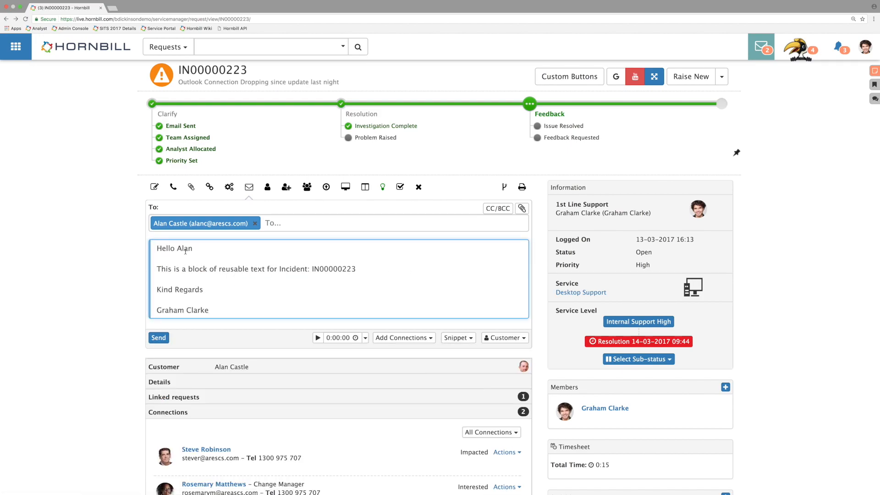
pyautogui.moveTo(179, 250); pyautogui.dragTo(206, 250)
pyautogui.doubleClick(341, 270)
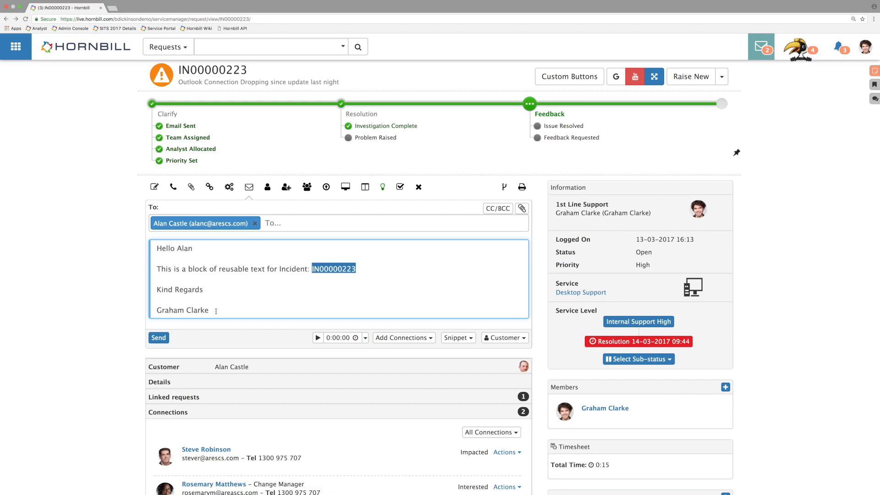
pyautogui.moveTo(215, 311); pyautogui.dragTo(156, 310)
pyautogui.click(198, 309)
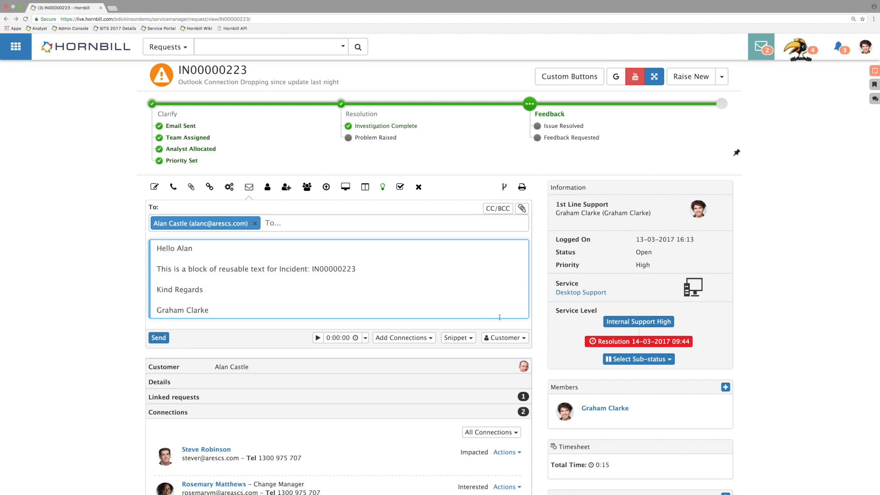
# Step: Reopen the Webinar Example snippet for editing and make it available for Teams
pyautogui.click(457, 337)
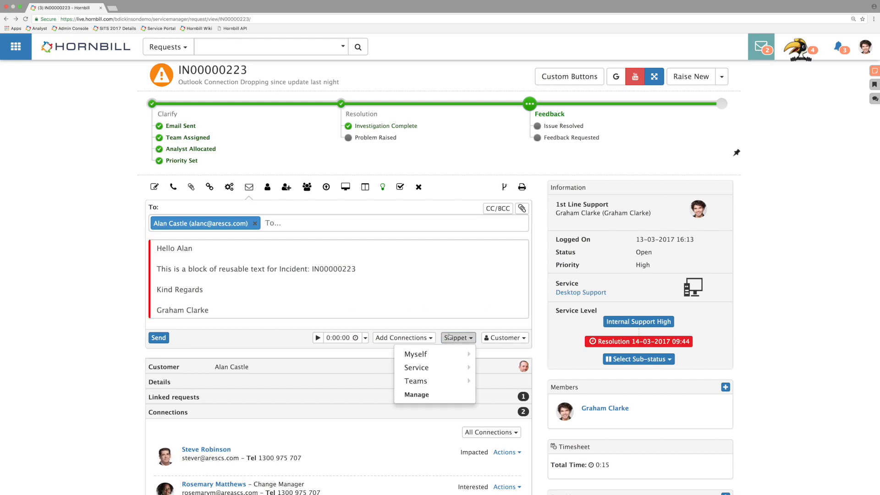
pyautogui.click(421, 396)
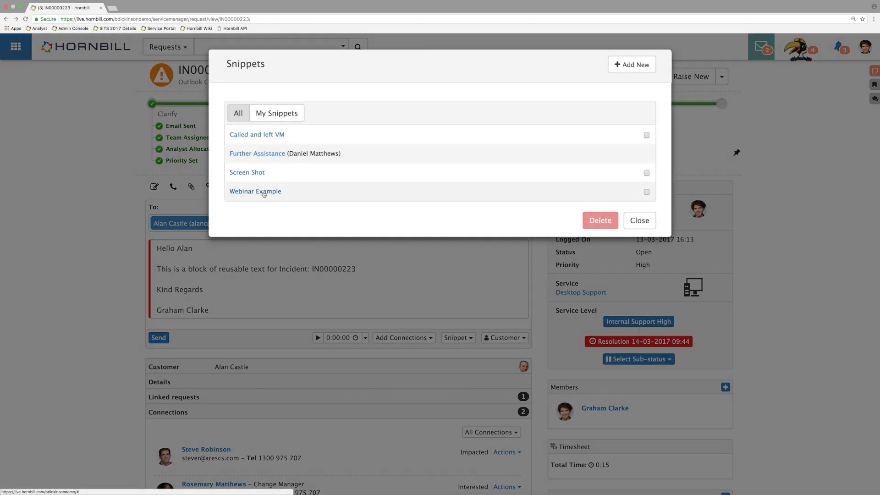
pyautogui.click(264, 193)
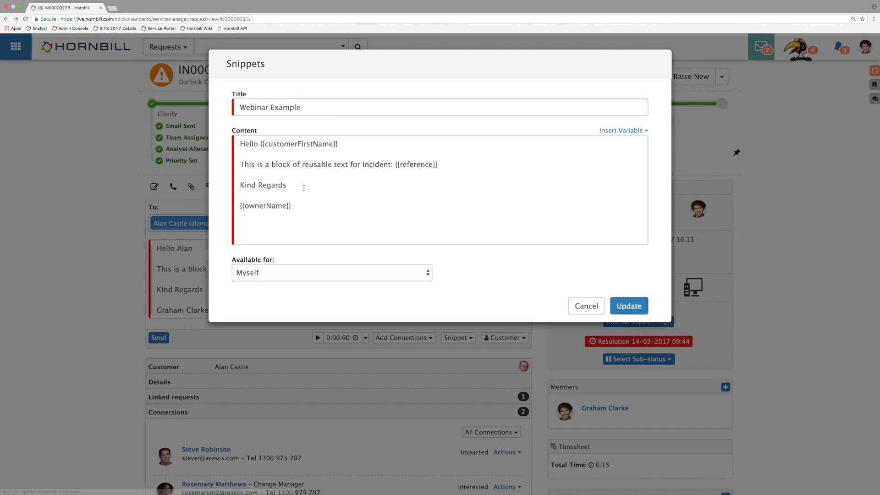
pyautogui.click(287, 271)
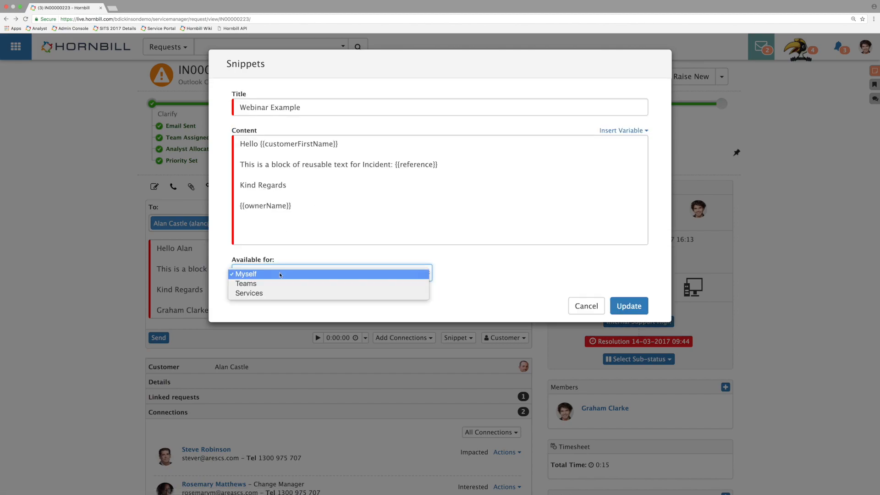
pyautogui.click(272, 285)
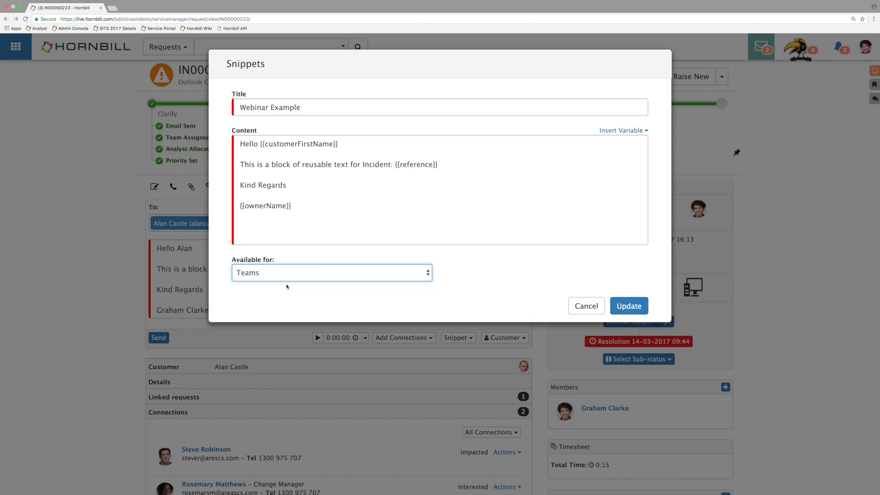
# Step: Share the Webinar Example snippet with the 1st Line Support team, save it and close the snippet manager
pyautogui.click(505, 277)
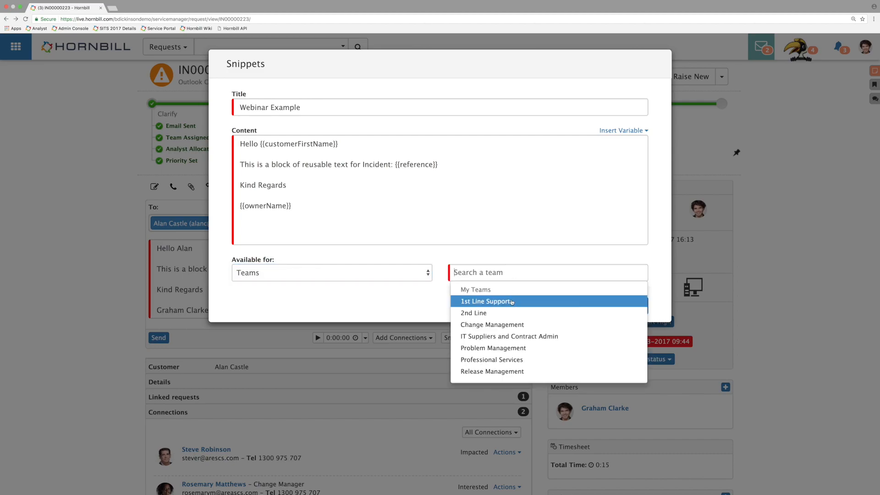
pyautogui.click(511, 301)
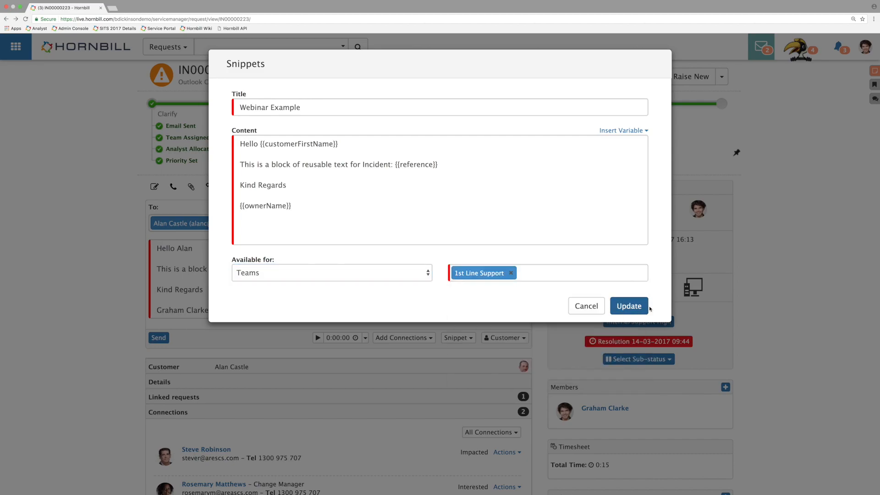
pyautogui.click(632, 305)
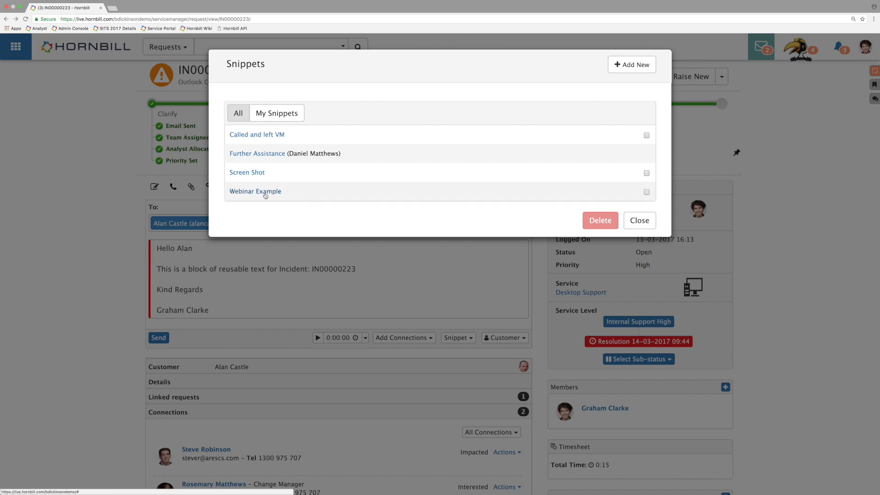
pyautogui.click(652, 226)
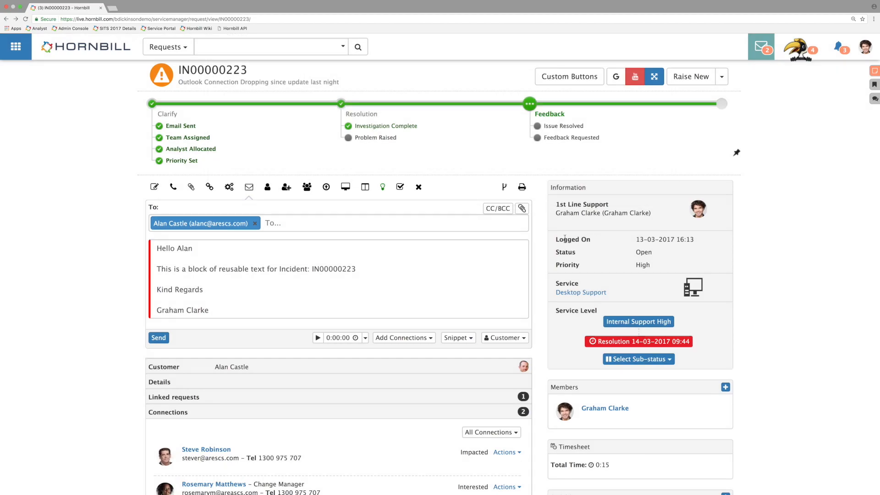
# Step: Insert the Webinar Example snippet from the Teams snippets into the email message
pyautogui.click(457, 337)
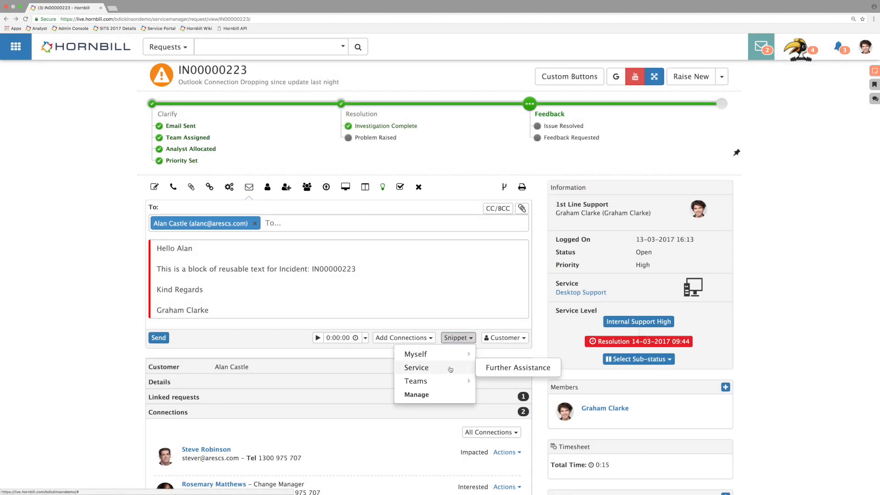
pyautogui.moveTo(448, 385)
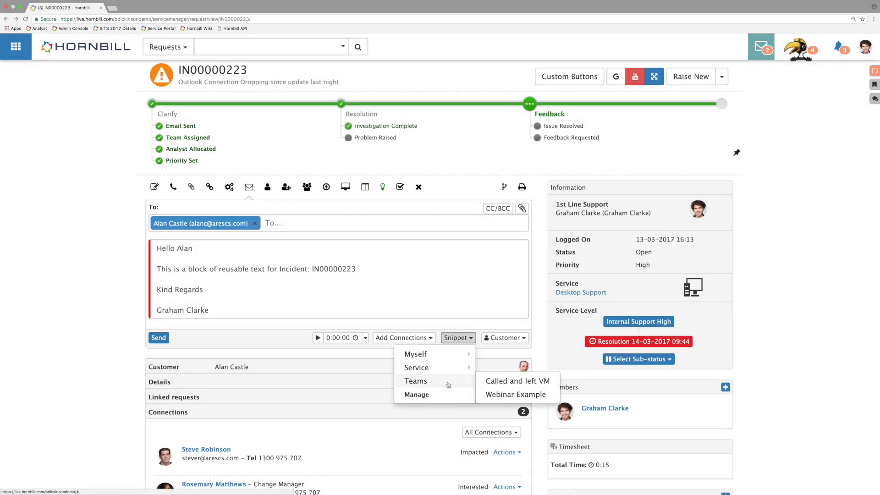
pyautogui.click(498, 395)
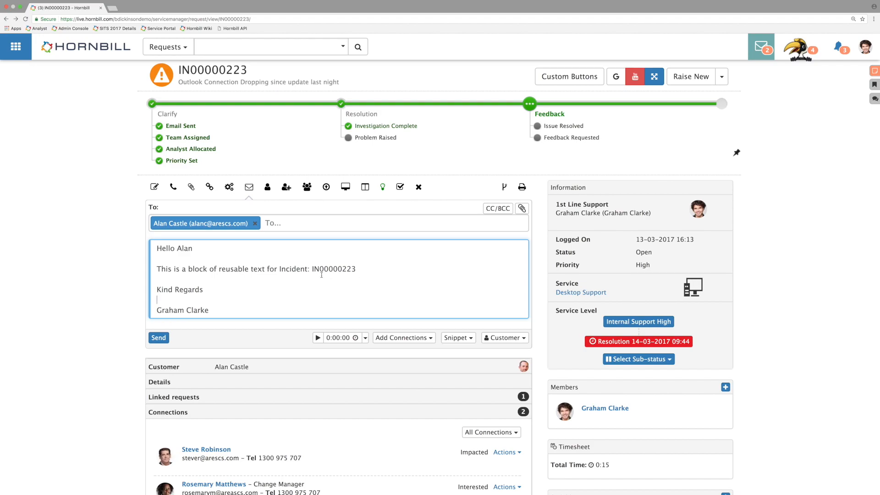
# Step: Link the Home Working service to the incident with the Impacted relationship
pyautogui.click(232, 193)
pyautogui.click(227, 213)
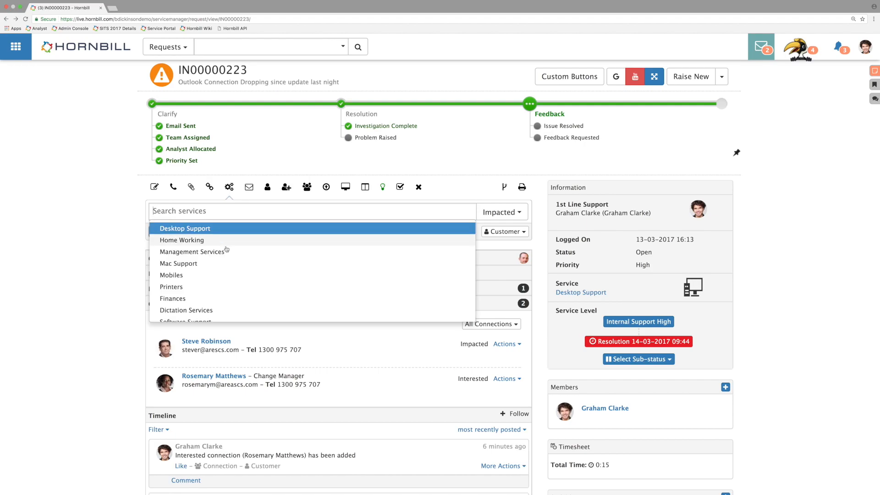
pyautogui.click(199, 243)
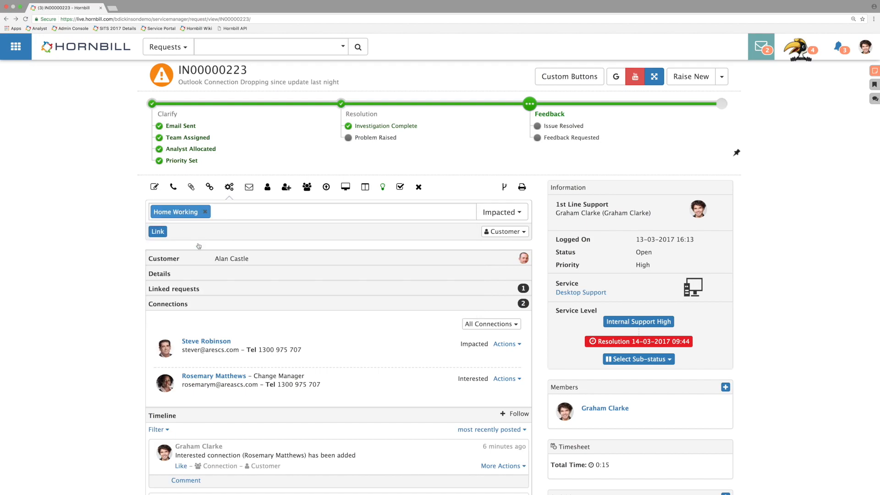
pyautogui.click(512, 213)
pyautogui.click(513, 214)
pyautogui.click(513, 214)
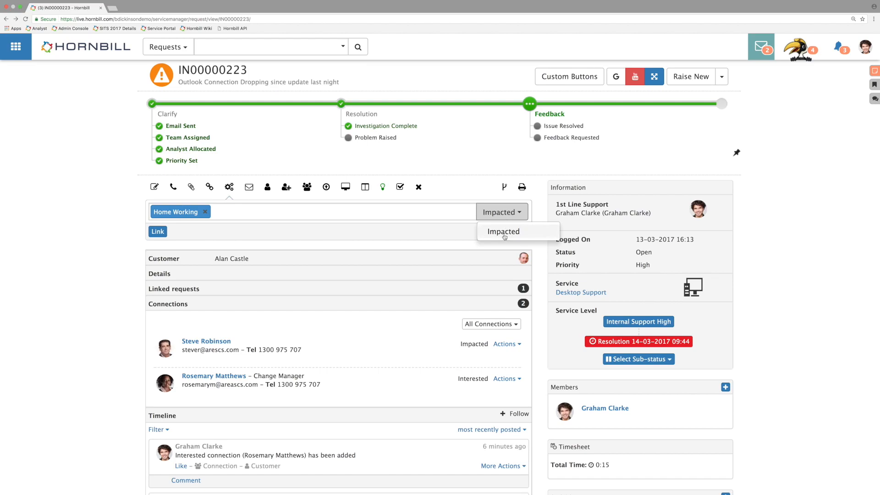
pyautogui.click(504, 232)
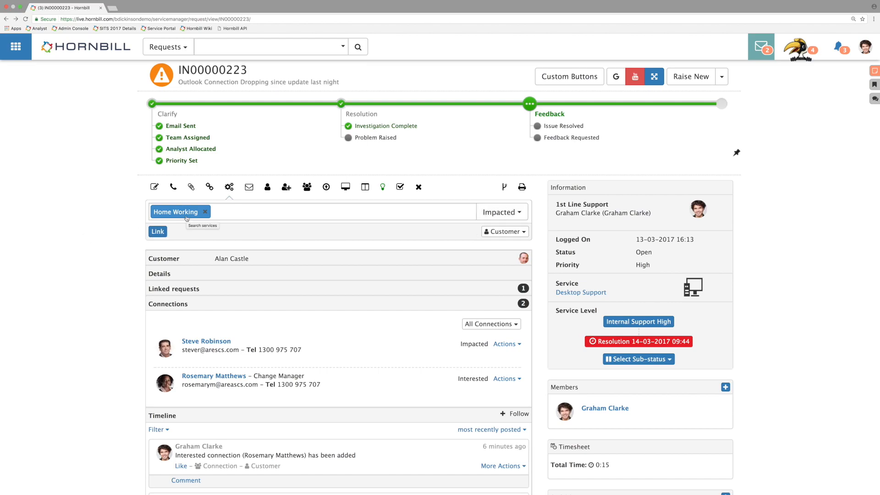
pyautogui.click(162, 232)
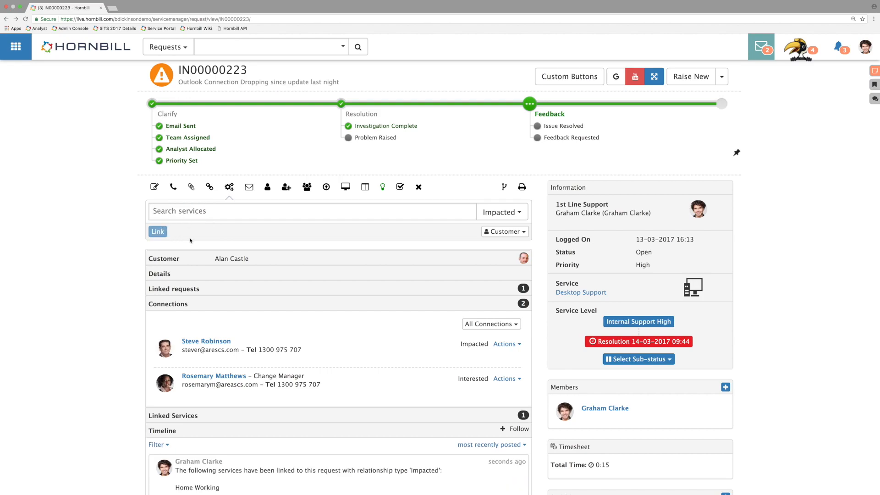
# Step: Expand the incident's Linked Services section and examine the linked service and the other services available to link
pyautogui.click(323, 416)
pyautogui.scroll(-1, 321, 412)
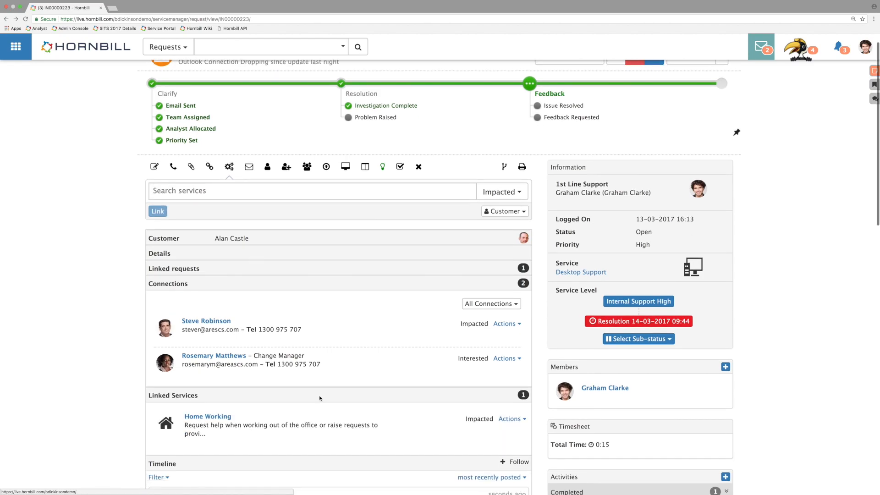
pyautogui.scroll(-2, 320, 398)
pyautogui.scroll(2, 246, 390)
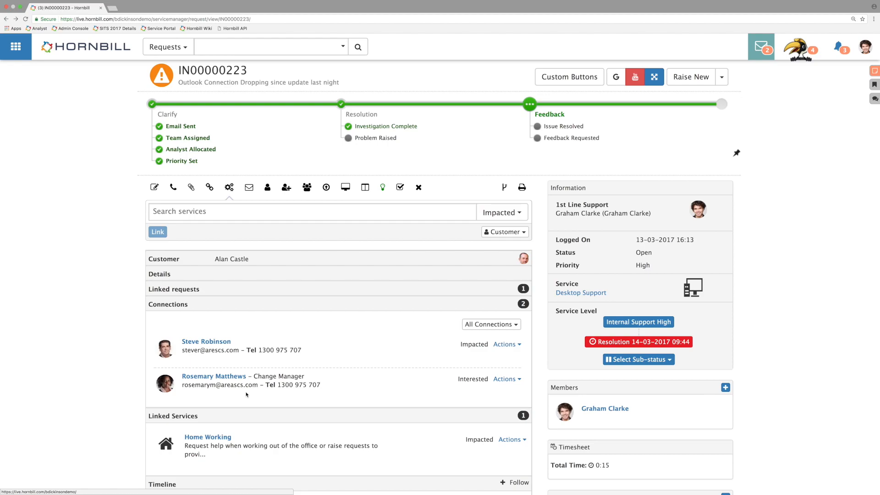
pyautogui.click(305, 211)
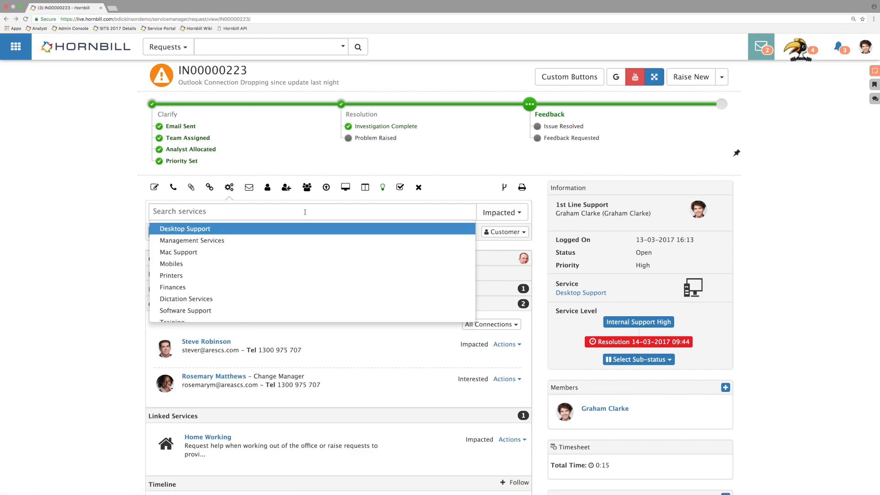
pyautogui.click(59, 225)
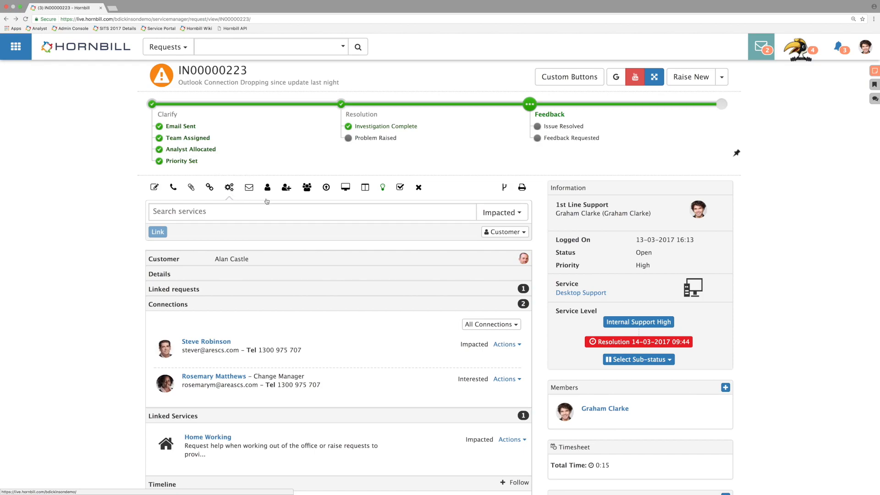
# Step: Display the incident's suggested solutions and expand its linked requests to compare the related problem
pyautogui.click(383, 190)
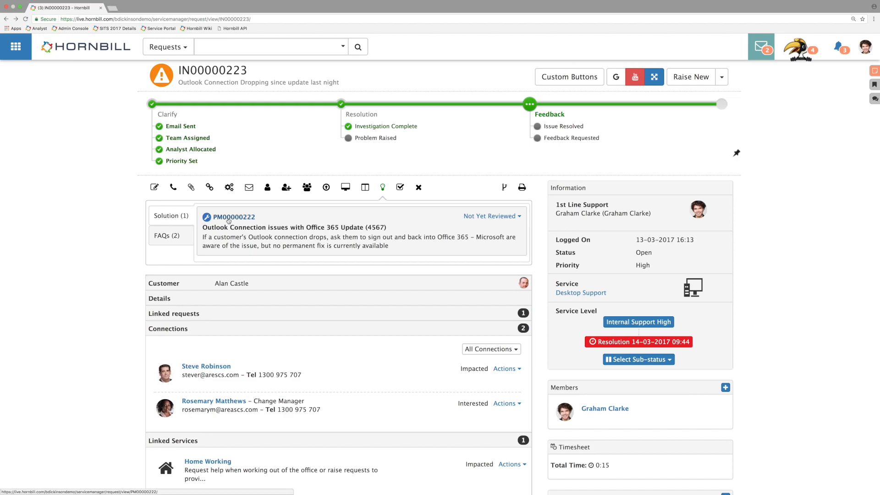
pyautogui.click(186, 314)
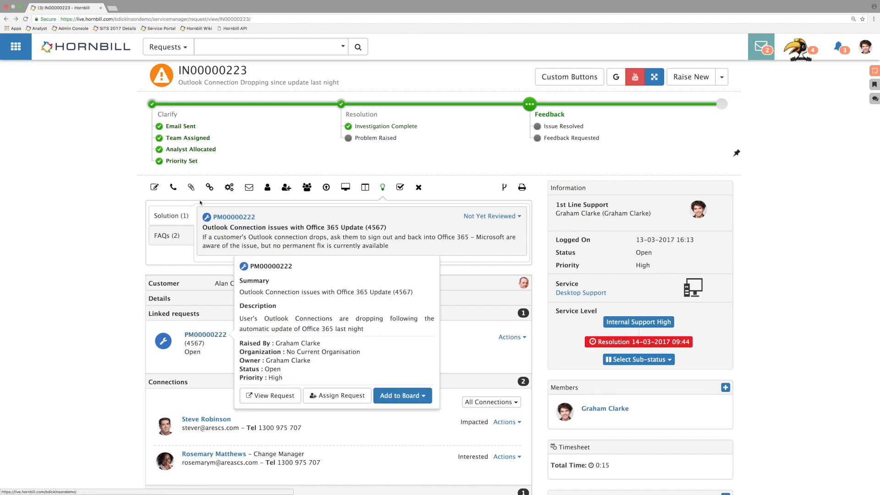
# Step: Search for requests to link using "vpn" and show the type, status, owner, customer and service filters
pyautogui.click(209, 188)
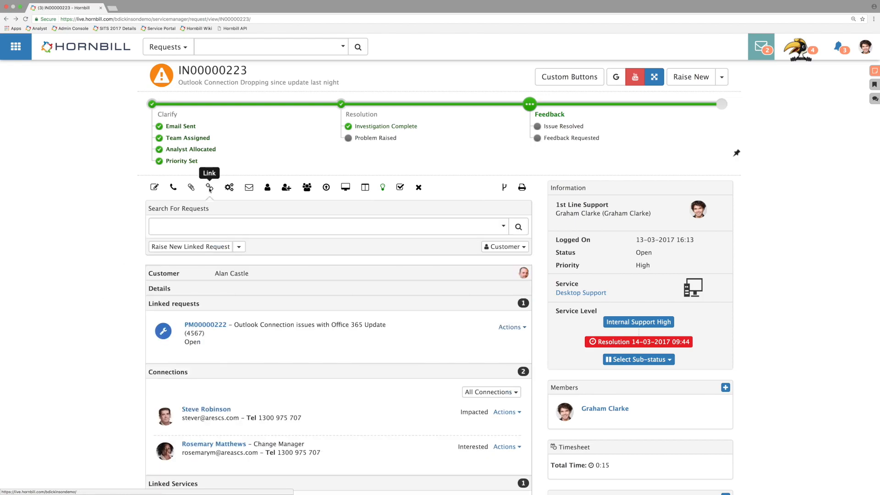
pyautogui.click(208, 227)
pyautogui.write('vpn')
pyautogui.press('Return')
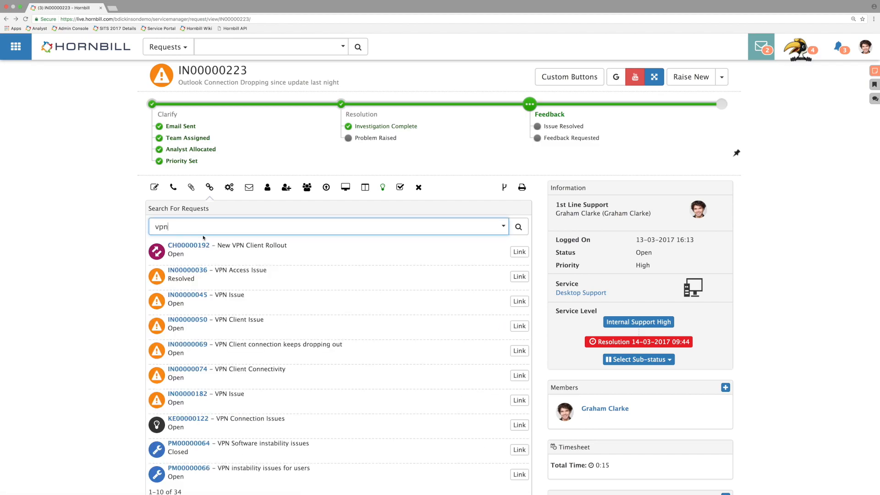
pyautogui.scroll(-3, 318, 318)
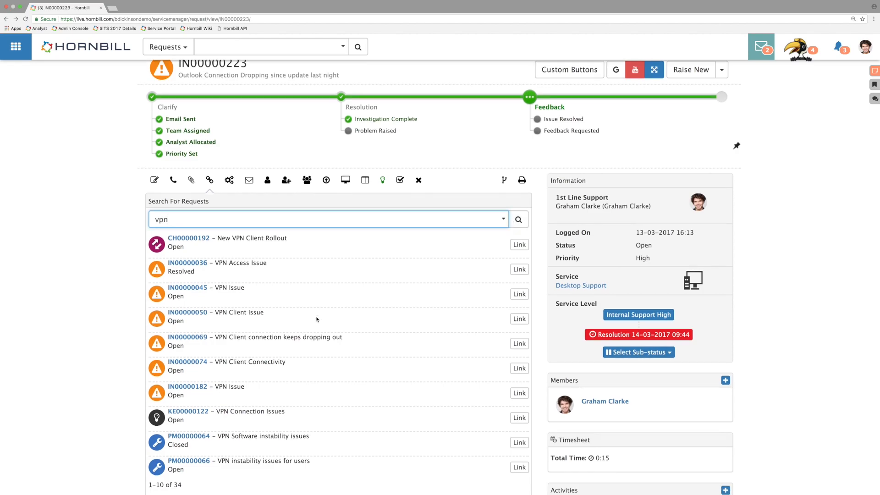
pyautogui.scroll(3, 310, 317)
pyautogui.click(502, 218)
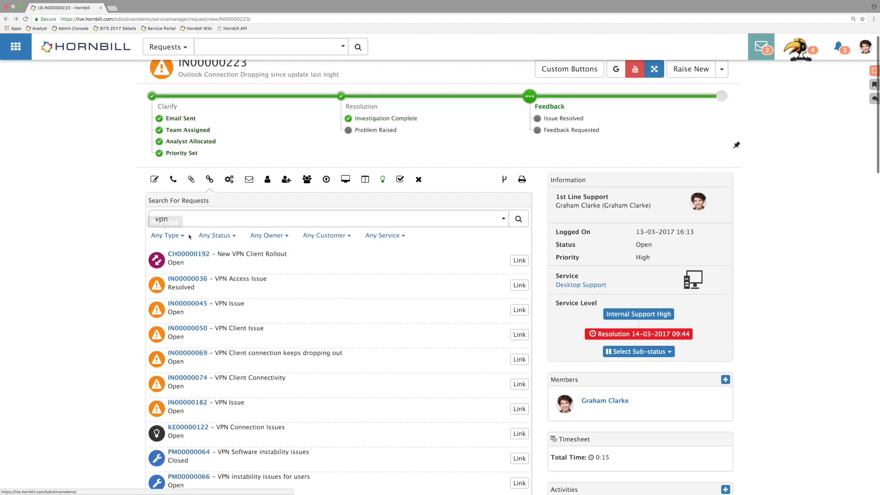
pyautogui.click(219, 235)
pyautogui.click(220, 238)
# Step: Copy the reference PM00000064 from the results and search for that exact request in place of "vpn"
pyautogui.moveTo(194, 219); pyautogui.dragTo(154, 219)
pyautogui.moveTo(211, 454); pyautogui.dragTo(169, 455)
pyautogui.press('super+c')
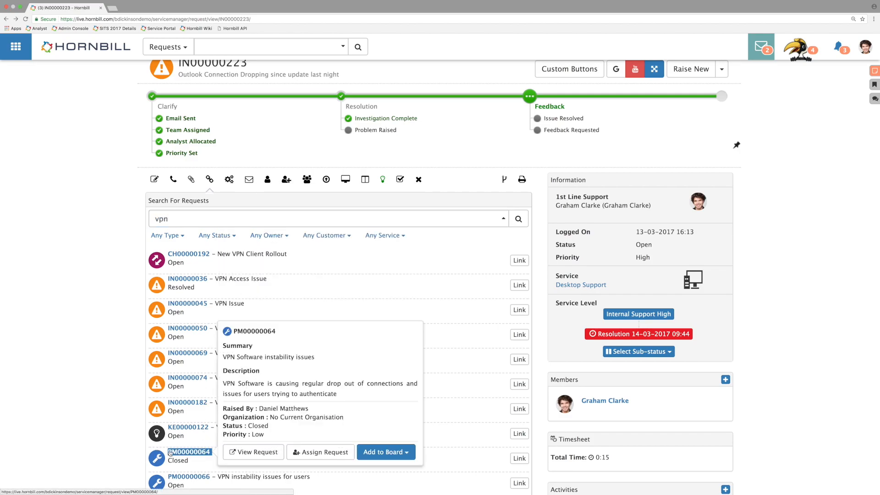
pyautogui.moveTo(171, 219); pyautogui.dragTo(139, 214)
pyautogui.press('super+v')
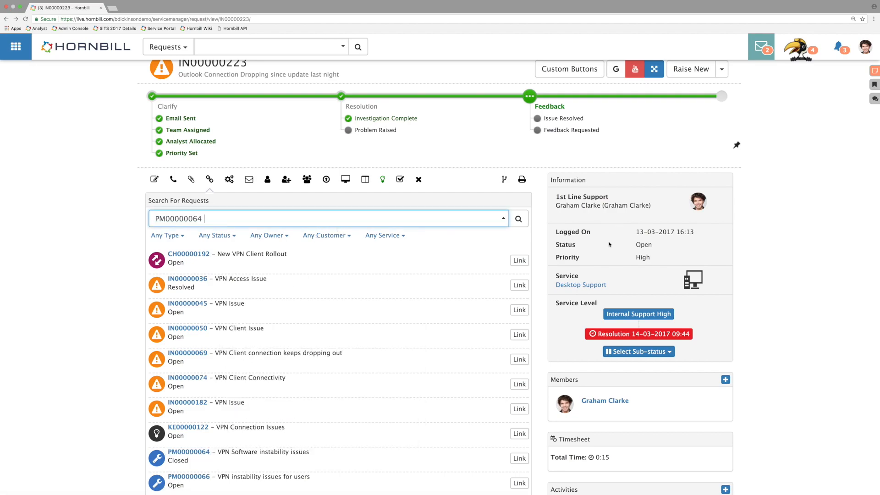
pyautogui.press('Return')
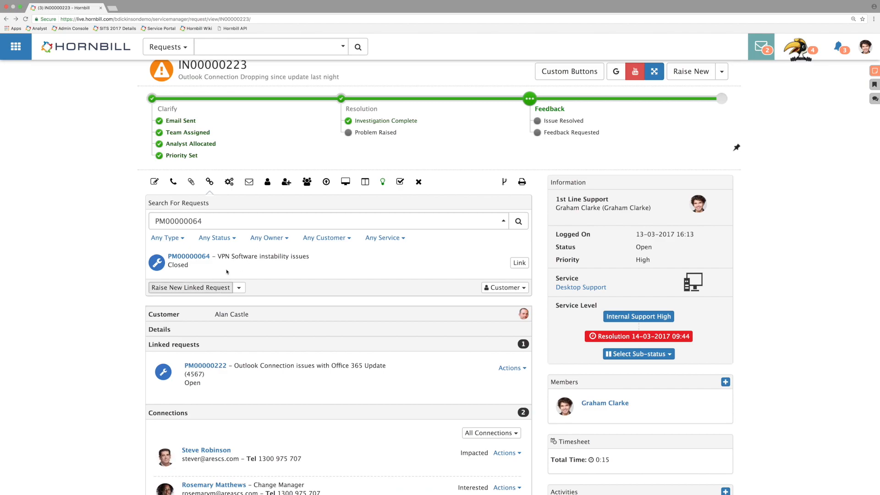
# Step: Open the linked problem PM00000222 to examine its workaround, and return to the incident
pyautogui.click(382, 182)
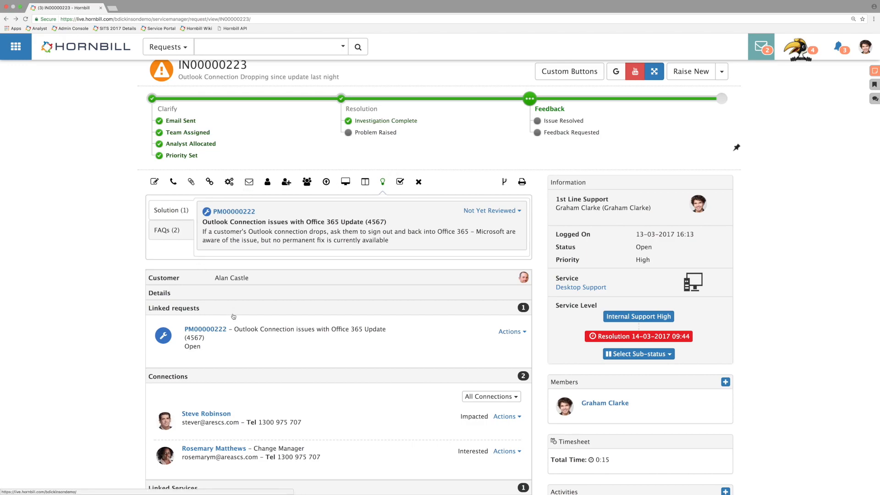
pyautogui.moveTo(217, 333)
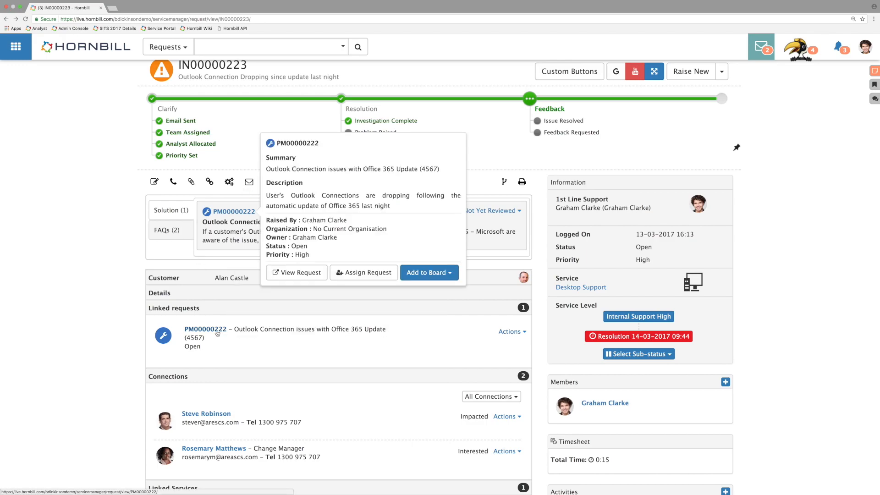
pyautogui.click(217, 333)
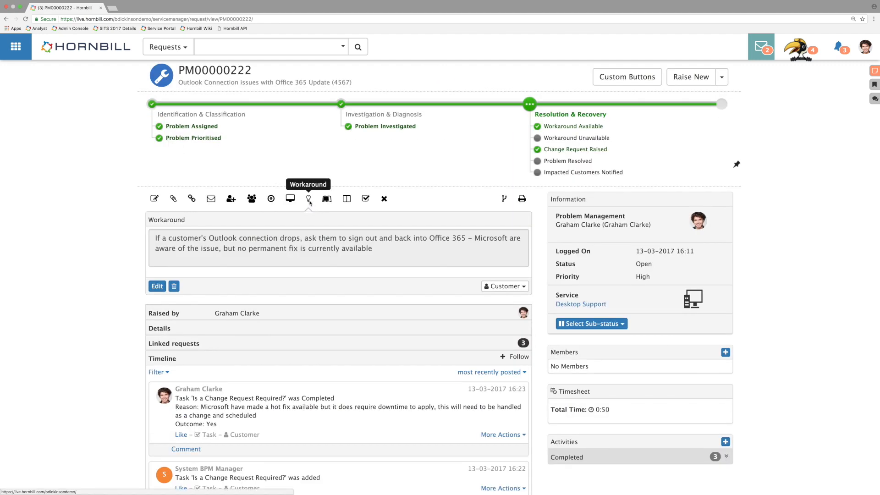
pyautogui.click(6, 20)
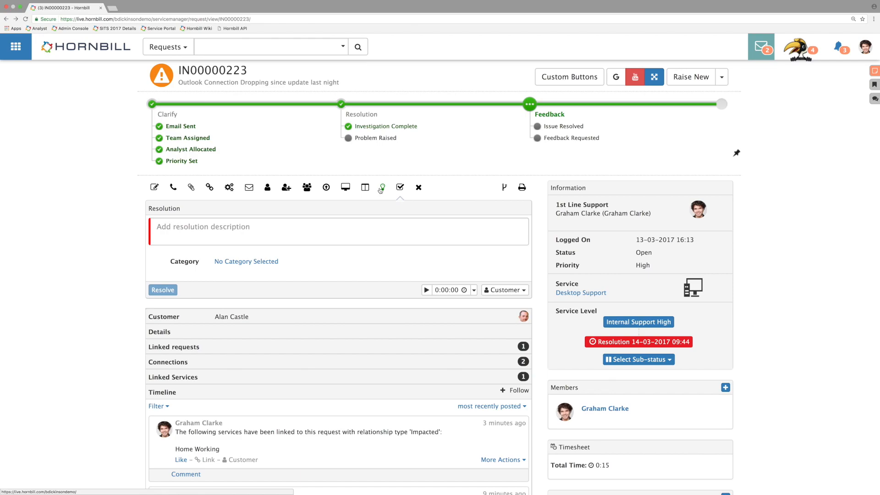
# Step: Review the suggested workaround for the Outlook connection issues and mark it as Not the Solution
pyautogui.click(382, 189)
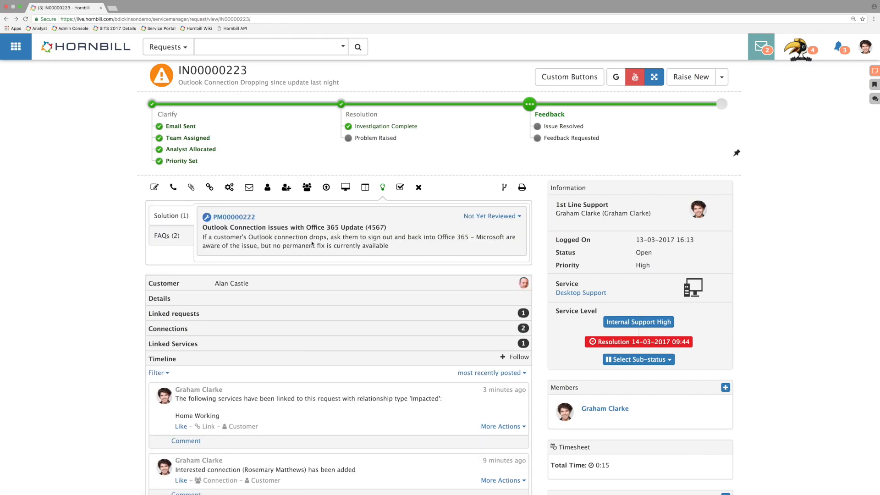
pyautogui.moveTo(389, 247); pyautogui.dragTo(215, 228)
pyautogui.click(471, 240)
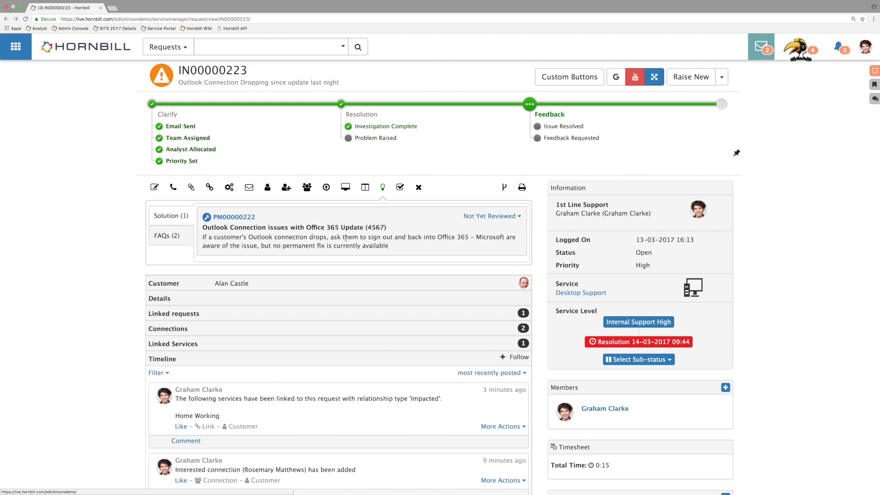
pyautogui.click(497, 218)
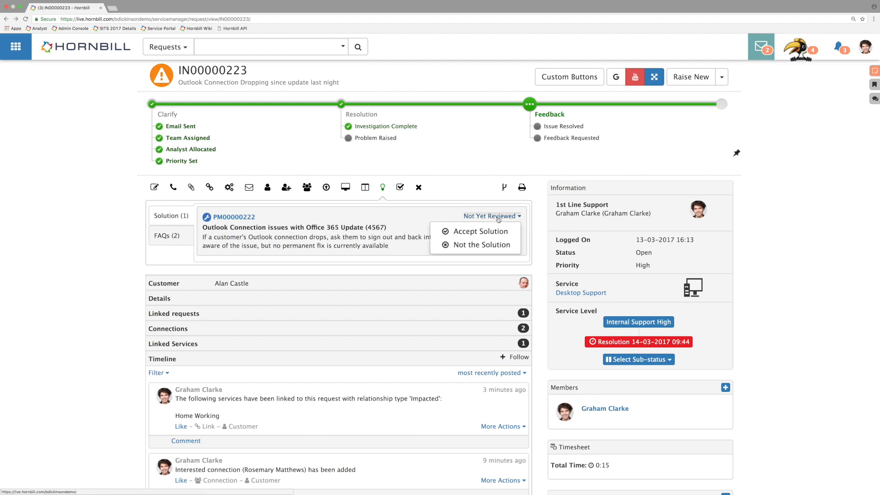
pyautogui.click(494, 245)
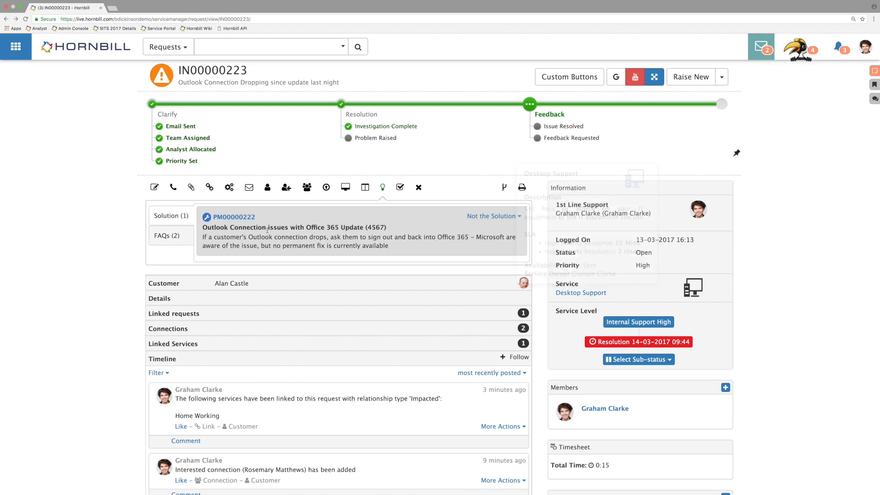
# Step: Show the suggested FAQs and expand "How to view a shared calendar in Outlook"
pyautogui.click(180, 237)
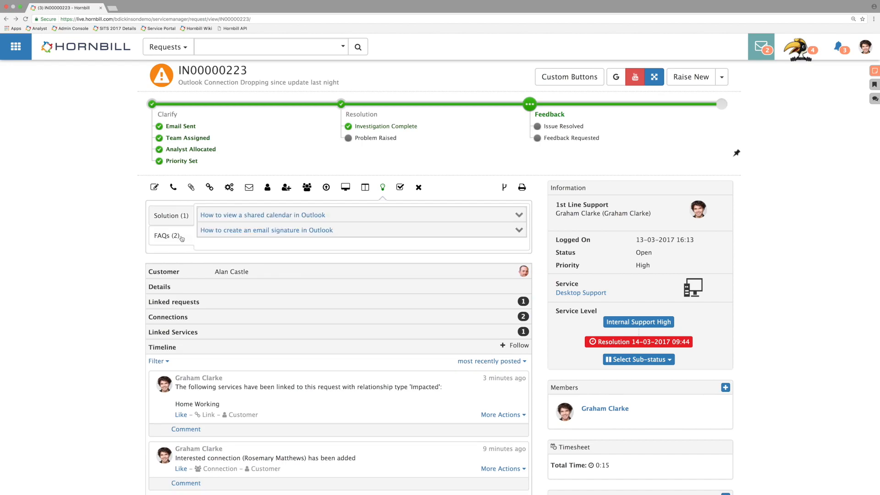
pyautogui.click(276, 216)
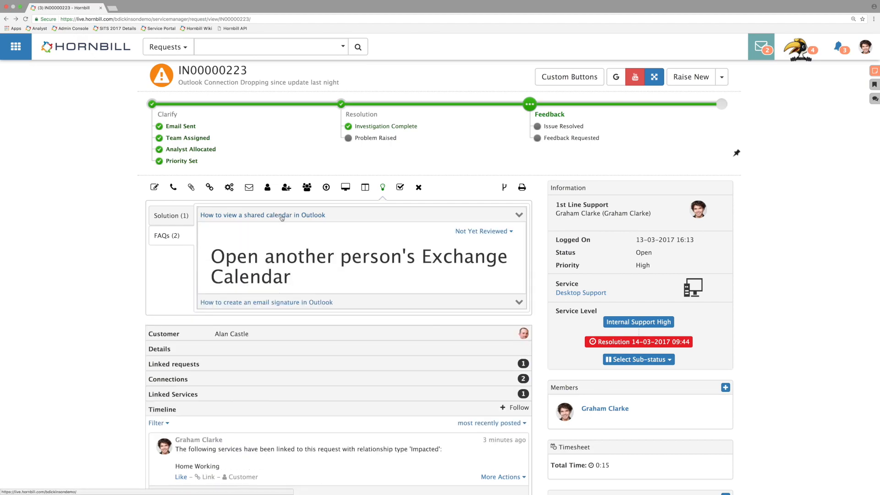
# Step: Review the full "How to view a shared calendar in Outlook" FAQ and mark it as Not the Solution
pyautogui.click(512, 316)
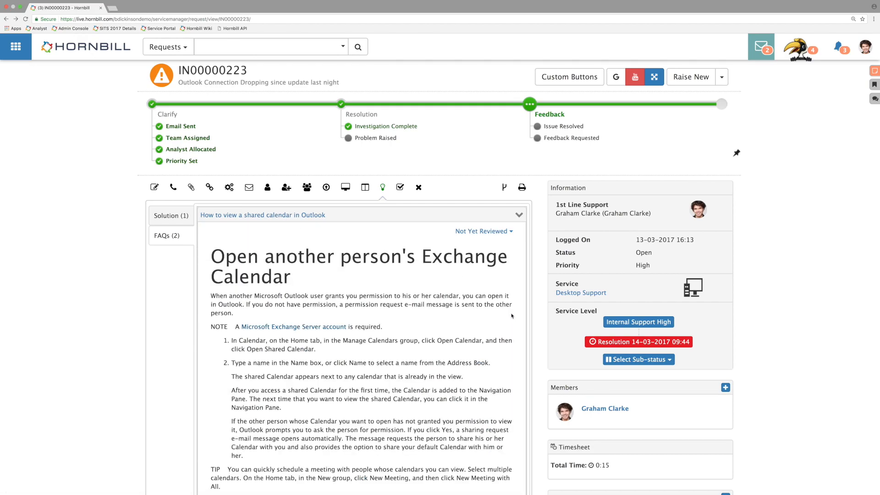
pyautogui.scroll(-5, 362, 280)
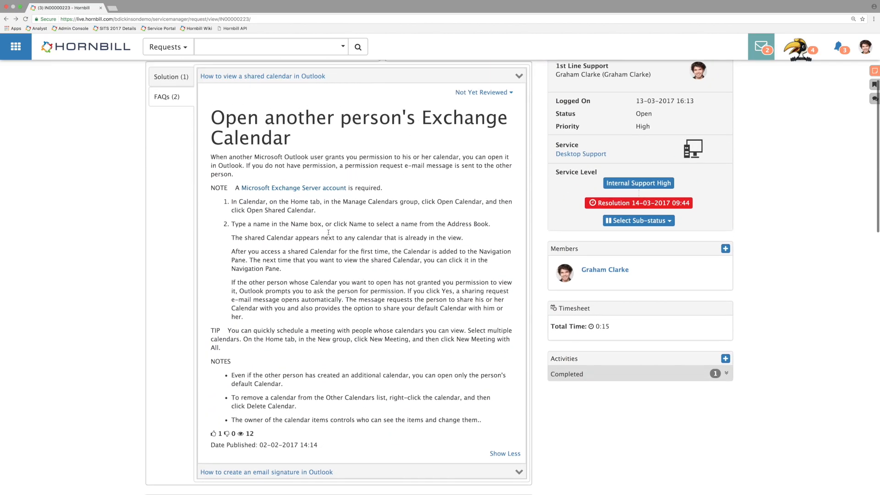
pyautogui.scroll(-5, 414, 161)
pyautogui.scroll(5, 413, 197)
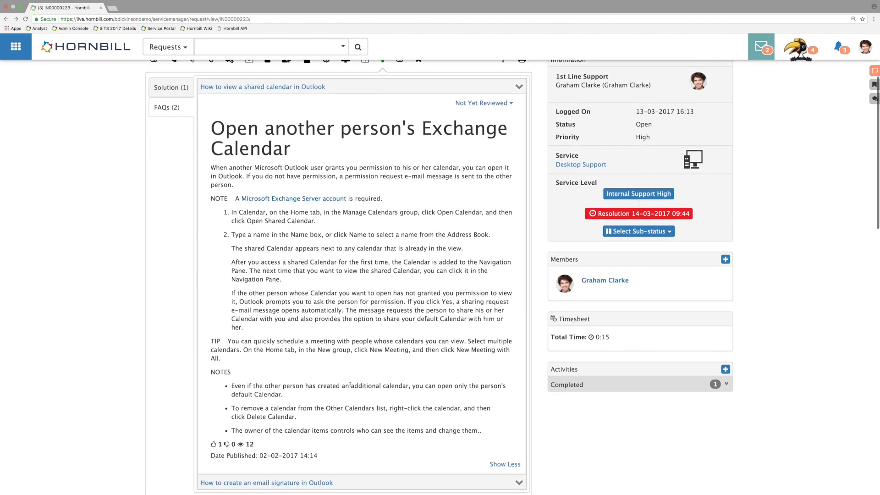
pyautogui.scroll(2, 362, 216)
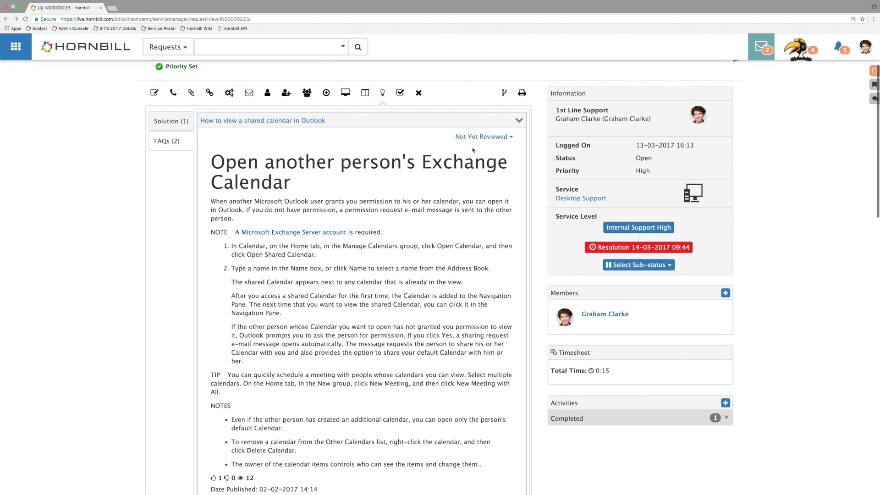
pyautogui.click(489, 136)
pyautogui.click(474, 166)
# Step: Collapse the shared calendar FAQ and read the full "How to create an email signature in Outlook" FAQ
pyautogui.click(275, 121)
pyautogui.click(291, 137)
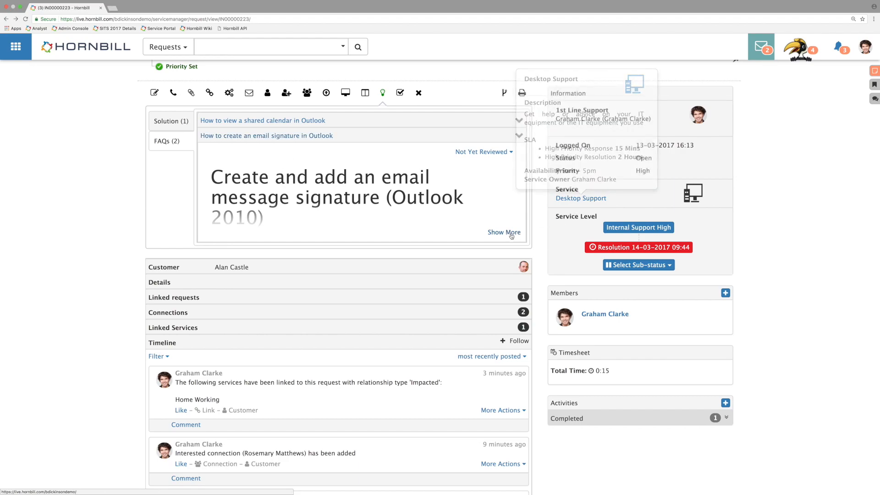
pyautogui.click(505, 233)
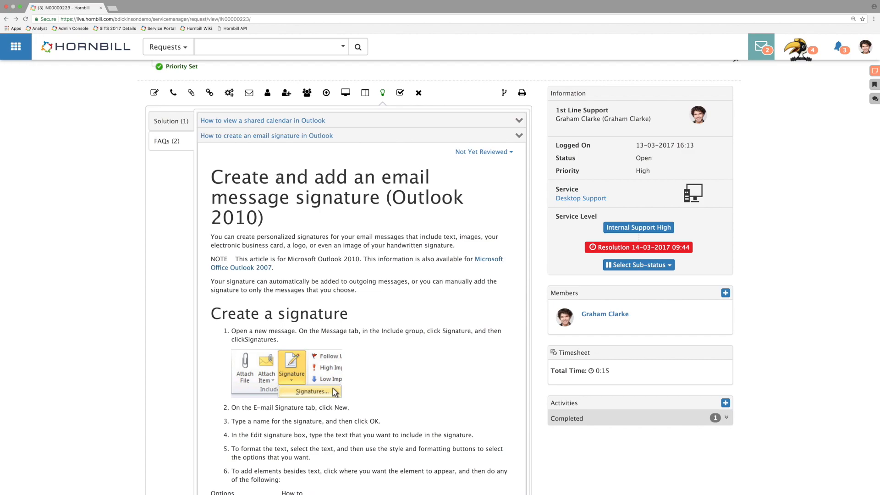
pyautogui.scroll(-7, 322, 177)
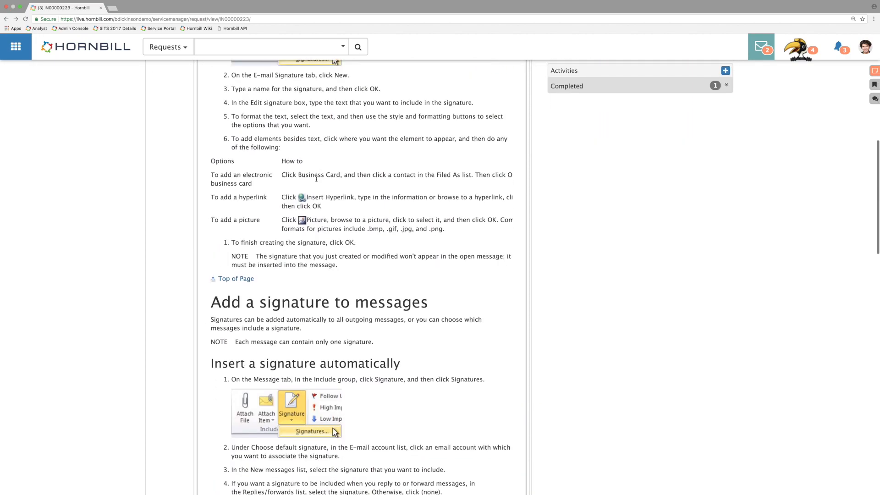
pyautogui.scroll(3, 315, 179)
pyautogui.scroll(5, 312, 181)
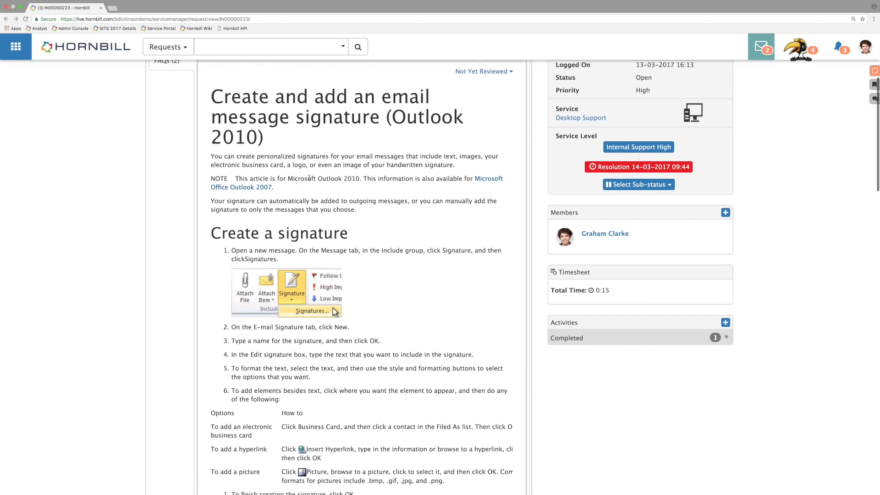
# Step: Accept the email signature FAQ as the solution and resolve the incident with its text as the resolution
pyautogui.click(494, 145)
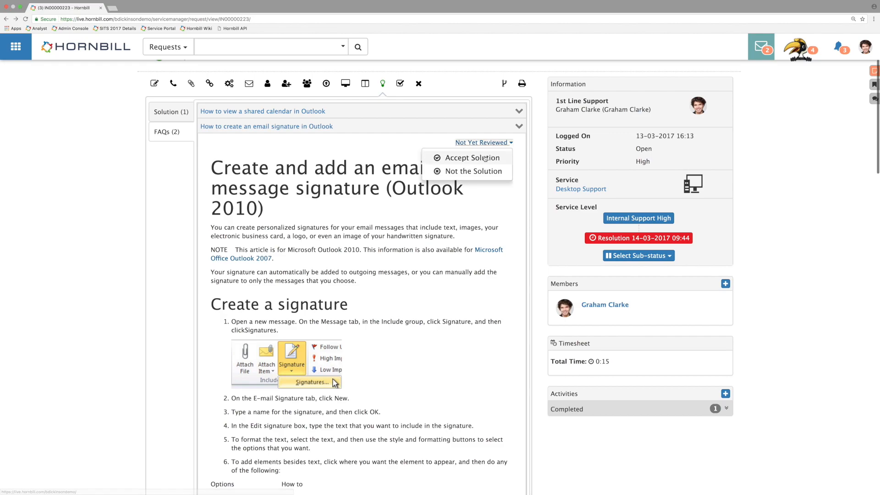
pyautogui.click(485, 159)
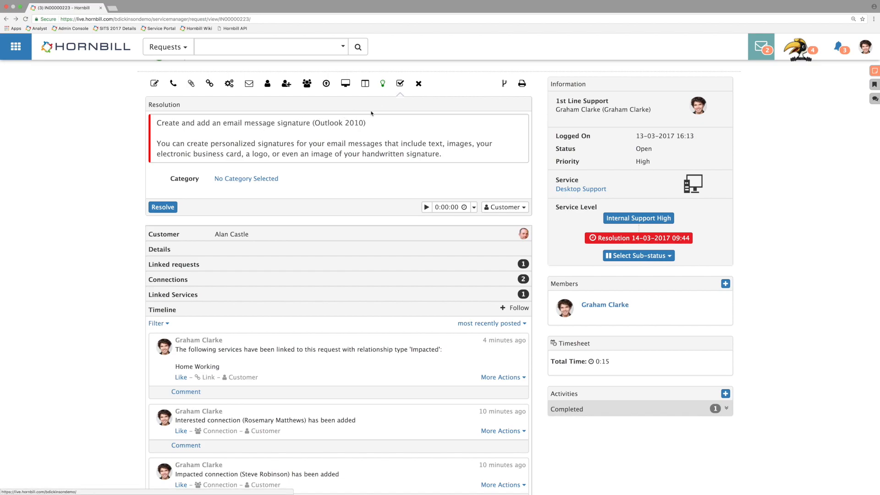
pyautogui.click(246, 143)
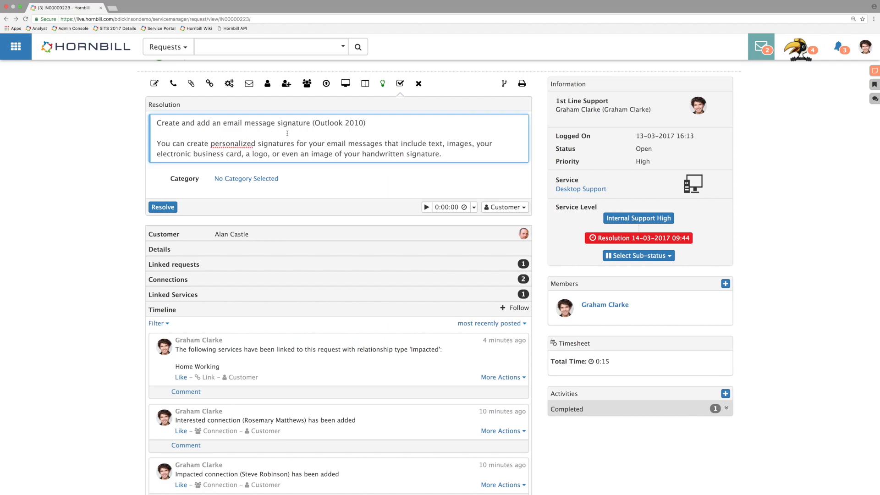
pyautogui.scroll(2, 287, 133)
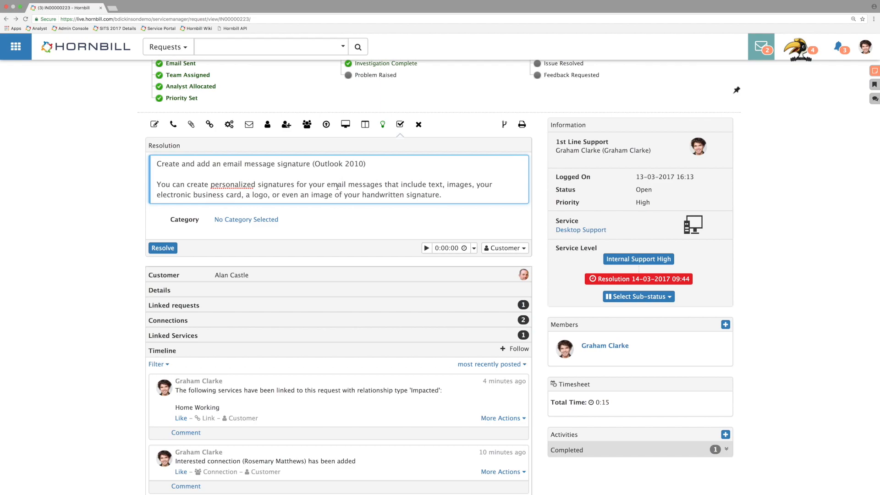
pyautogui.scroll(2, 337, 187)
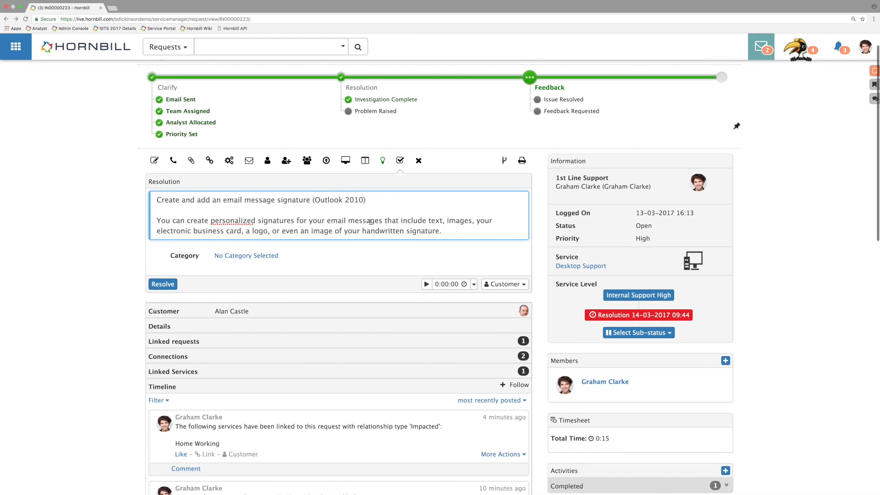
pyautogui.click(163, 284)
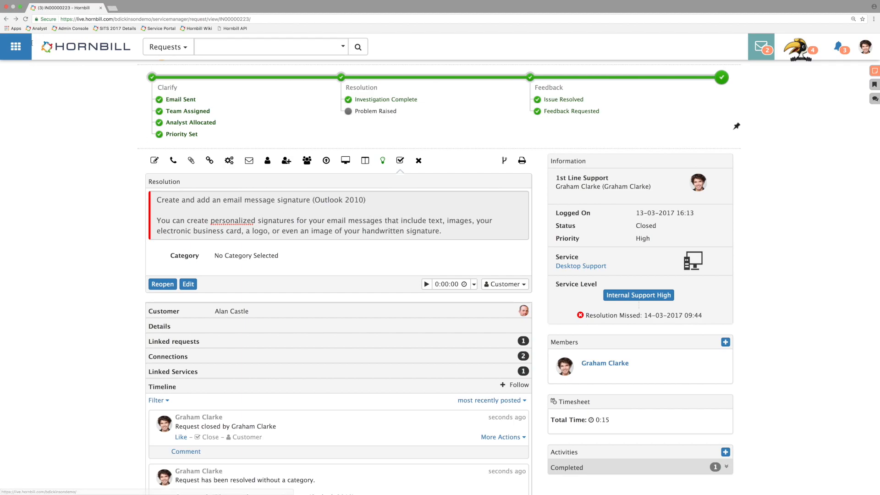
# Step: Examine the "How to view a shared calendar in Outlook" FAQ in the Desktop Support service's configuration, and close it without updating
pyautogui.click(594, 267)
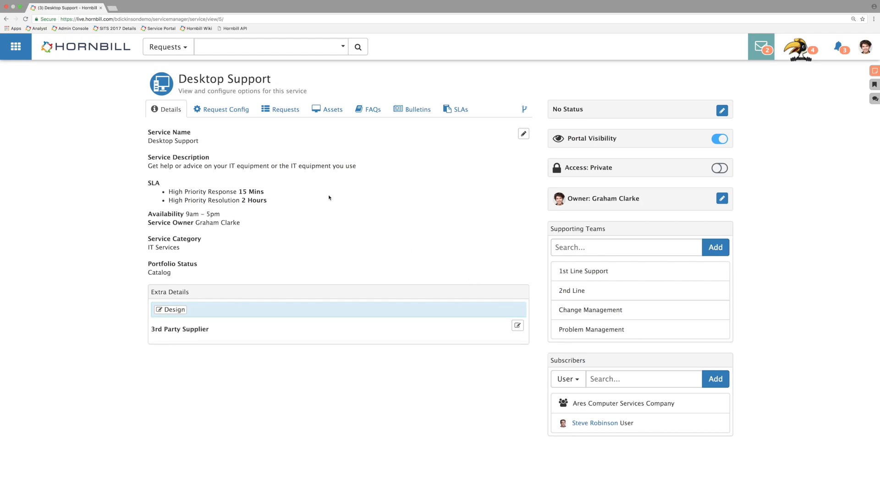
pyautogui.click(370, 113)
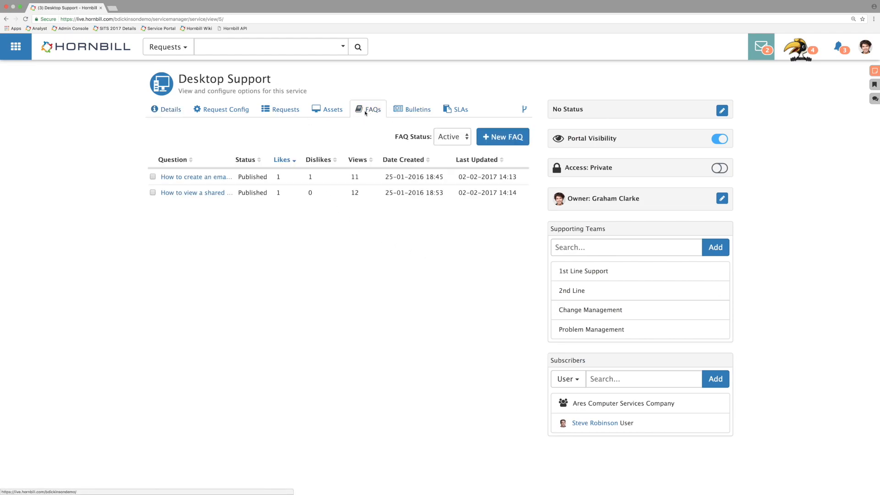
pyautogui.click(200, 193)
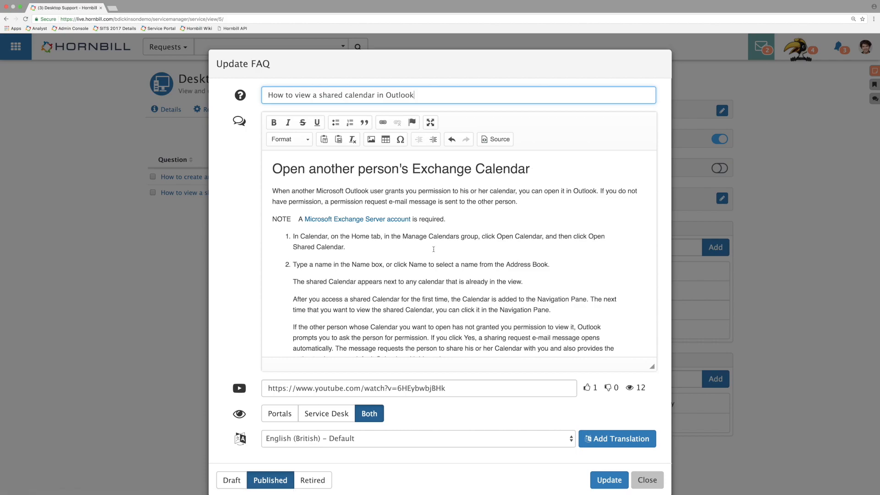
pyautogui.scroll(-5, 495, 211)
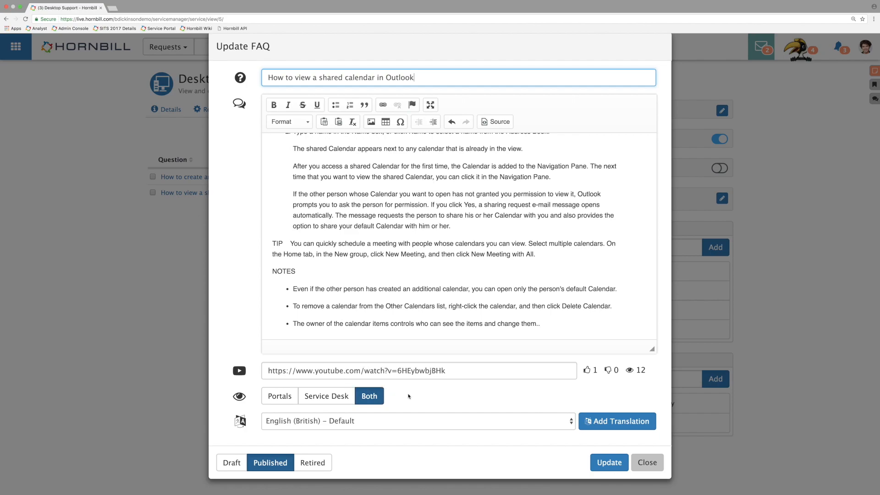
pyautogui.click(647, 462)
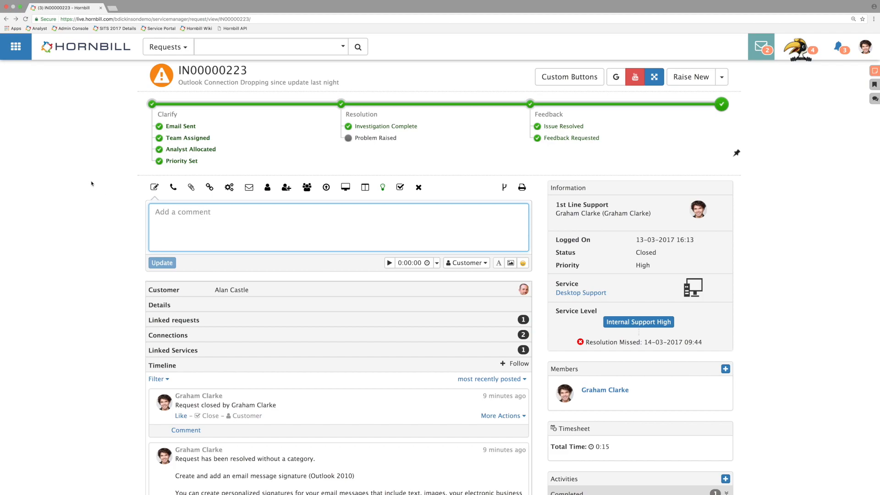
# Step: Switch to Hornbill Administration and open the application settings of Hornbill Service Manager
pyautogui.click(20, 50)
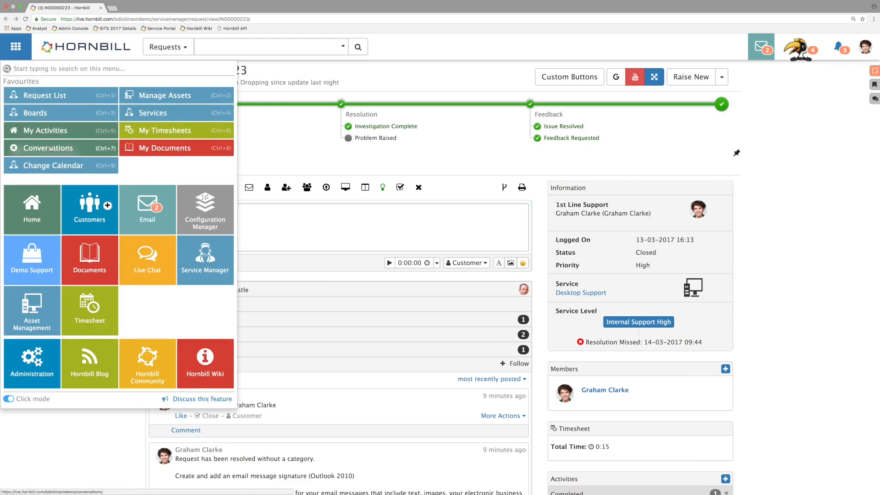
pyautogui.click(43, 355)
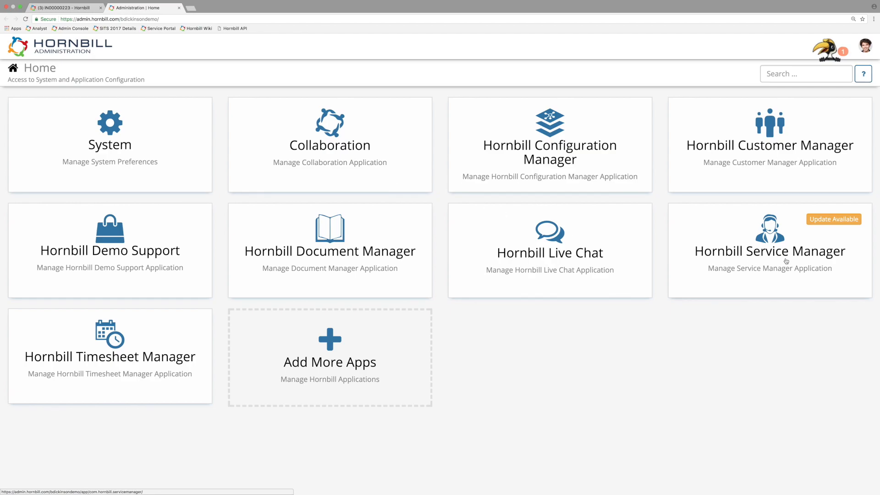
pyautogui.click(751, 255)
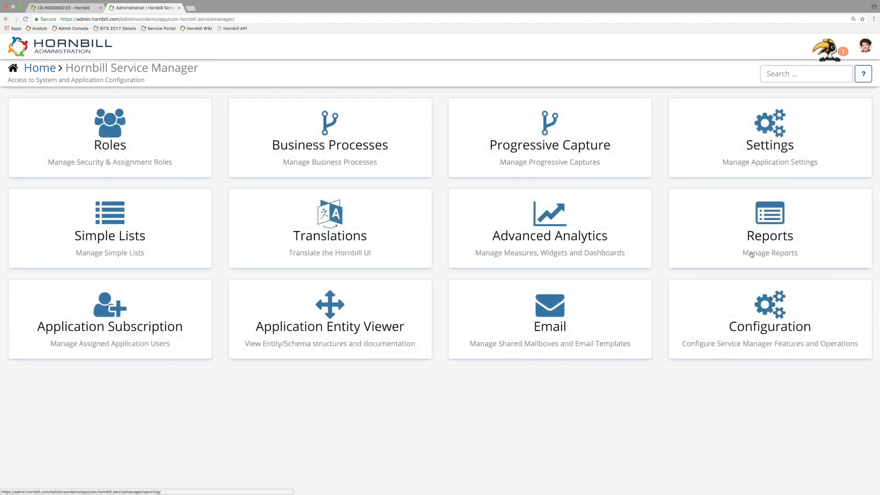
pyautogui.click(784, 150)
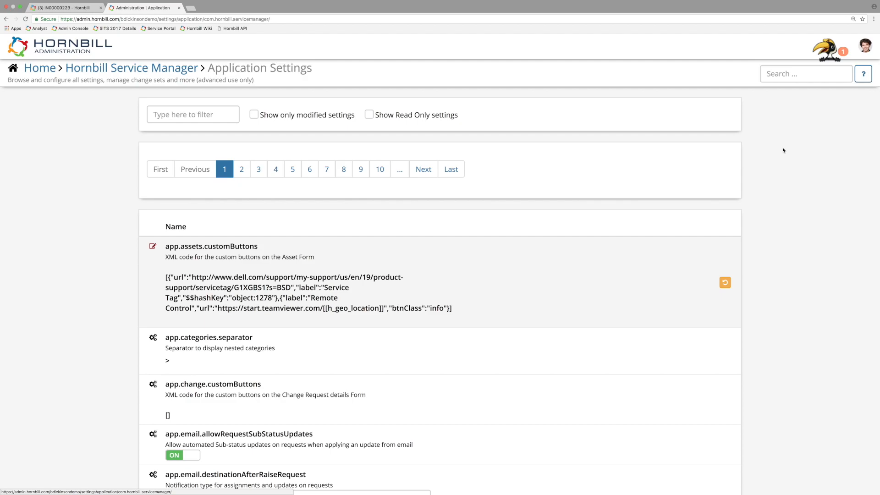
# Step: Limit the application settings to modified ones only and review which settings are listed
pyautogui.click(233, 115)
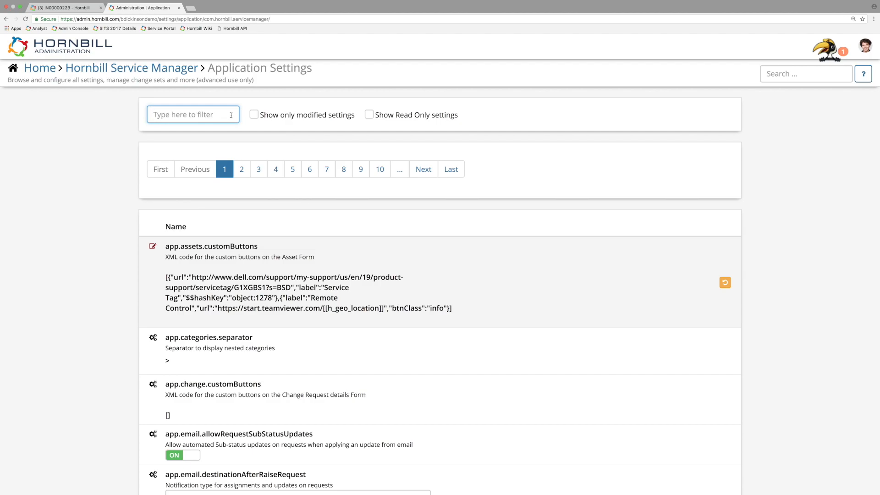
pyautogui.click(255, 116)
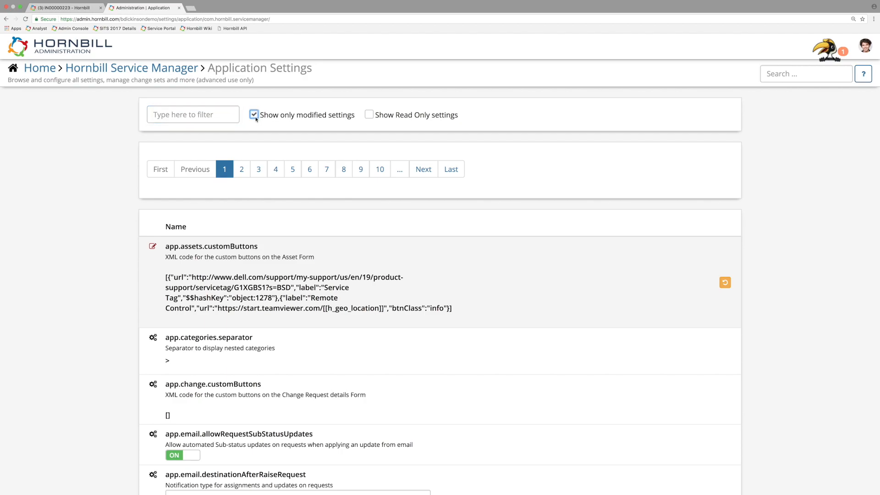
pyautogui.scroll(-3, 642, 204)
pyautogui.scroll(-9, 642, 206)
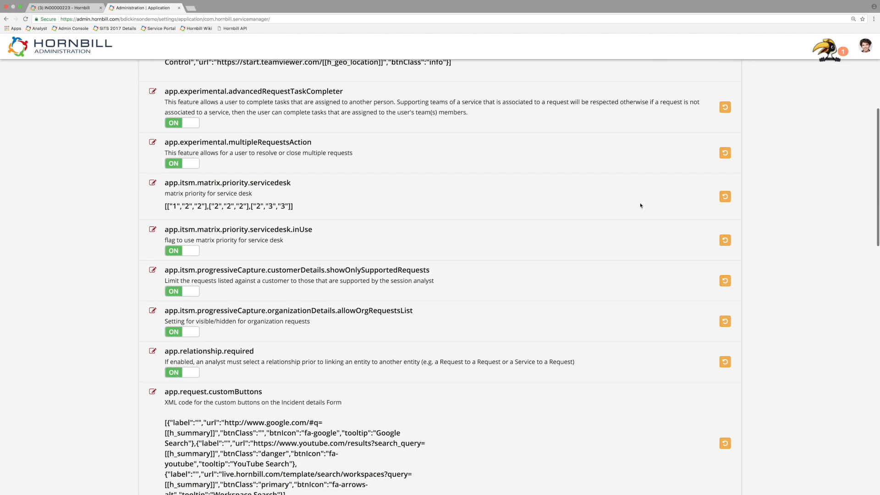
pyautogui.scroll(-7, 636, 206)
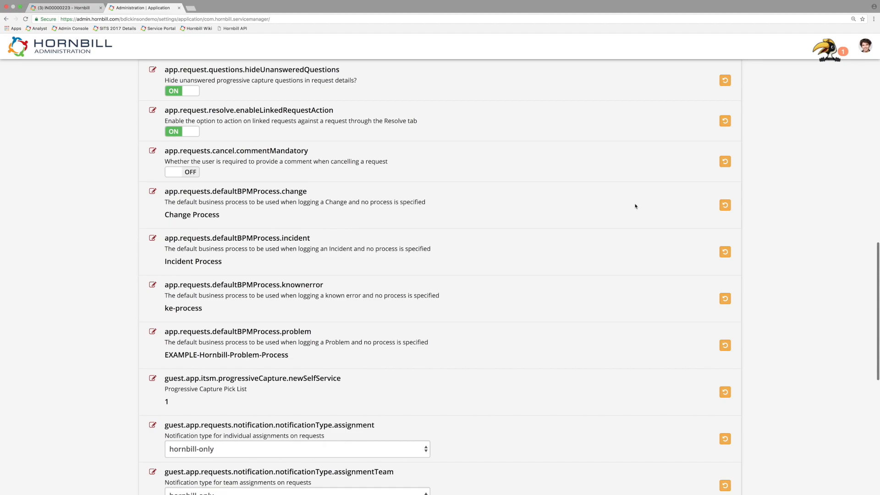
pyautogui.scroll(20, 633, 206)
pyautogui.scroll(1, 626, 206)
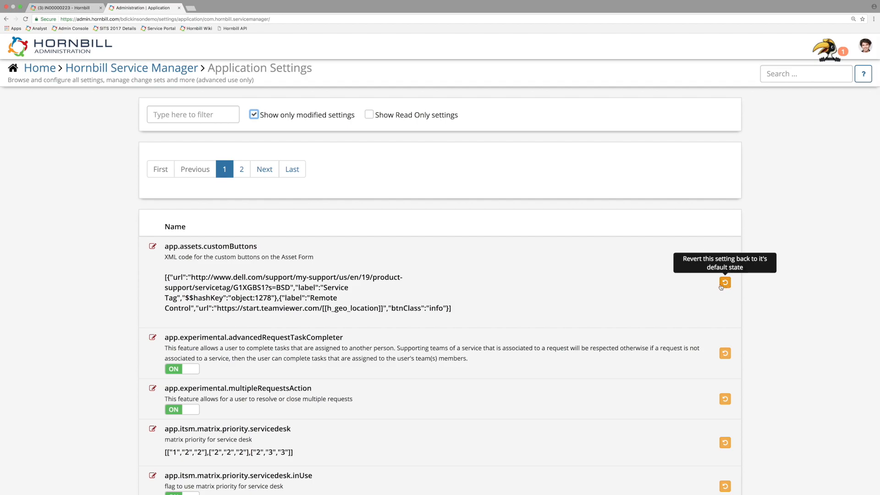
# Step: Include unmodified settings again, filter the settings by "experimental", and highlight the name app.experimental.multipleRequestsAction
pyautogui.click(253, 115)
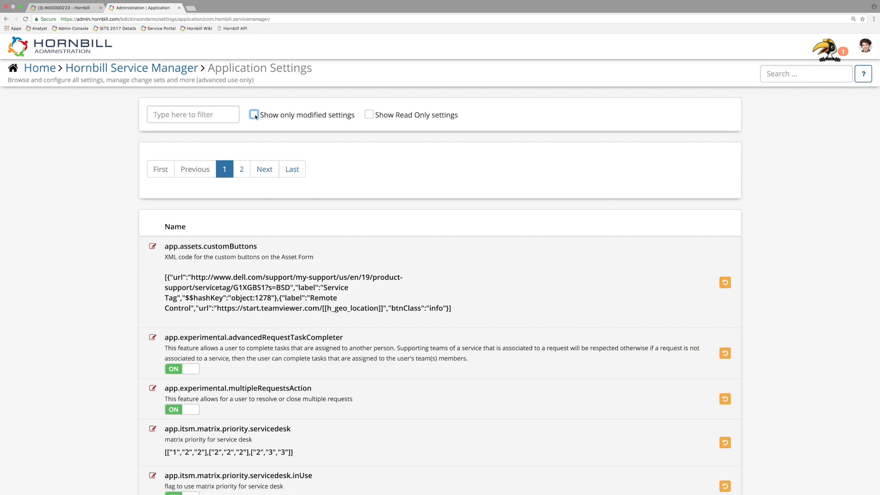
pyautogui.write('experimental')
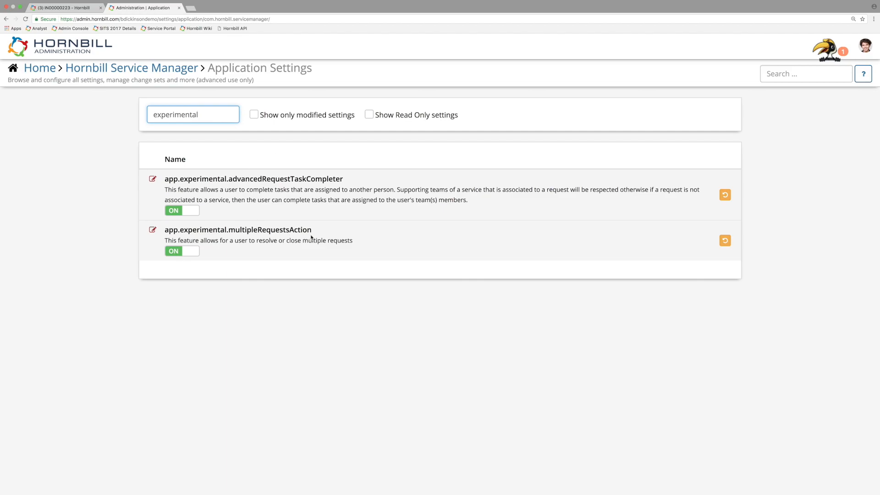
pyautogui.moveTo(312, 229); pyautogui.dragTo(163, 231)
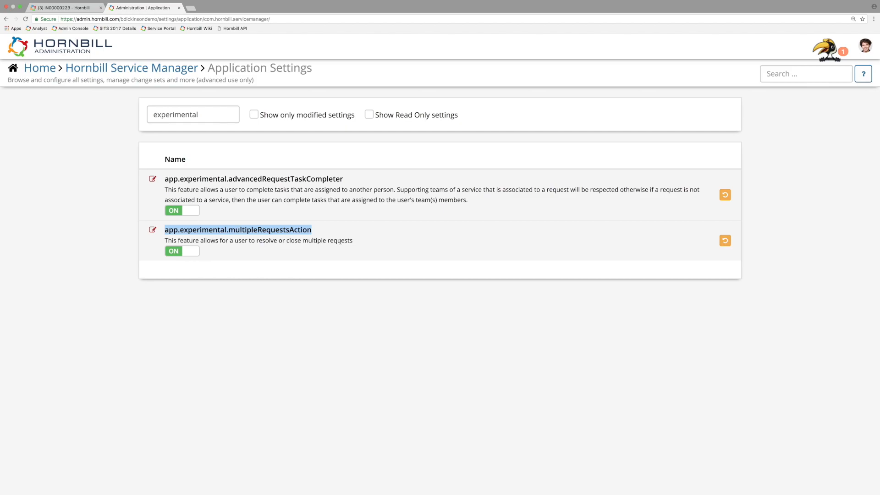
# Step: Switch back to Service Manager, return to the request list, and sort the requests by service in ascending order
pyautogui.click(87, 8)
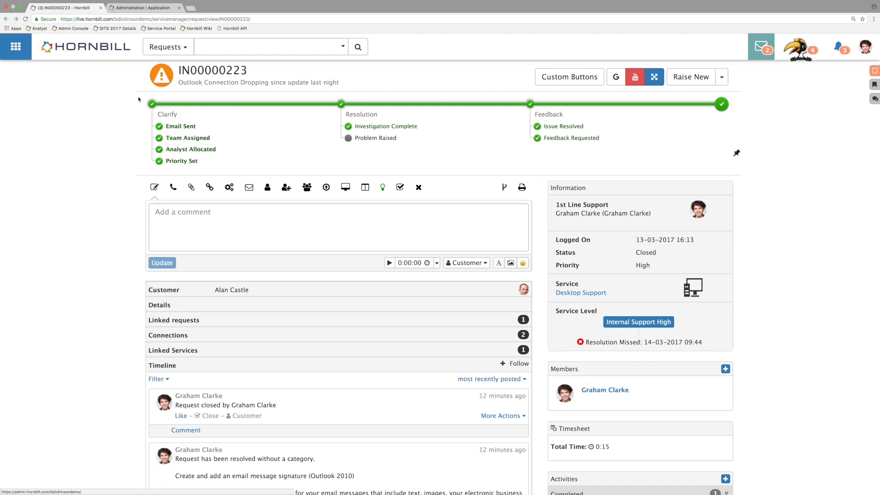
pyautogui.click(6, 21)
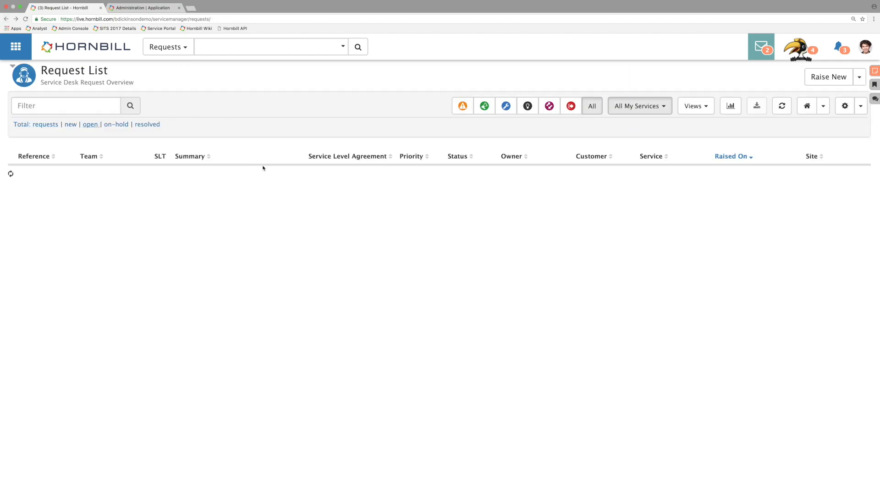
pyautogui.click(662, 157)
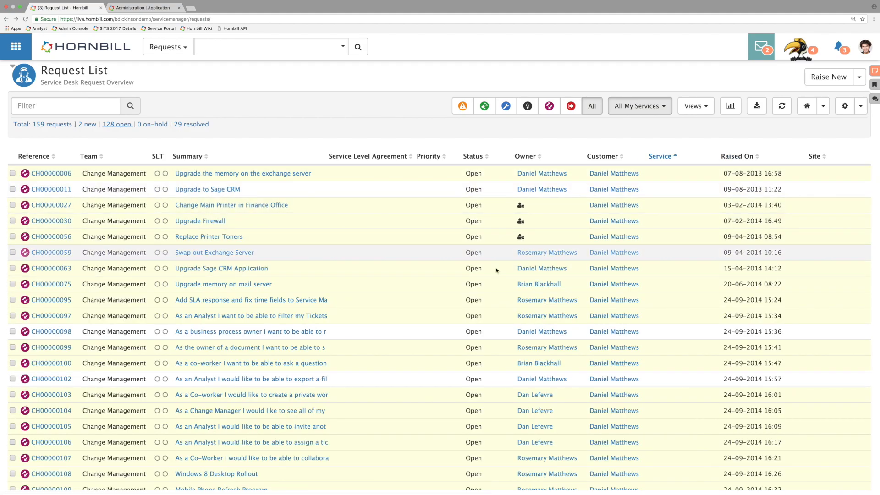
# Step: Resolve the incidents IN00000171 and IN00000182 together with the resolution description "Test" and close the result dialog
pyautogui.scroll(-20, 477, 288)
pyautogui.scroll(-3, 478, 289)
pyautogui.scroll(1, 480, 290)
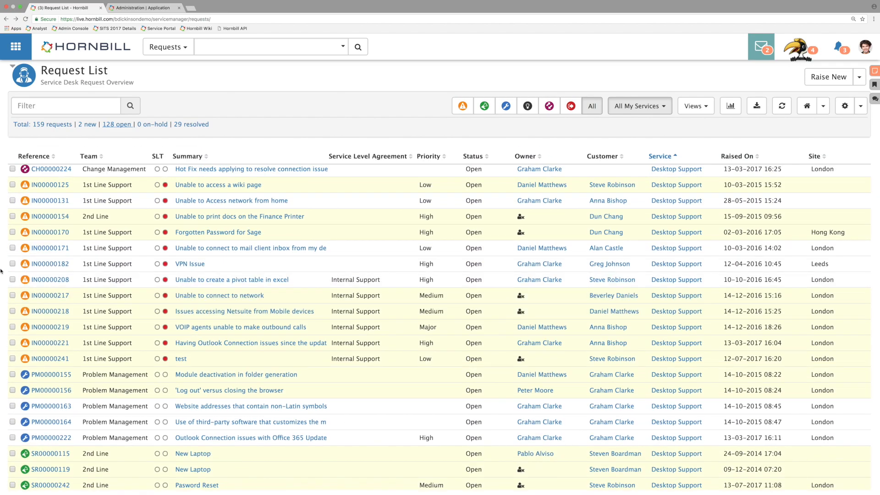
pyautogui.moveTo(669, 263)
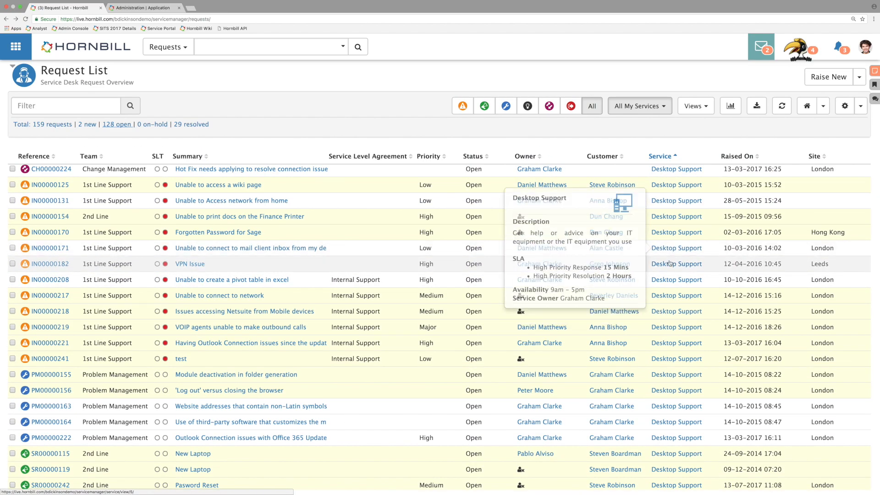
pyautogui.click(12, 248)
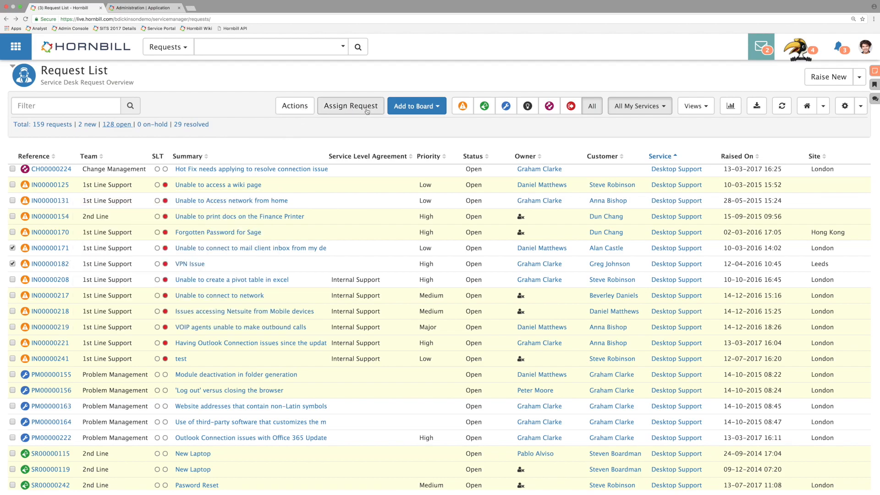
pyautogui.click(310, 112)
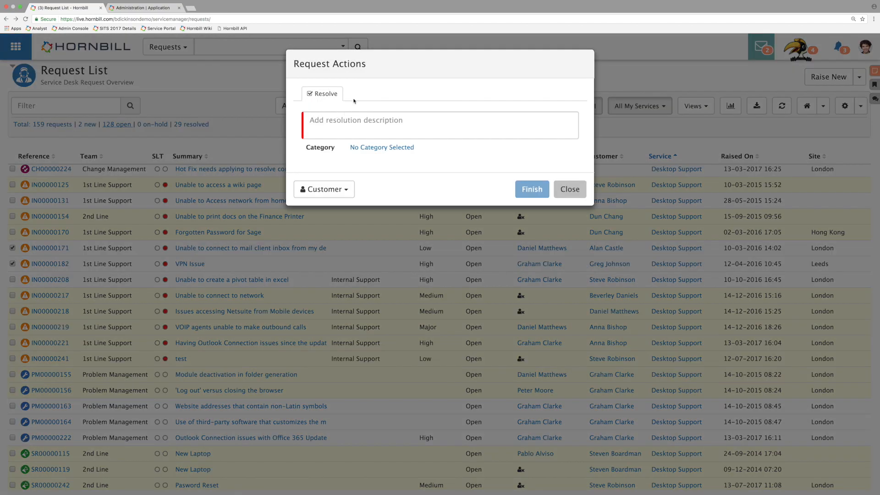
pyautogui.click(367, 120)
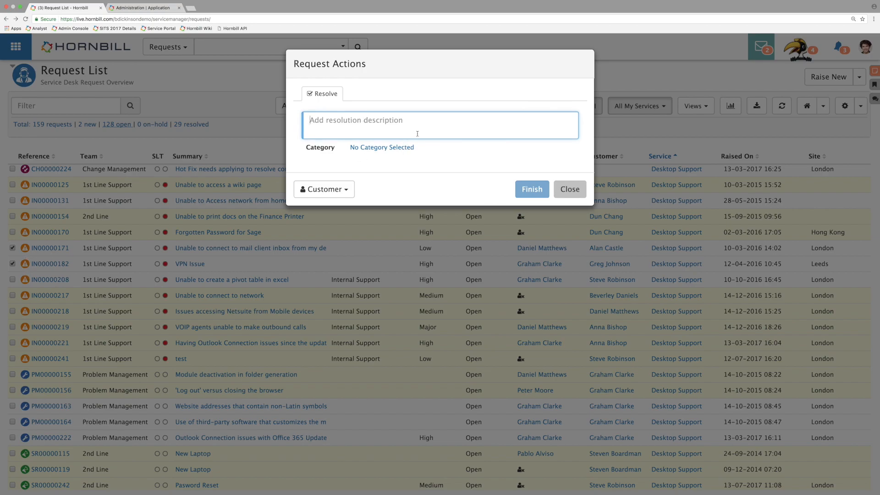
pyautogui.write('Test')
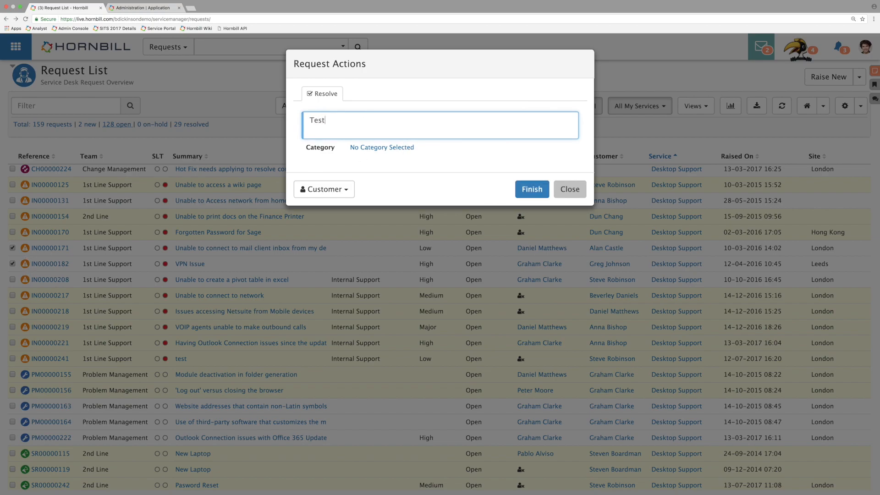
pyautogui.click(532, 189)
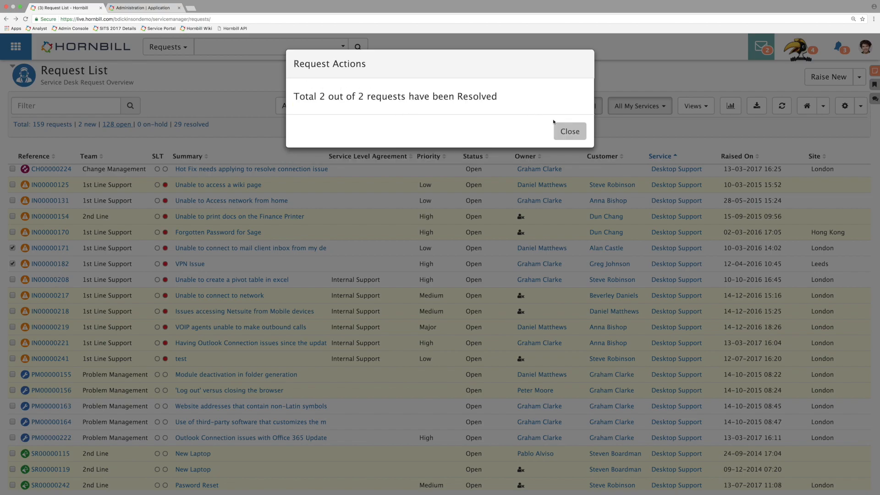
pyautogui.click(564, 131)
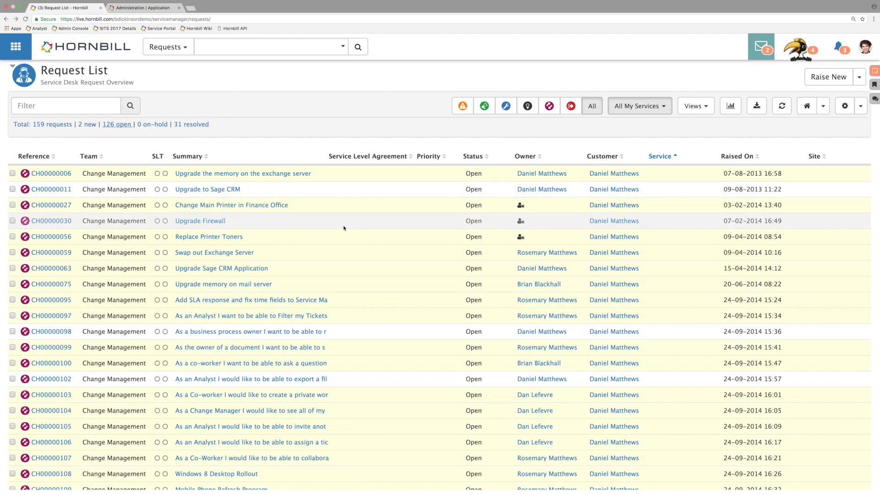
# Step: Try to assign incidents IN00000170 and IN00000208 together to the 1st Line Support team, cancelling before choosing an analyst
pyautogui.scroll(-10, 344, 228)
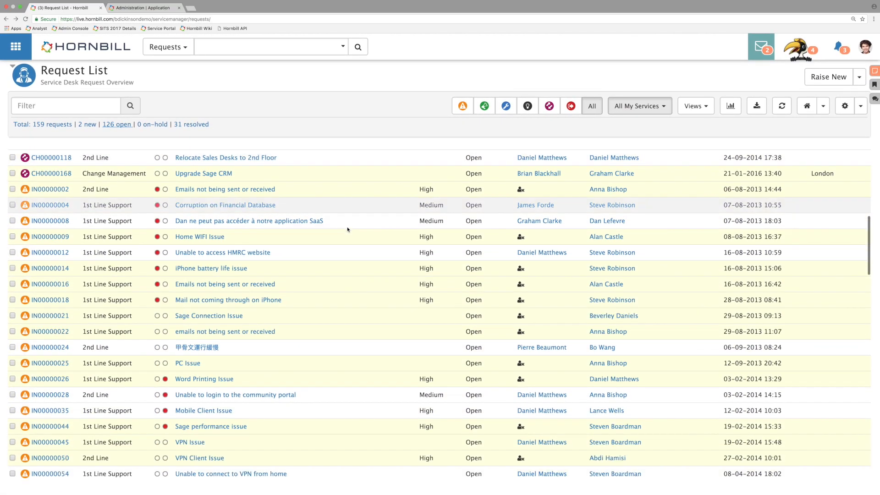
pyautogui.scroll(-5, 347, 229)
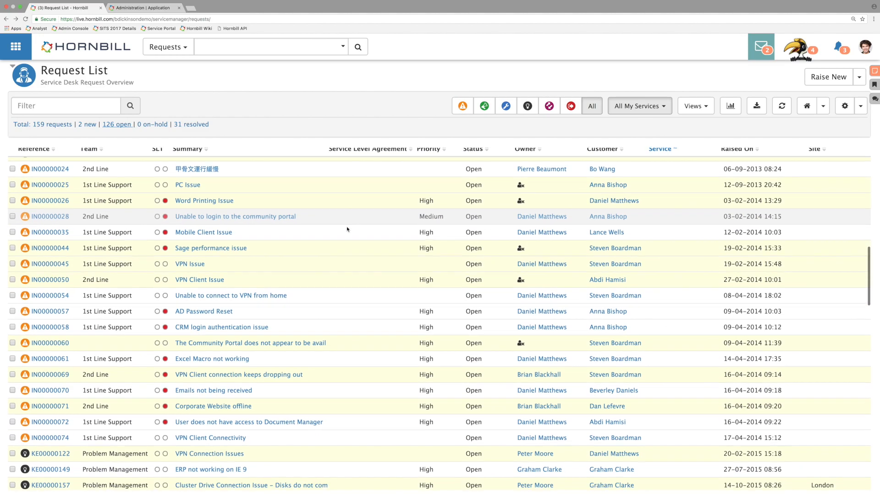
pyautogui.scroll(-3, 318, 262)
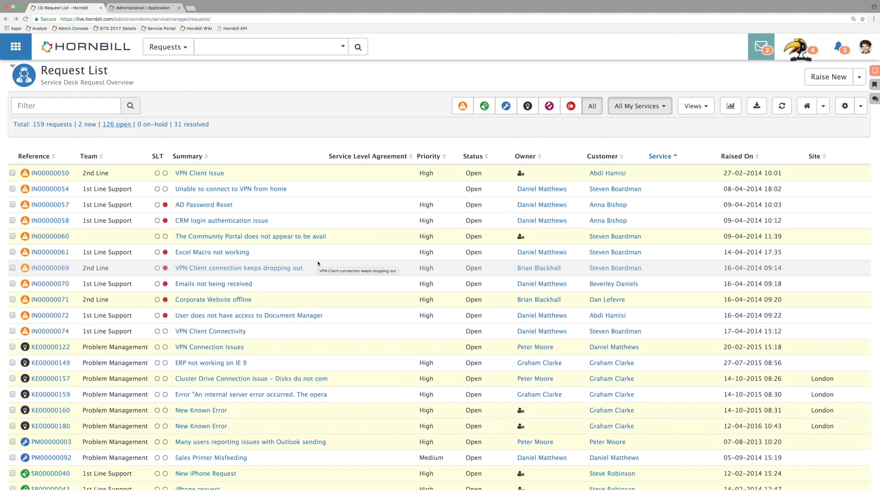
pyautogui.scroll(-15, 318, 264)
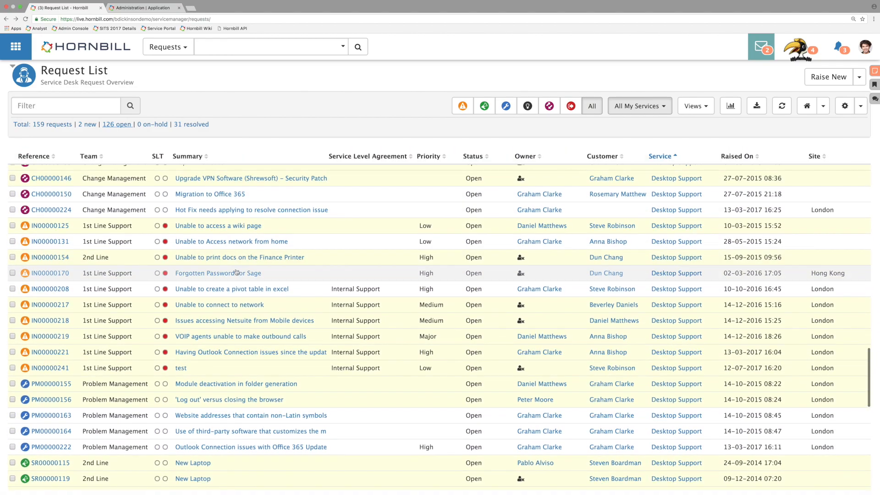
pyautogui.click(12, 288)
pyautogui.click(13, 273)
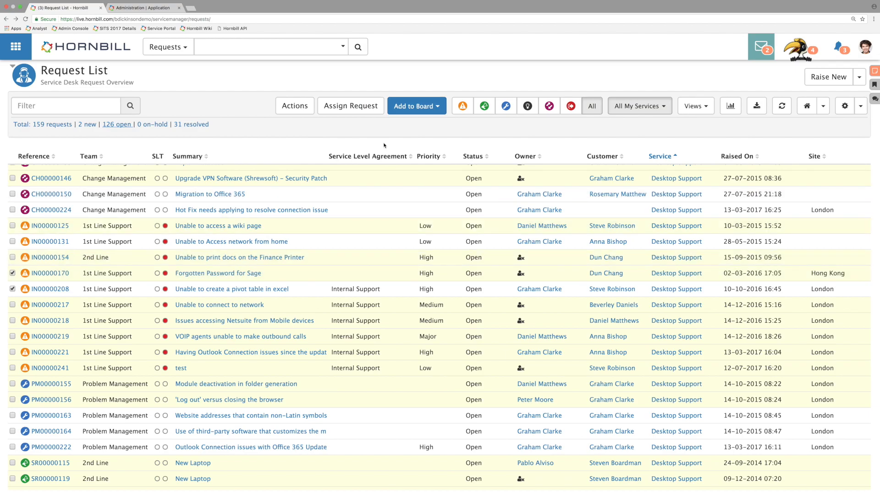
pyautogui.click(369, 113)
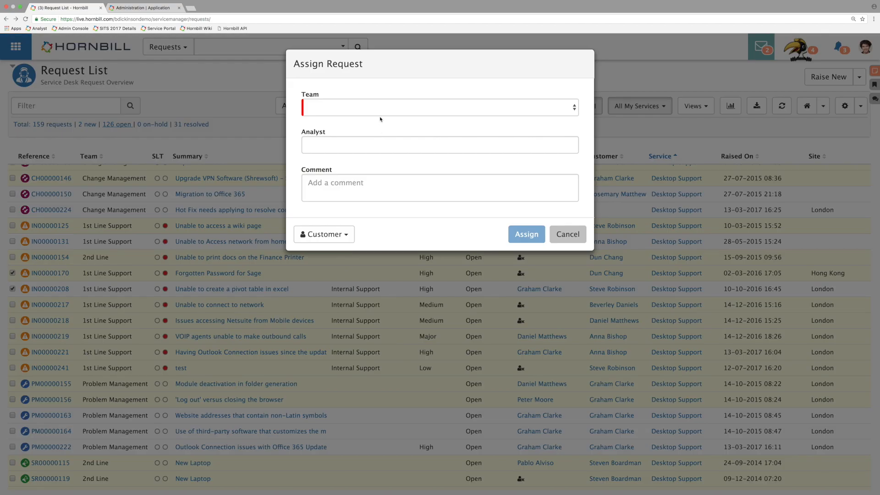
pyautogui.click(392, 109)
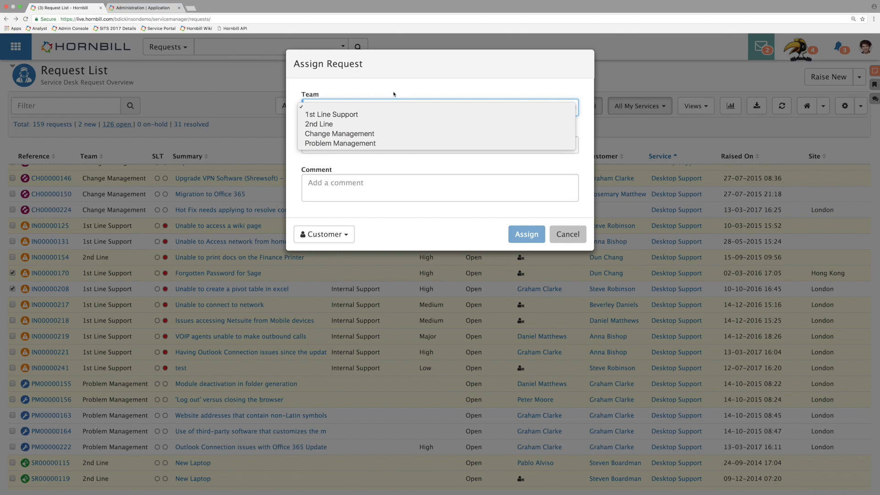
pyautogui.click(331, 114)
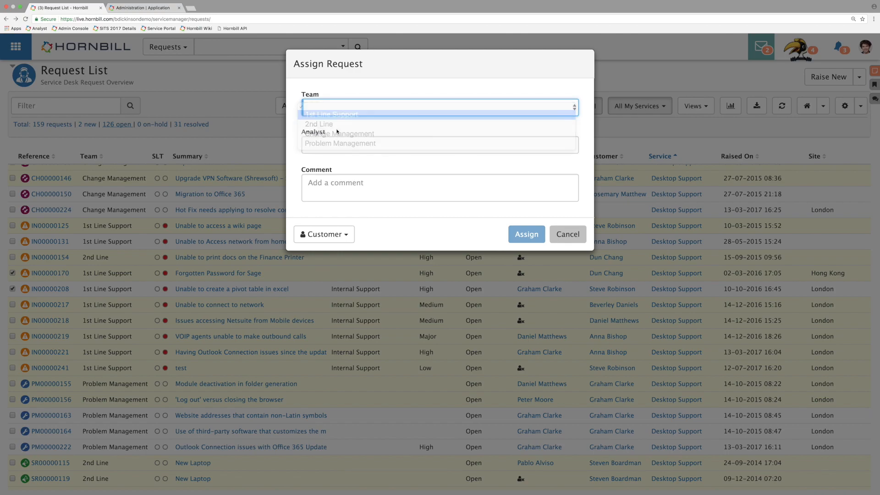
pyautogui.click(341, 144)
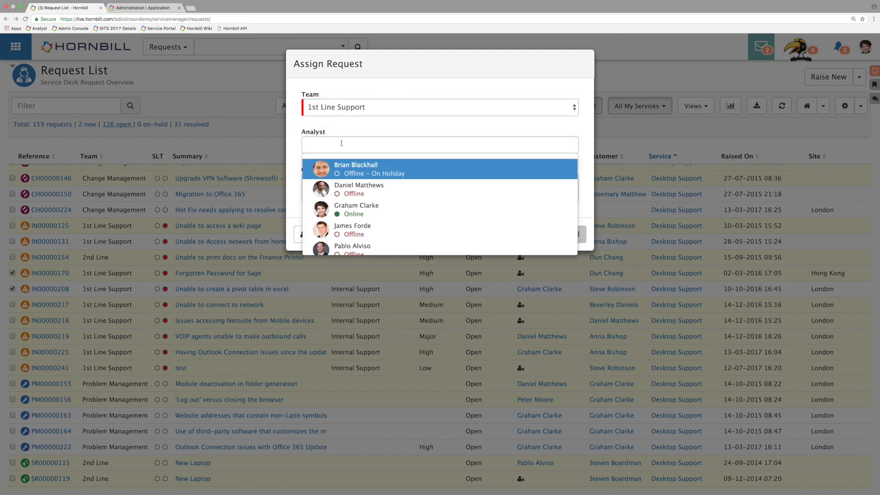
pyautogui.click(370, 132)
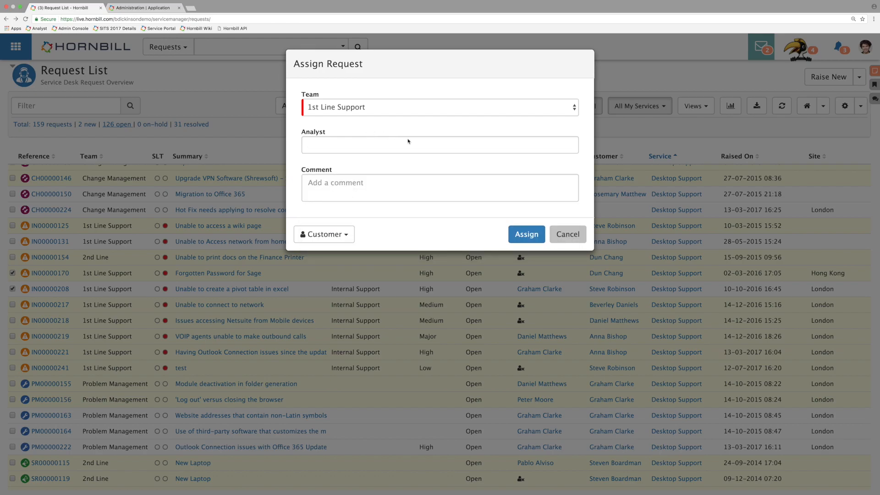
pyautogui.click(573, 234)
# Step: Switch to Hornbill Administration, filter the application settings by "progressive", and highlight "Change" in the app.itsm.progressiveCapture.newChange name
pyautogui.click(166, 8)
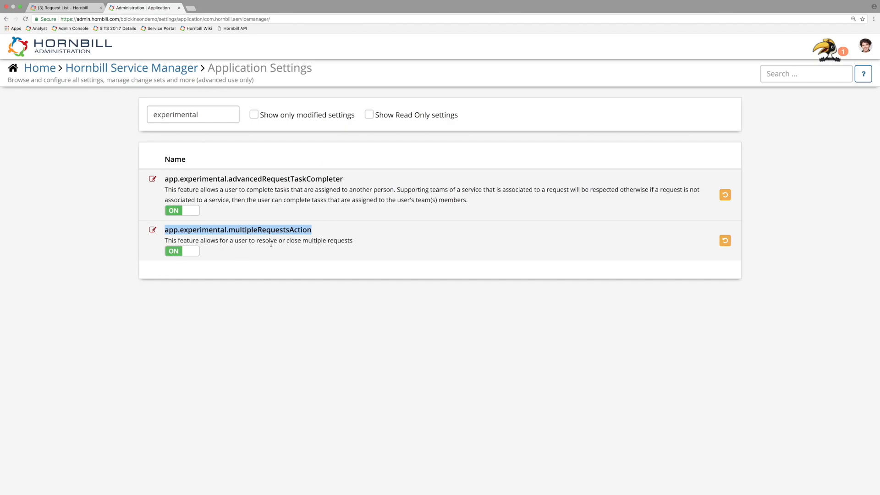
pyautogui.click(282, 238)
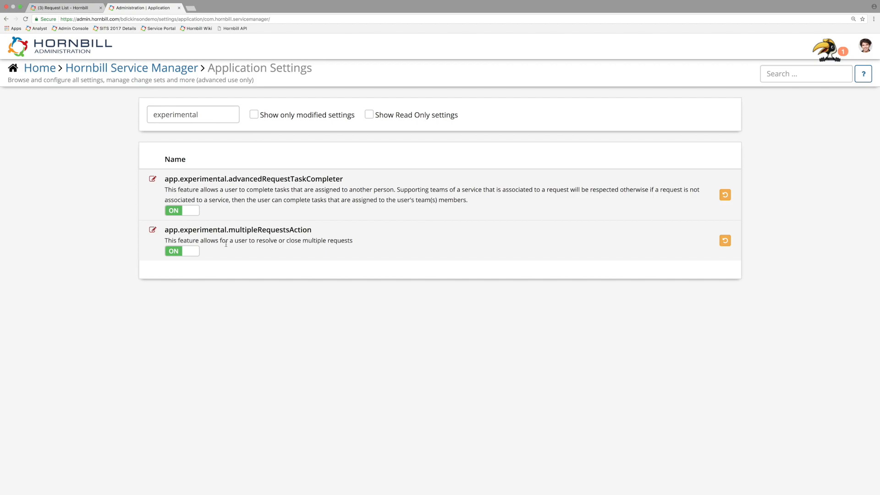
pyautogui.doubleClick(171, 114)
pyautogui.press('BackSpace')
pyautogui.write('progressive')
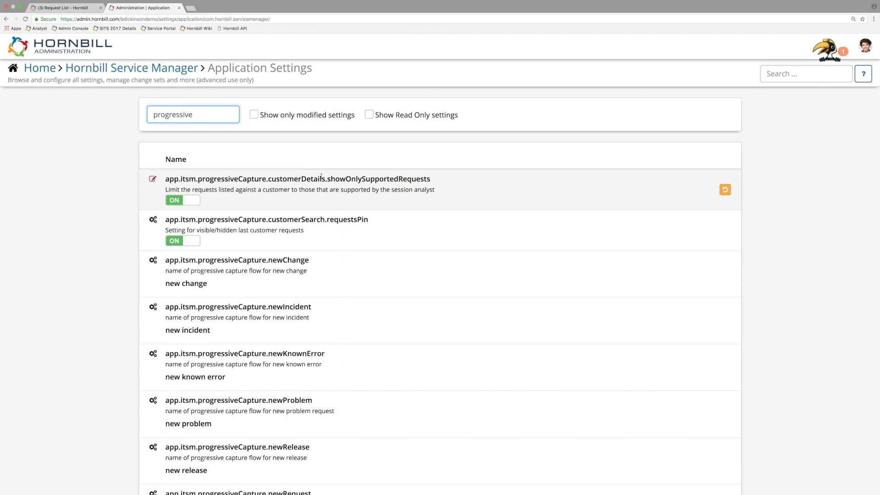
pyautogui.scroll(-2, 321, 176)
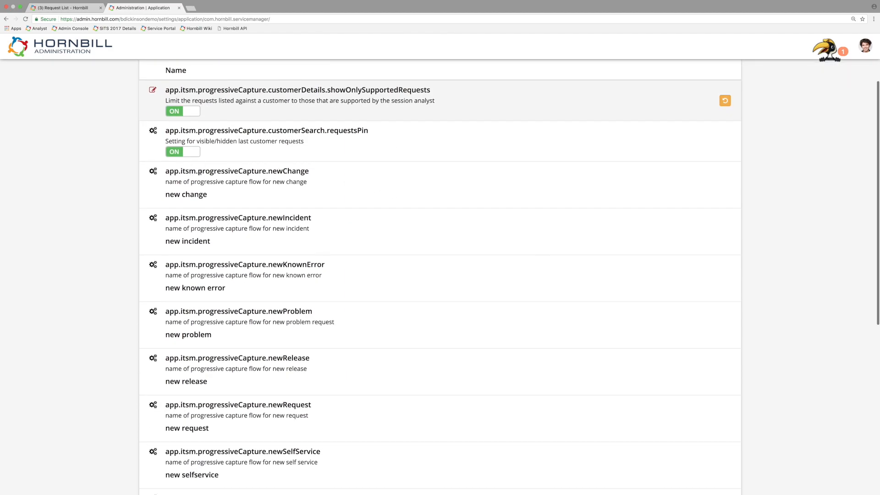
pyautogui.moveTo(282, 171); pyautogui.dragTo(310, 172)
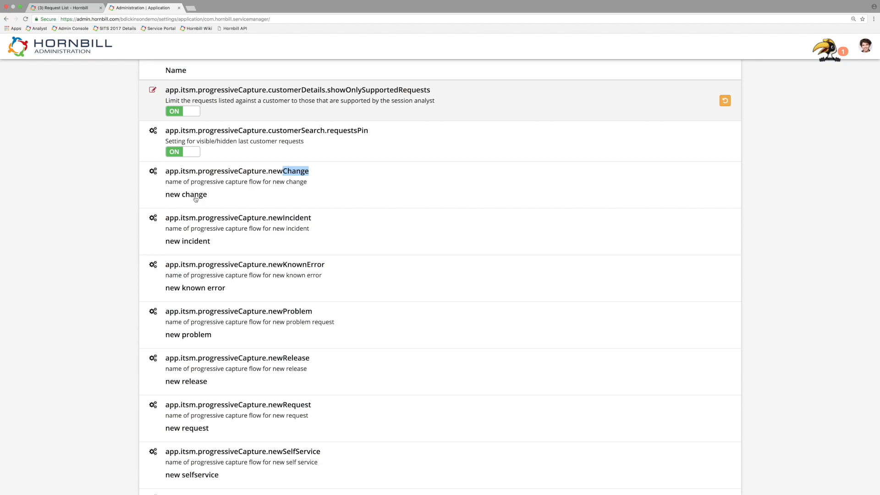
# Step: Switch back to Service Manager and start raising a new incident from the request list
pyautogui.click(76, 9)
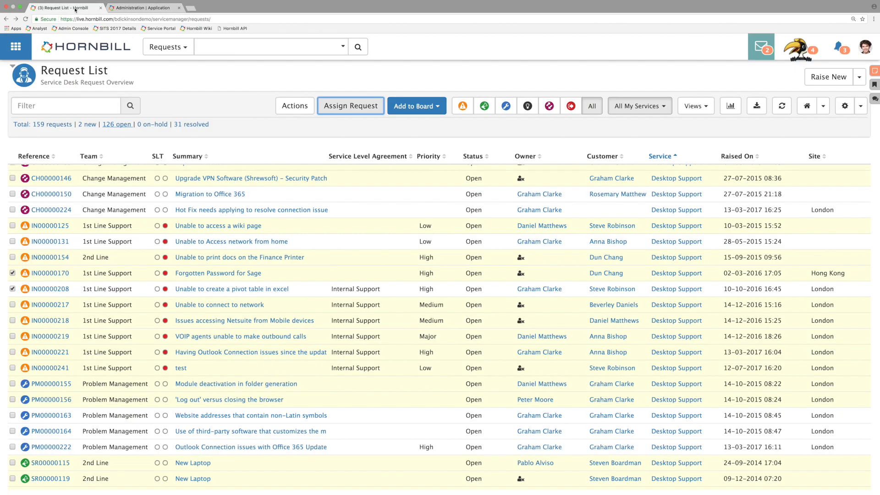
pyautogui.click(859, 76)
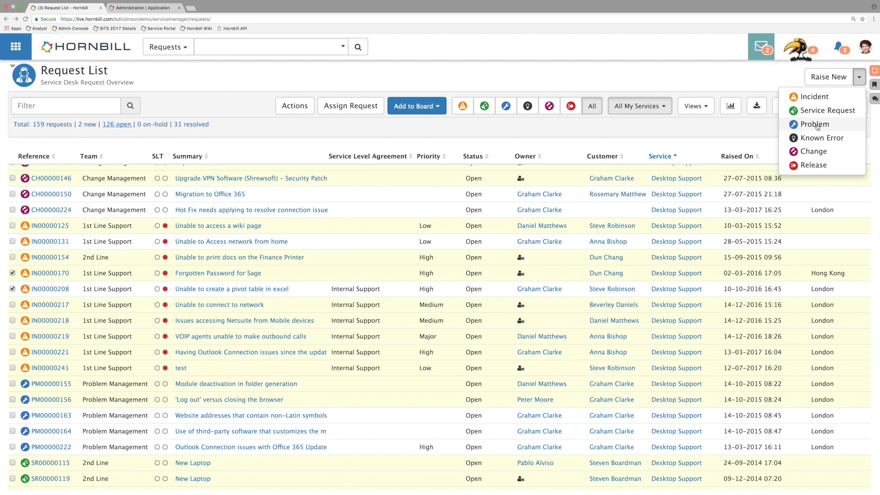
pyautogui.click(831, 101)
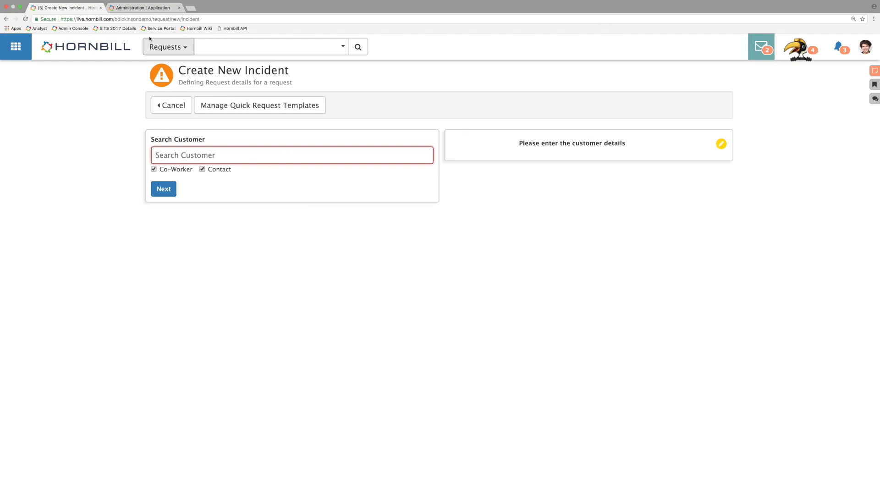
# Step: Switch to Hornbill Administration, open the app.itsm.progressiveCapture.newChange value for editing, and leave it without changing anything
pyautogui.click(153, 8)
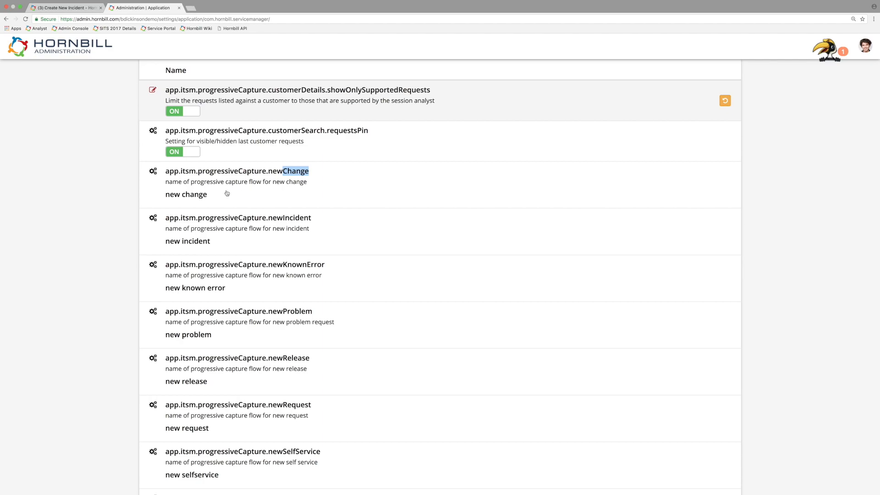
pyautogui.click(199, 197)
pyautogui.tripleClick(208, 196)
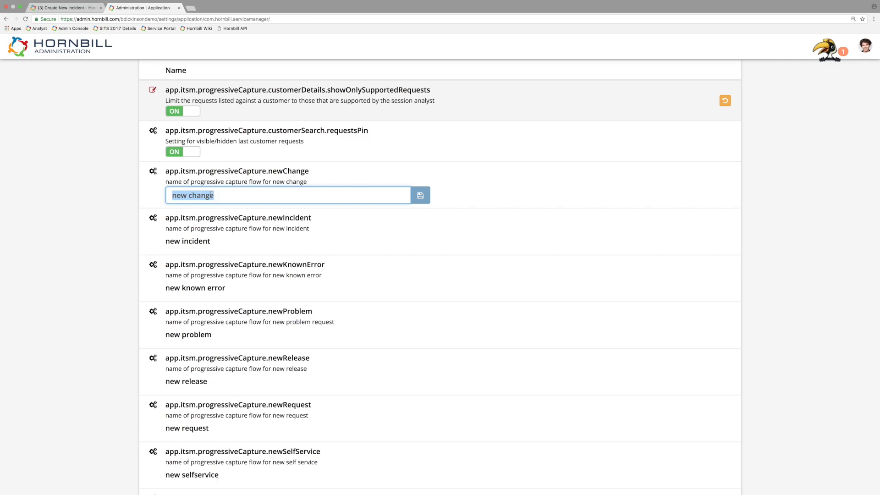
pyautogui.click(103, 187)
# Step: Filter the application settings by "resolve"
pyautogui.scroll(3, 101, 182)
pyautogui.moveTo(212, 113); pyautogui.dragTo(120, 115)
pyautogui.press('BackSpace')
pyautogui.write('resolve')
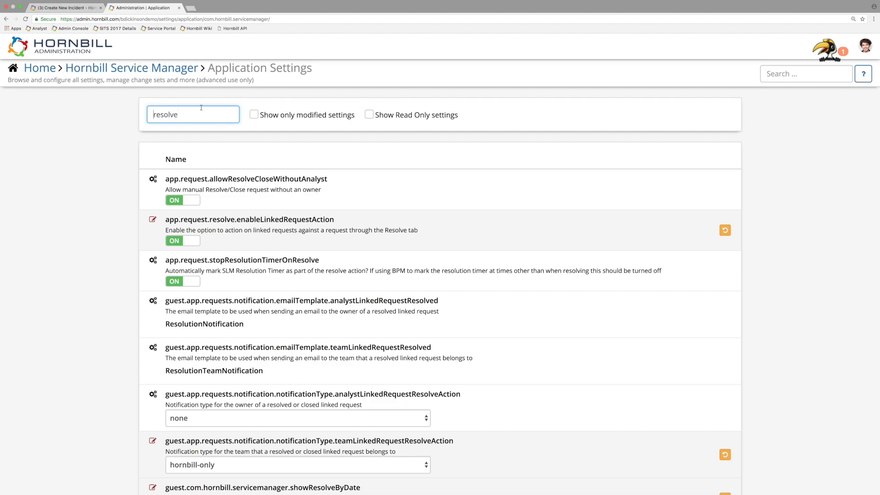
# Step: Change the settings filter to "resolution" and highlight the name app.request.stopResolutionTimerOnResolve
pyautogui.press('BackSpace')
pyautogui.press('BackSpace')
pyautogui.write('ution')
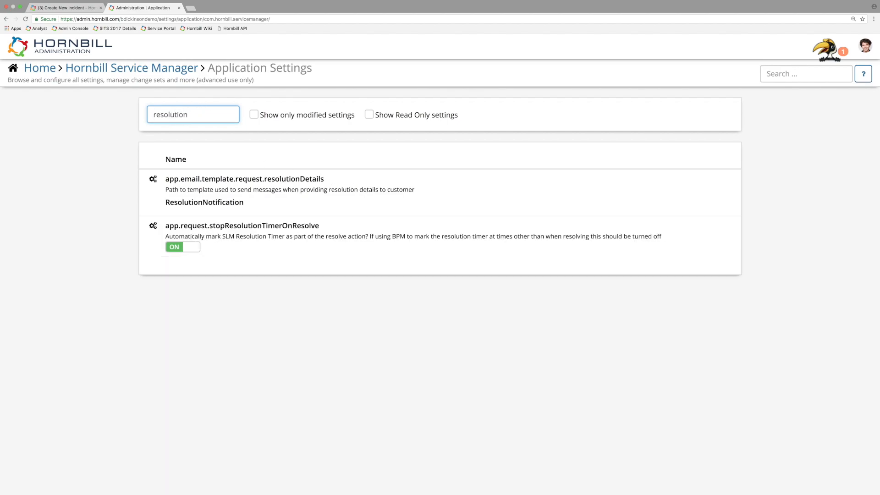
pyautogui.click(293, 237)
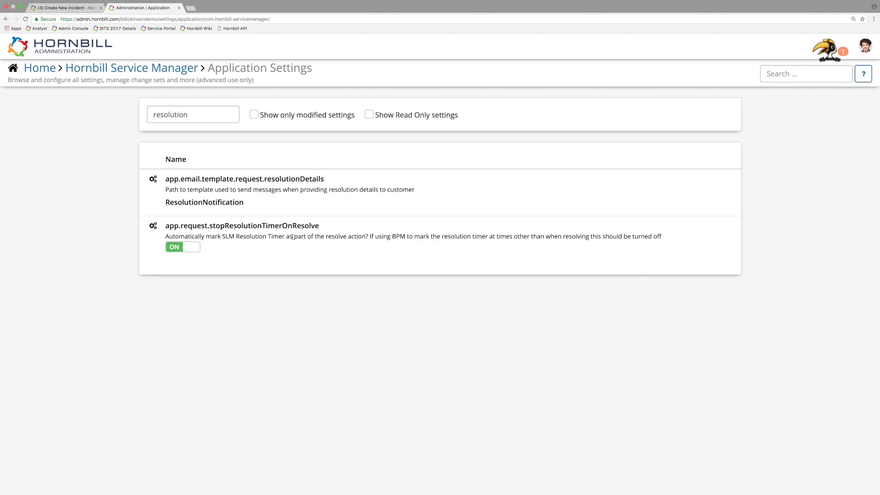
pyautogui.moveTo(330, 228); pyautogui.dragTo(165, 225)
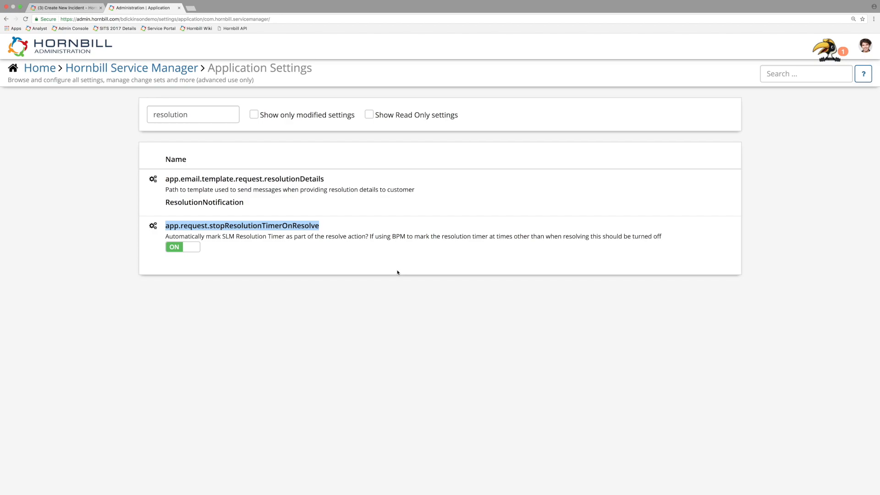
# Step: Filter the application settings by "default" and review the default business process settings for each request type
pyautogui.moveTo(207, 117); pyautogui.dragTo(126, 116)
pyautogui.write('default')
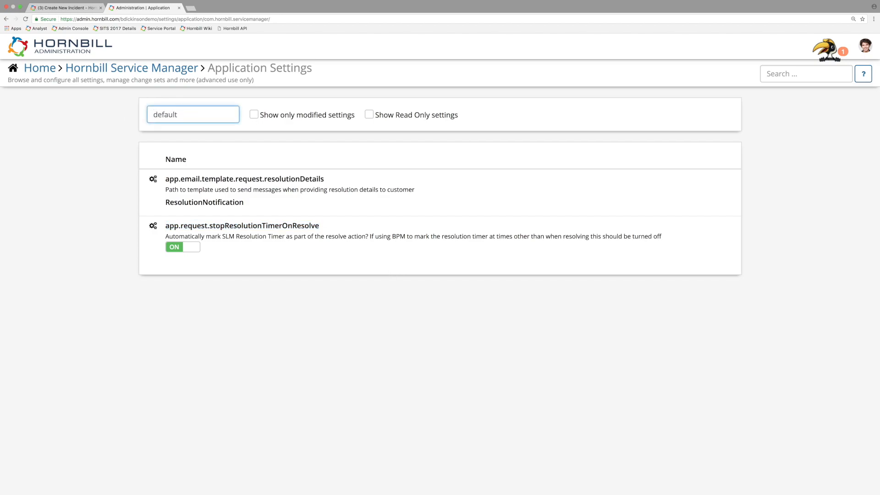
pyautogui.scroll(-9, 343, 243)
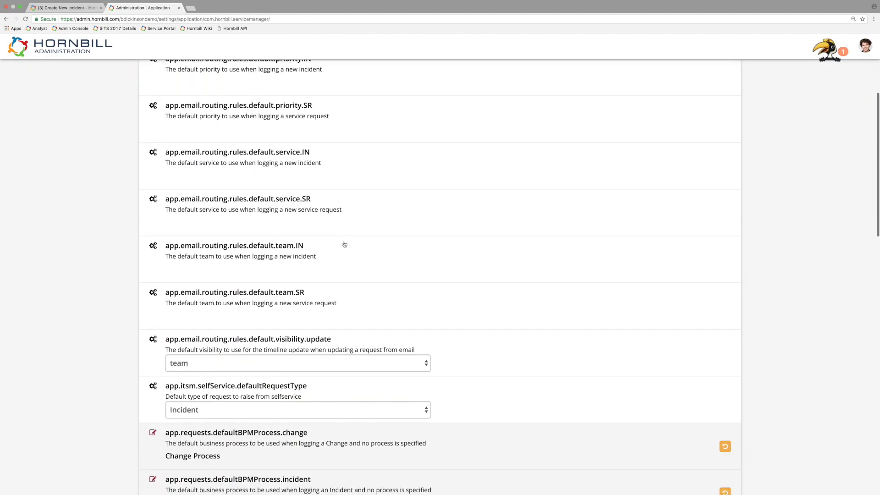
pyautogui.scroll(-2, 344, 241)
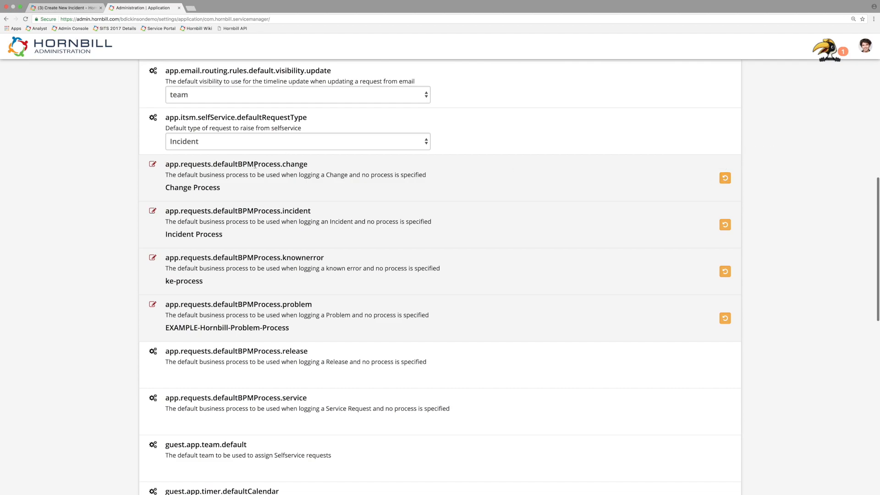
# Step: List the business processes available for app.requests.defaultBPMProcess.change and save the setting with Change Process
pyautogui.moveTo(284, 164); pyautogui.dragTo(303, 164)
pyautogui.moveTo(311, 210); pyautogui.dragTo(284, 210)
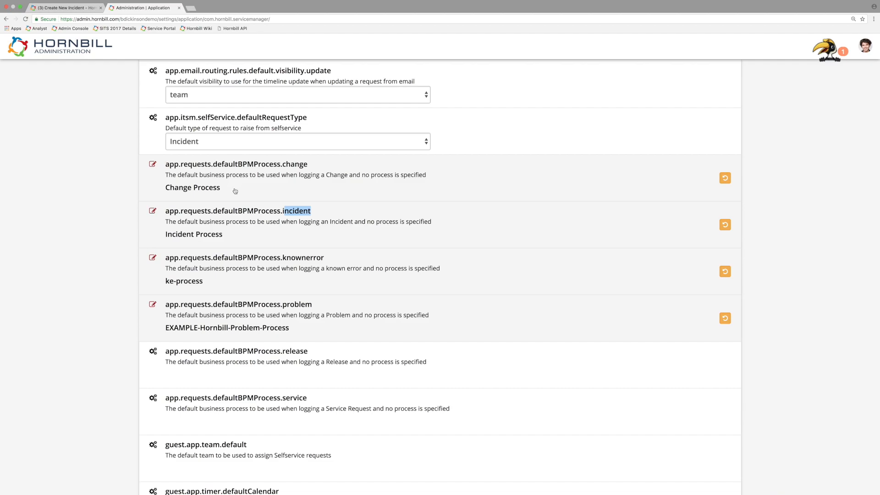
pyautogui.click(201, 190)
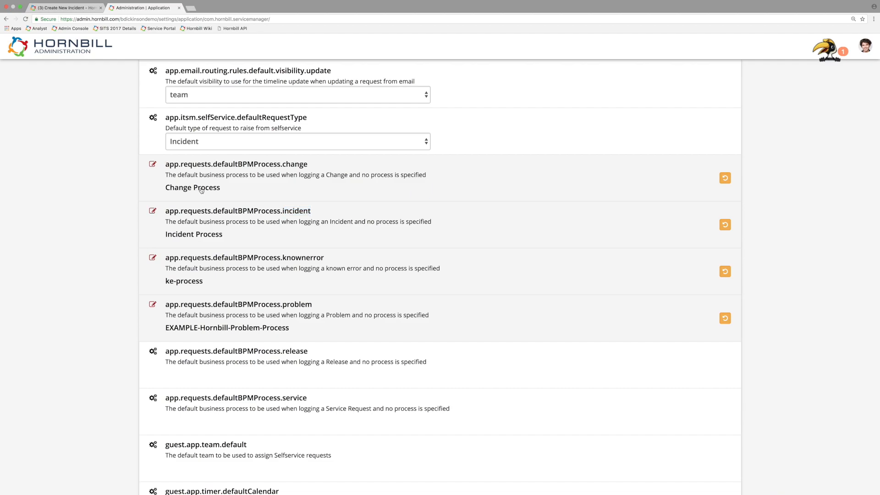
pyautogui.click(247, 189)
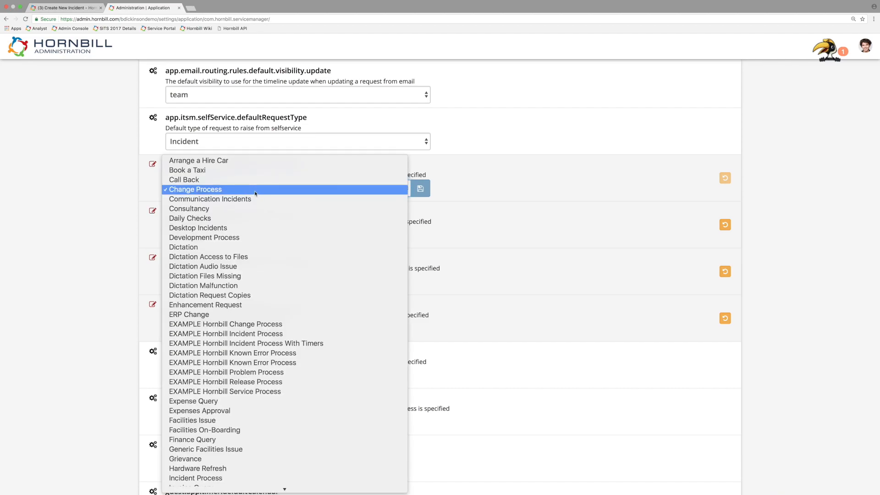
pyautogui.click(644, 217)
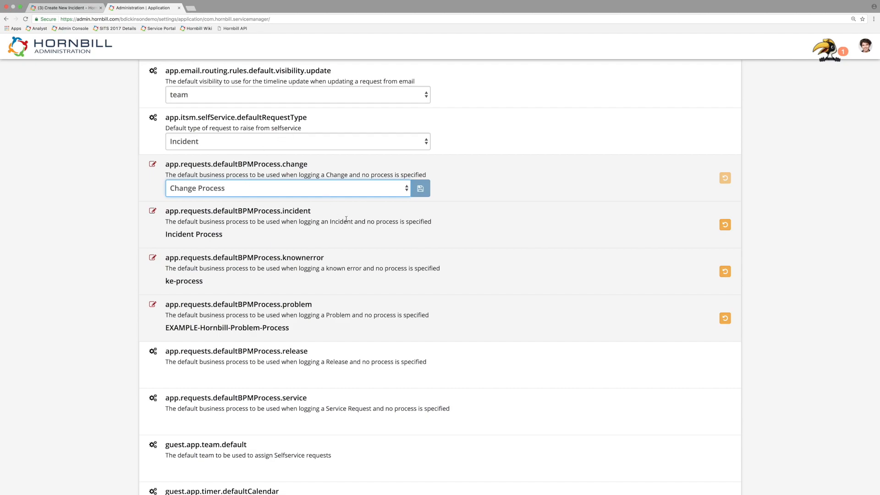
pyautogui.click(420, 188)
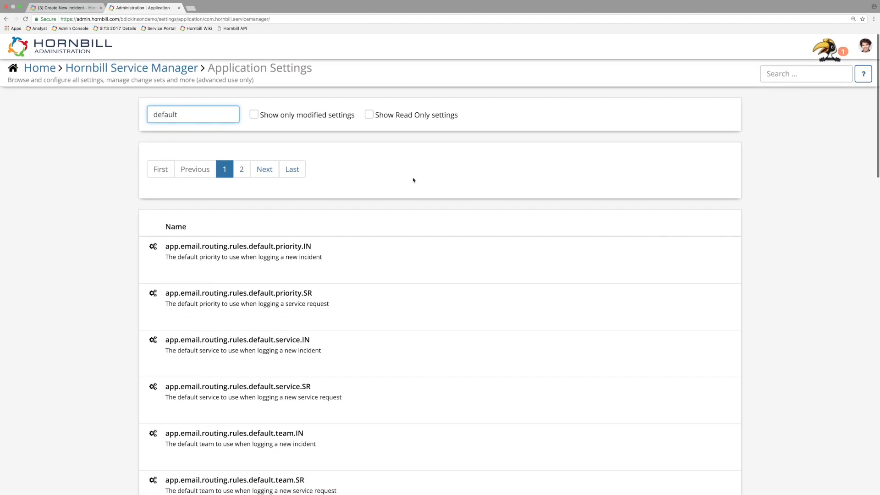
# Step: Clear the settings filter and browse page 5 of the application settings for the request notification email settings
pyautogui.doubleClick(204, 113)
pyautogui.press('BackSpace')
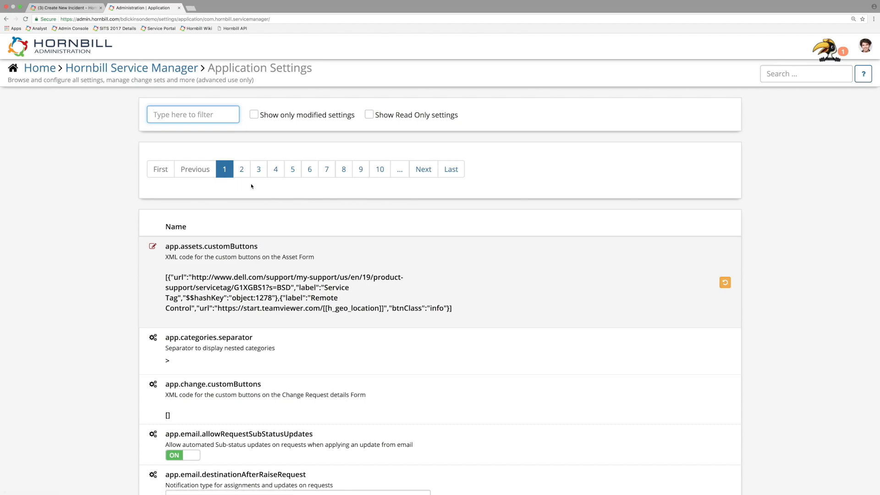
pyautogui.click(292, 169)
pyautogui.scroll(-1, 520, 248)
pyautogui.scroll(-10, 521, 248)
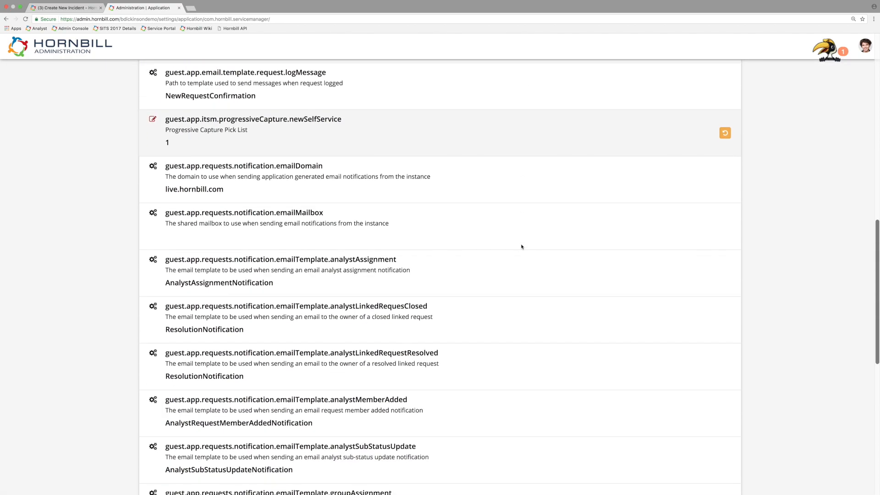
pyautogui.scroll(-1, 521, 247)
pyautogui.scroll(-2, 521, 246)
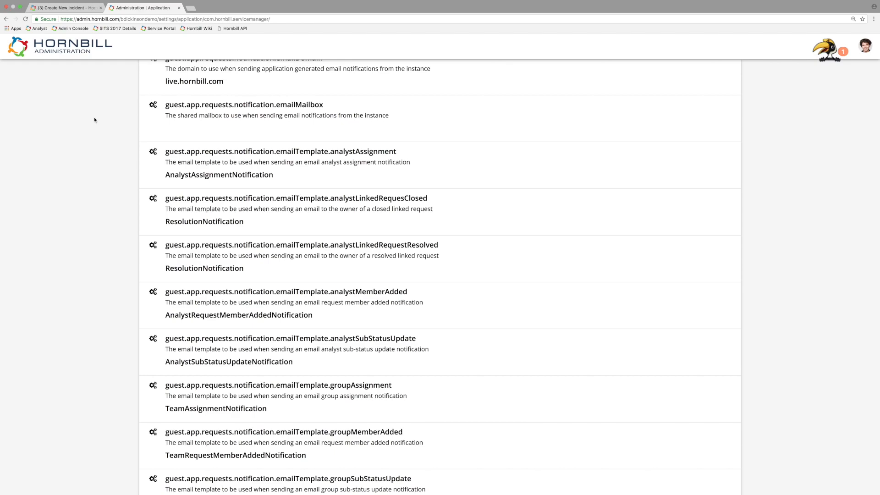
# Step: Switch to the Hornbill live instance, view the notifications list, and return to Hornbill Administration
pyautogui.click(62, 8)
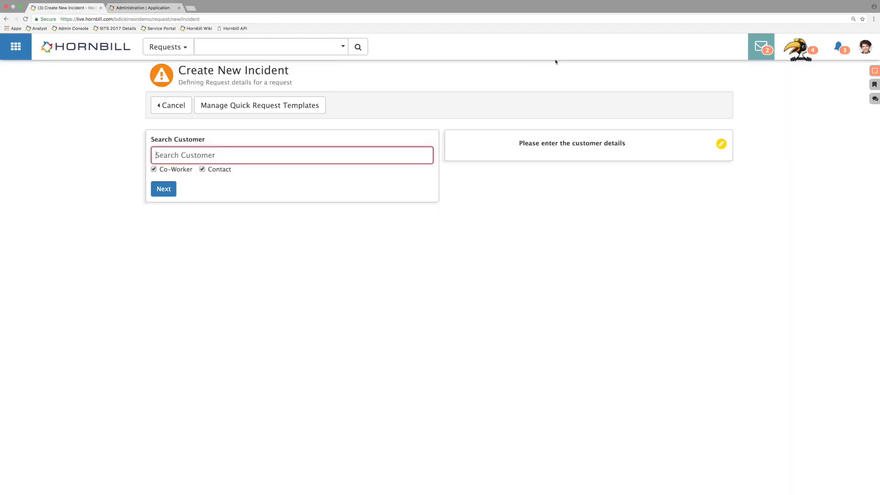
pyautogui.click(841, 53)
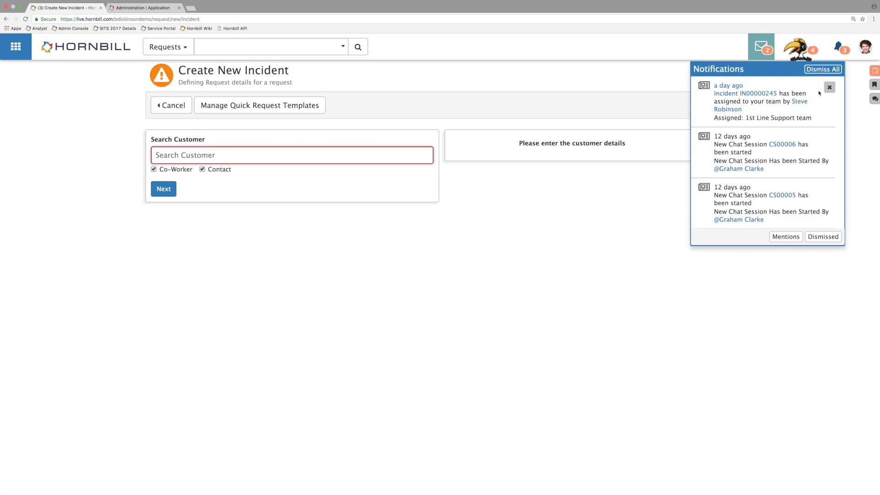
pyautogui.click(142, 8)
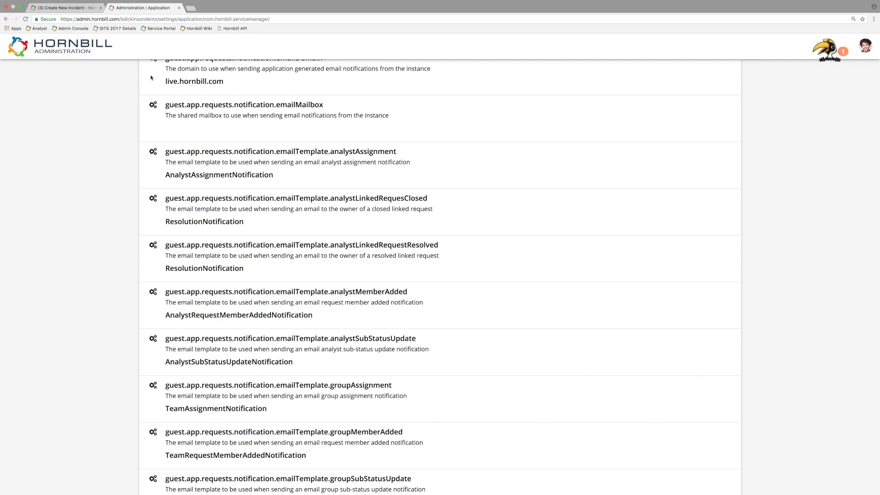
# Step: Open the guest.app.requests.notification.emailMailbox value for editing and leave it without entering a mailbox
pyautogui.scroll(2, 122, 127)
pyautogui.scroll(1, 122, 127)
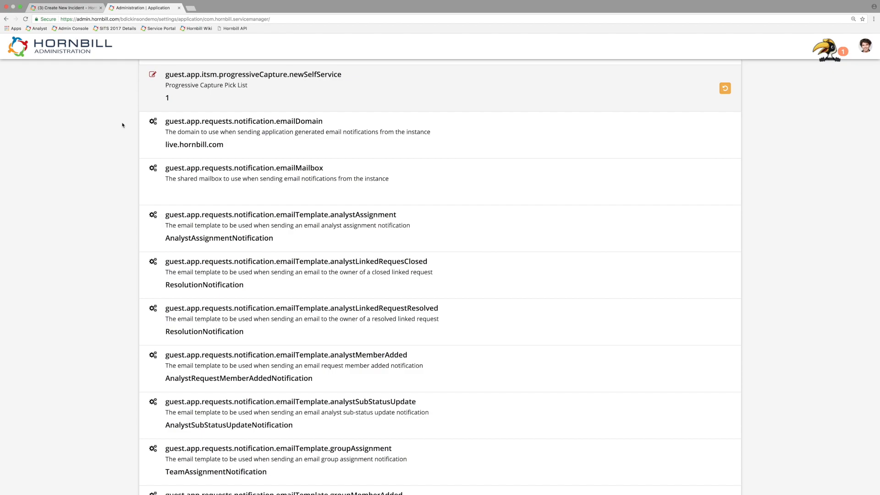
pyautogui.click(240, 192)
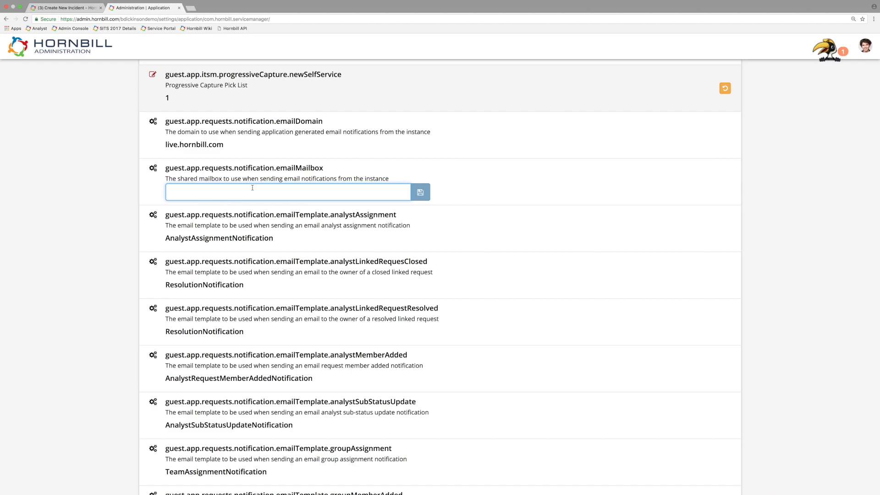
pyautogui.click(566, 185)
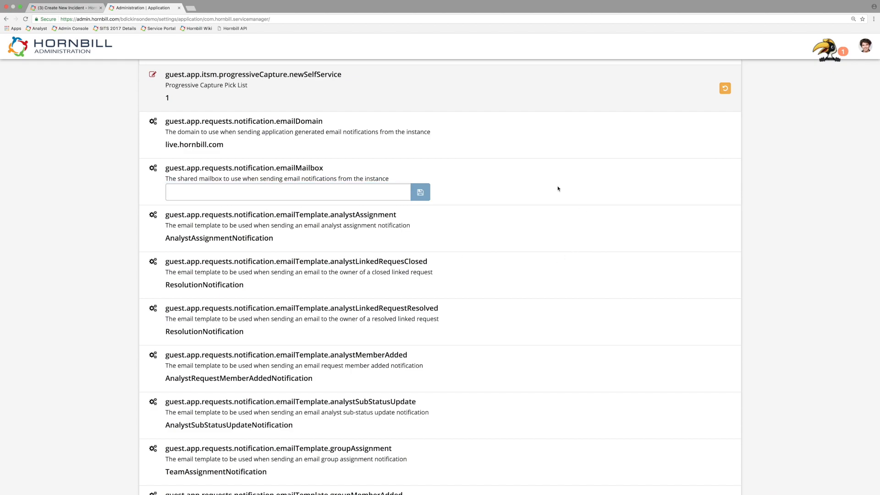
# Step: Review the notification email template settings, and go to page 6 of the application settings for the notification types
pyautogui.scroll(-2, 450, 195)
pyautogui.scroll(-5, 450, 197)
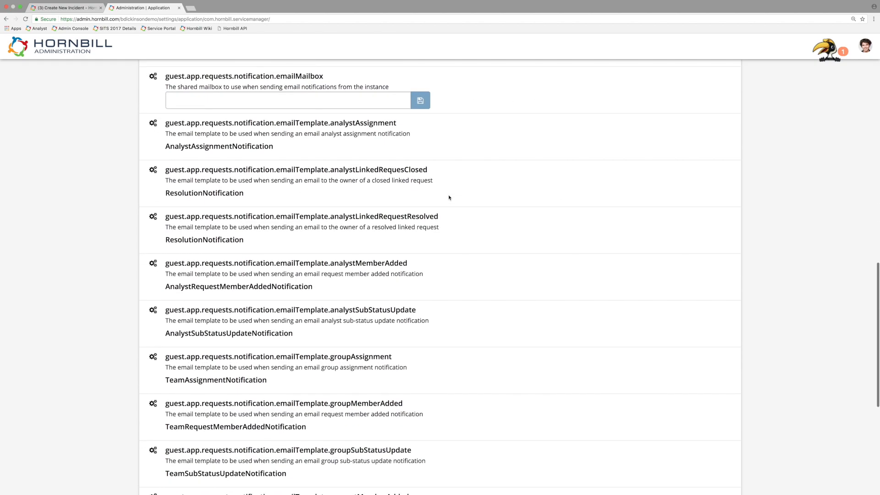
pyautogui.scroll(-1, 406, 213)
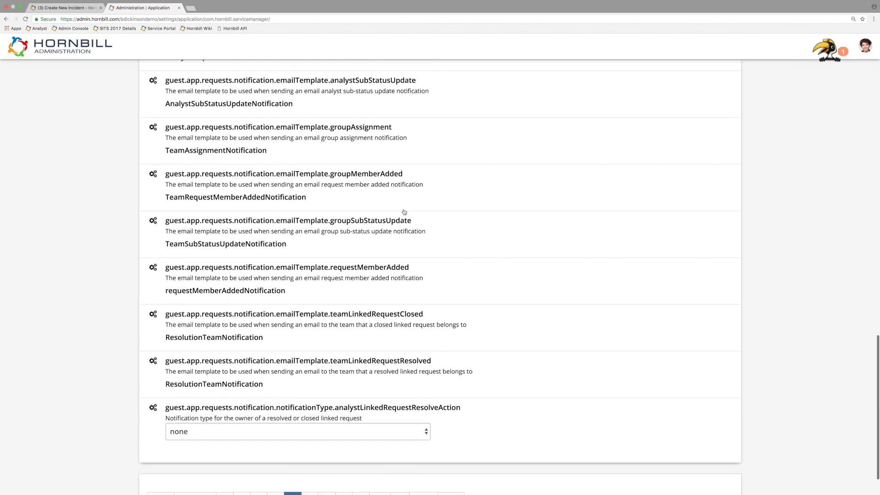
pyautogui.scroll(-1, 299, 262)
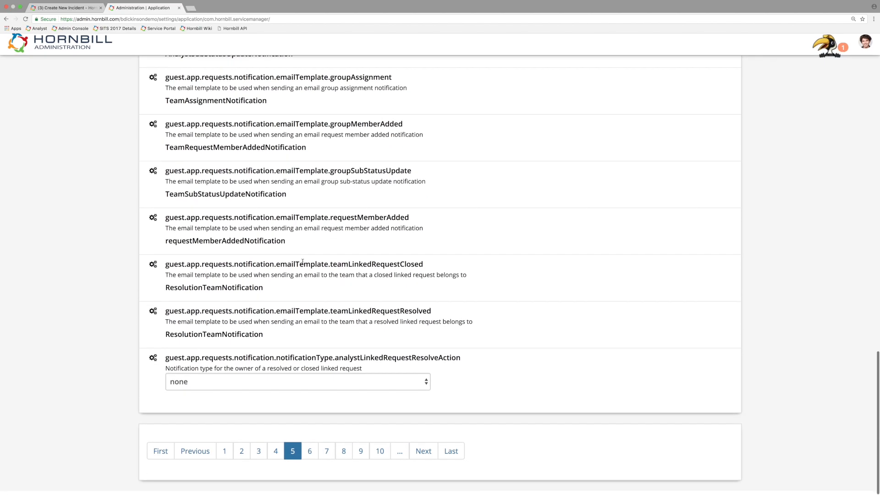
pyautogui.click(310, 456)
pyautogui.scroll(8, 357, 322)
pyautogui.scroll(10, 357, 322)
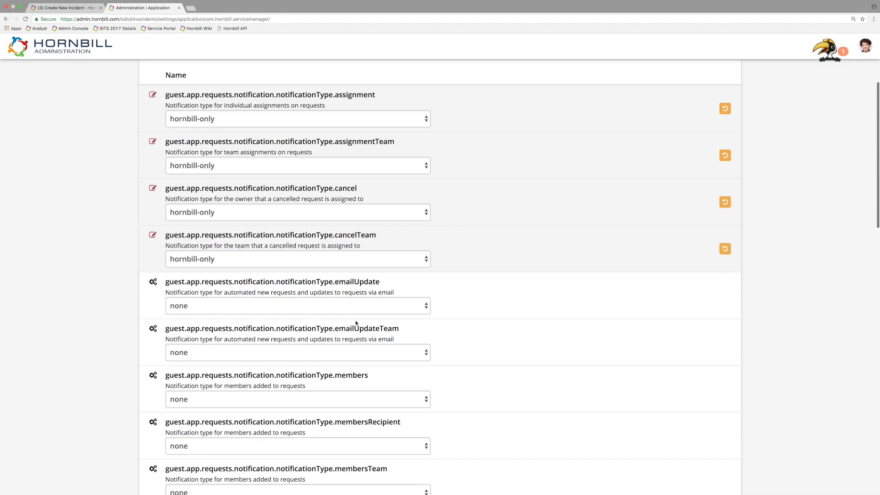
pyautogui.scroll(-2, 333, 322)
pyautogui.scroll(-1, 333, 321)
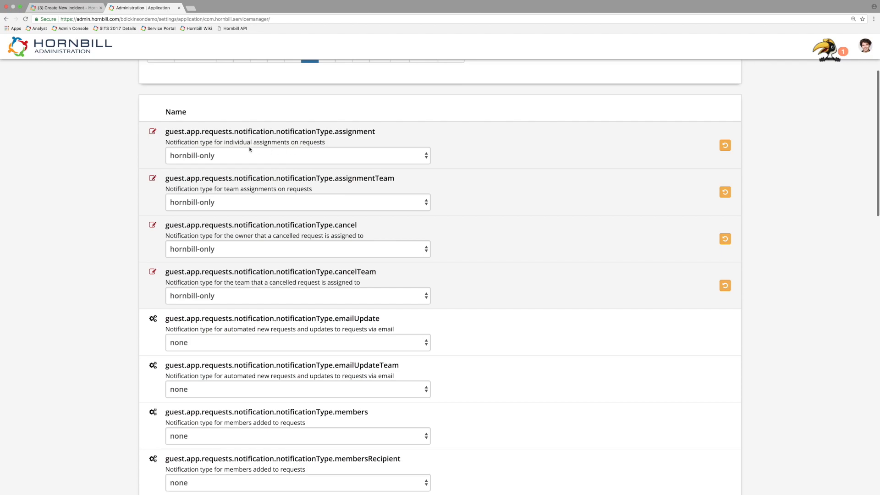
# Step: Examine the options of the notificationType.assignment and notificationType.assignmentTeam settings without changing either one
pyautogui.click(186, 156)
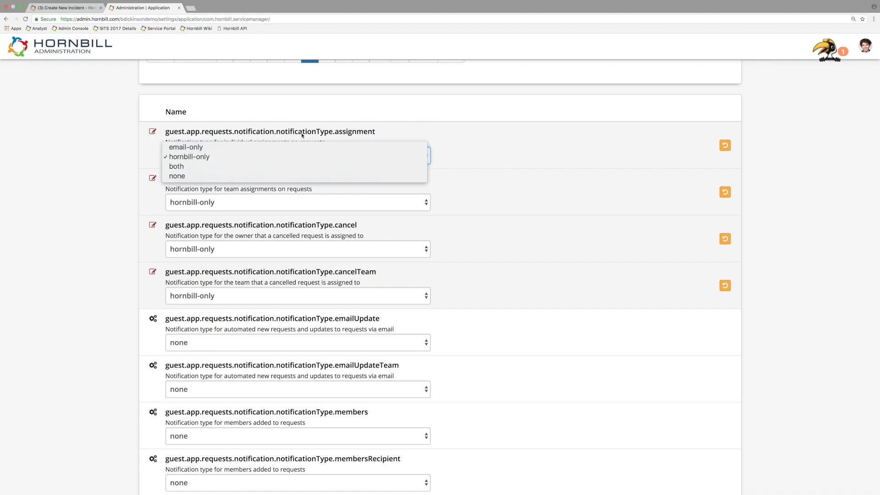
pyautogui.click(346, 131)
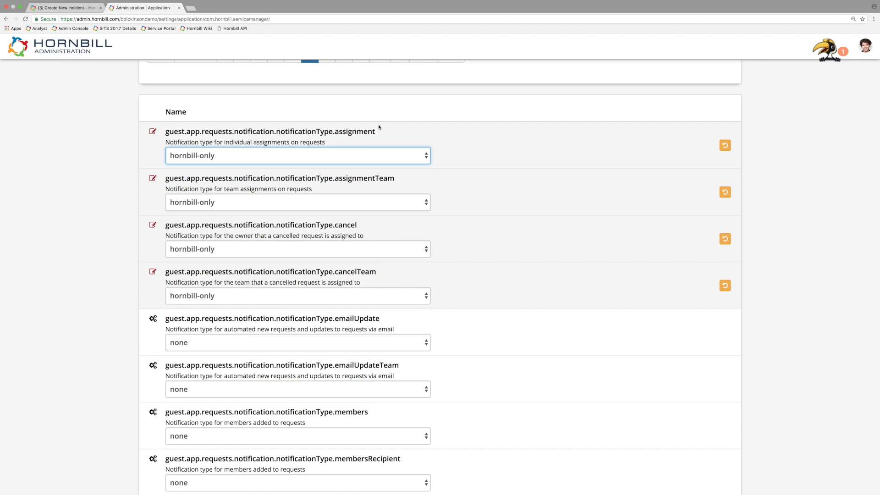
pyautogui.scroll(-3, 376, 128)
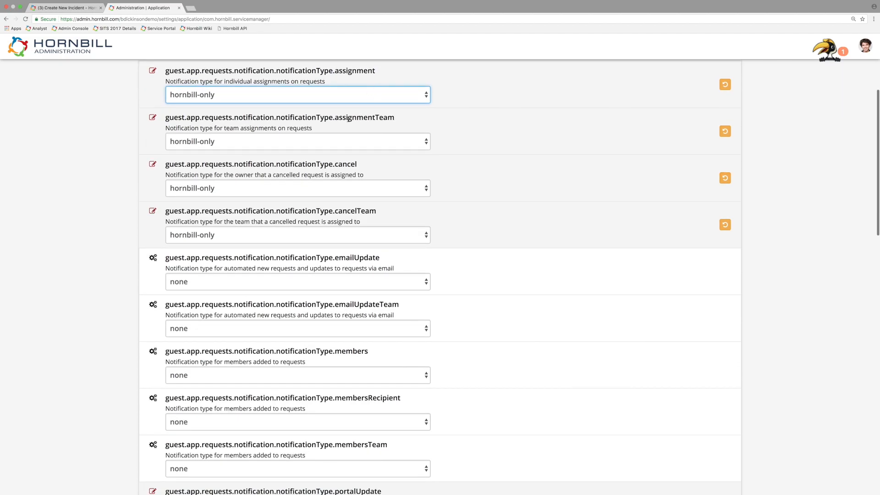
pyautogui.moveTo(337, 119); pyautogui.dragTo(376, 117)
pyautogui.click(376, 118)
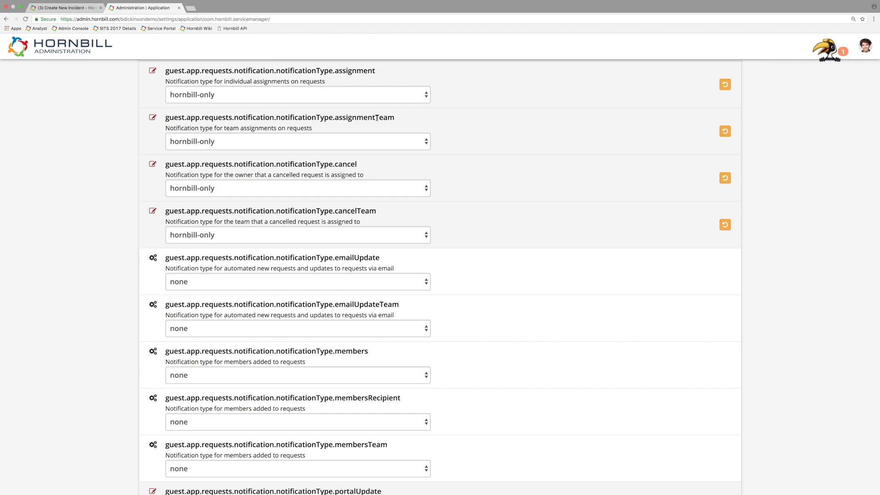
pyautogui.click(311, 142)
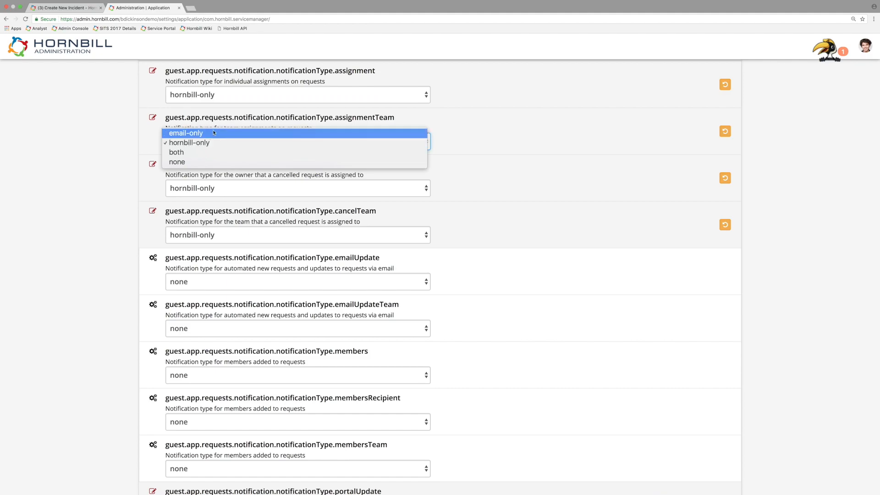
pyautogui.click(212, 96)
# Step: Set guest.app.requests.notification.notificationType.assignment to both
pyautogui.click(239, 97)
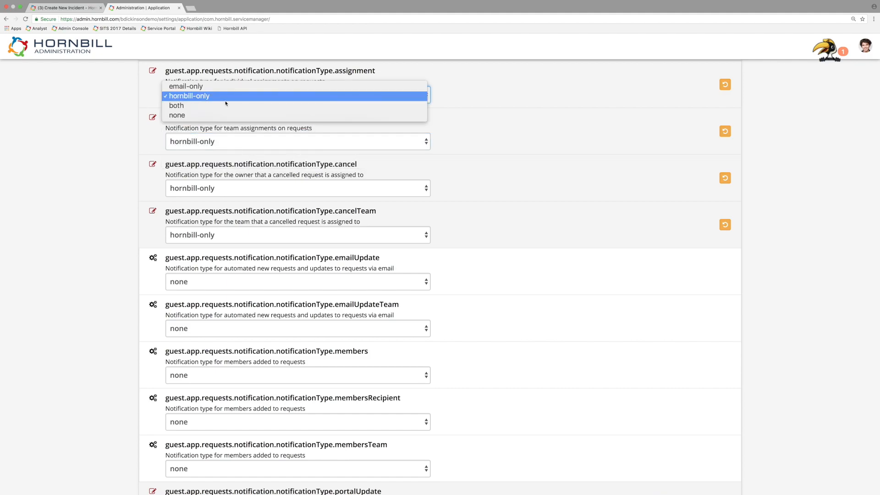
pyautogui.click(197, 107)
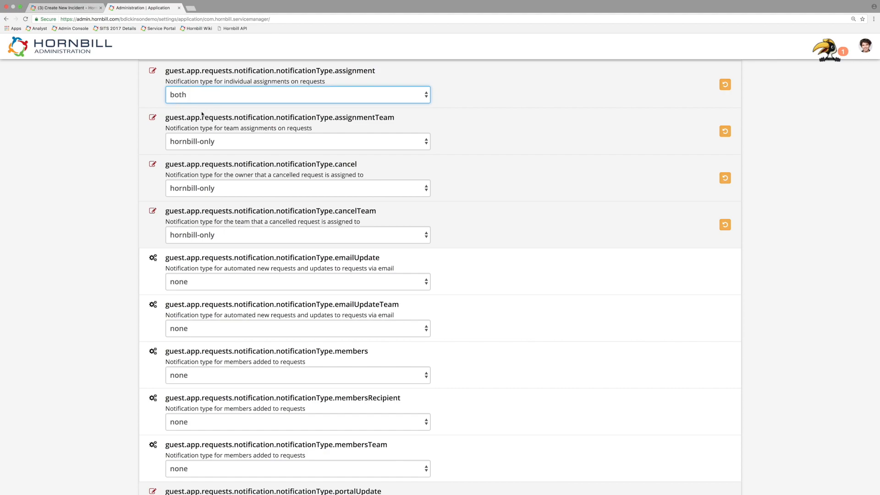
pyautogui.scroll(-3, 200, 112)
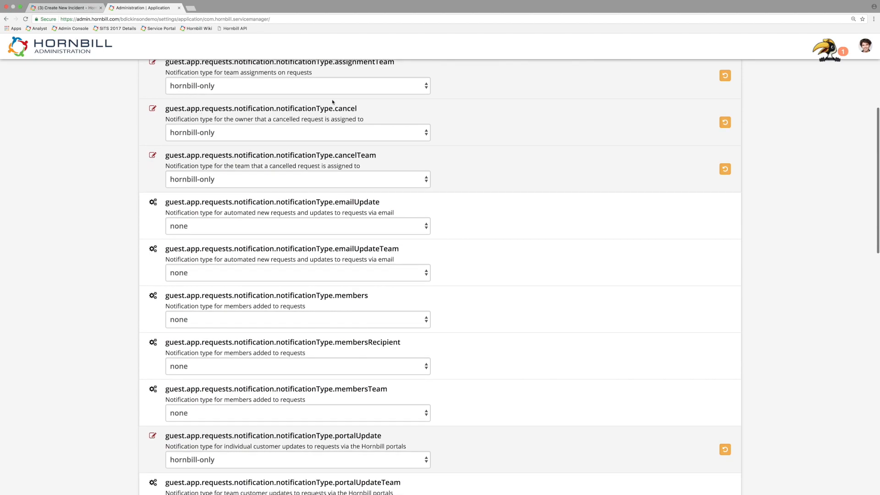
pyautogui.scroll(3, 397, 116)
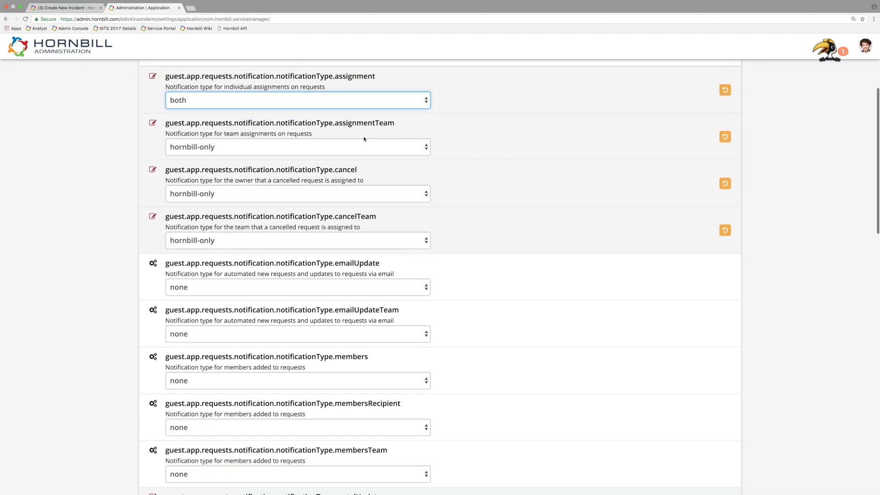
# Step: Review the remaining request notification type settings, including the portalUpdateTeam and portalUpdate options, without changing them
pyautogui.scroll(-3, 384, 137)
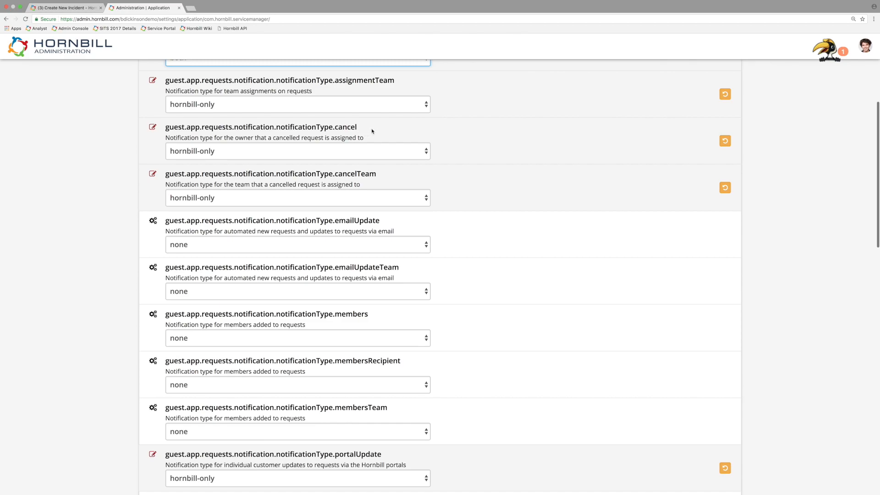
pyautogui.scroll(-1, 363, 136)
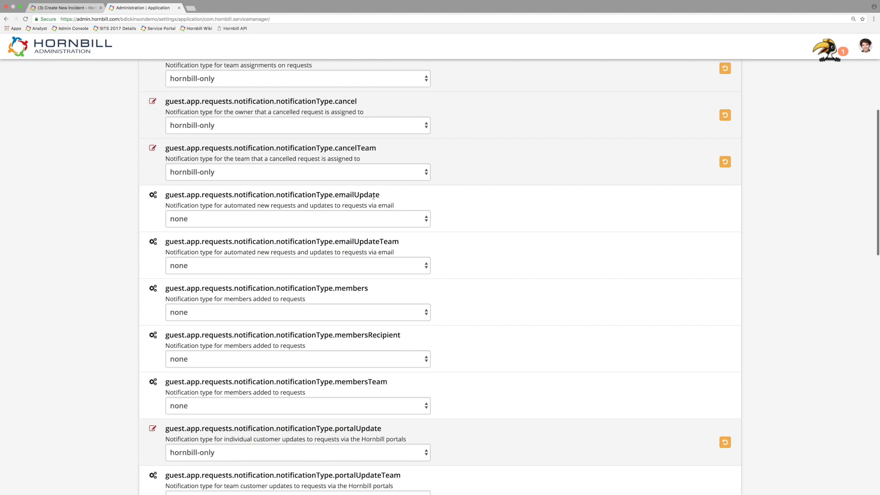
pyautogui.scroll(-4, 374, 196)
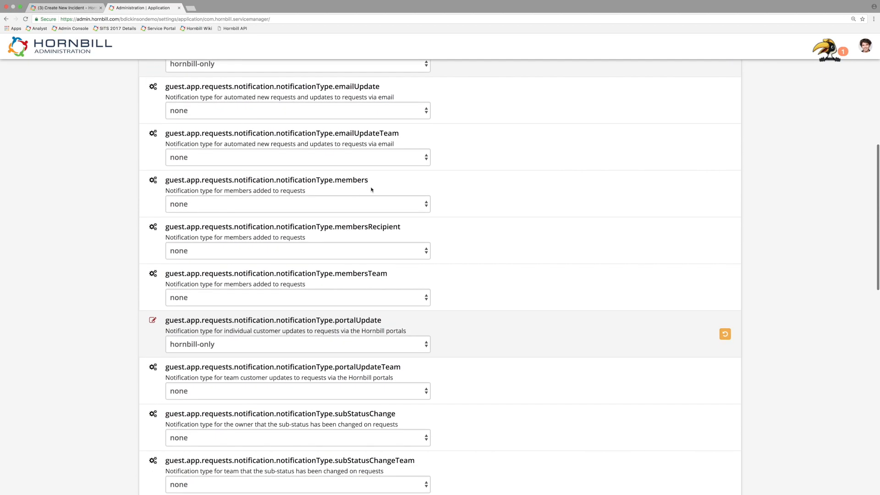
pyautogui.scroll(-3, 371, 189)
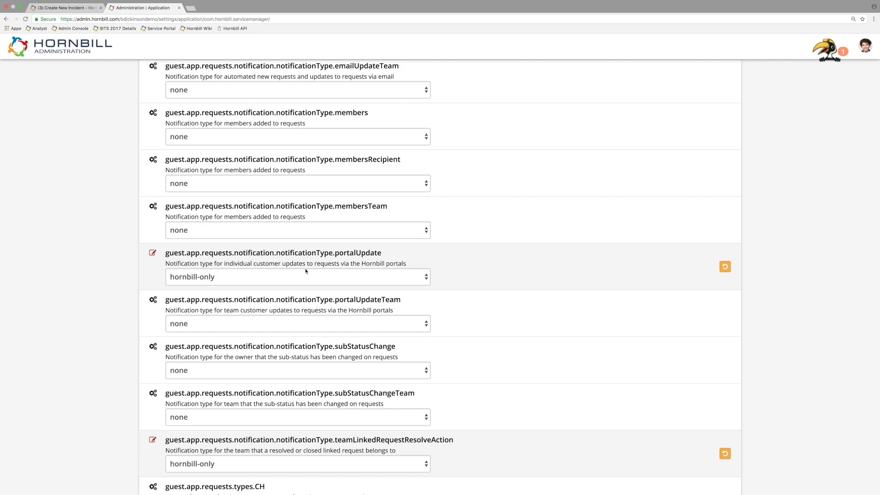
pyautogui.click(334, 331)
pyautogui.click(334, 324)
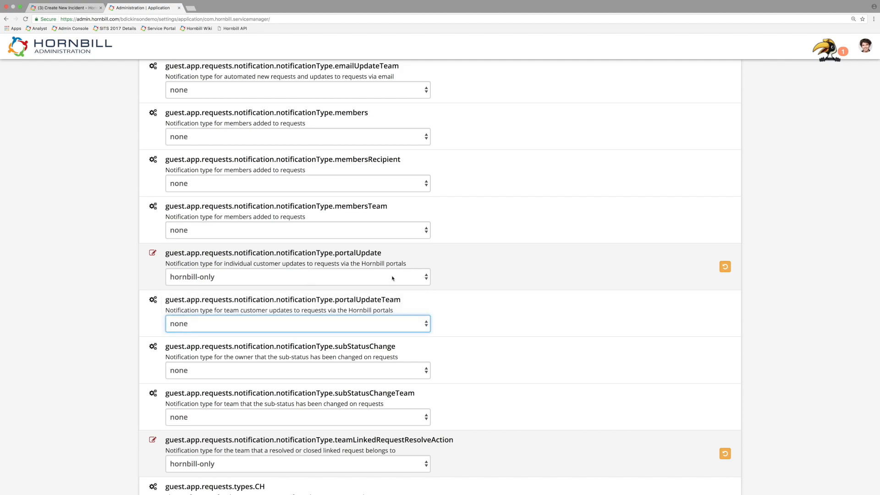
pyautogui.click(392, 277)
pyautogui.click(347, 277)
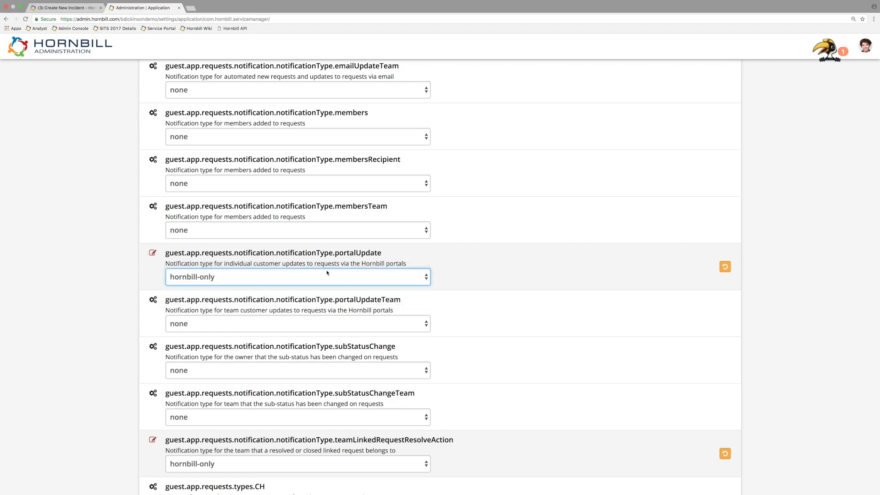
pyautogui.scroll(-1, 327, 275)
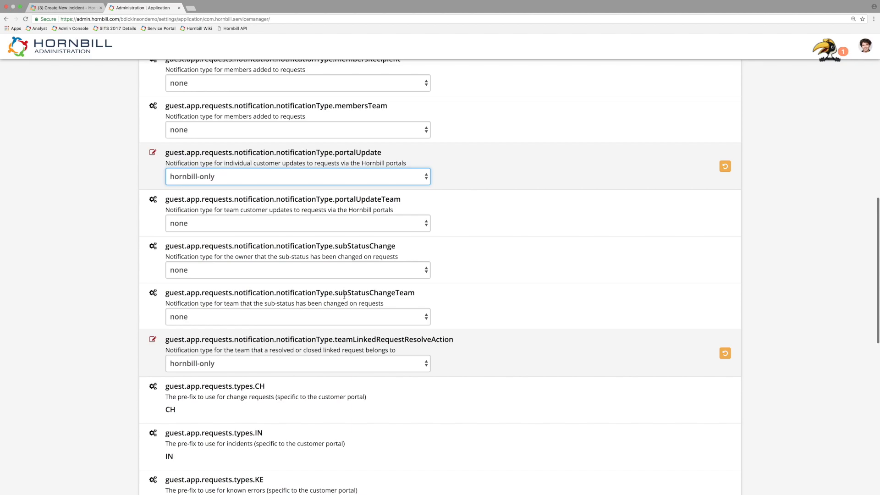
# Step: Return to page 5 of the application settings and review the request notification email template settings
pyautogui.scroll(15, 330, 222)
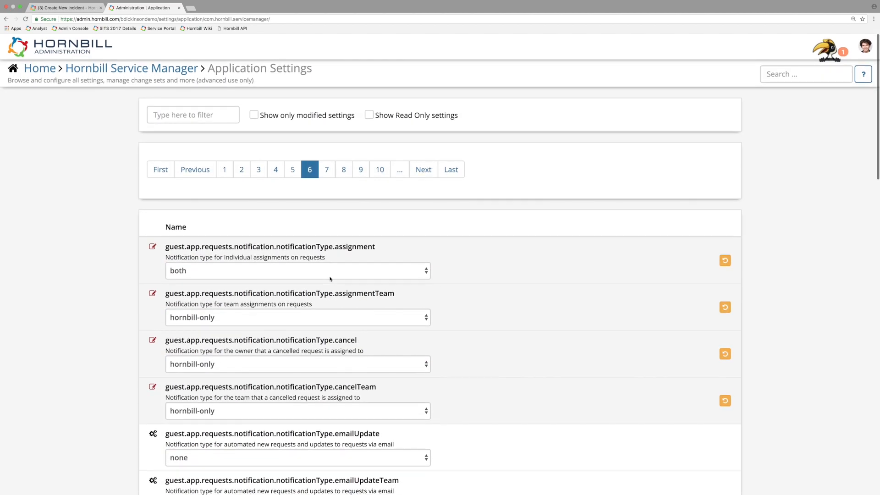
pyautogui.click(292, 169)
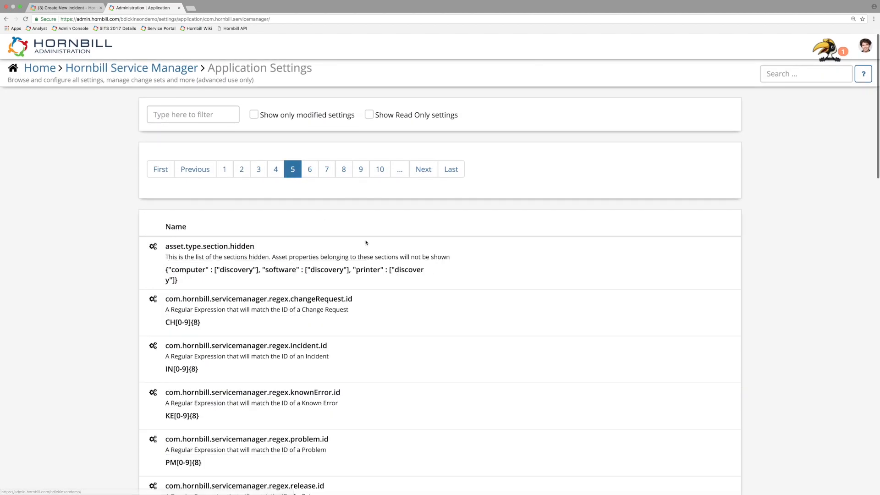
pyautogui.scroll(-5, 367, 245)
pyautogui.scroll(-15, 369, 248)
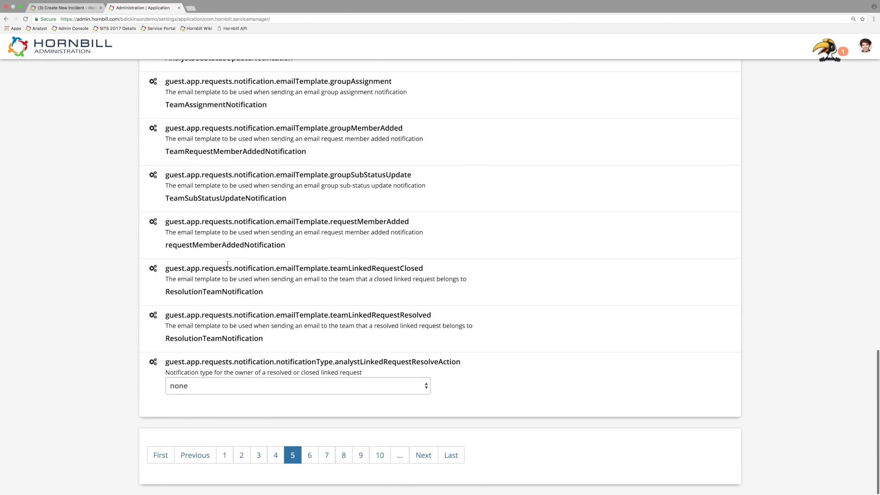
pyautogui.scroll(3, 297, 316)
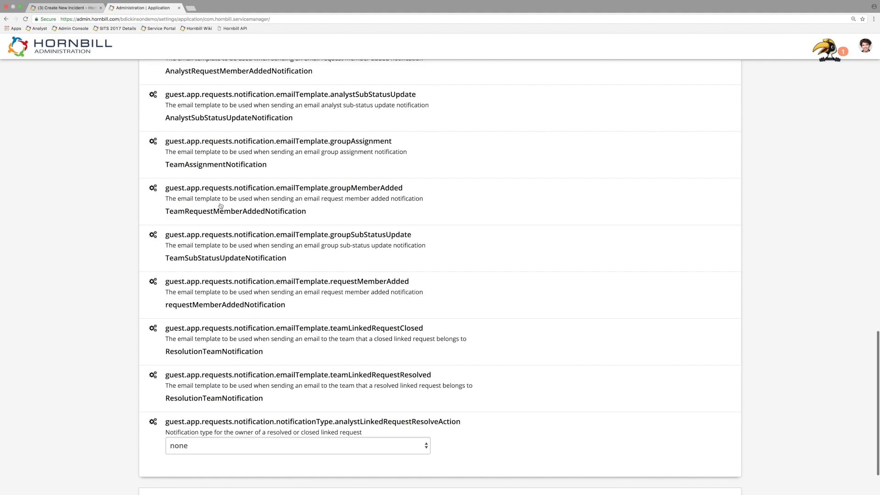
# Step: Duplicate the application settings browser tab and open the system's email templates list in the copy
pyautogui.rightClick(159, 8)
pyautogui.click(173, 29)
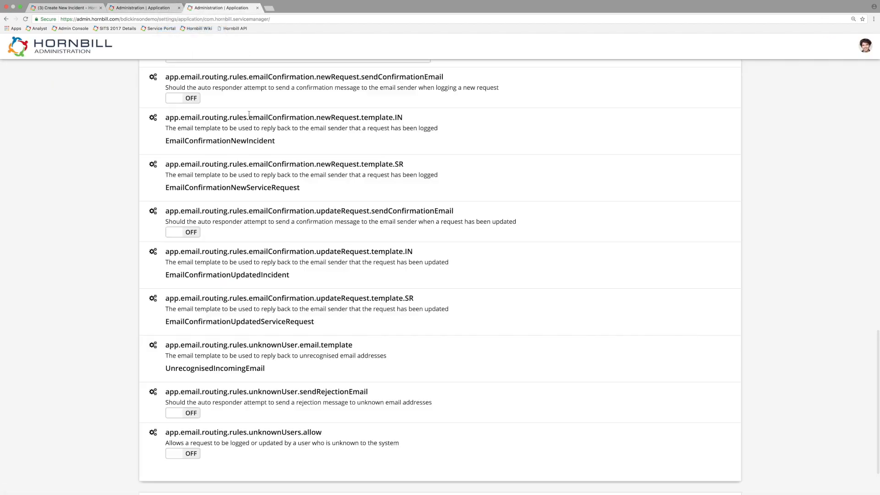
pyautogui.scroll(15, 55, 120)
pyautogui.scroll(7, 93, 137)
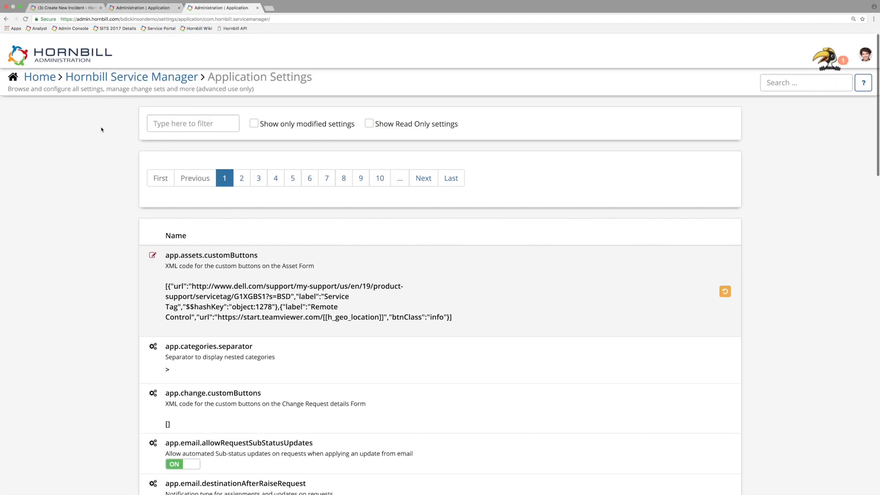
pyautogui.click(49, 69)
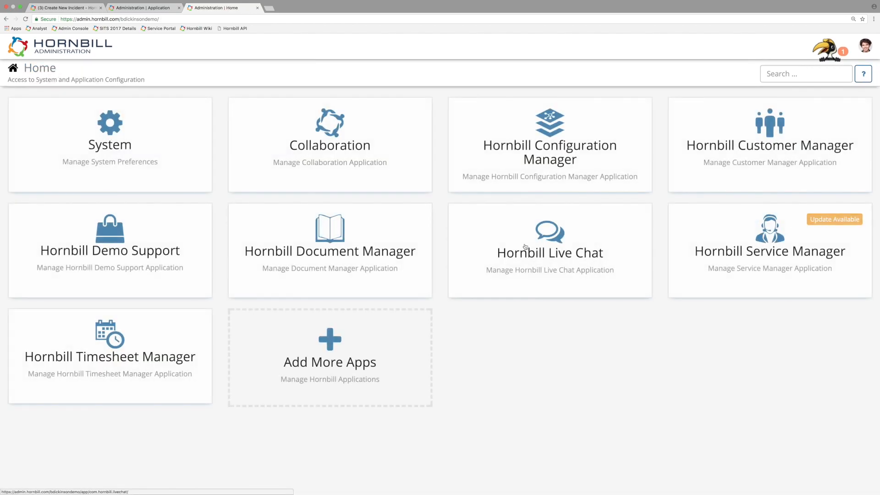
pyautogui.click(101, 111)
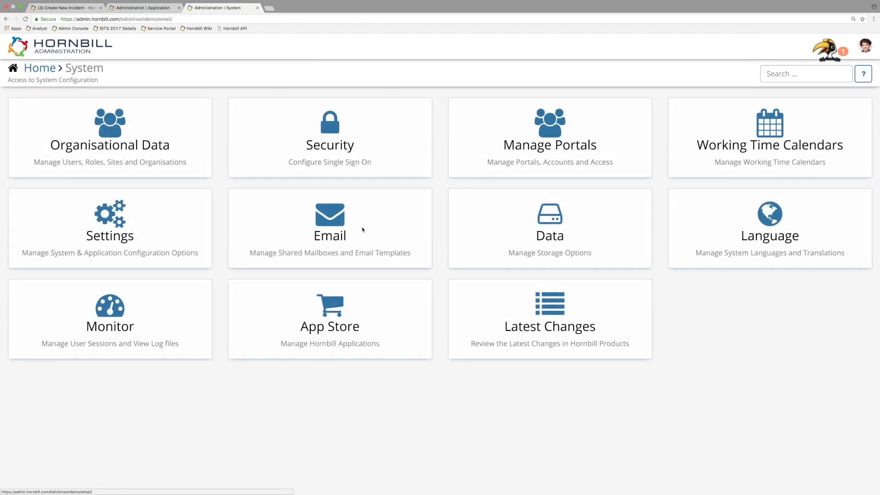
pyautogui.click(361, 230)
pyautogui.click(572, 161)
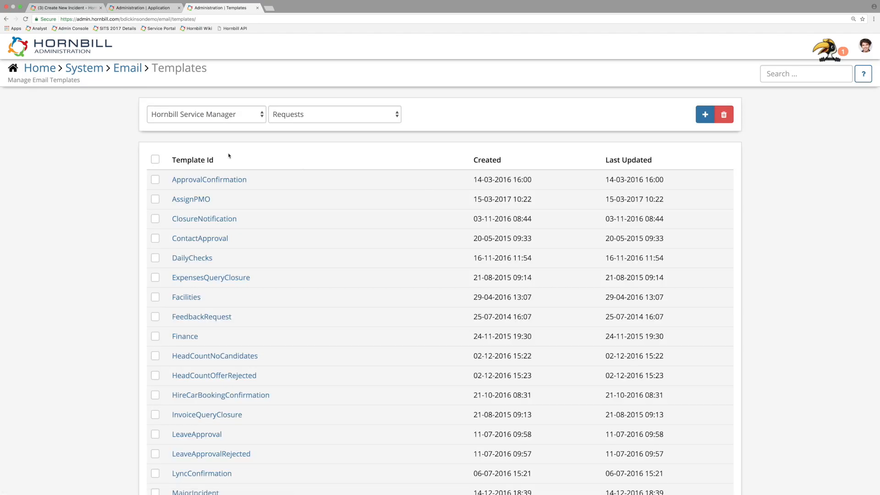
# Step: Look through the Hornbill Service Manager email templates for Requests
pyautogui.scroll(-5, 229, 227)
pyautogui.scroll(-3, 239, 228)
pyautogui.scroll(9, 236, 230)
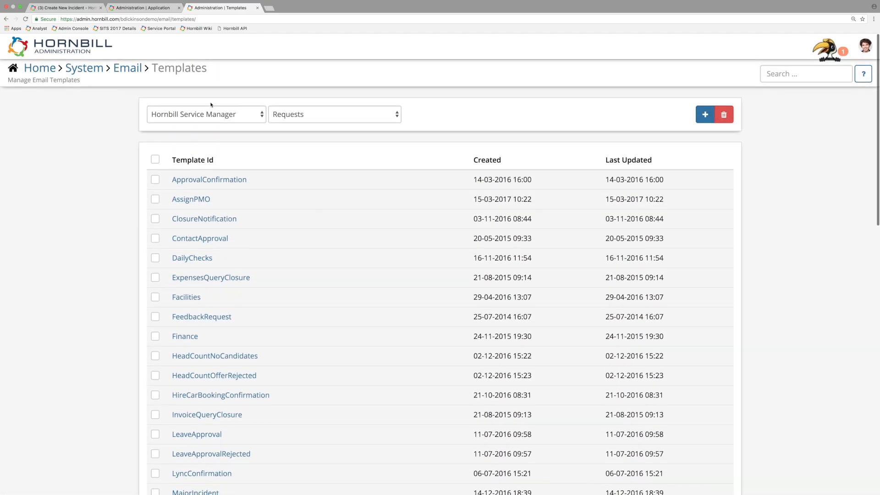
# Step: Go back to the original application settings page and examine the analyst and group notification email template settings
pyautogui.click(142, 8)
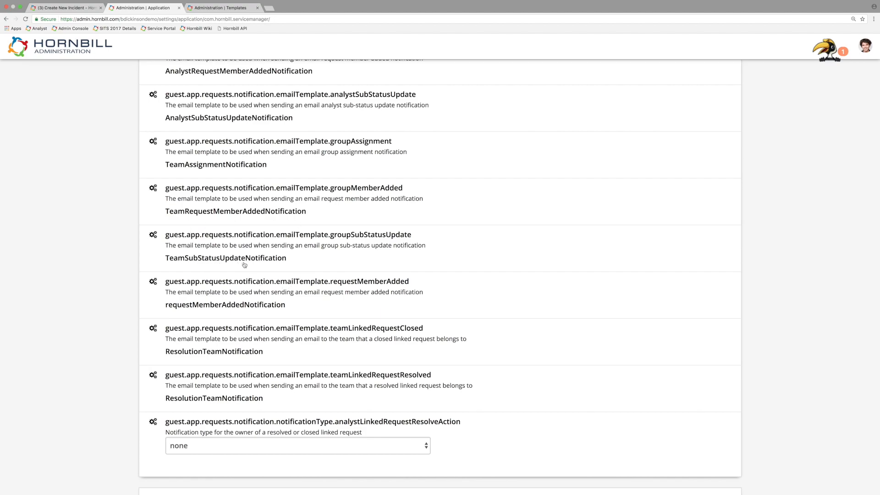
pyautogui.scroll(4, 339, 338)
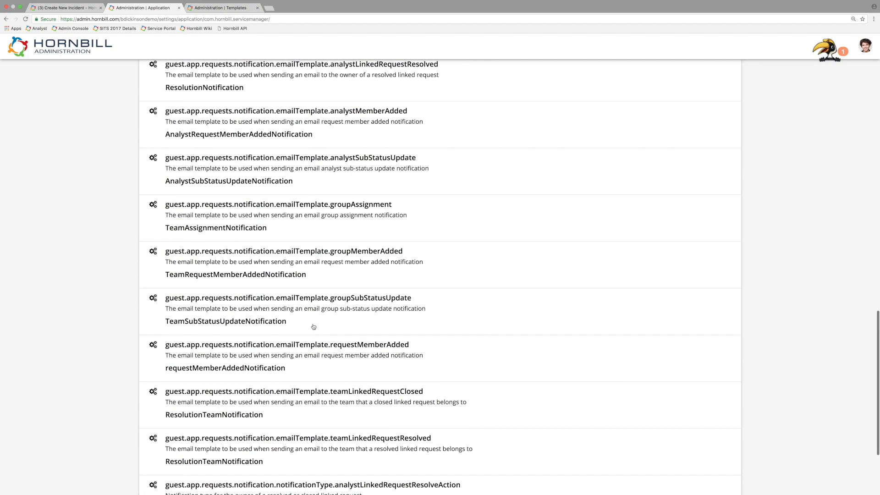
pyautogui.scroll(2, 307, 326)
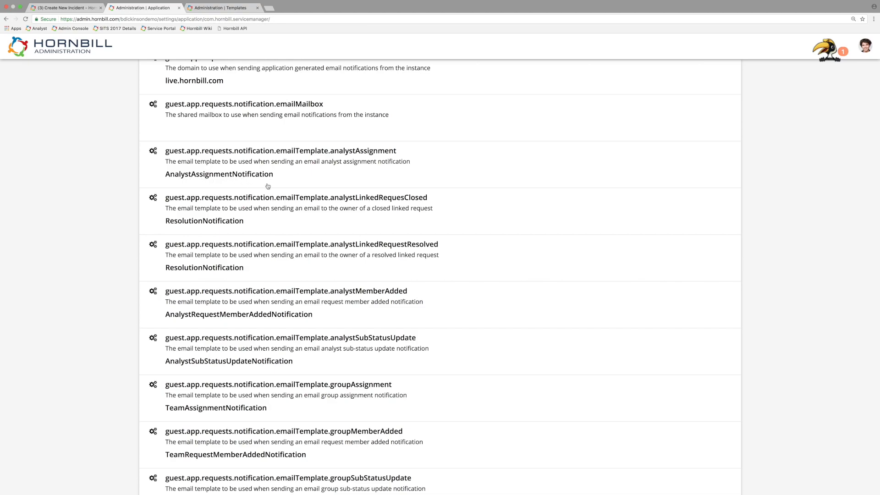
pyautogui.scroll(-7, 267, 187)
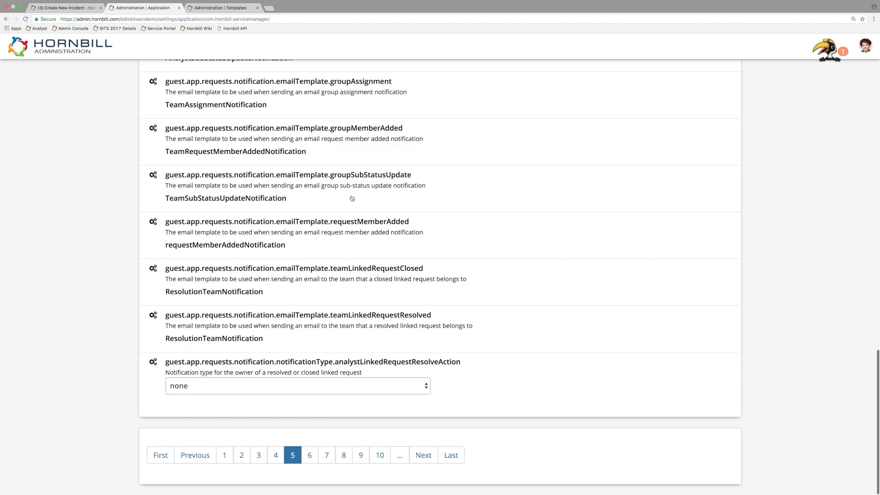
# Step: Filter the application settings by "show"
pyautogui.scroll(15, 352, 198)
pyautogui.scroll(6, 307, 188)
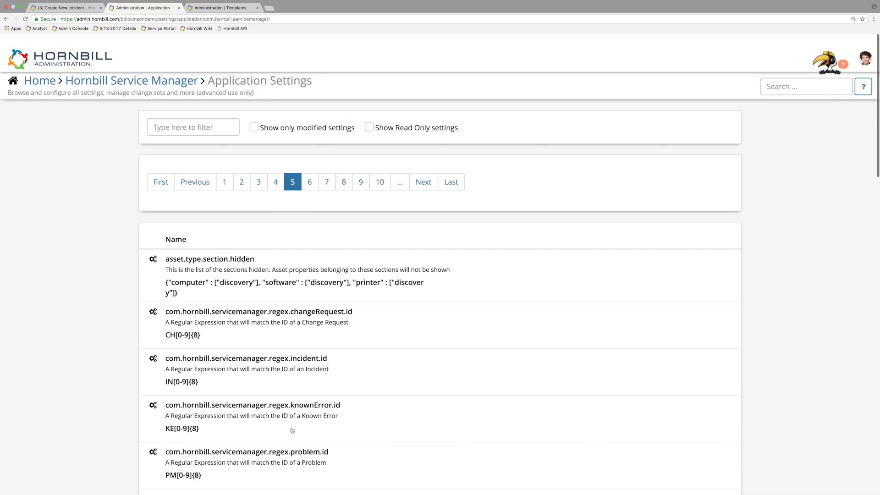
pyautogui.click(195, 112)
pyautogui.write('show')
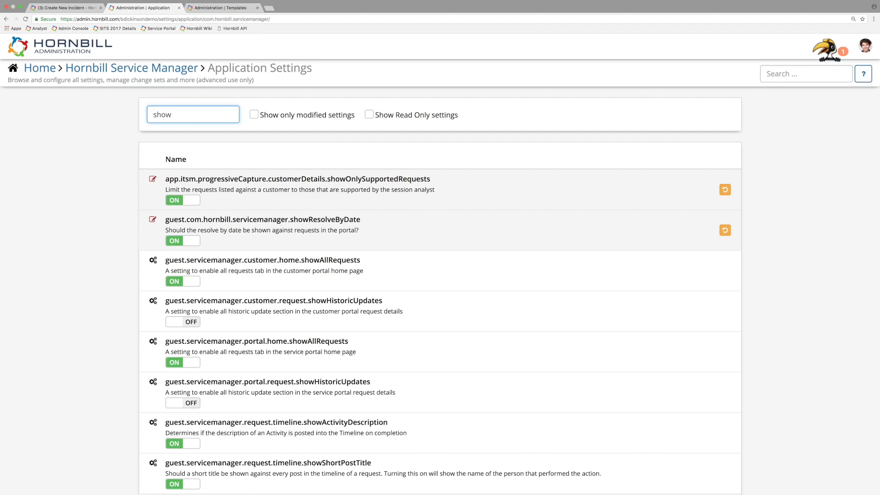
# Step: Switch to the Hornbill Service Portal and open the VPN Access Issue request from the Home Working service's requests
pyautogui.click(46, 300)
pyautogui.hotkey('ctrl', 'Right')
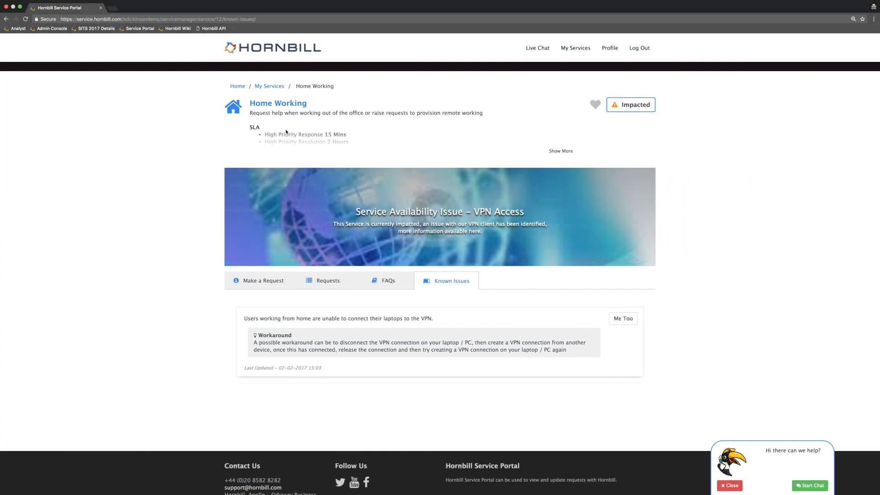
pyautogui.click(334, 281)
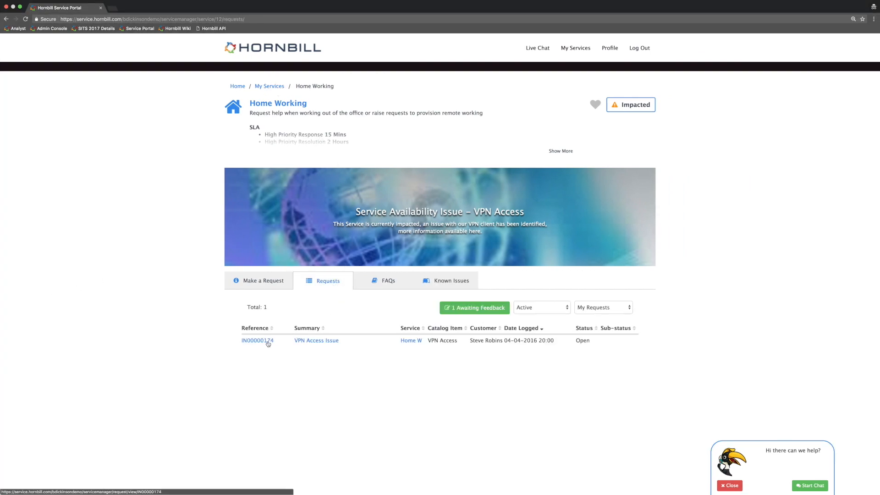
pyautogui.click(268, 341)
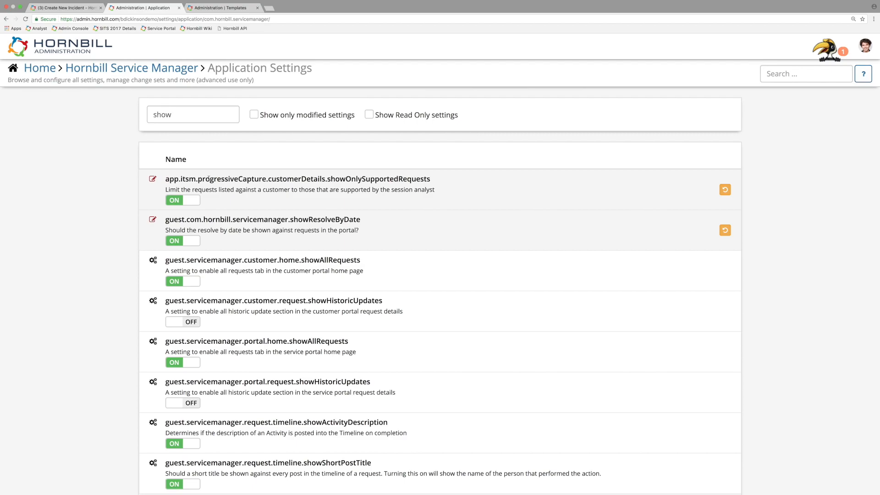
# Step: Back in the admin application settings, replace the filter text with "additional" to find the additional request types setting
pyautogui.doubleClick(199, 110)
pyautogui.press('BackSpace')
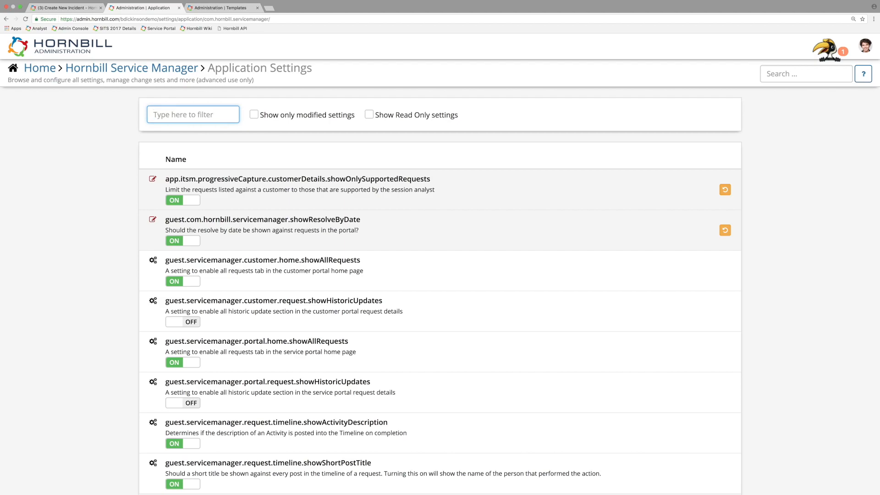
pyautogui.write('show')
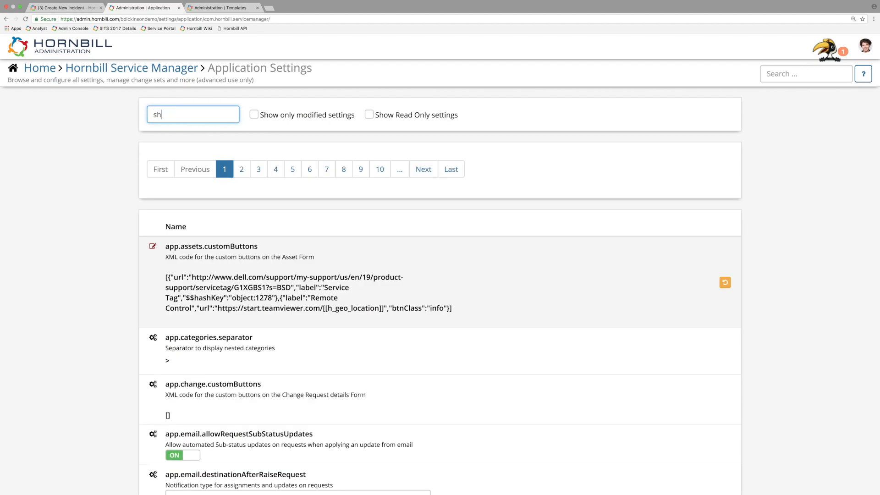
pyautogui.press('BackSpace')
pyautogui.press('BackSpace')
pyautogui.press('BackSpace')
pyautogui.press('BackSpace')
pyautogui.write('addition')
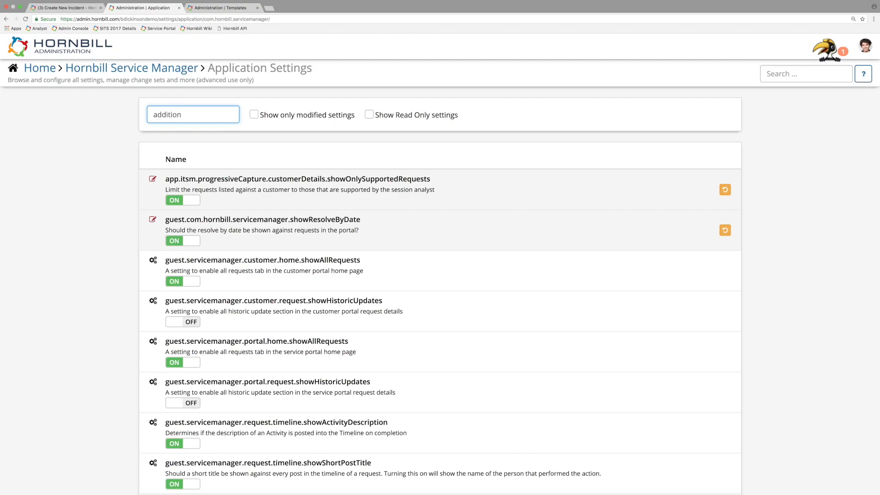
pyautogui.write('al')
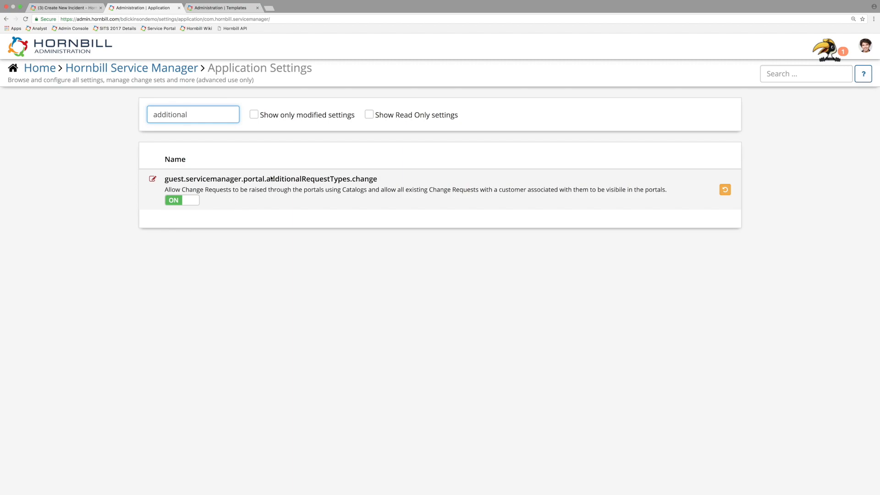
# Step: Filter the application settings by "default" and find the default visibility settings for request operations
pyautogui.press('super+a')
pyautogui.write('default')
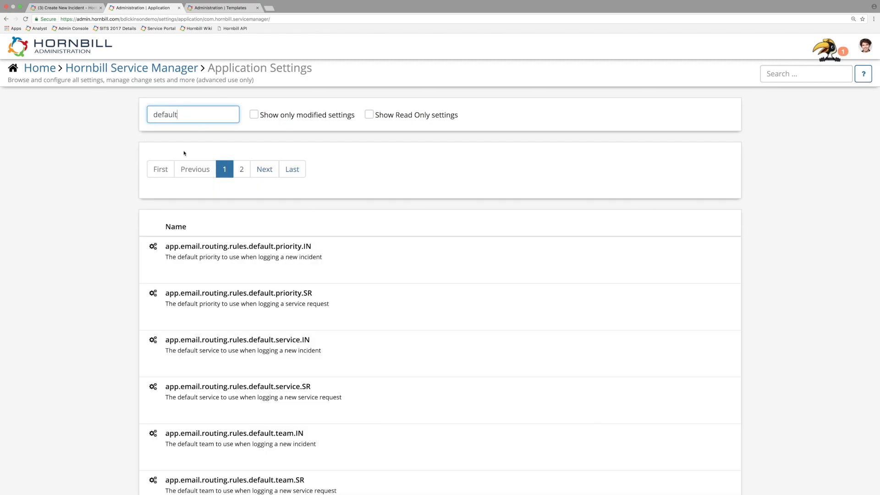
pyautogui.scroll(-10, 422, 273)
pyautogui.scroll(1, 425, 274)
pyautogui.scroll(-10, 424, 274)
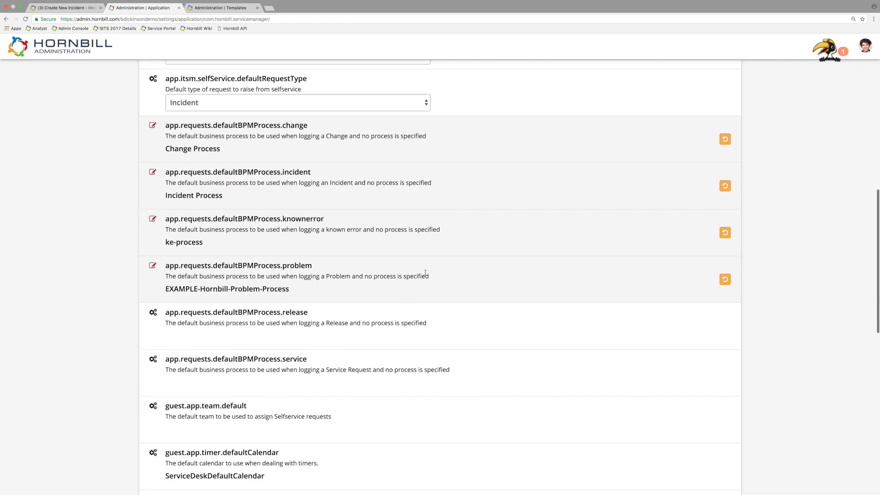
pyautogui.scroll(2, 404, 257)
pyautogui.scroll(1, 403, 257)
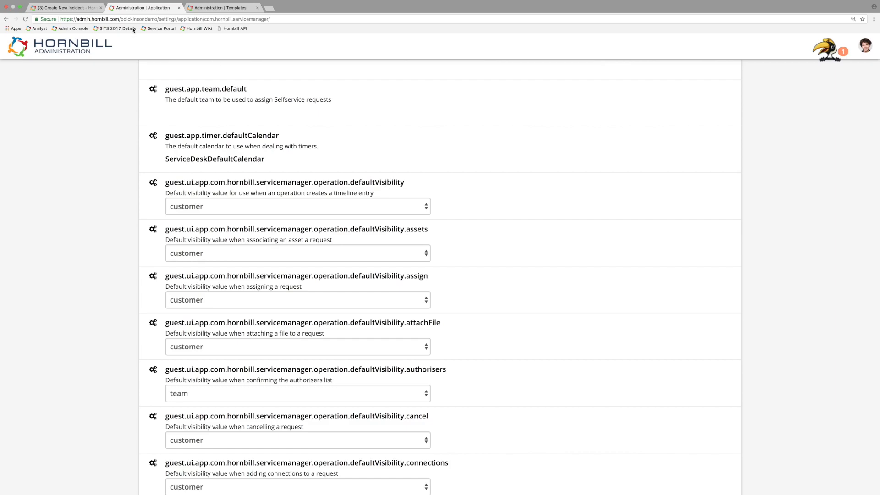
# Step: Switch to Service Manager, cancel the new incident and open the Word Printing Issue request from the request list
pyautogui.click(85, 8)
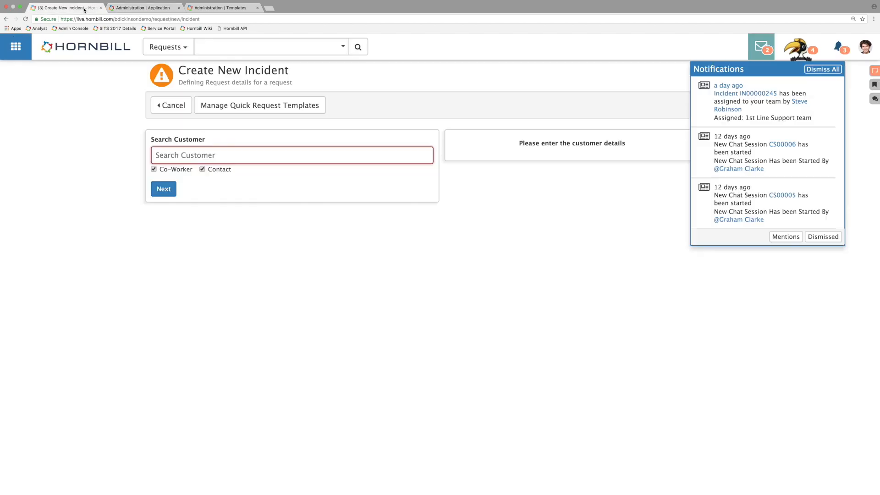
pyautogui.click(172, 106)
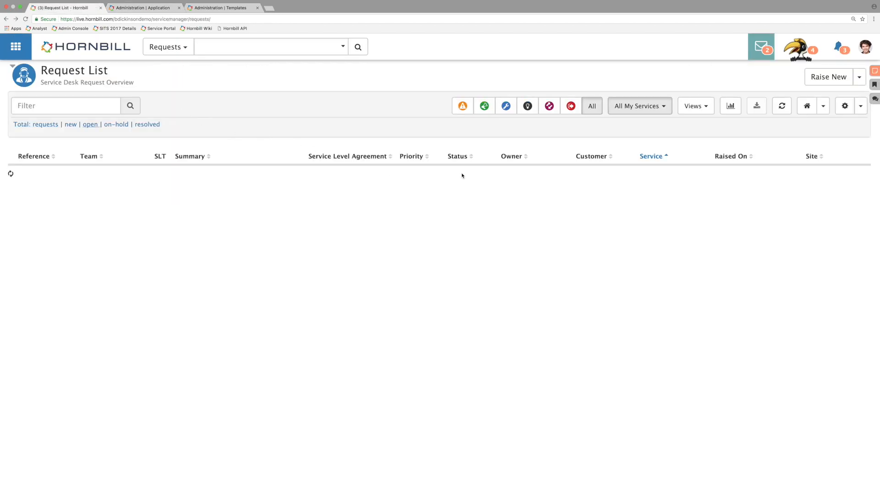
pyautogui.scroll(-10, 82, 364)
pyautogui.scroll(-5, 82, 365)
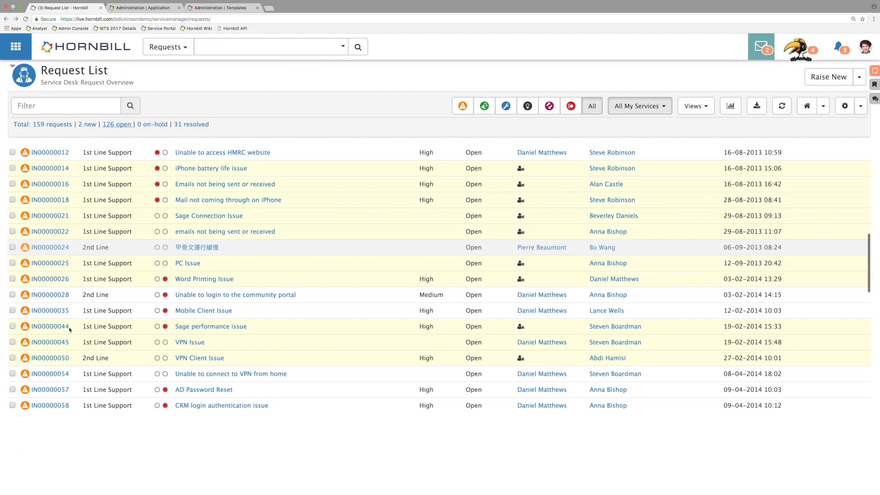
pyautogui.click(59, 263)
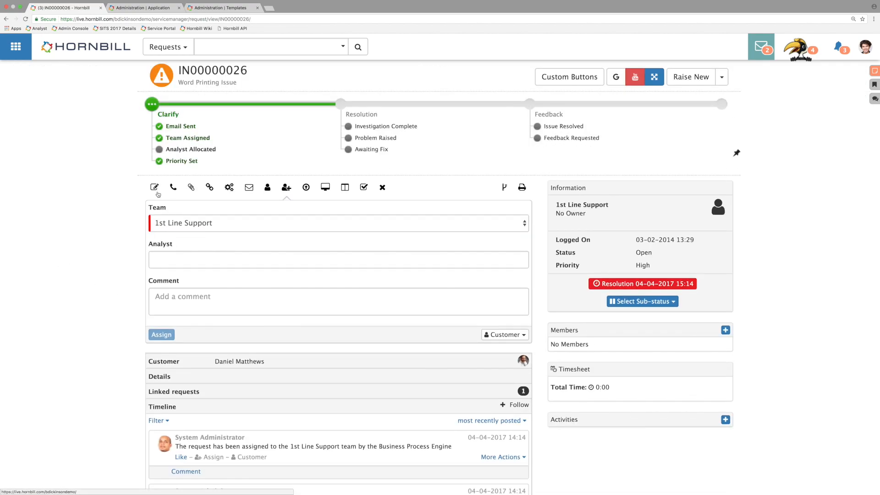
# Step: Examine the type and visibility labels of the assignment entry in the timeline, plus the visibility choice for assigning
pyautogui.scroll(-5, 209, 268)
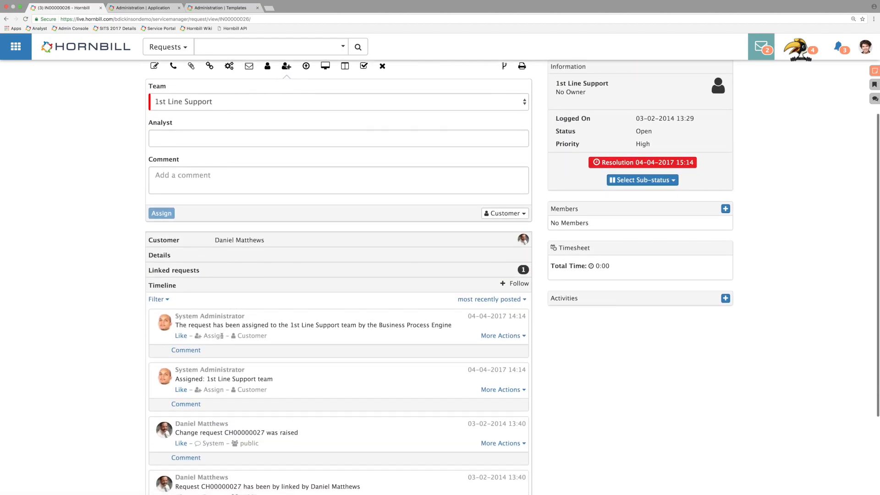
pyautogui.moveTo(224, 335); pyautogui.dragTo(203, 336)
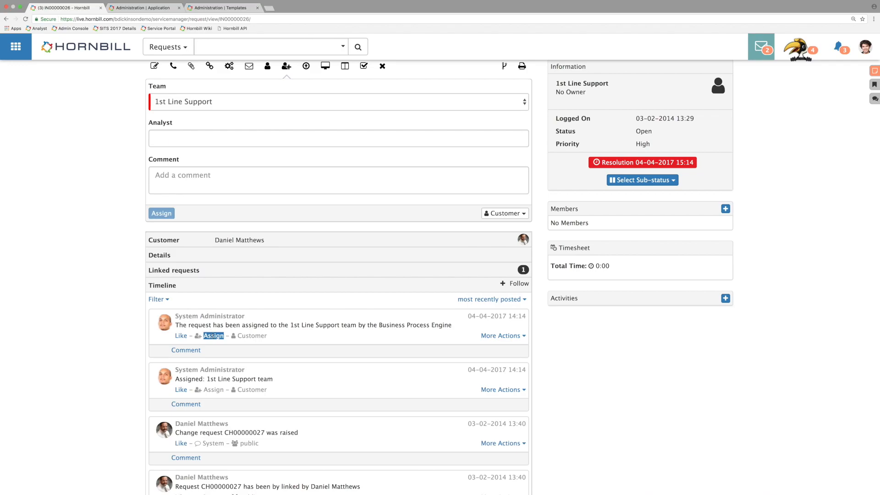
pyautogui.moveTo(284, 338); pyautogui.dragTo(241, 337)
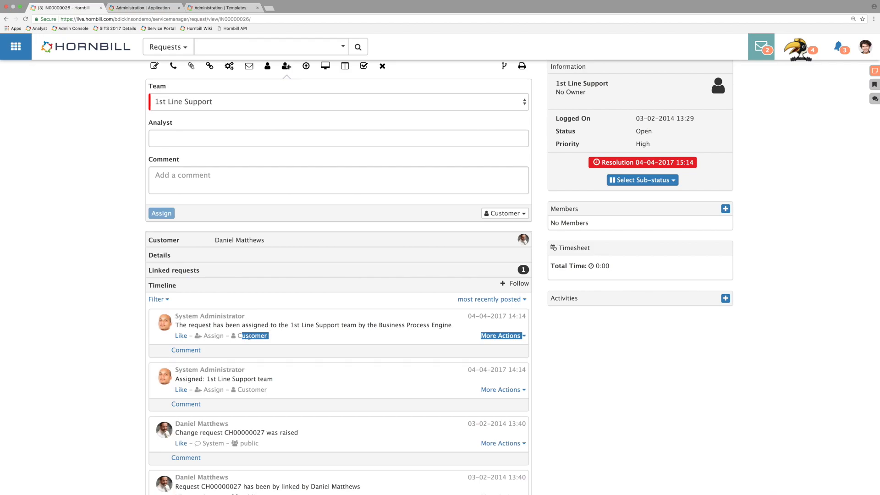
pyautogui.click(244, 336)
pyautogui.moveTo(237, 336); pyautogui.dragTo(265, 337)
pyautogui.scroll(2, 265, 335)
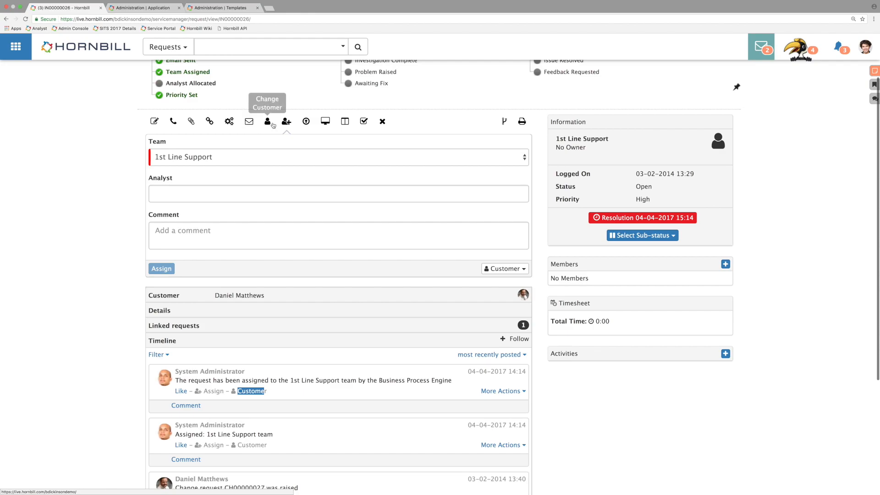
pyautogui.click(513, 273)
pyautogui.click(514, 272)
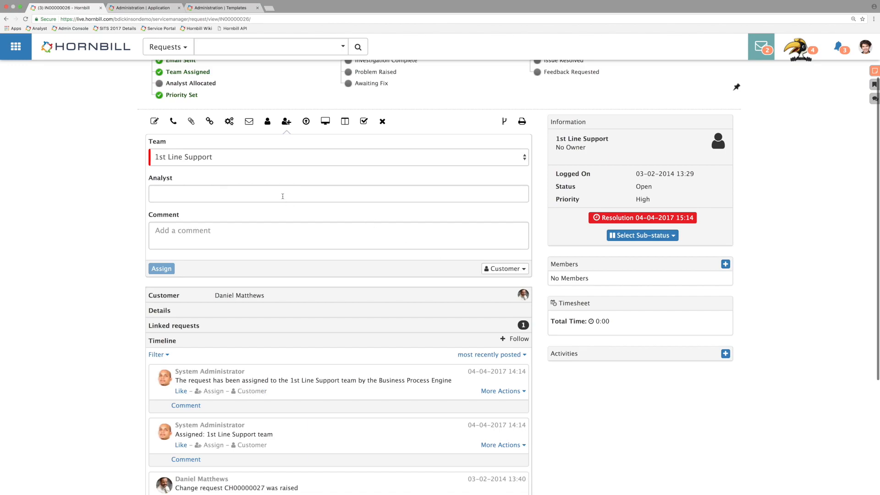
# Step: Assign the Word Printing Issue request to your own analyst account within the 1st Line Support team
pyautogui.click(266, 199)
pyautogui.click(213, 260)
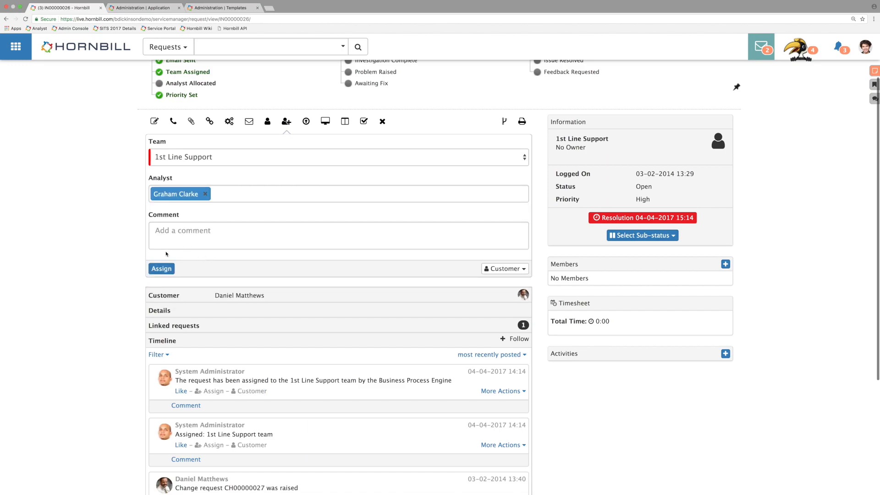
pyautogui.click(161, 269)
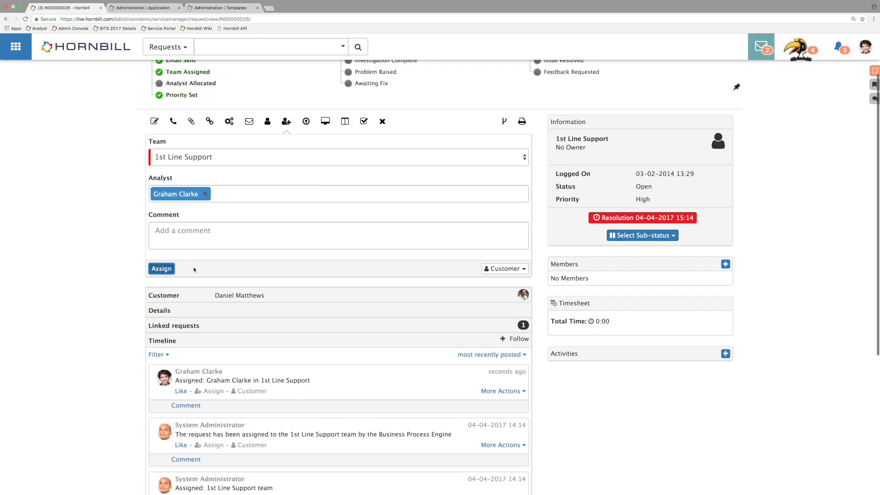
# Step: Review the new assignment entry in the request's timeline and compare it with the timeline customers see in the Service Portal
pyautogui.scroll(-3, 251, 277)
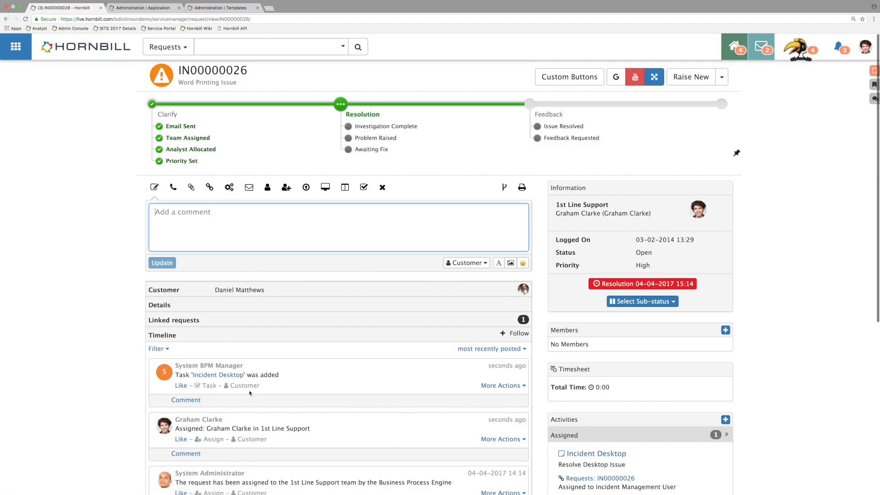
pyautogui.scroll(-1, 258, 434)
pyautogui.moveTo(295, 413); pyautogui.dragTo(175, 387)
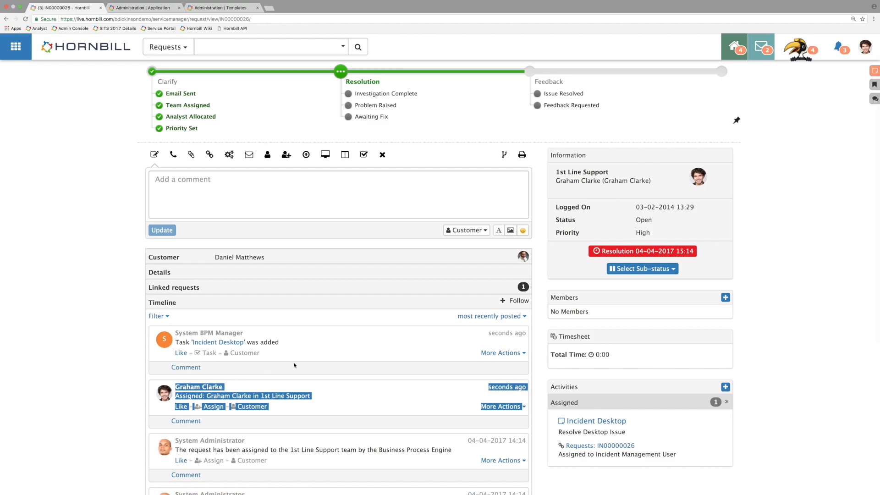
pyautogui.hotkey('ctrl', 'Right')
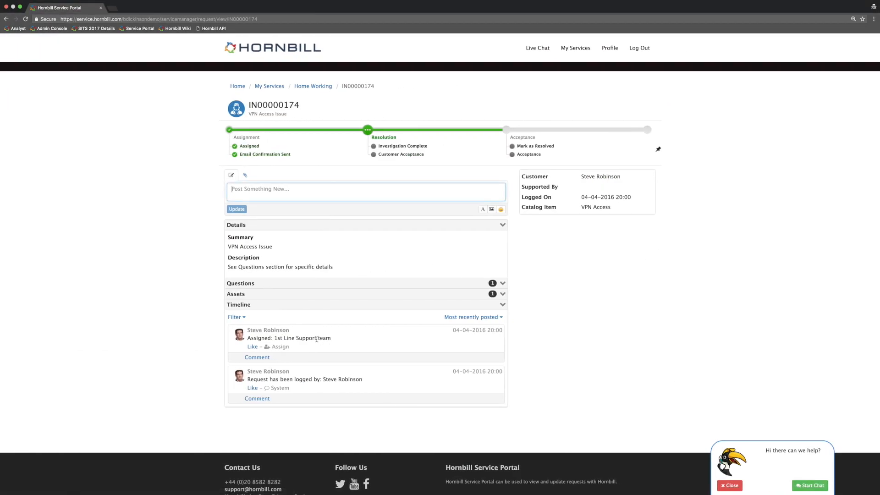
pyautogui.hotkey('ctrl', 'Left')
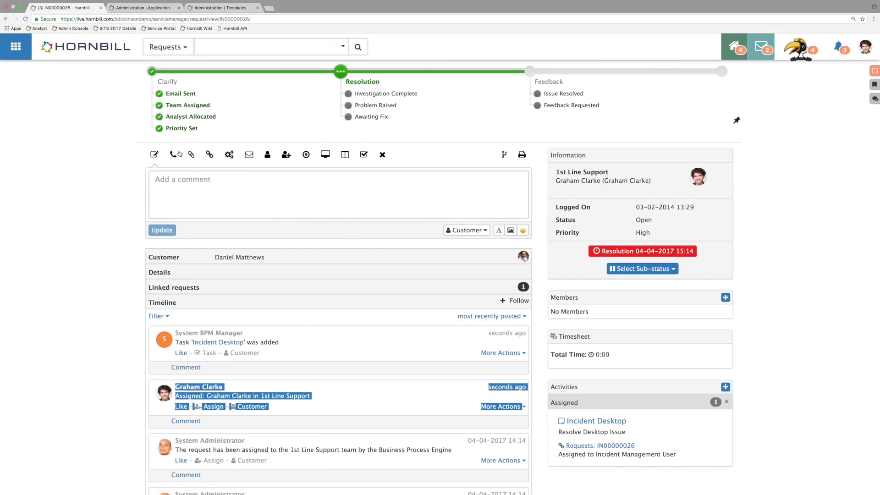
# Step: Change the request's priority to Medium with the escalation reason "Test" and Team visibility, and check its timeline entry
pyautogui.click(306, 155)
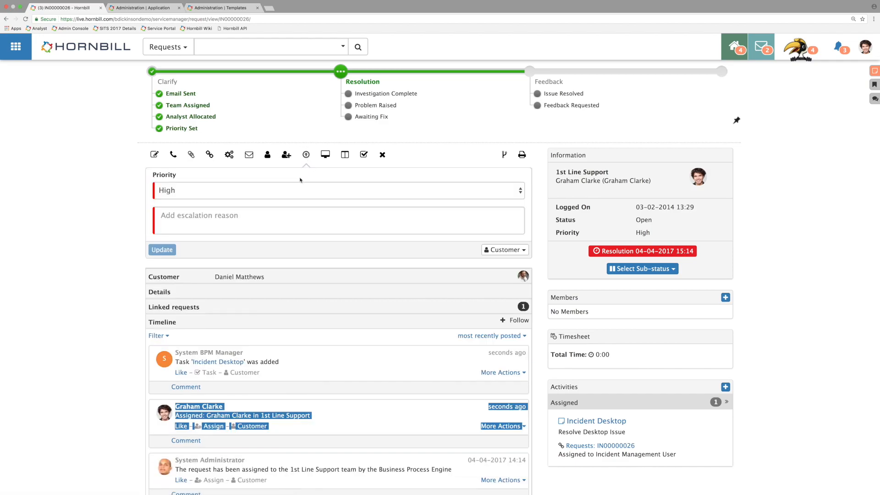
pyautogui.click(227, 192)
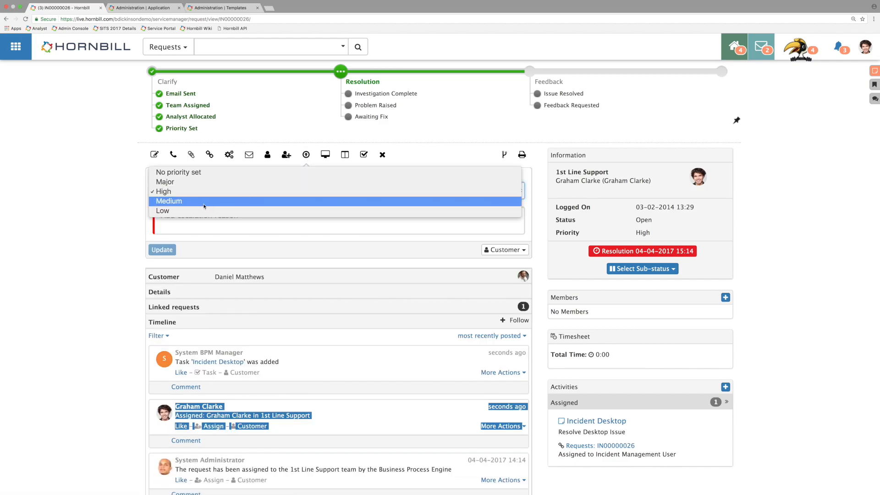
pyautogui.click(209, 201)
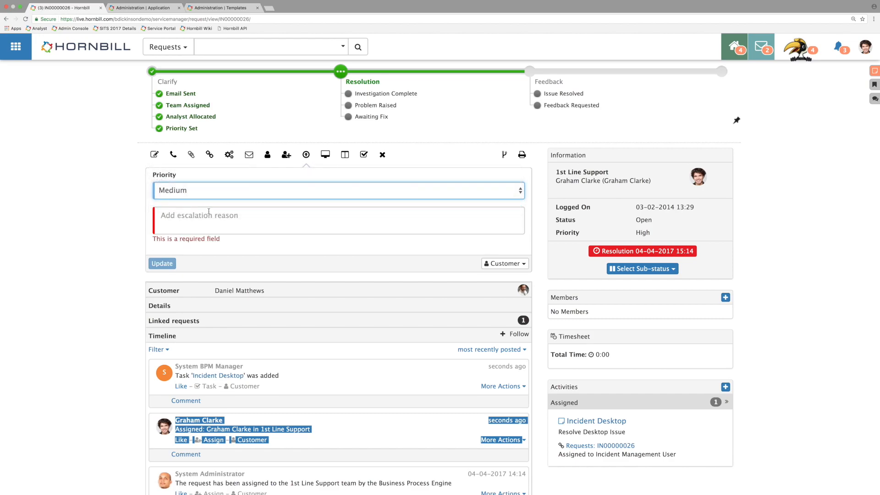
pyautogui.click(504, 264)
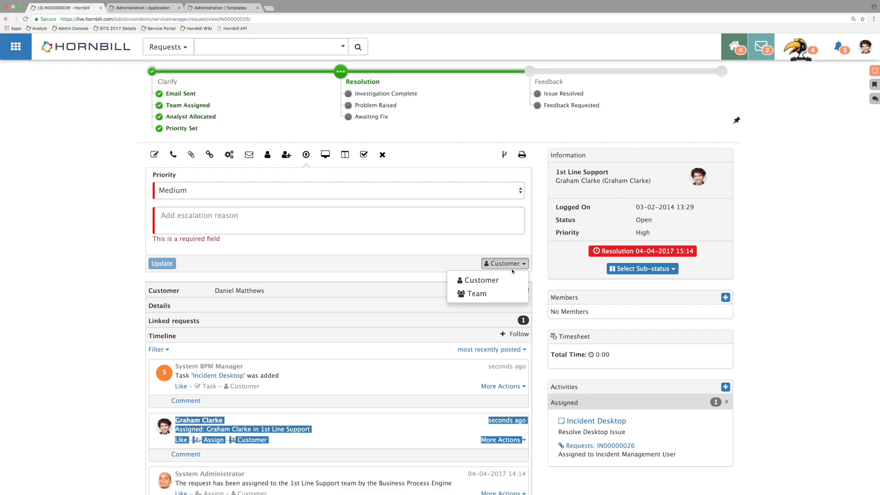
pyautogui.click(504, 299)
pyautogui.click(222, 215)
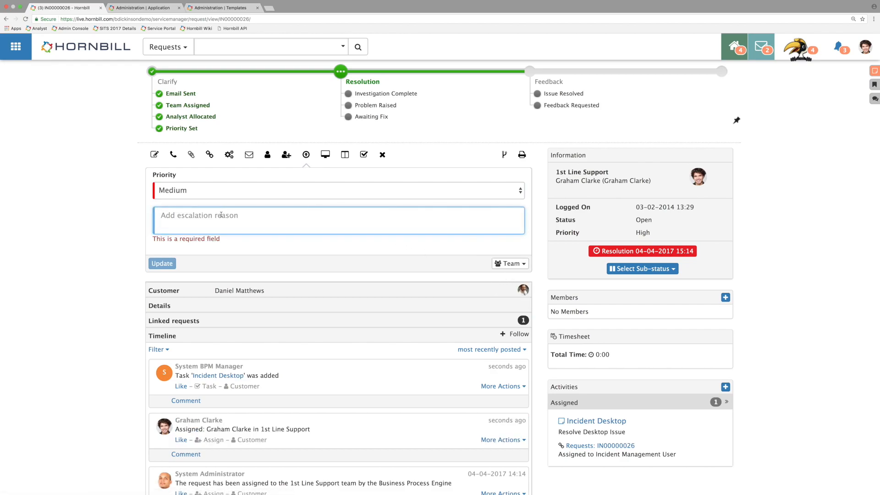
pyautogui.write('Test')
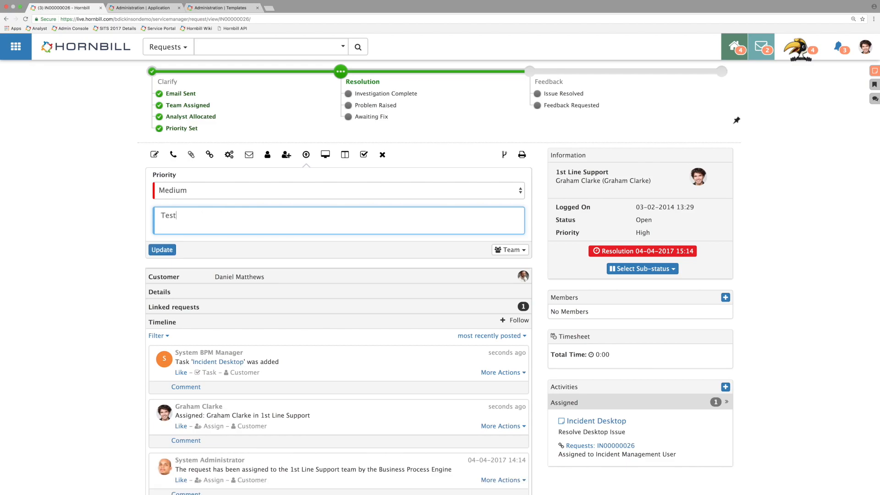
pyautogui.click(162, 250)
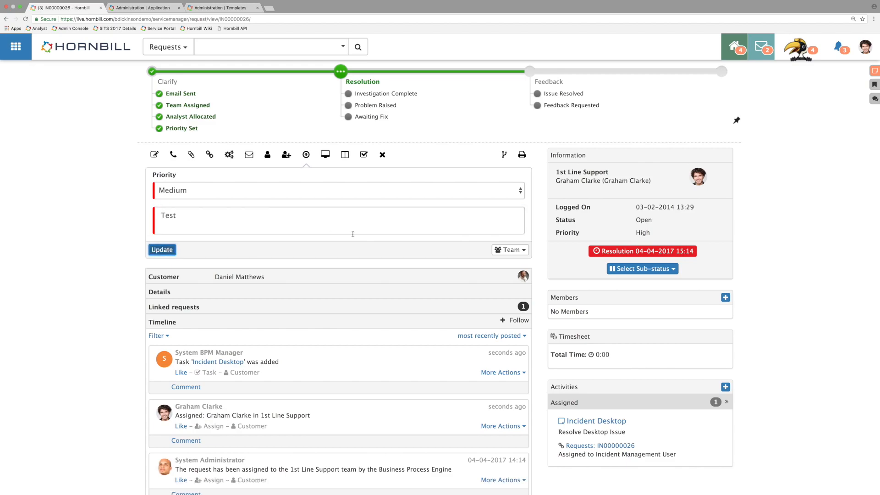
pyautogui.moveTo(259, 382); pyautogui.dragTo(240, 382)
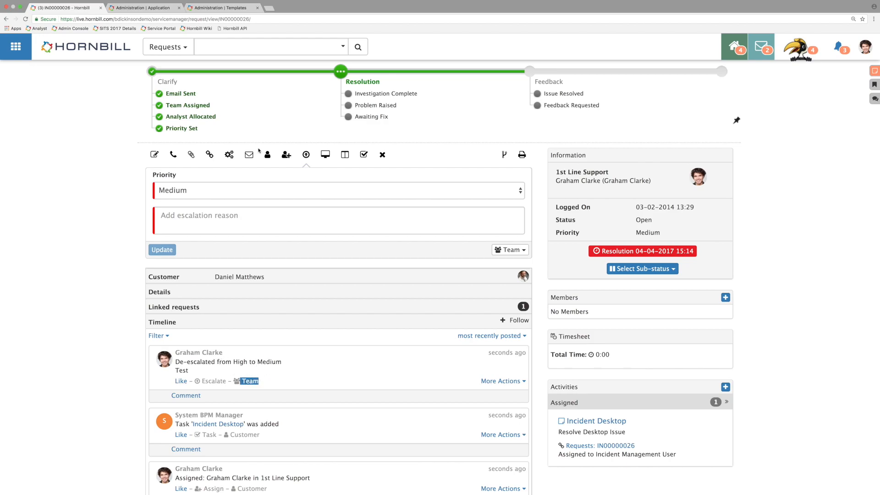
# Step: Back in the admin application settings, set the default visibility for escalating a request to team
pyautogui.click(157, 8)
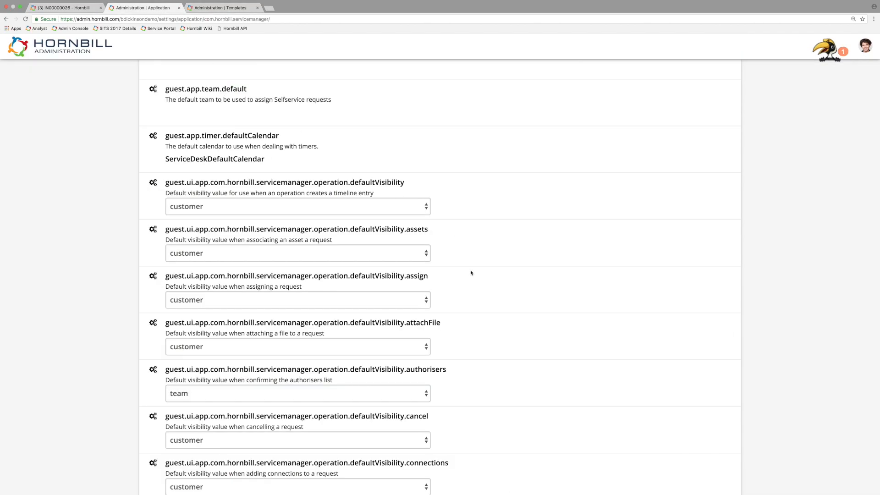
pyautogui.scroll(-5, 424, 203)
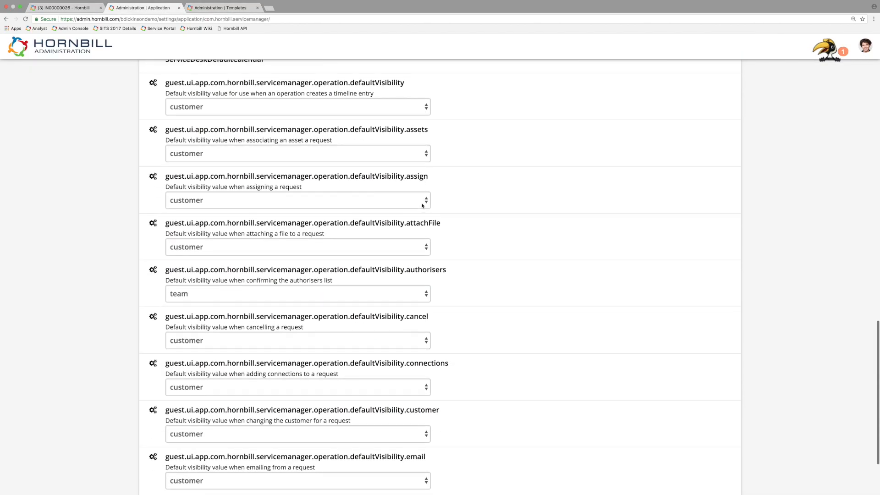
pyautogui.scroll(-3, 423, 205)
pyautogui.scroll(2, 423, 204)
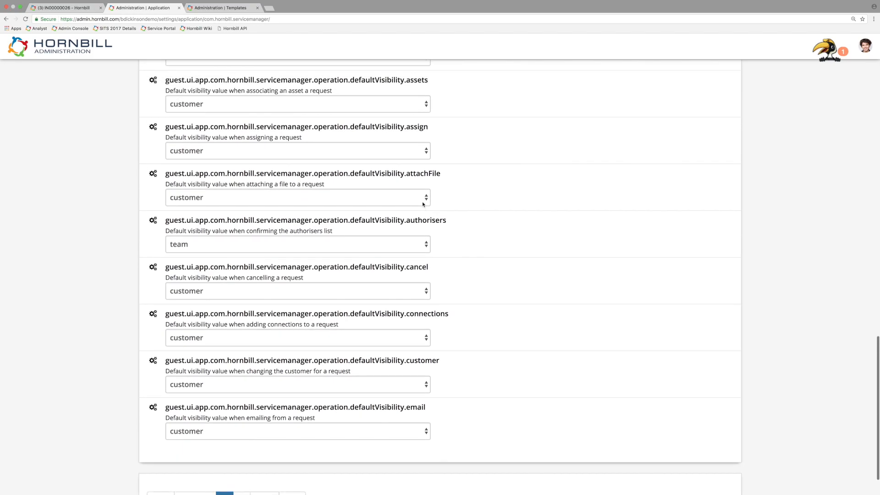
pyautogui.scroll(1, 422, 204)
pyautogui.scroll(-2, 422, 204)
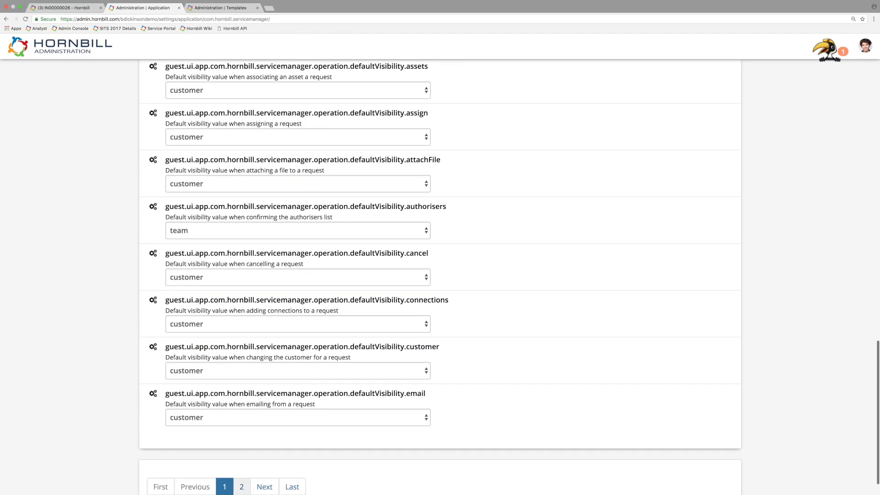
pyautogui.click(242, 486)
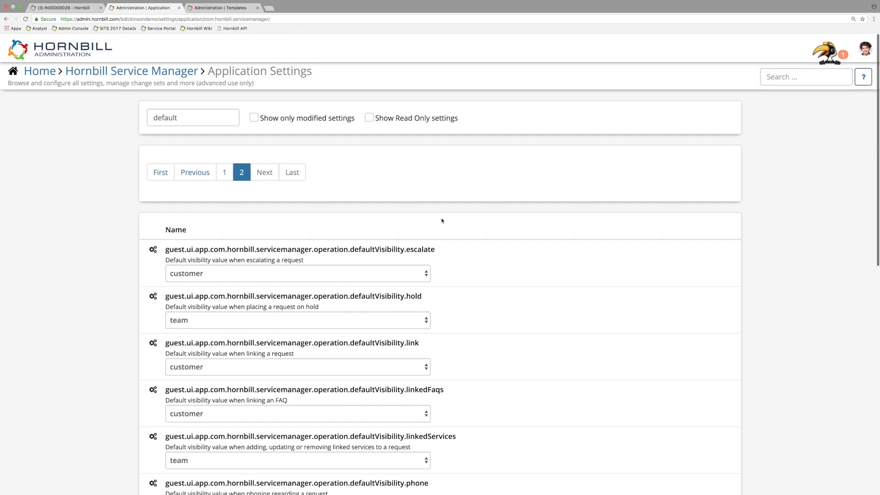
pyautogui.click(192, 271)
pyautogui.click(187, 281)
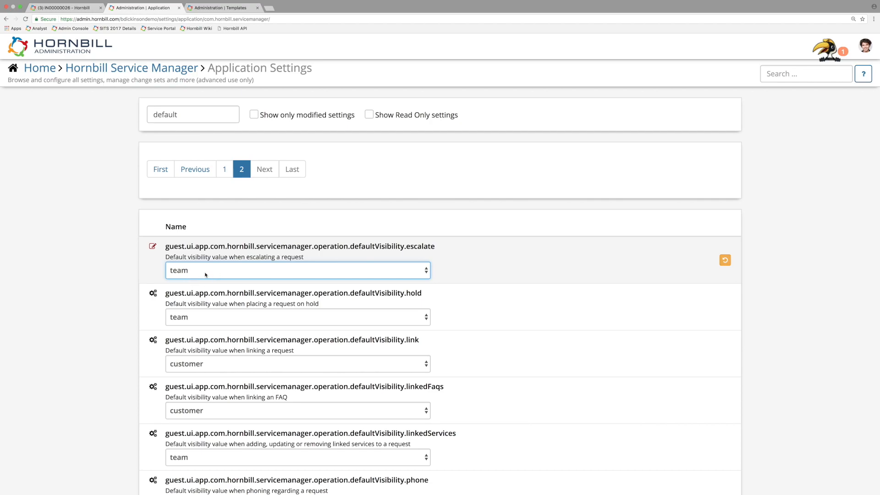
# Step: Replace the settings filter with "catalog" to find the setting requiring catalog selection in progressive capture
pyautogui.scroll(-3, 339, 215)
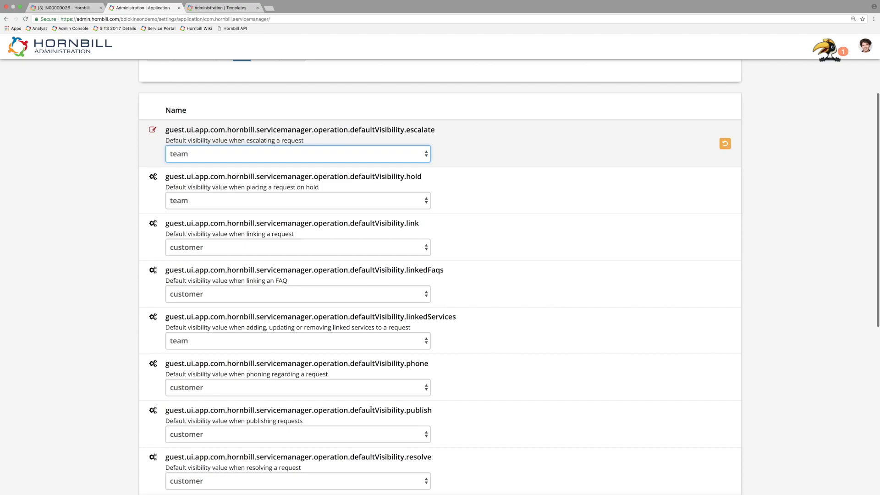
pyautogui.scroll(3, 370, 407)
pyautogui.click(193, 115)
pyautogui.write('catalog')
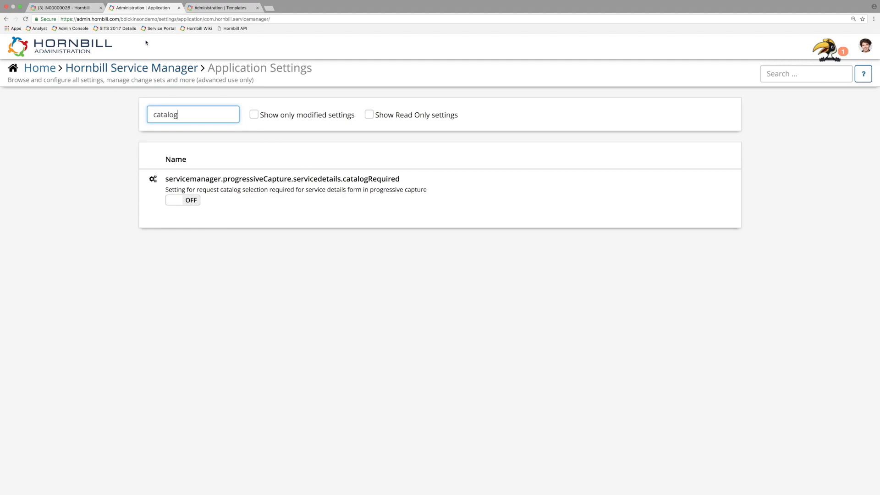
# Step: Raise a new incident from the live request page and choose a co-worker as its customer
pyautogui.click(69, 8)
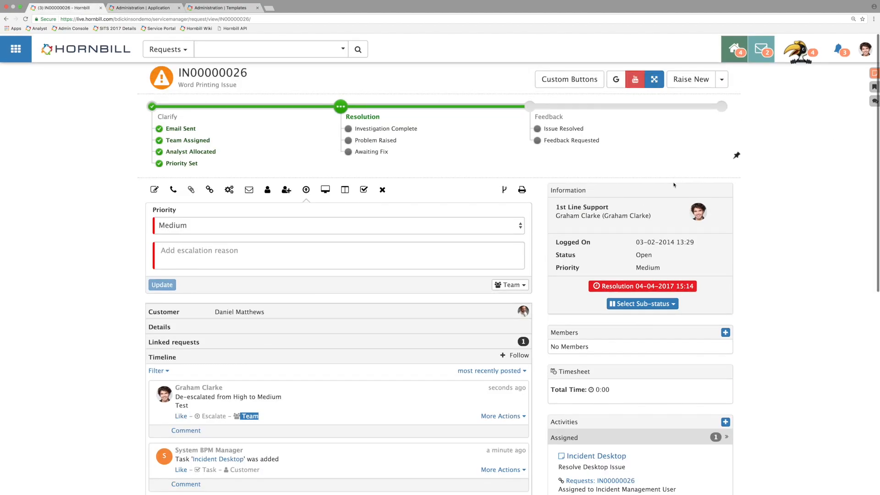
pyautogui.click(721, 76)
pyautogui.click(677, 97)
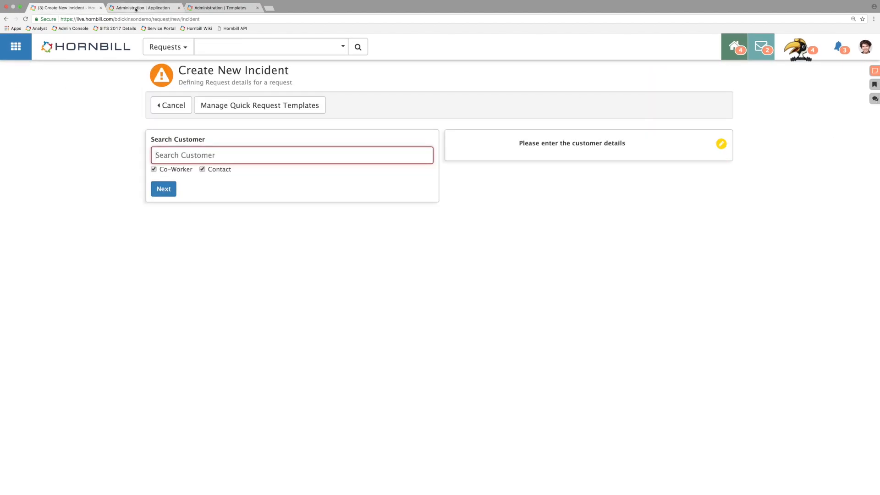
pyautogui.click(138, 8)
pyautogui.click(88, 9)
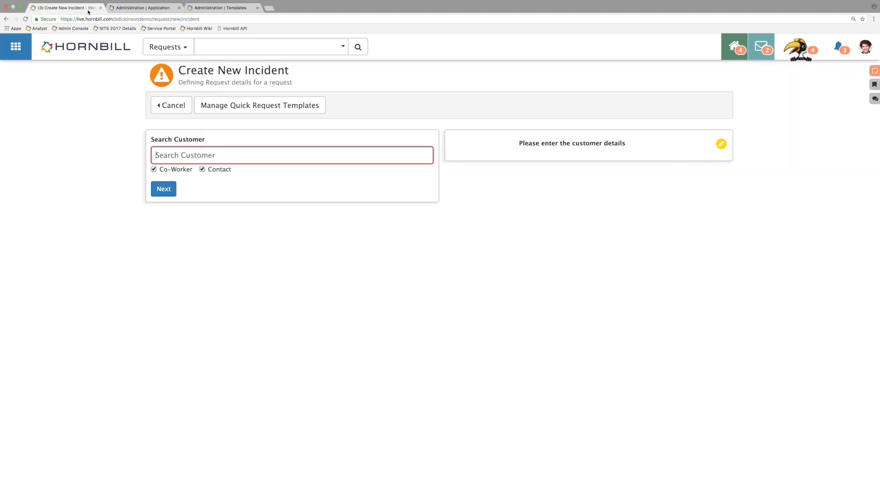
pyautogui.write('steve')
pyautogui.click(186, 178)
pyautogui.click(164, 189)
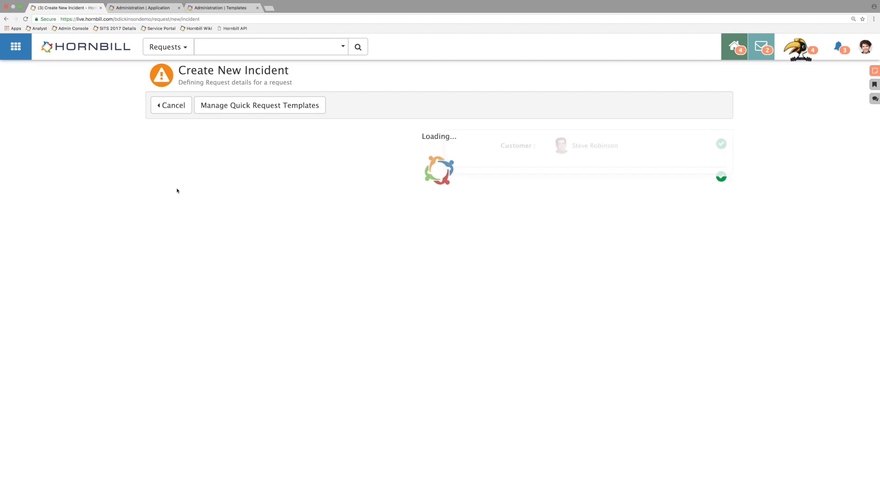
# Step: Enter "Test" as the new incident's summary and description and continue to the service list
pyautogui.write('Test')
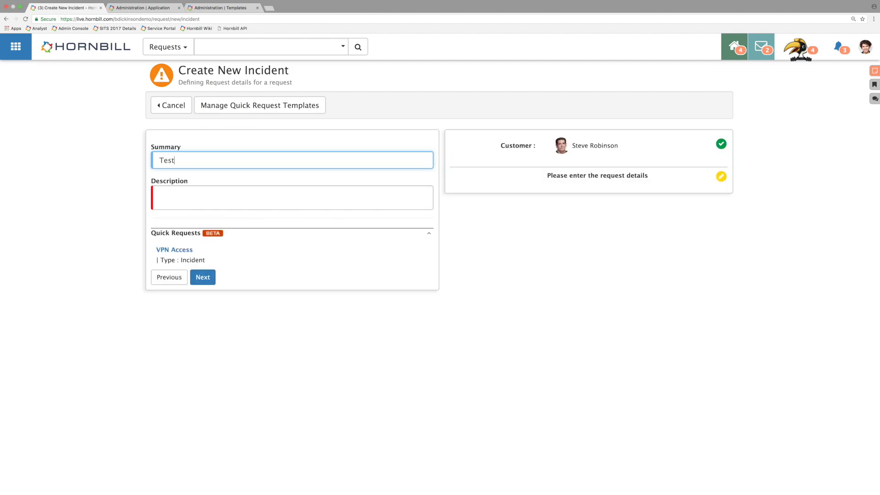
pyautogui.press('Tab')
pyautogui.write('Test')
pyautogui.click(204, 276)
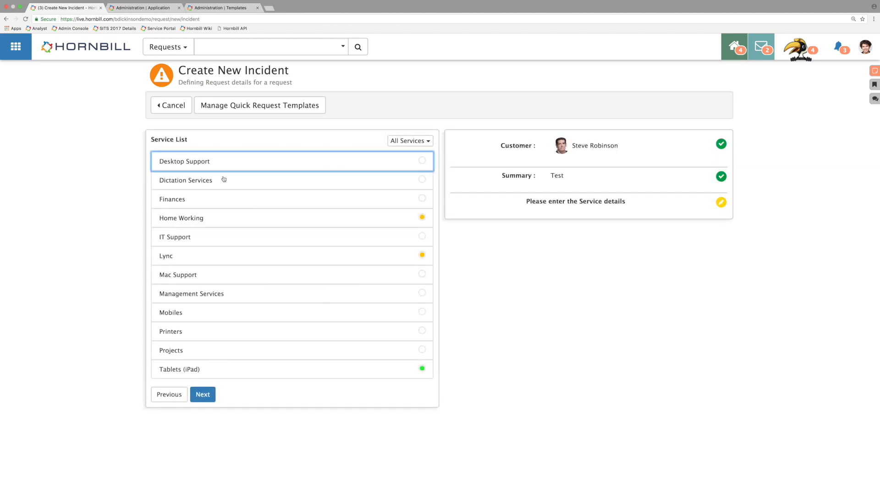
# Step: Continue to the priority stage with the Home Working service and no catalog item, and return to the service list
pyautogui.click(209, 225)
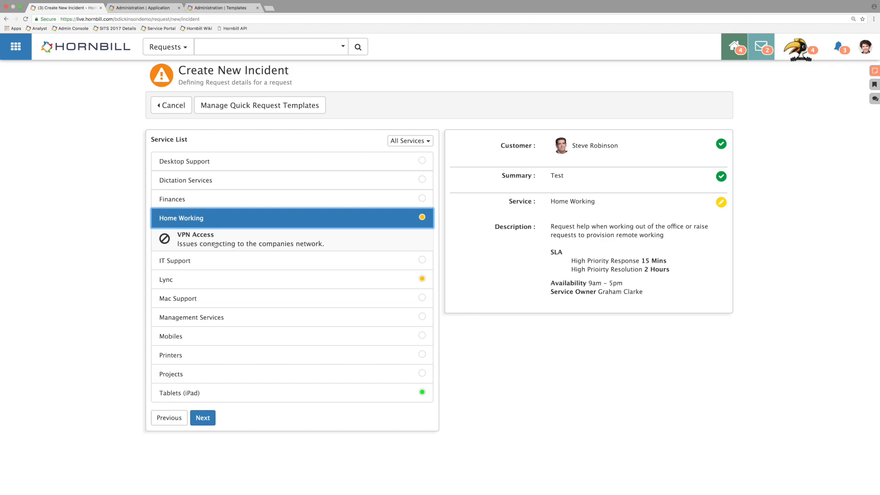
pyautogui.click(204, 416)
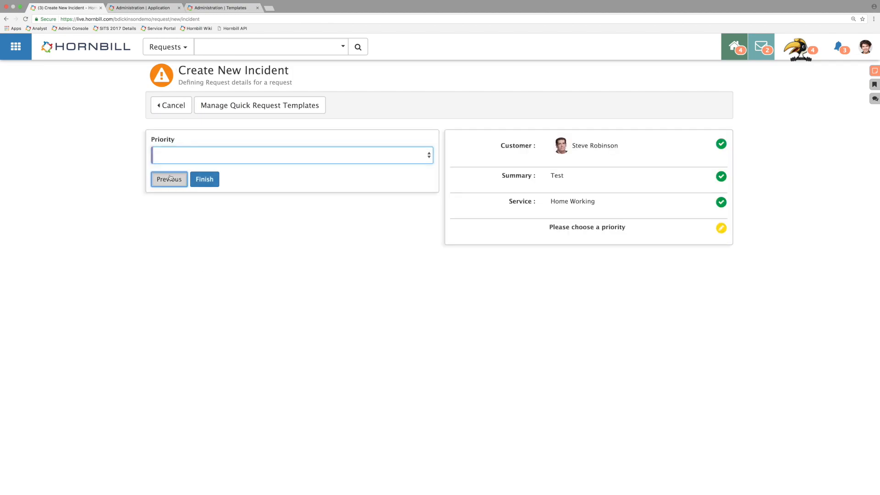
pyautogui.click(169, 178)
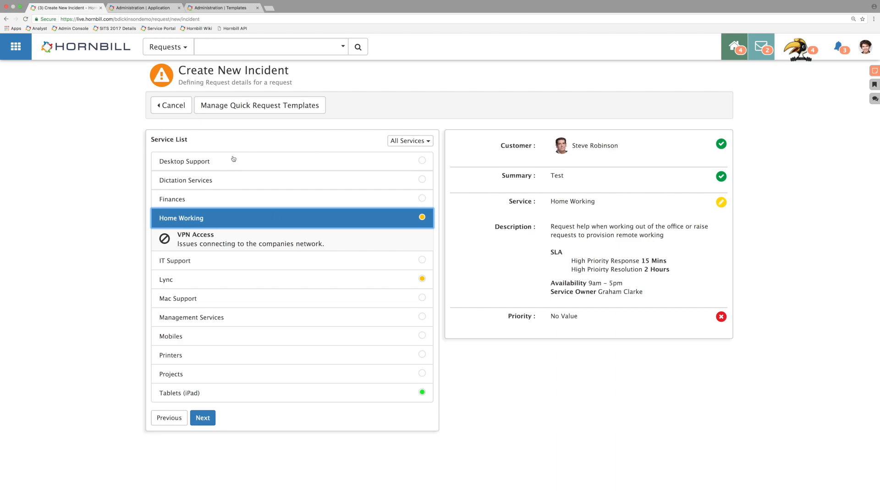
# Step: Turn on the application setting requiring catalog selection in progressive capture and reload the new incident form
pyautogui.click(162, 9)
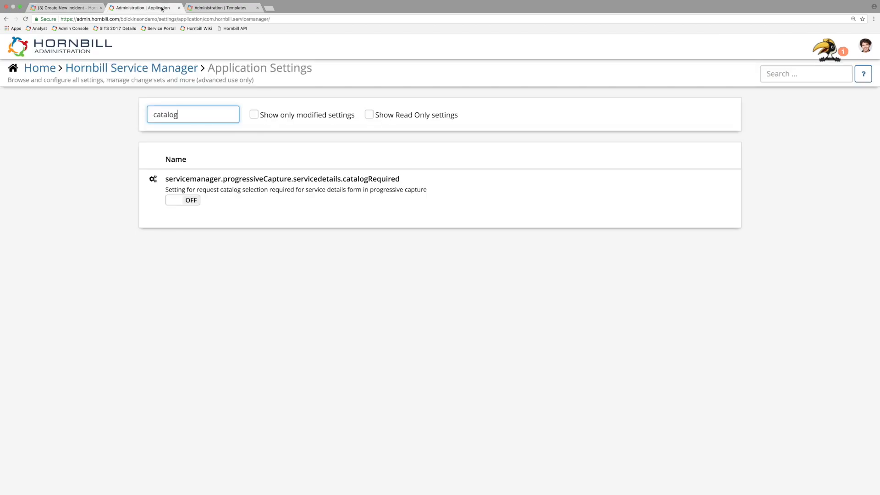
pyautogui.click(191, 200)
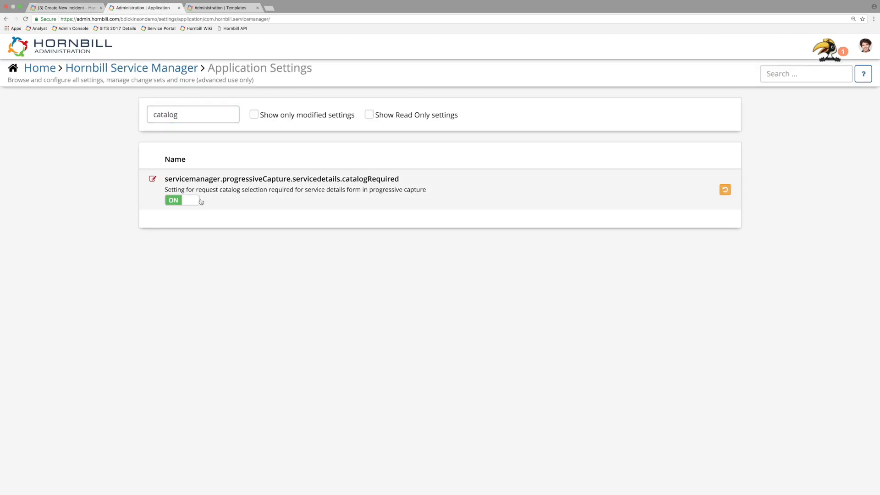
pyautogui.click(82, 8)
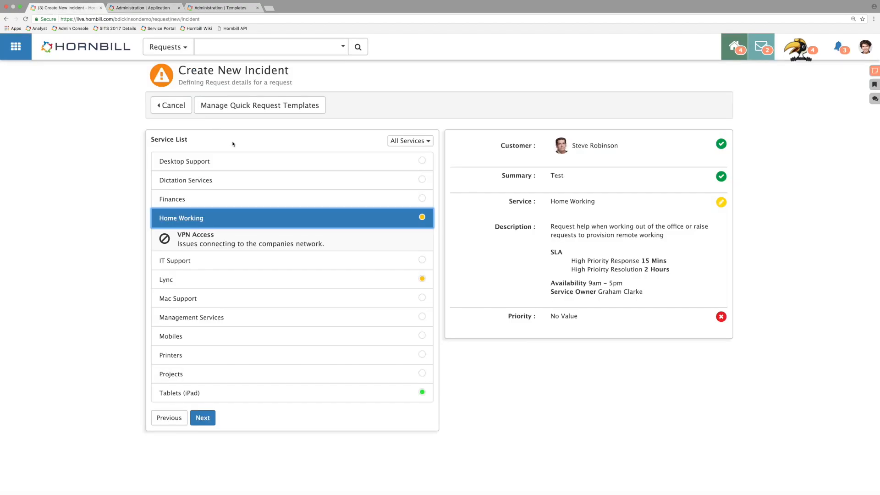
pyautogui.press('super+r')
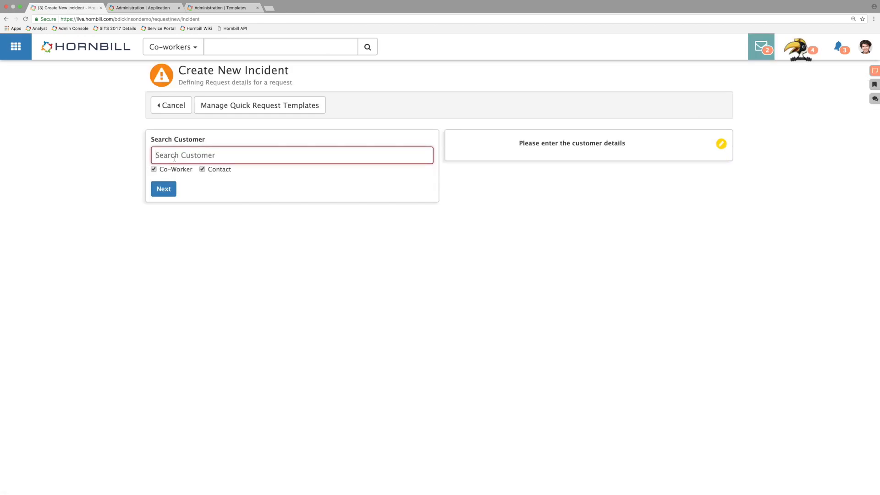
# Step: Choose the same customer again in the reloaded incident form and continue to the request details
pyautogui.write('steve')
pyautogui.click(182, 184)
pyautogui.click(164, 191)
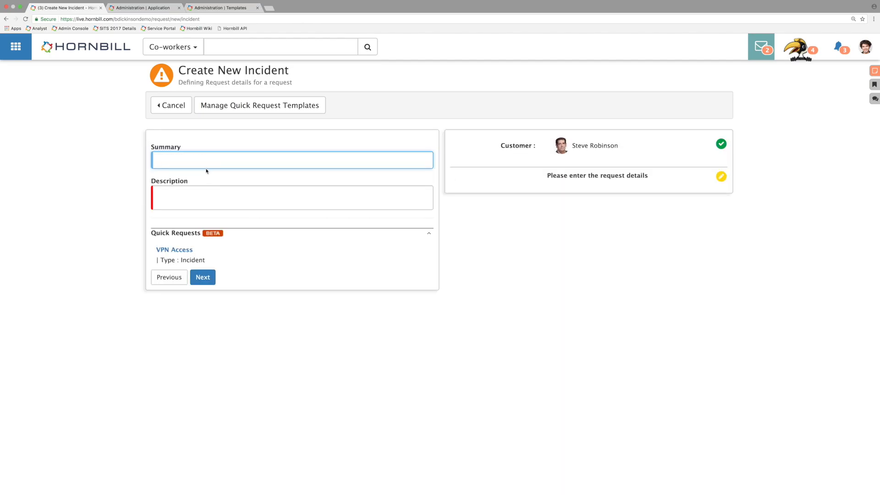
# Step: Enter "test" as summary and description, and try to continue with the Home Working service without choosing a catalog item
pyautogui.write('test')
pyautogui.press('Tab')
pyautogui.write('test')
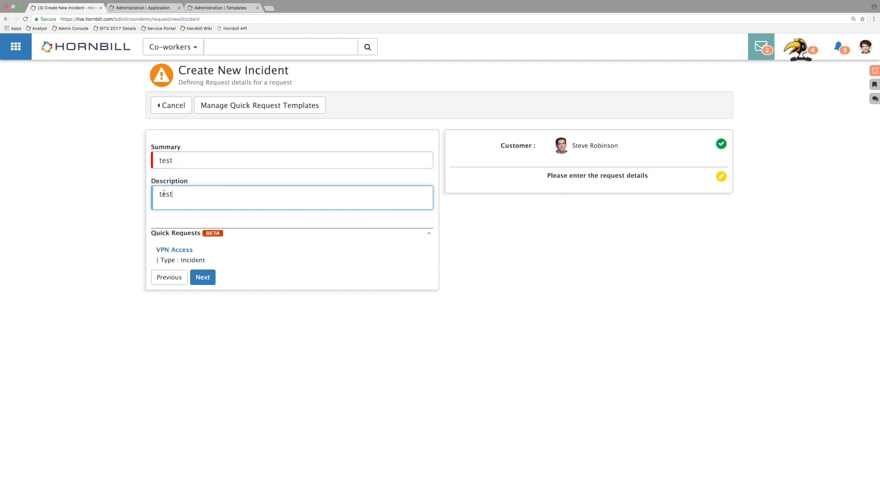
pyautogui.click(216, 283)
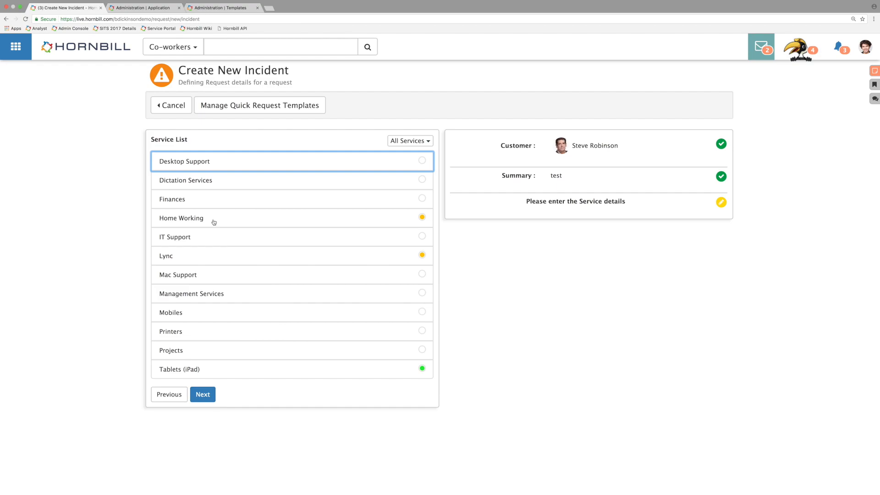
pyautogui.click(212, 222)
pyautogui.click(208, 422)
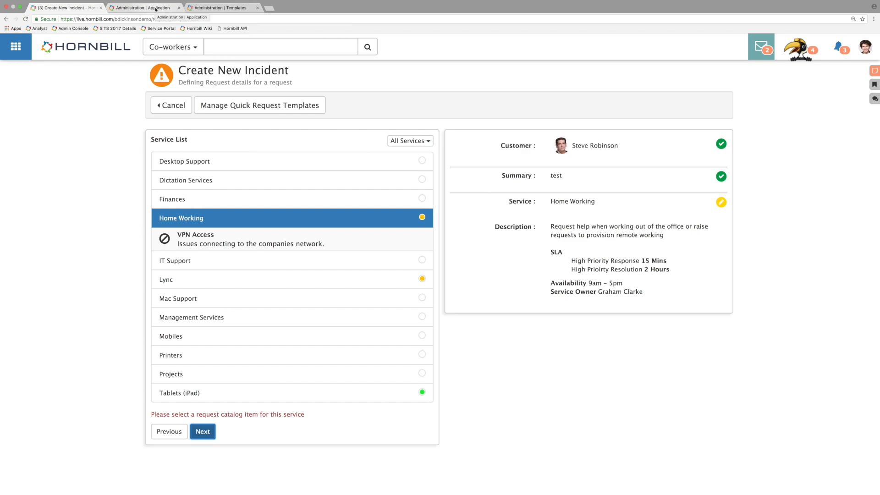
# Step: Filter the admin application settings by "closure" to find the setting requiring a closure category
pyautogui.click(156, 8)
pyautogui.doubleClick(210, 109)
pyautogui.press('BackSpace')
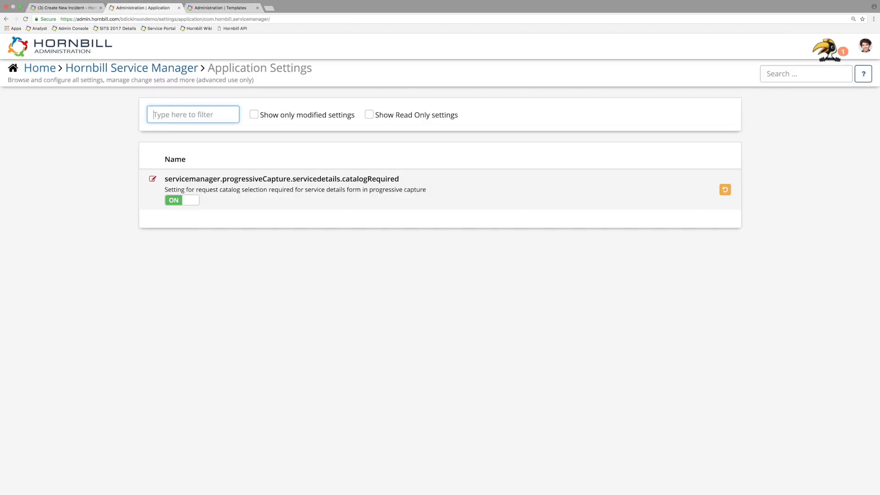
pyautogui.write('closure')
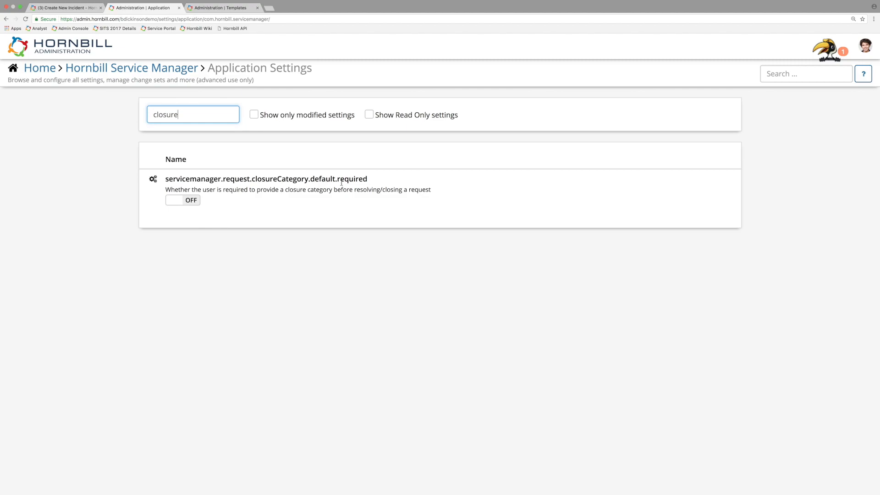
# Step: Cancel the new incident and return to the Word Printing Issue request
pyautogui.click(79, 9)
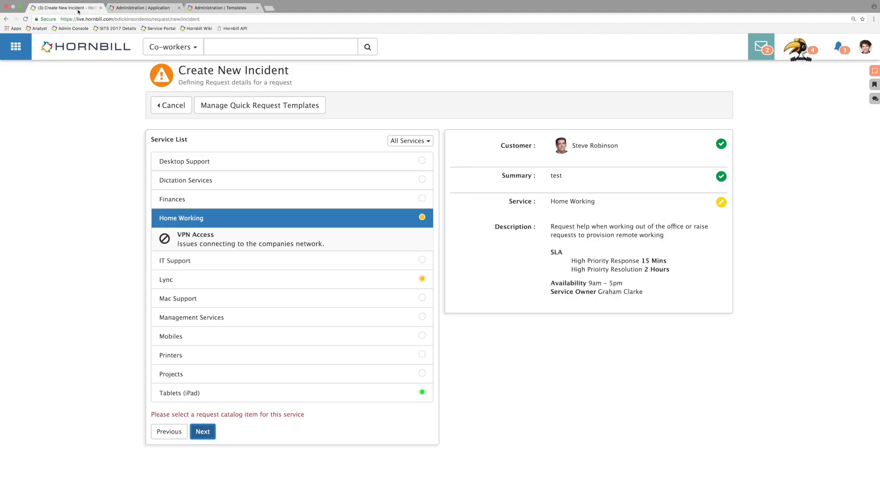
pyautogui.click(158, 103)
pyautogui.click(629, 121)
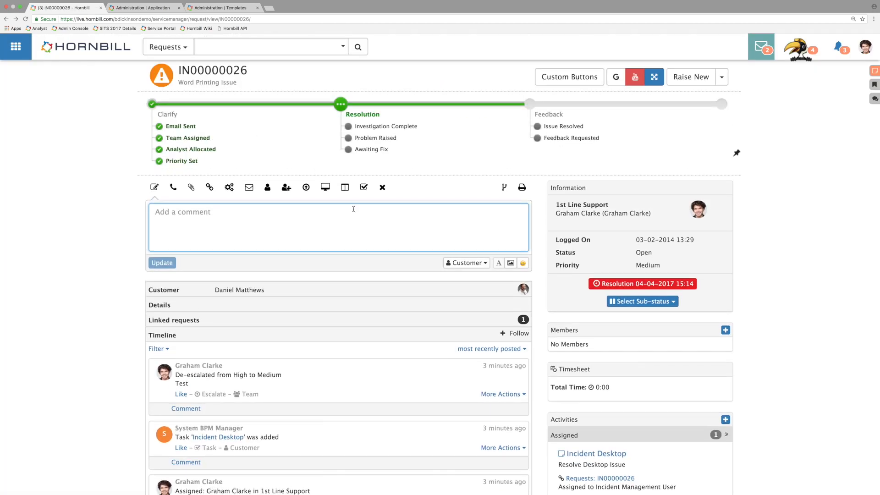
# Step: Fill in the request's resolution with the description "this is resolved" and the category IT > Hardware > Replaced
pyautogui.click(364, 188)
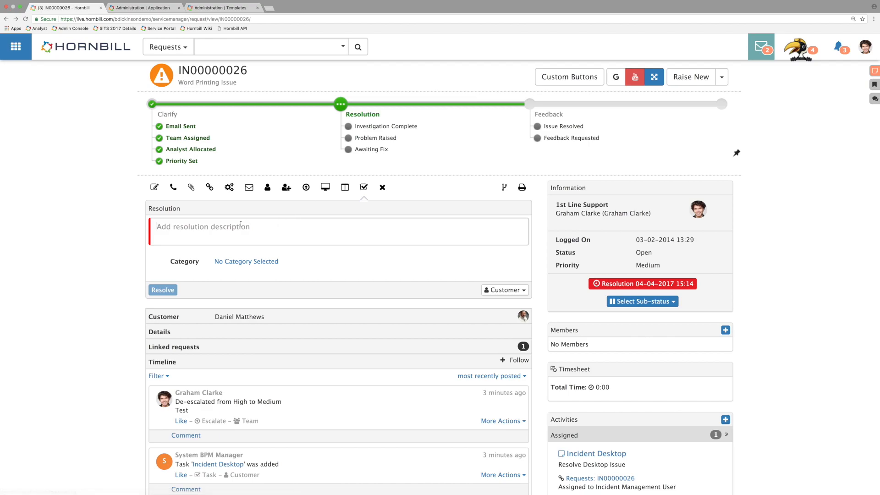
pyautogui.write('this')
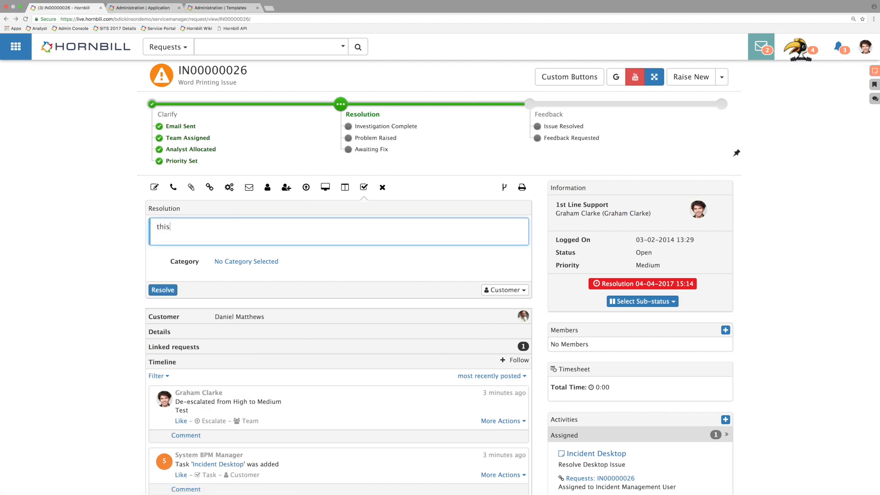
pyautogui.write(' is resolved')
pyautogui.click(240, 262)
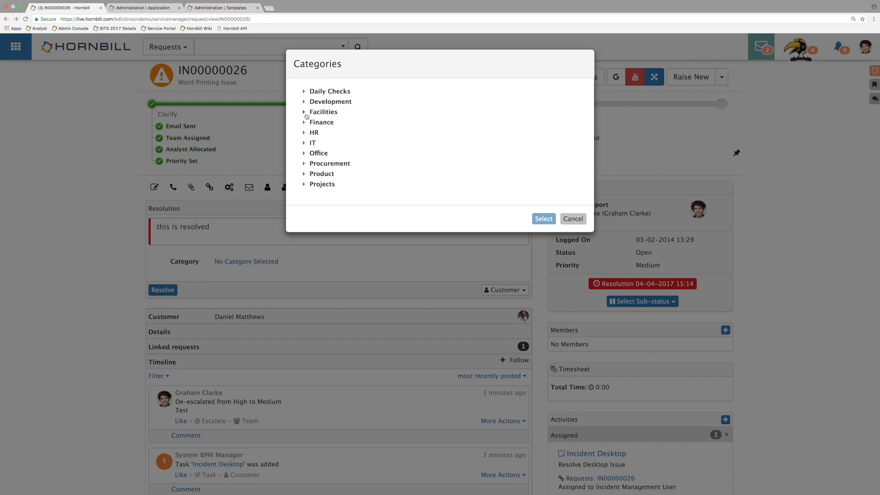
pyautogui.click(304, 143)
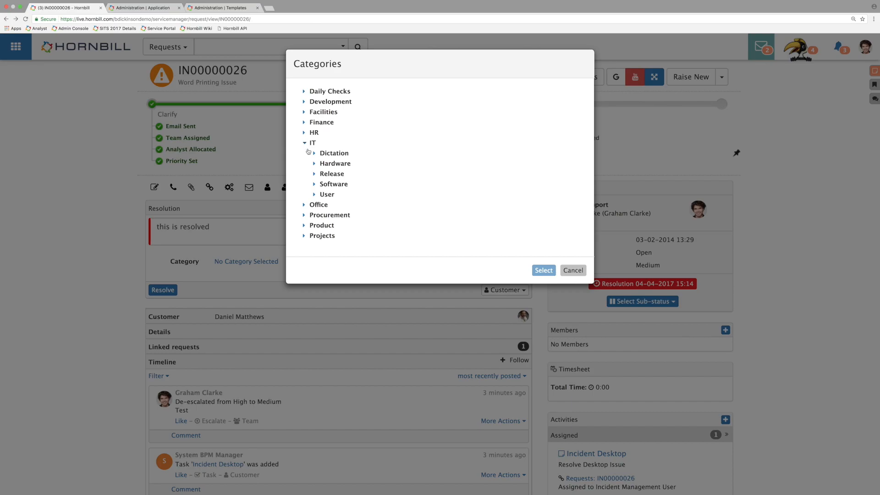
pyautogui.click(315, 164)
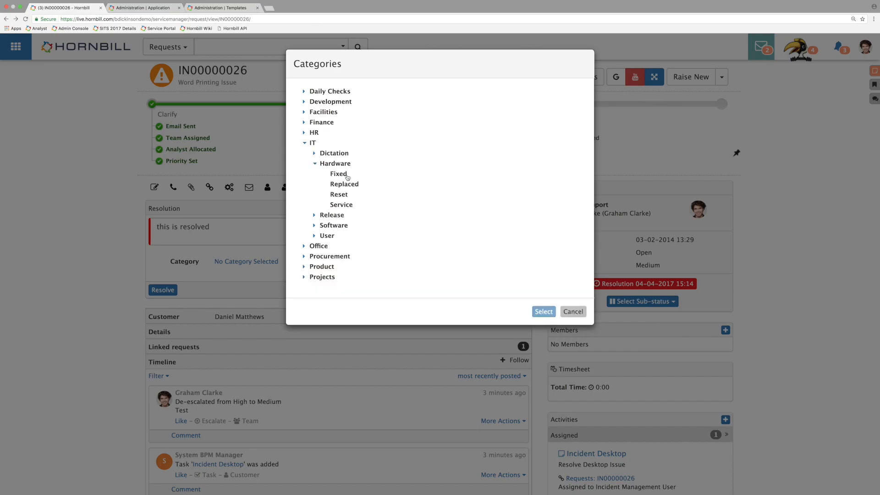
pyautogui.click(344, 185)
pyautogui.click(550, 313)
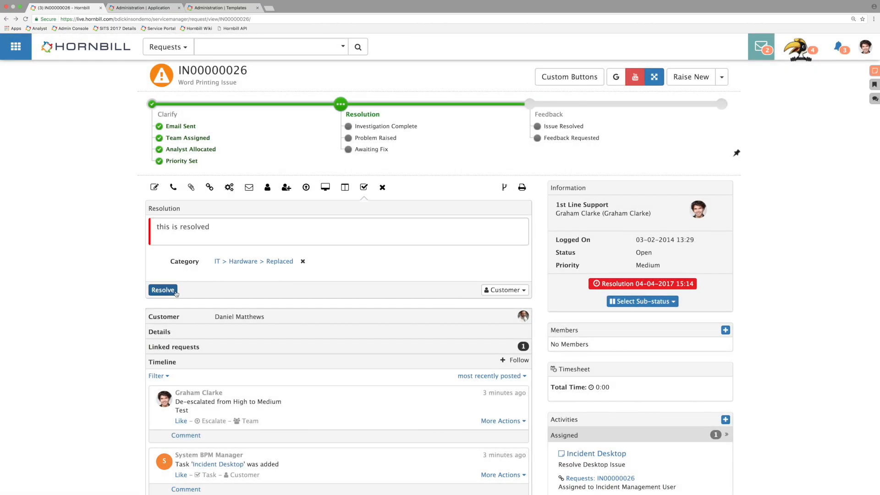
# Step: Filter the admin application settings by "denywith" to find the setting preventing resolution with open activities
pyautogui.click(155, 11)
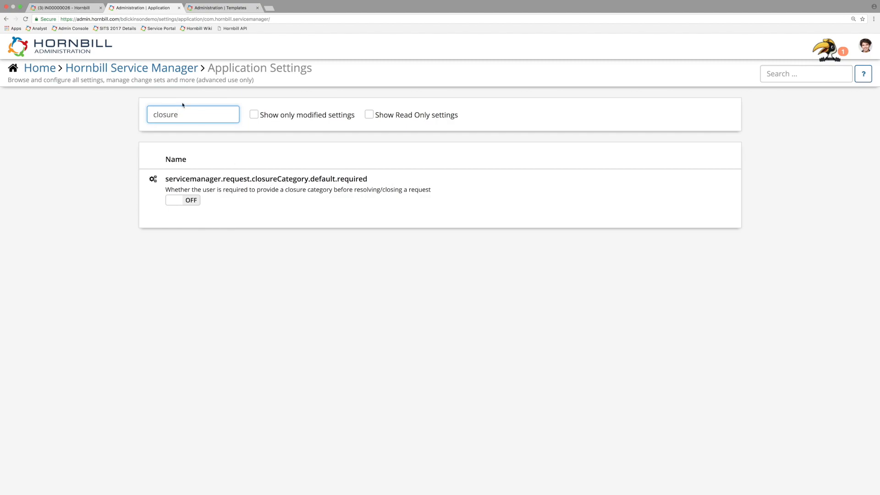
pyautogui.moveTo(199, 115); pyautogui.dragTo(104, 112)
pyautogui.press('BackSpace')
pyautogui.write('d')
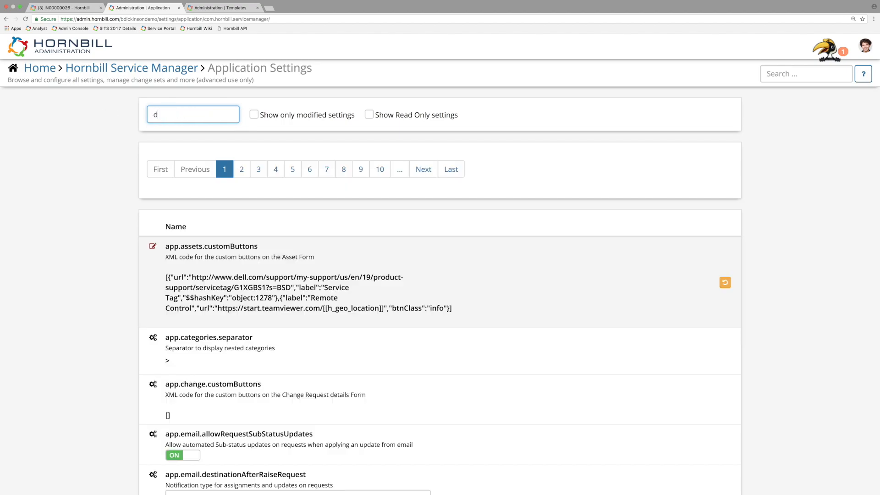
pyautogui.write('enywith')
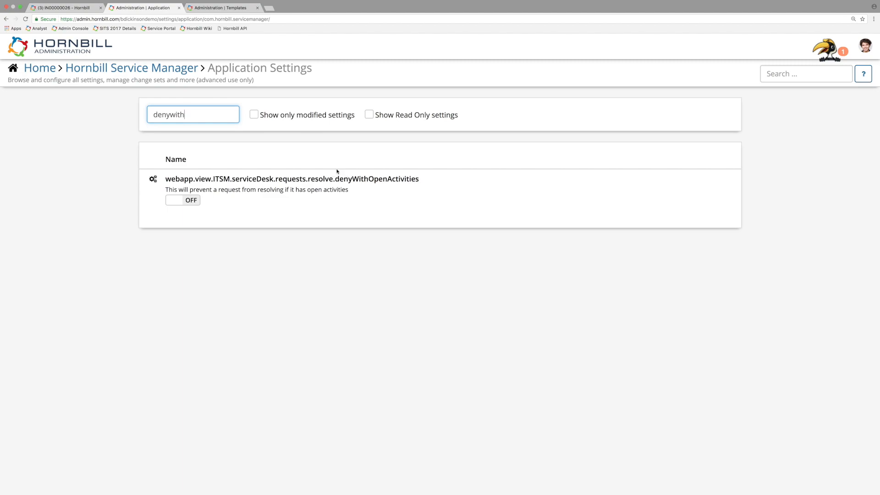
# Step: Check the activities assigned on the Word Printing Issue request
pyautogui.click(86, 9)
pyautogui.scroll(-2, 562, 267)
pyautogui.scroll(-1, 562, 267)
pyautogui.moveTo(618, 373)
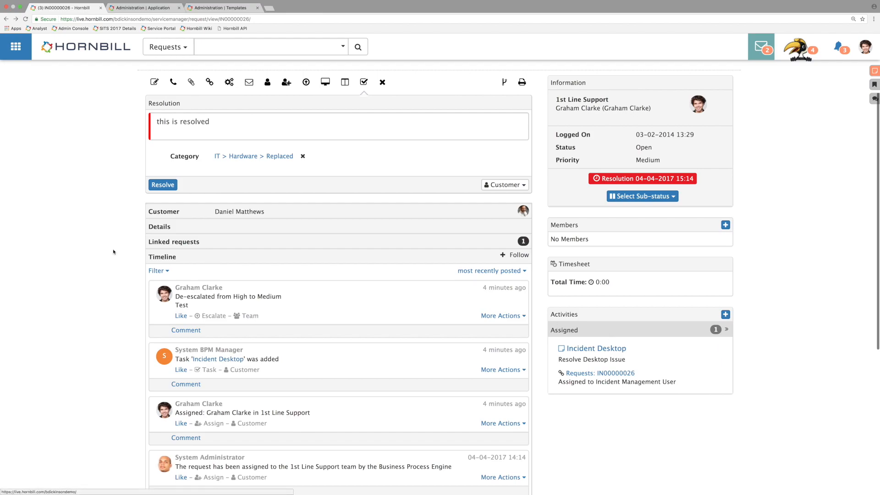
pyautogui.moveTo(607, 358)
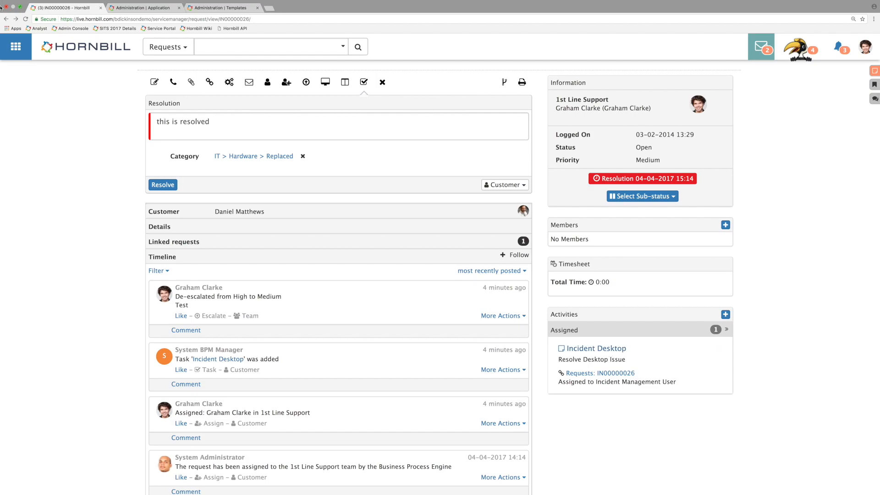
# Step: Turn on the setting that prevents resolving requests with open activities, and reload the Word Printing Issue request
pyautogui.click(136, 9)
pyautogui.click(192, 200)
pyautogui.hotkey('ctrl', 'shift', 'Tab')
pyautogui.click(26, 20)
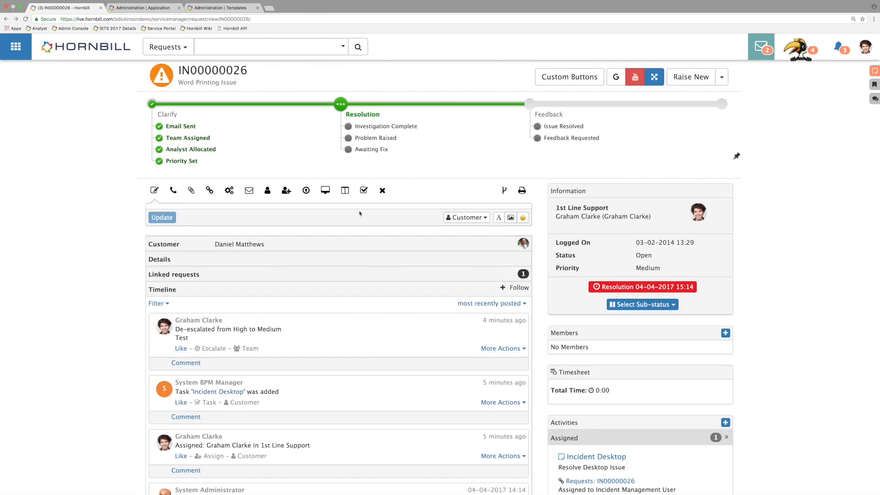
# Step: Try to resolve the request with the description "resoleved" while its Incident Desktop activity is still open
pyautogui.click(364, 187)
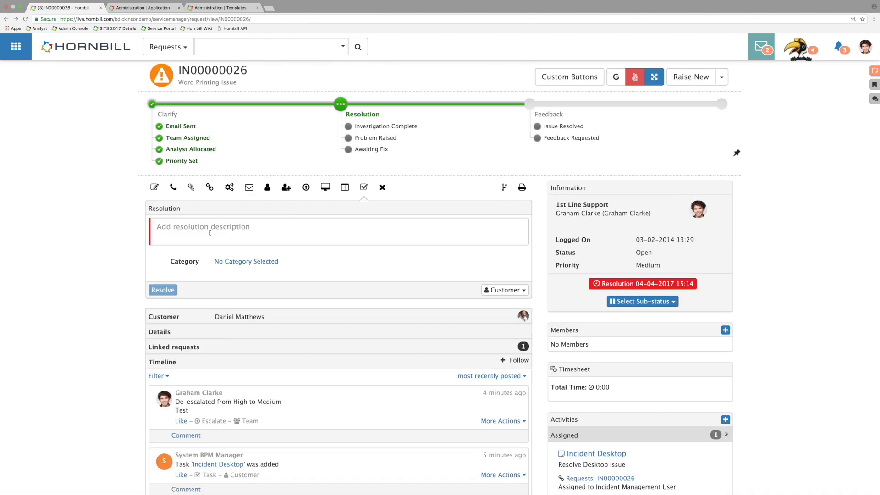
pyautogui.write('resoleved')
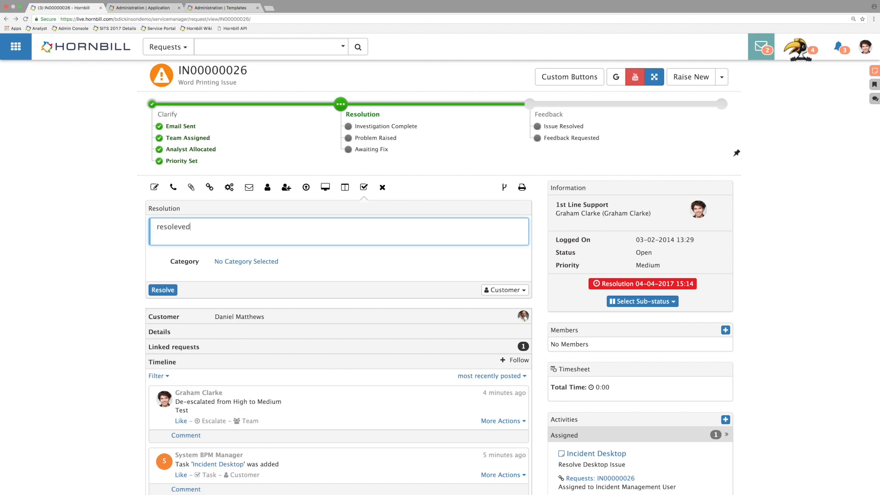
pyautogui.click(163, 290)
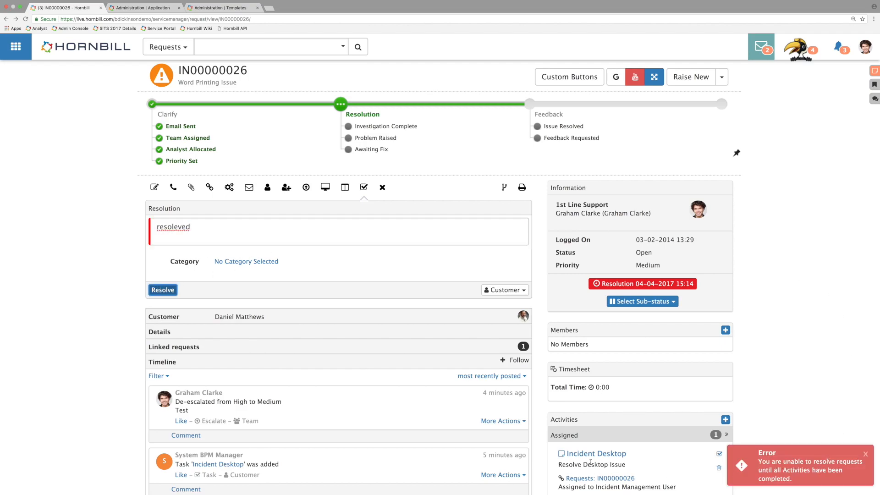
pyautogui.click(863, 453)
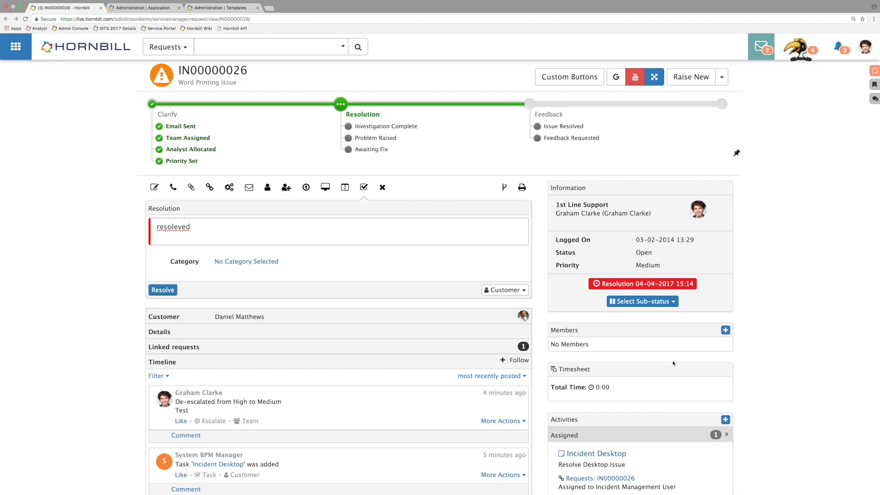
# Step: Return to the Service Manager application settings in the admin console
pyautogui.click(132, 9)
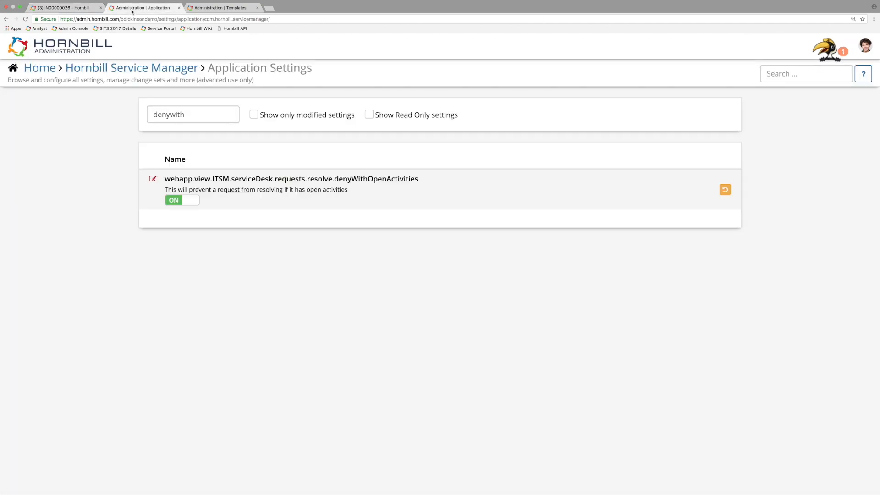